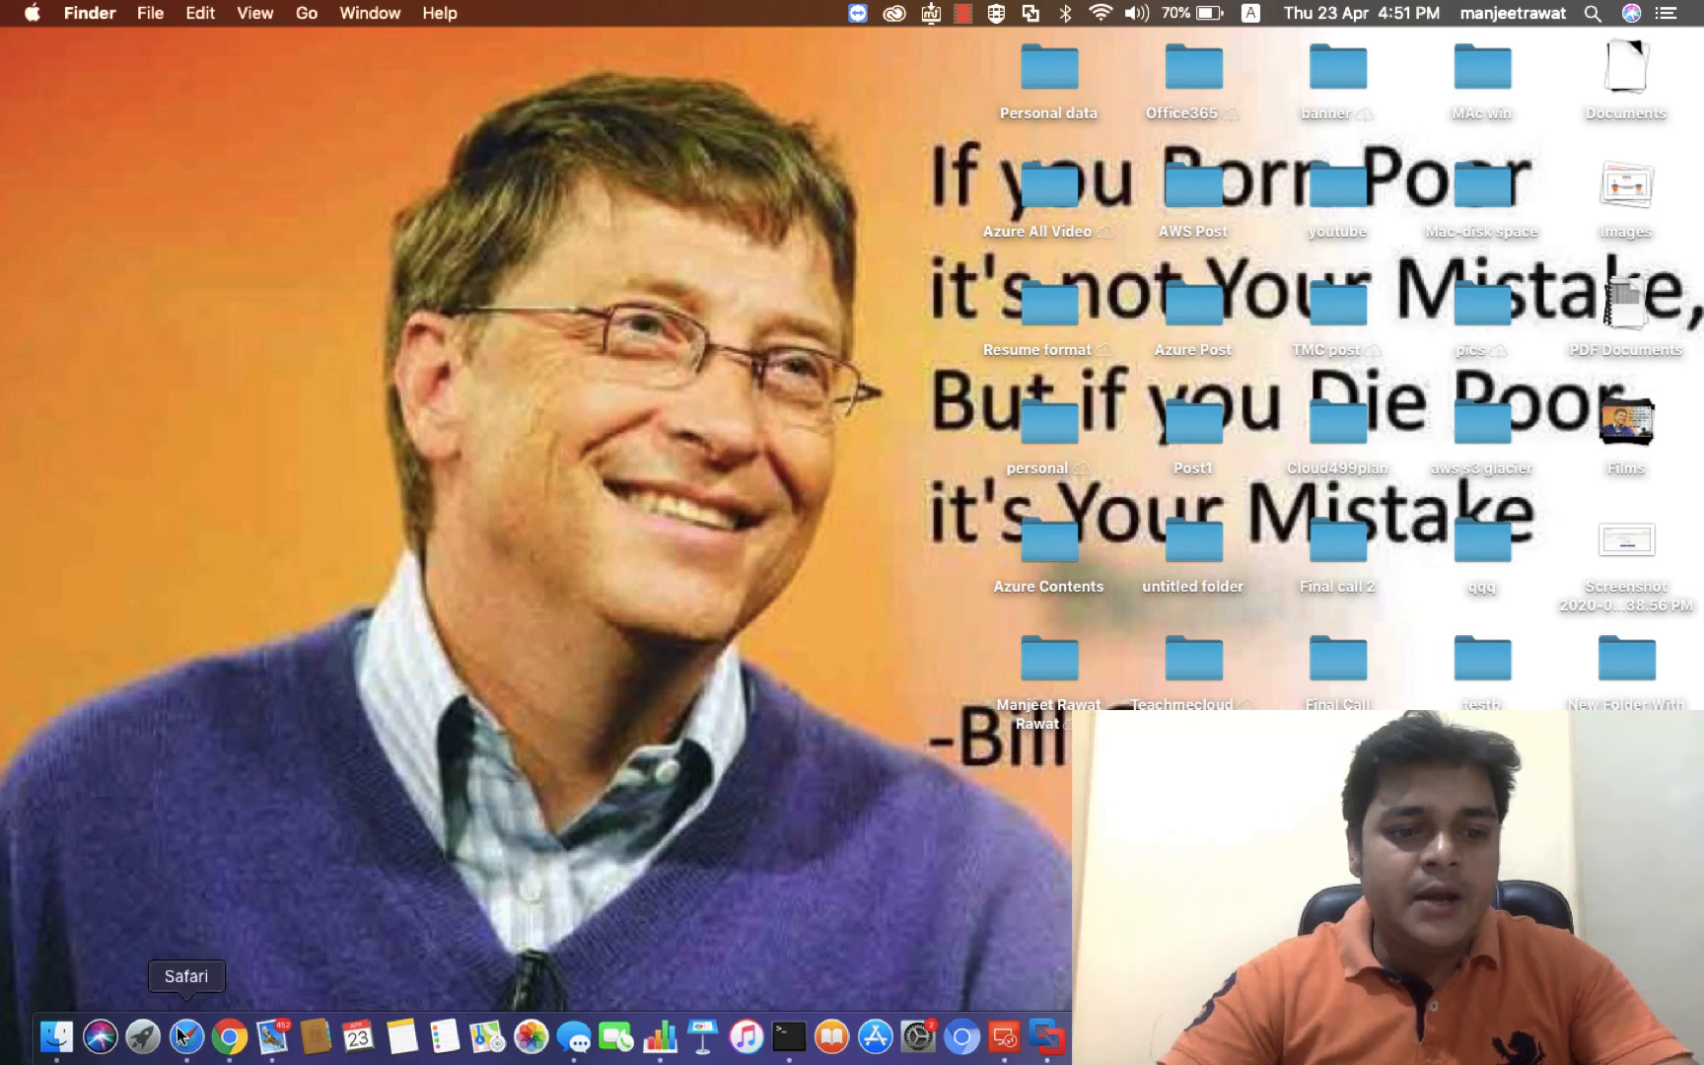
Switch to the AWS console in Safari, examine the services list for VPC under Networking & Content Delivery, and open the region list
left_click(180, 1038)
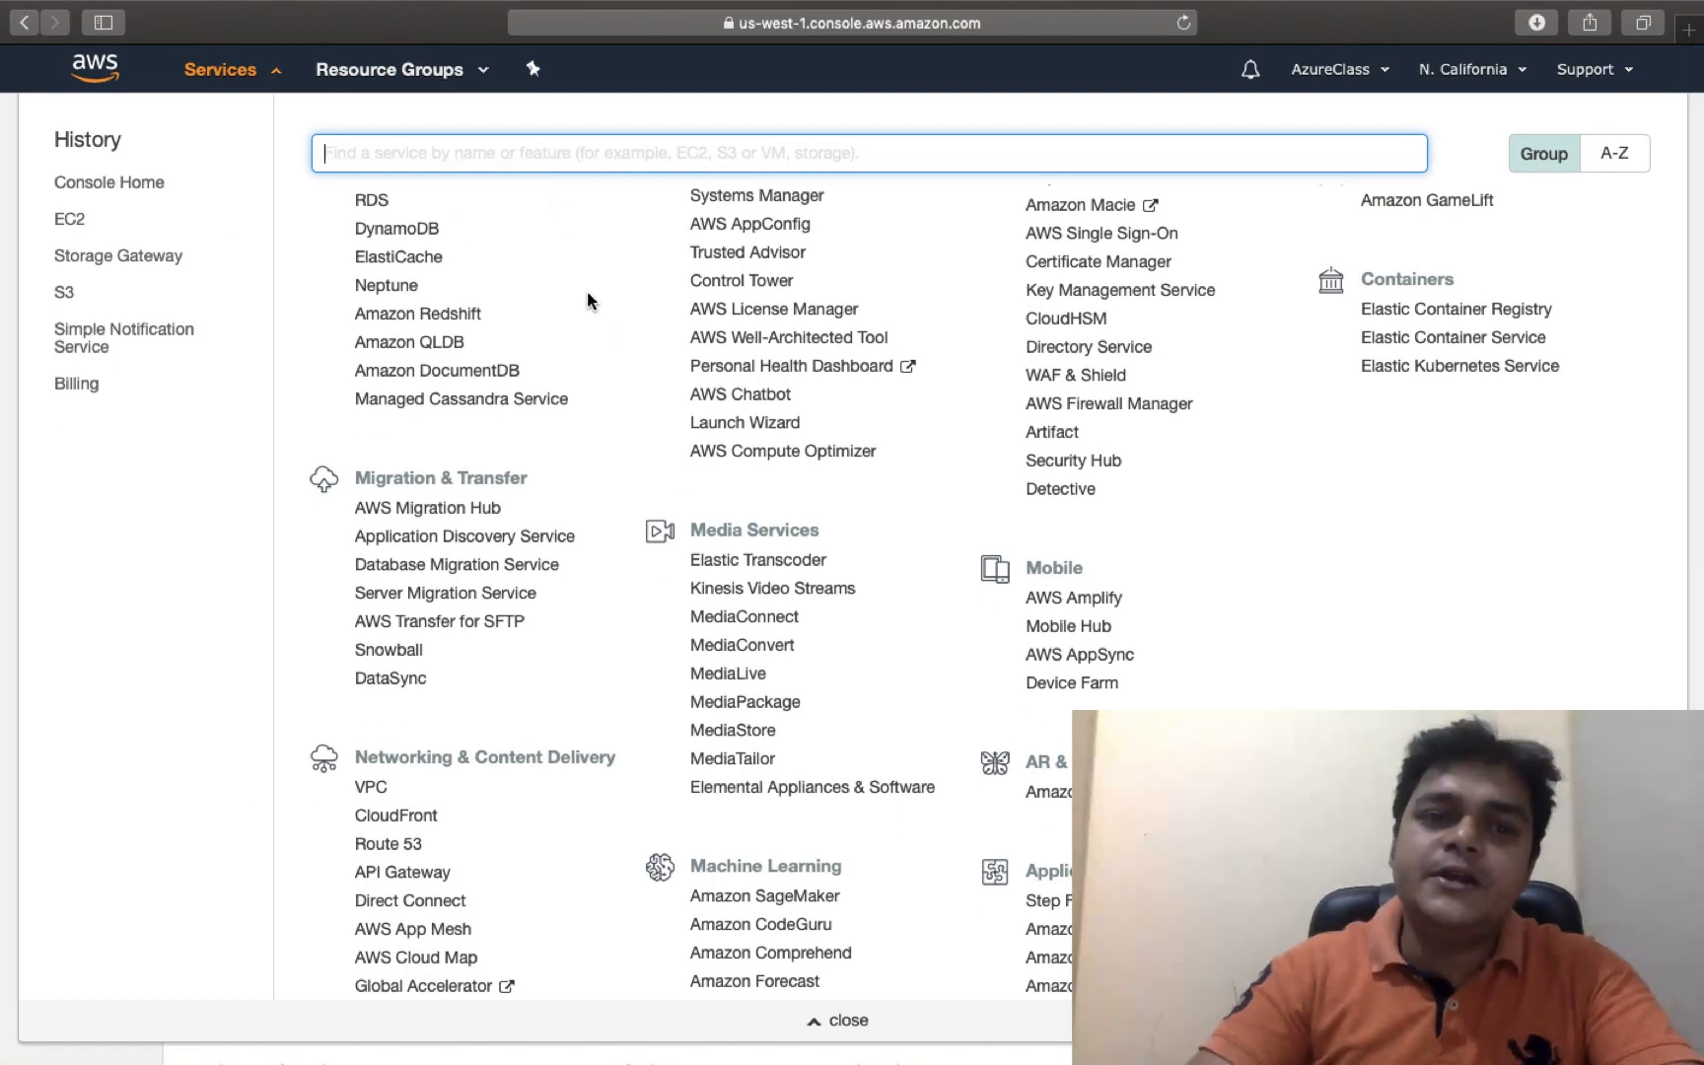
scroll(592, 306, "up", 6)
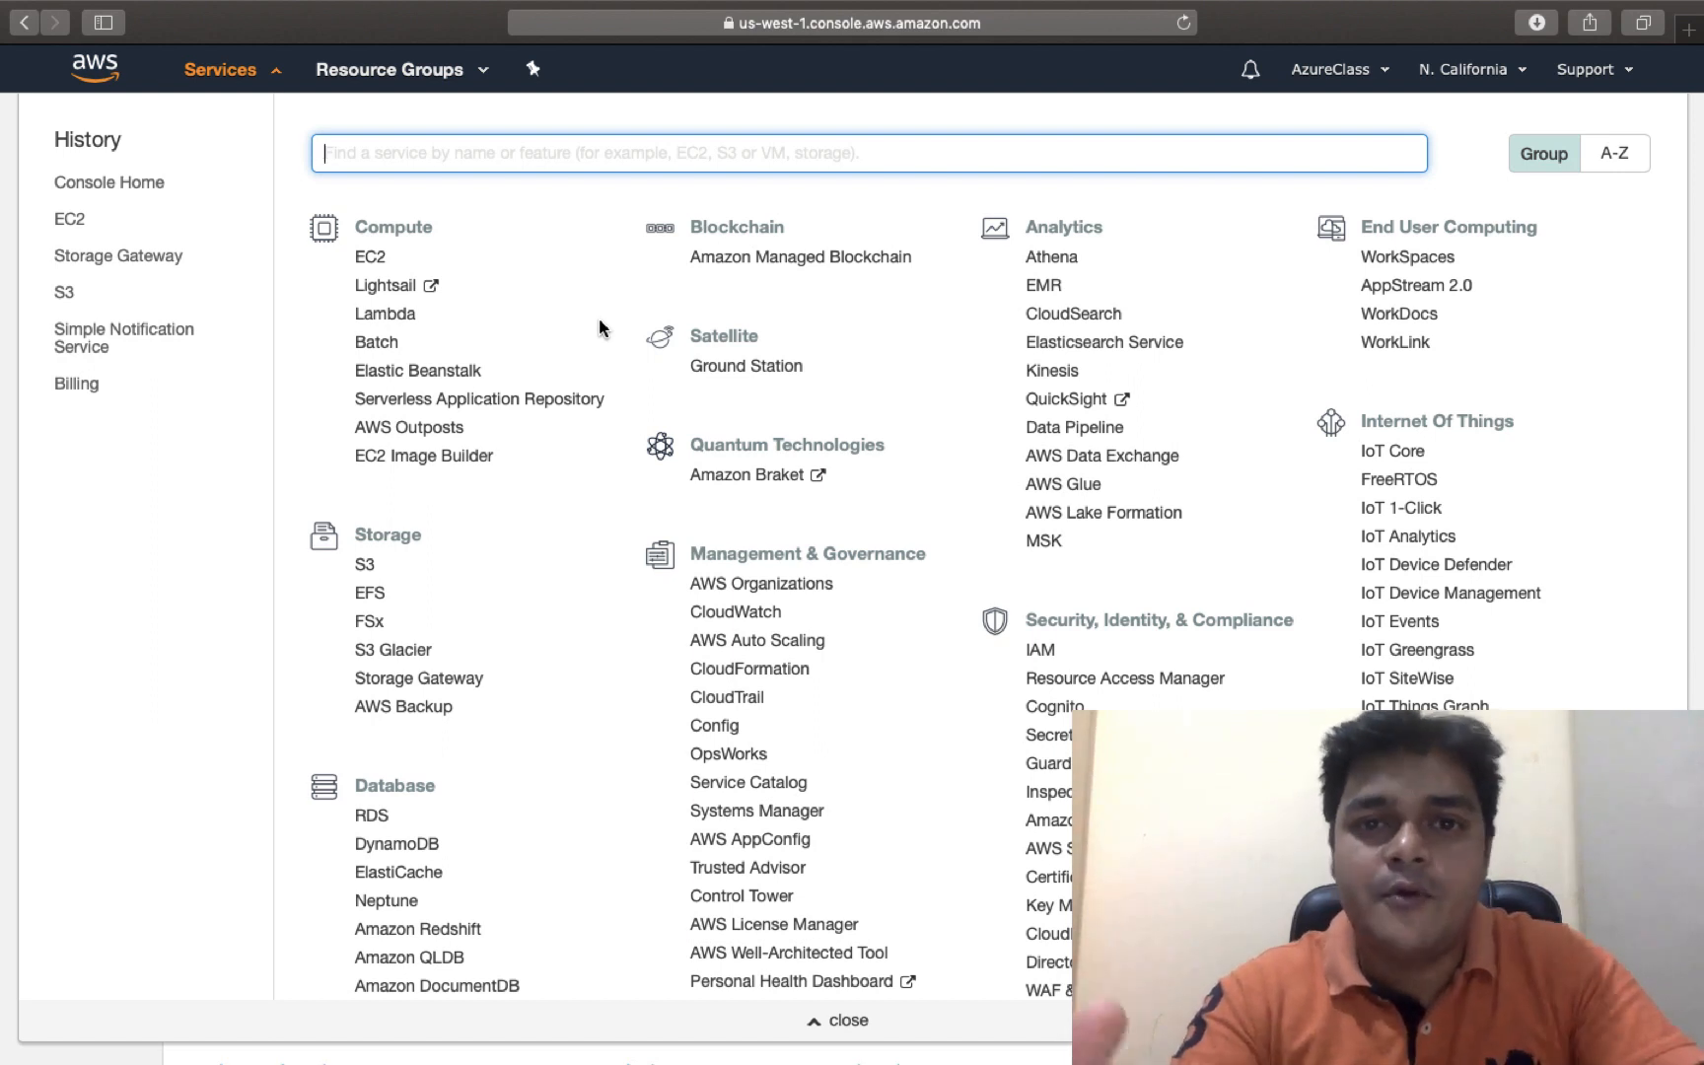
key("ctrl+Right")
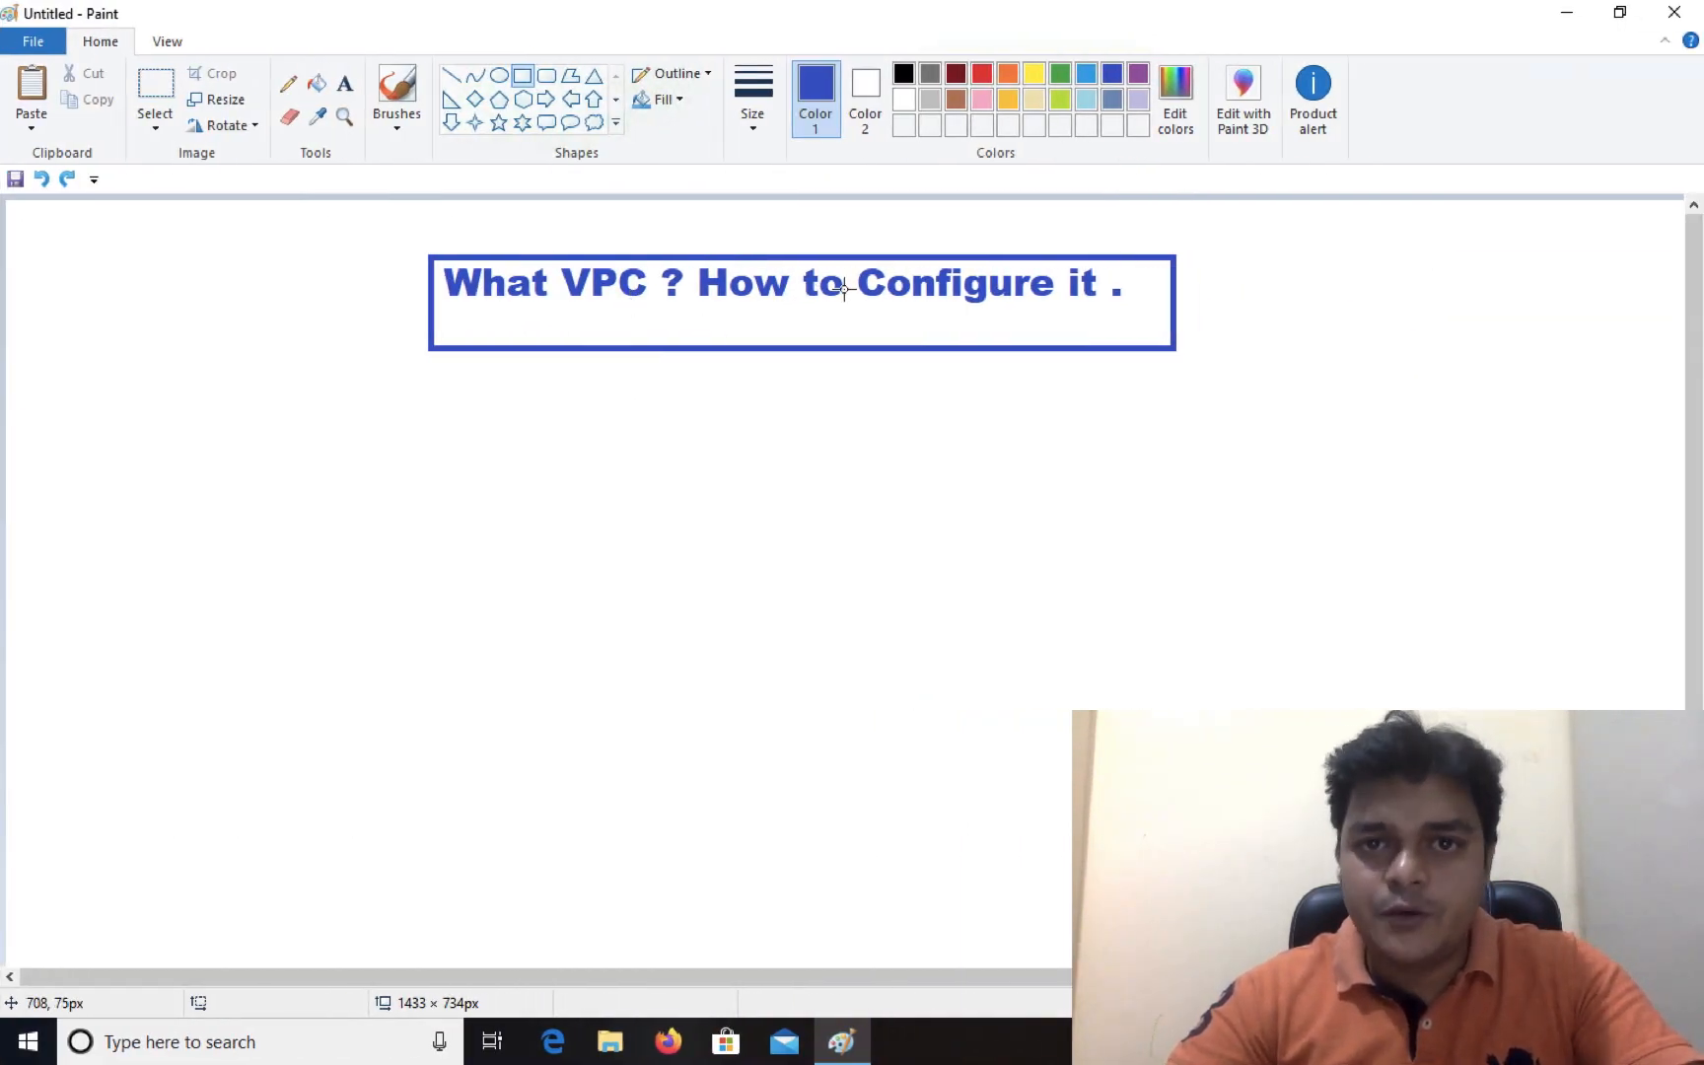
key("ctrl+Left")
scroll(514, 505, "down", 3)
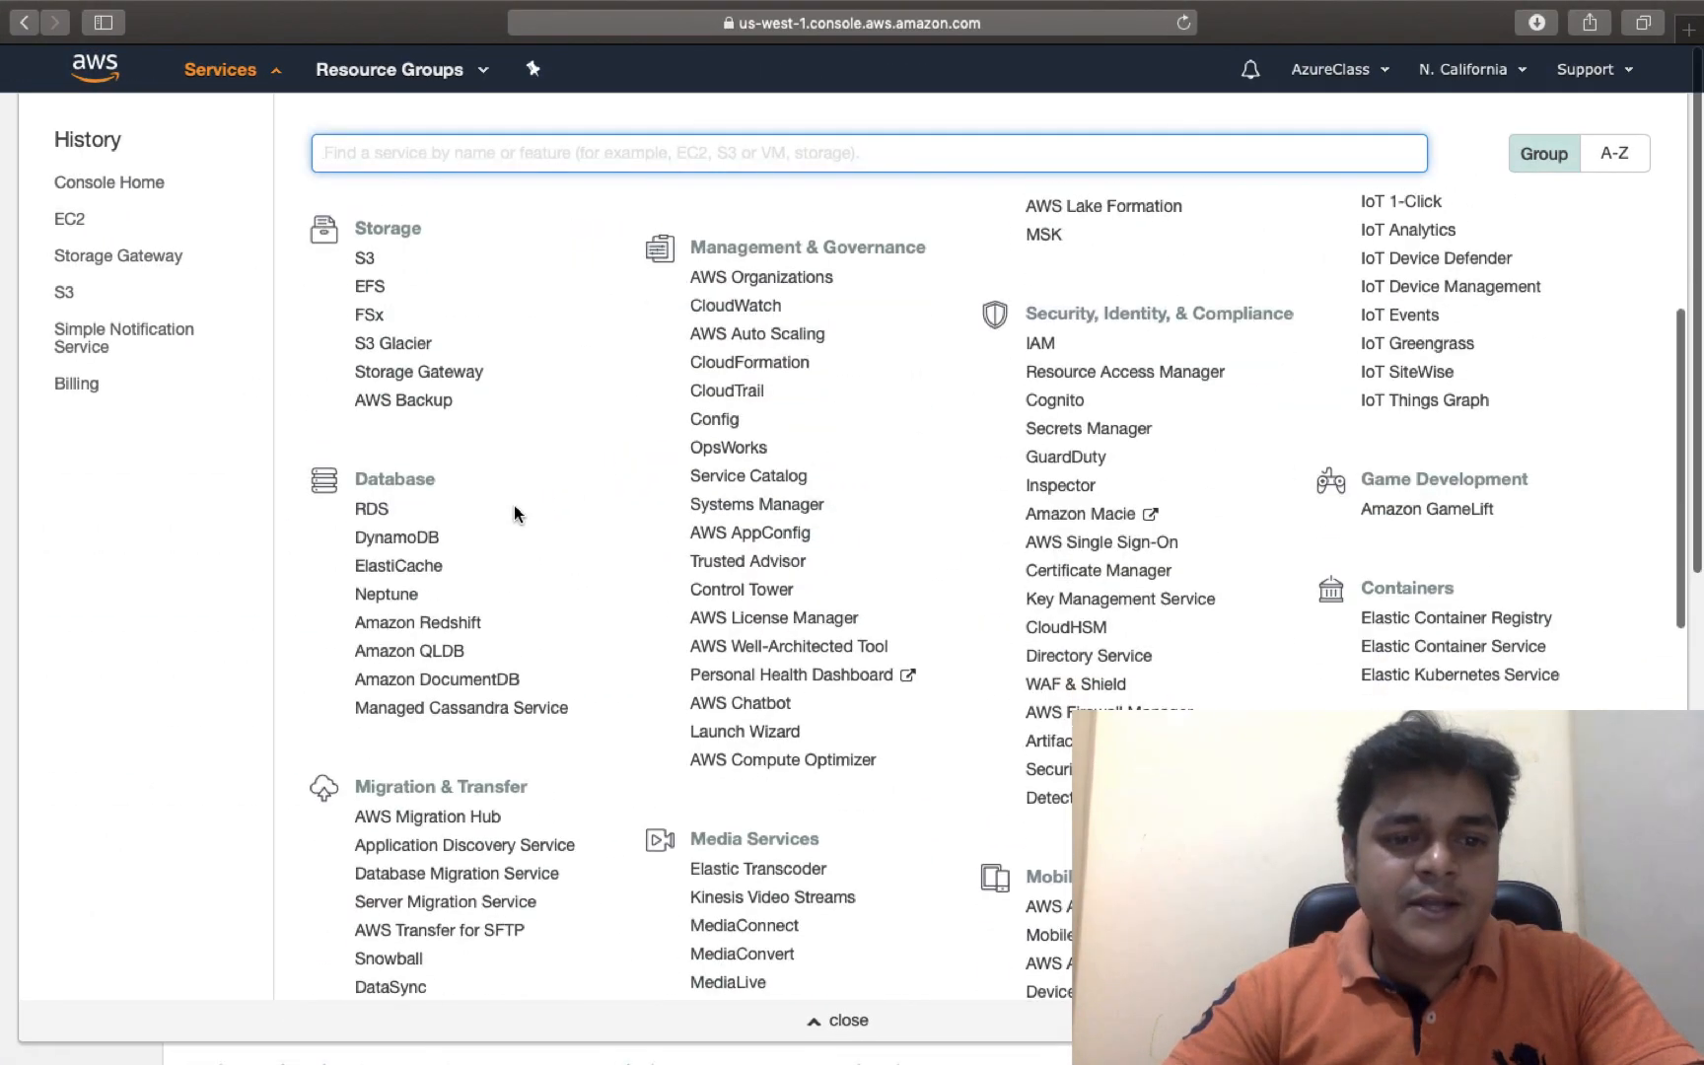
scroll(513, 505, "down", 5)
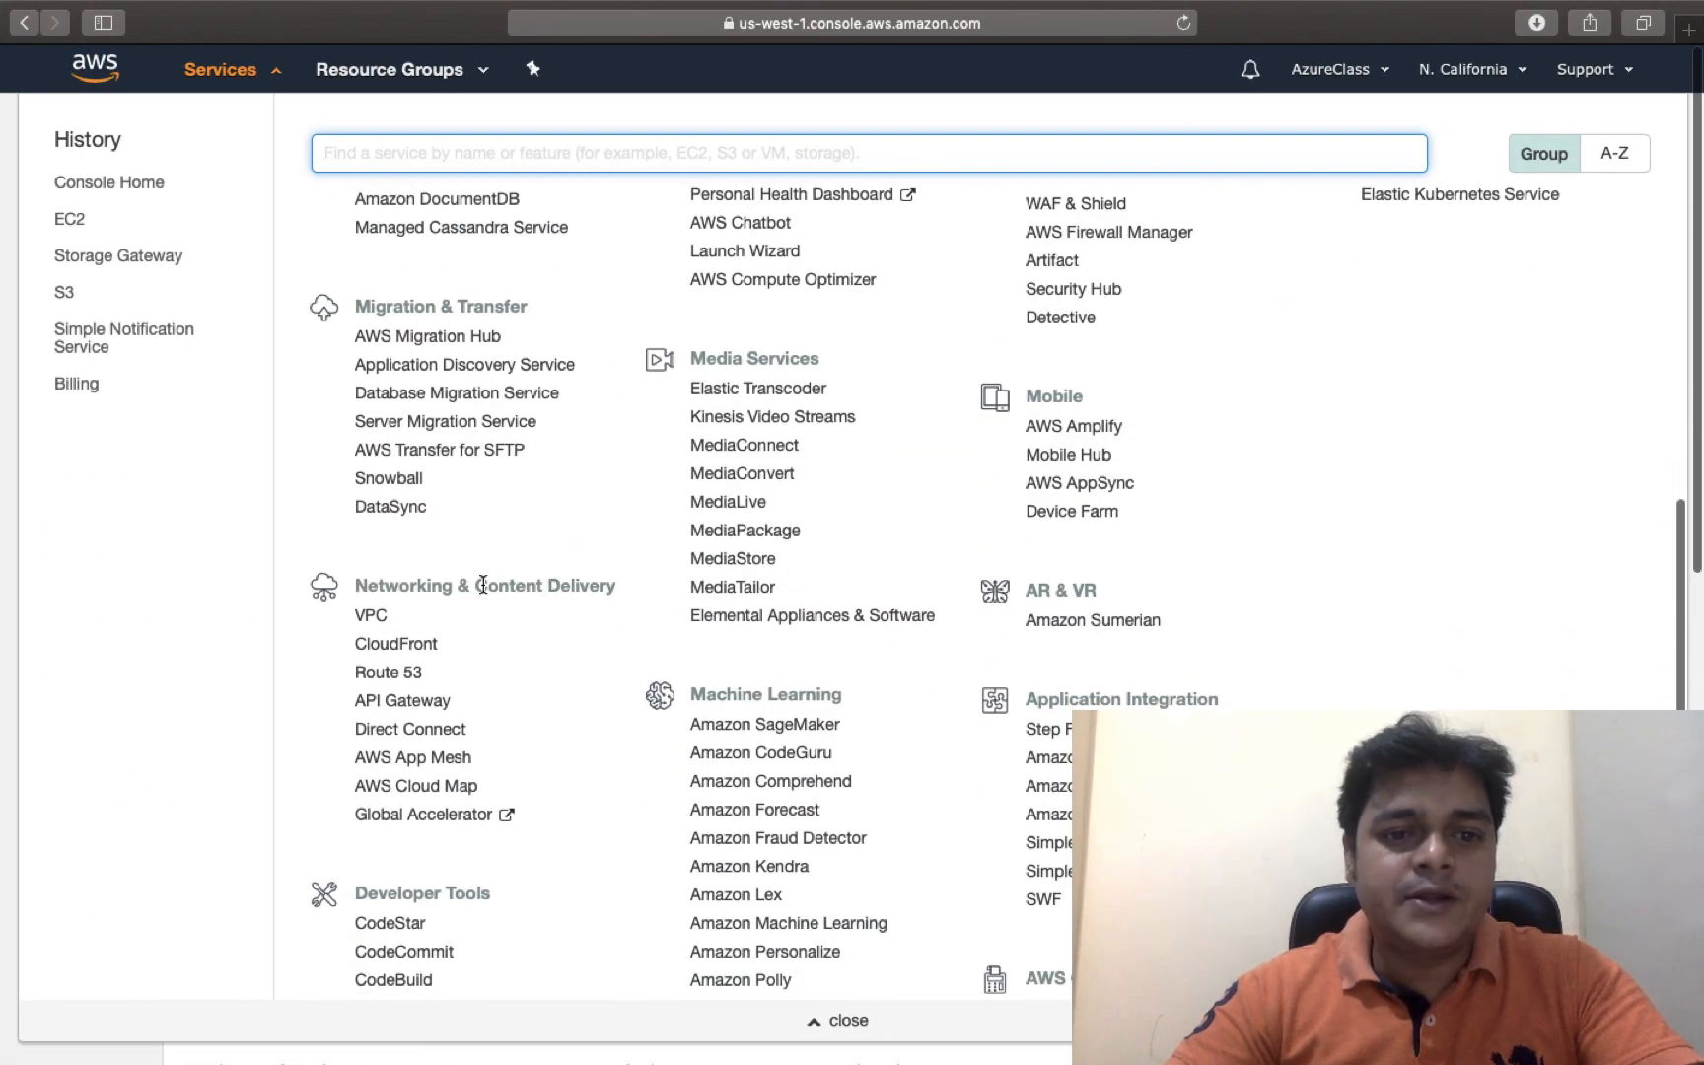
scroll(483, 585, "down", 2)
scroll(435, 507, "up", 5)
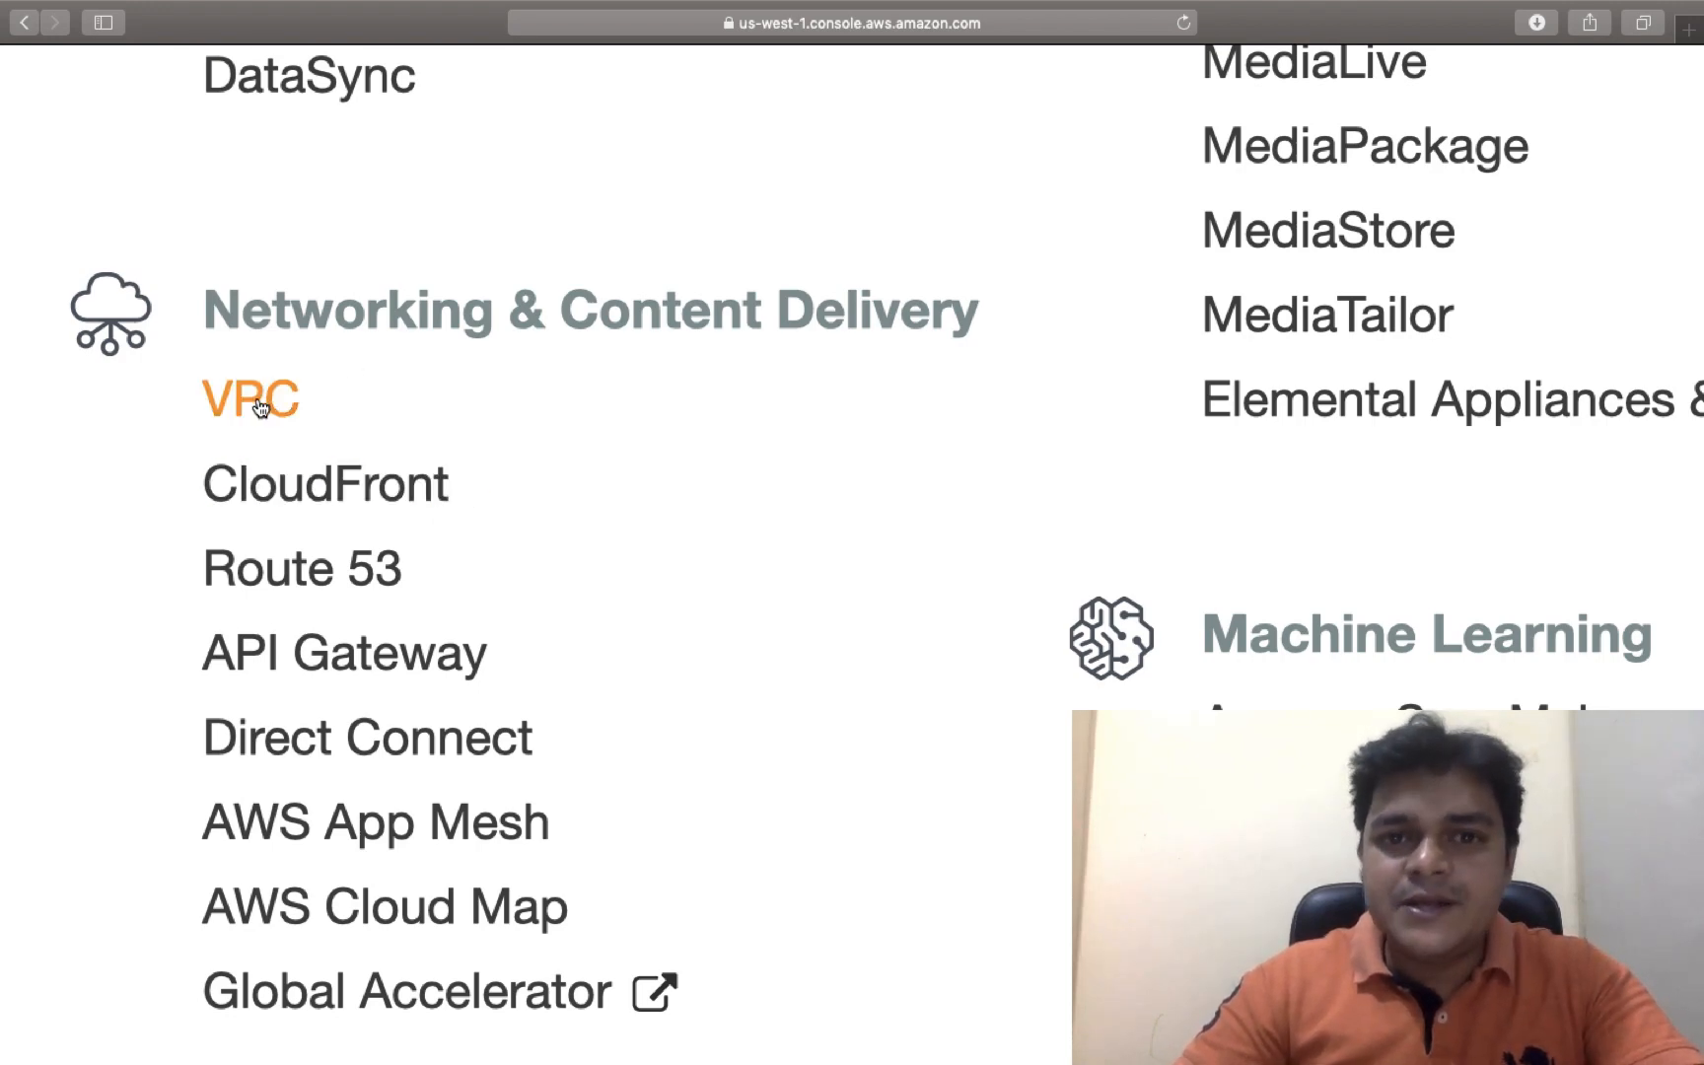
scroll(260, 407, "down", 5)
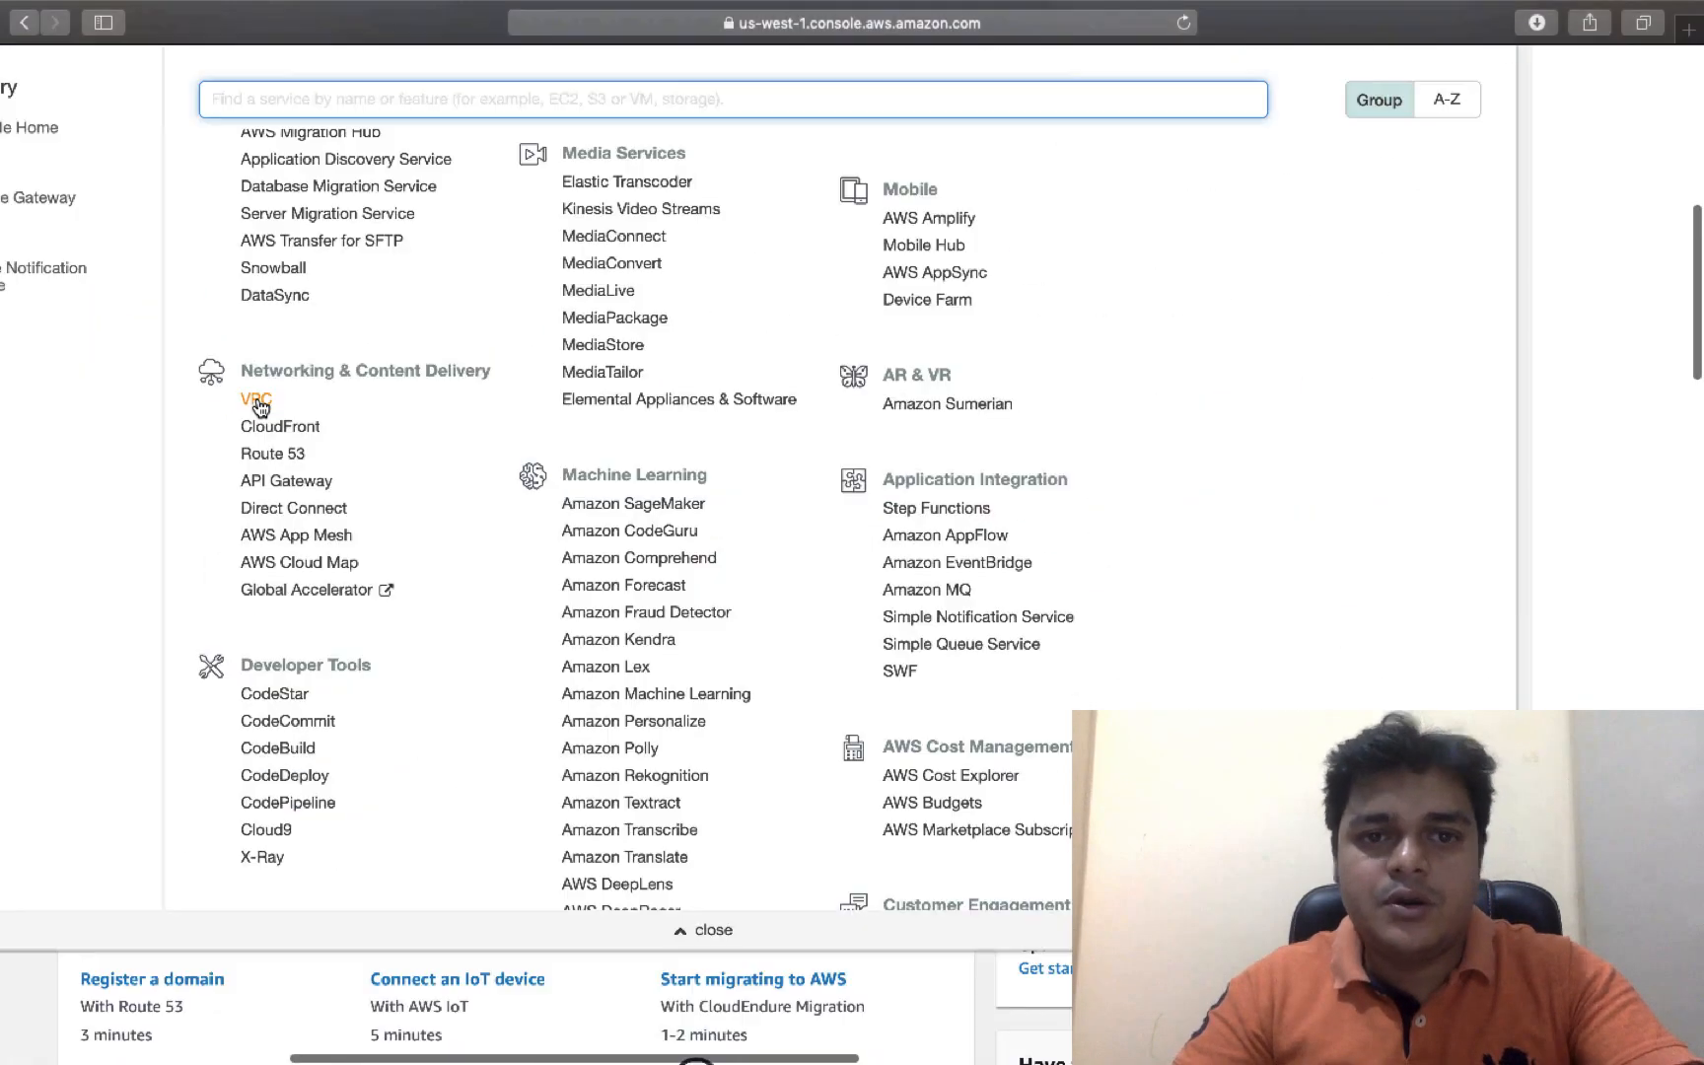
scroll(378, 408, "up", 1)
scroll(377, 408, "up", 5)
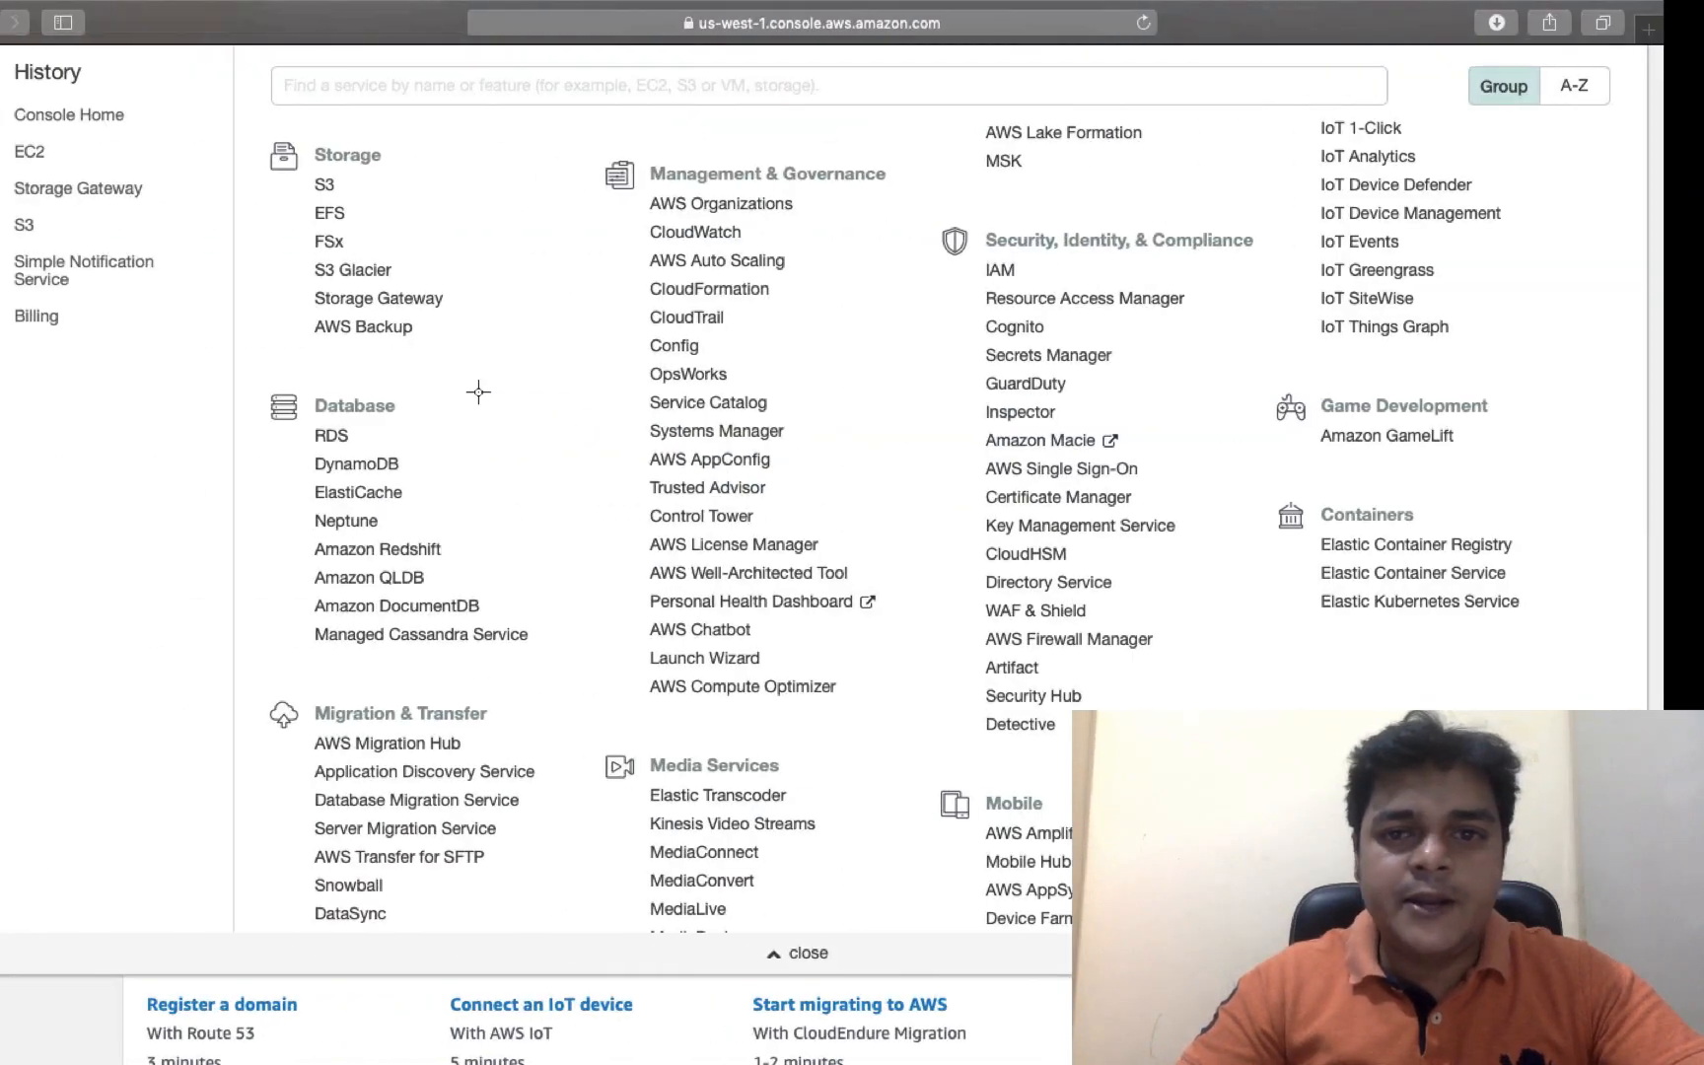
scroll(928, 297, "up", 5)
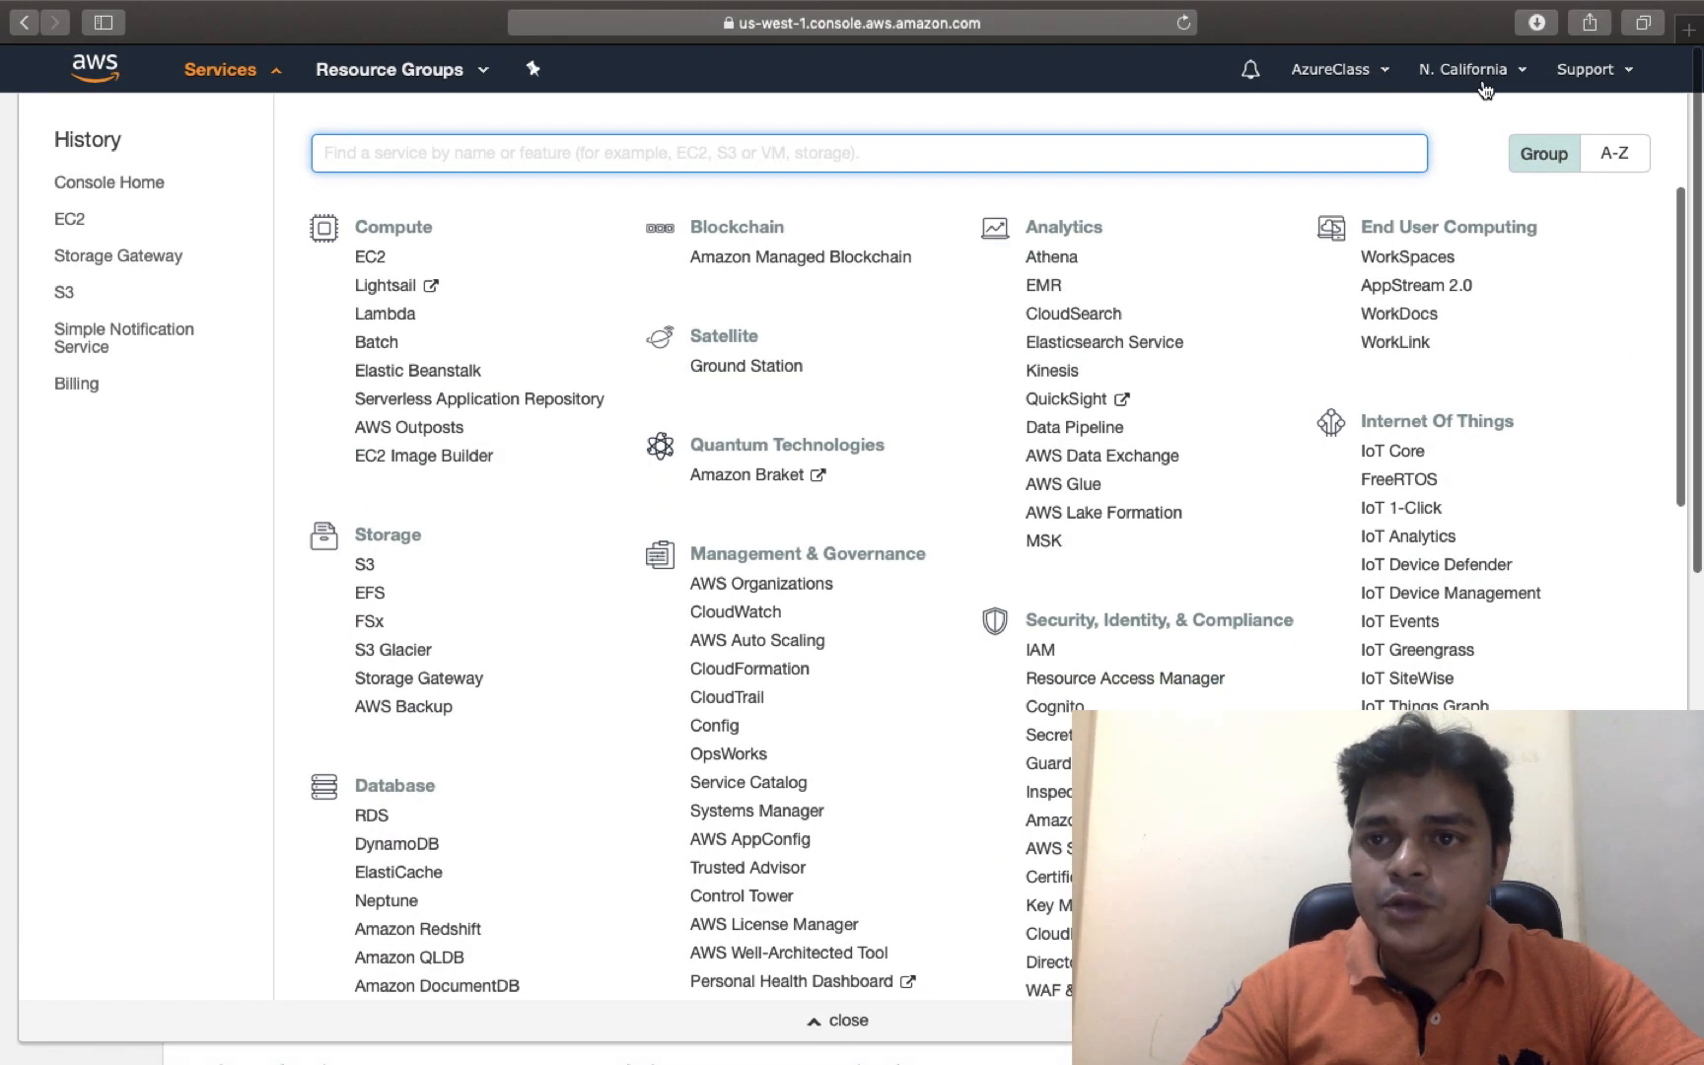
left_click(1518, 72)
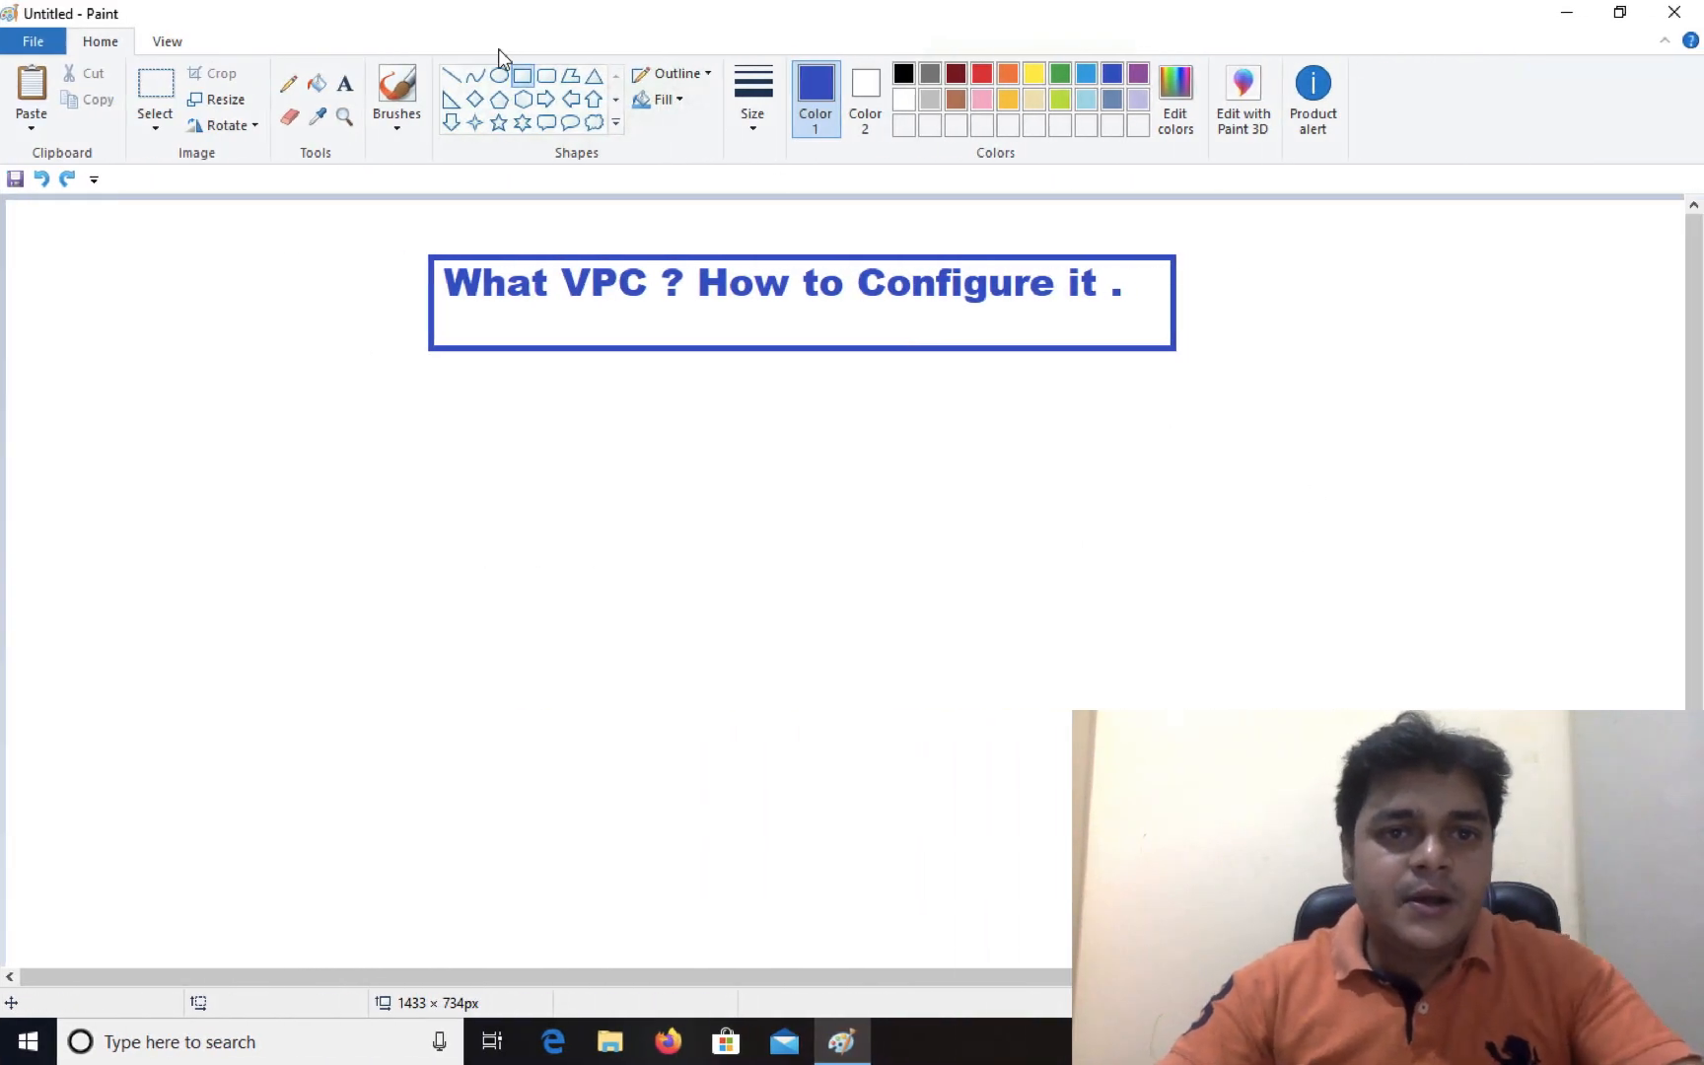
Draw a red rectangle about 618 × 343 px beneath the title box, aligned with the title box's left edge
left_click_drag(493, 445, 1227, 853)
left_click_drag(893, 692, 827, 686)
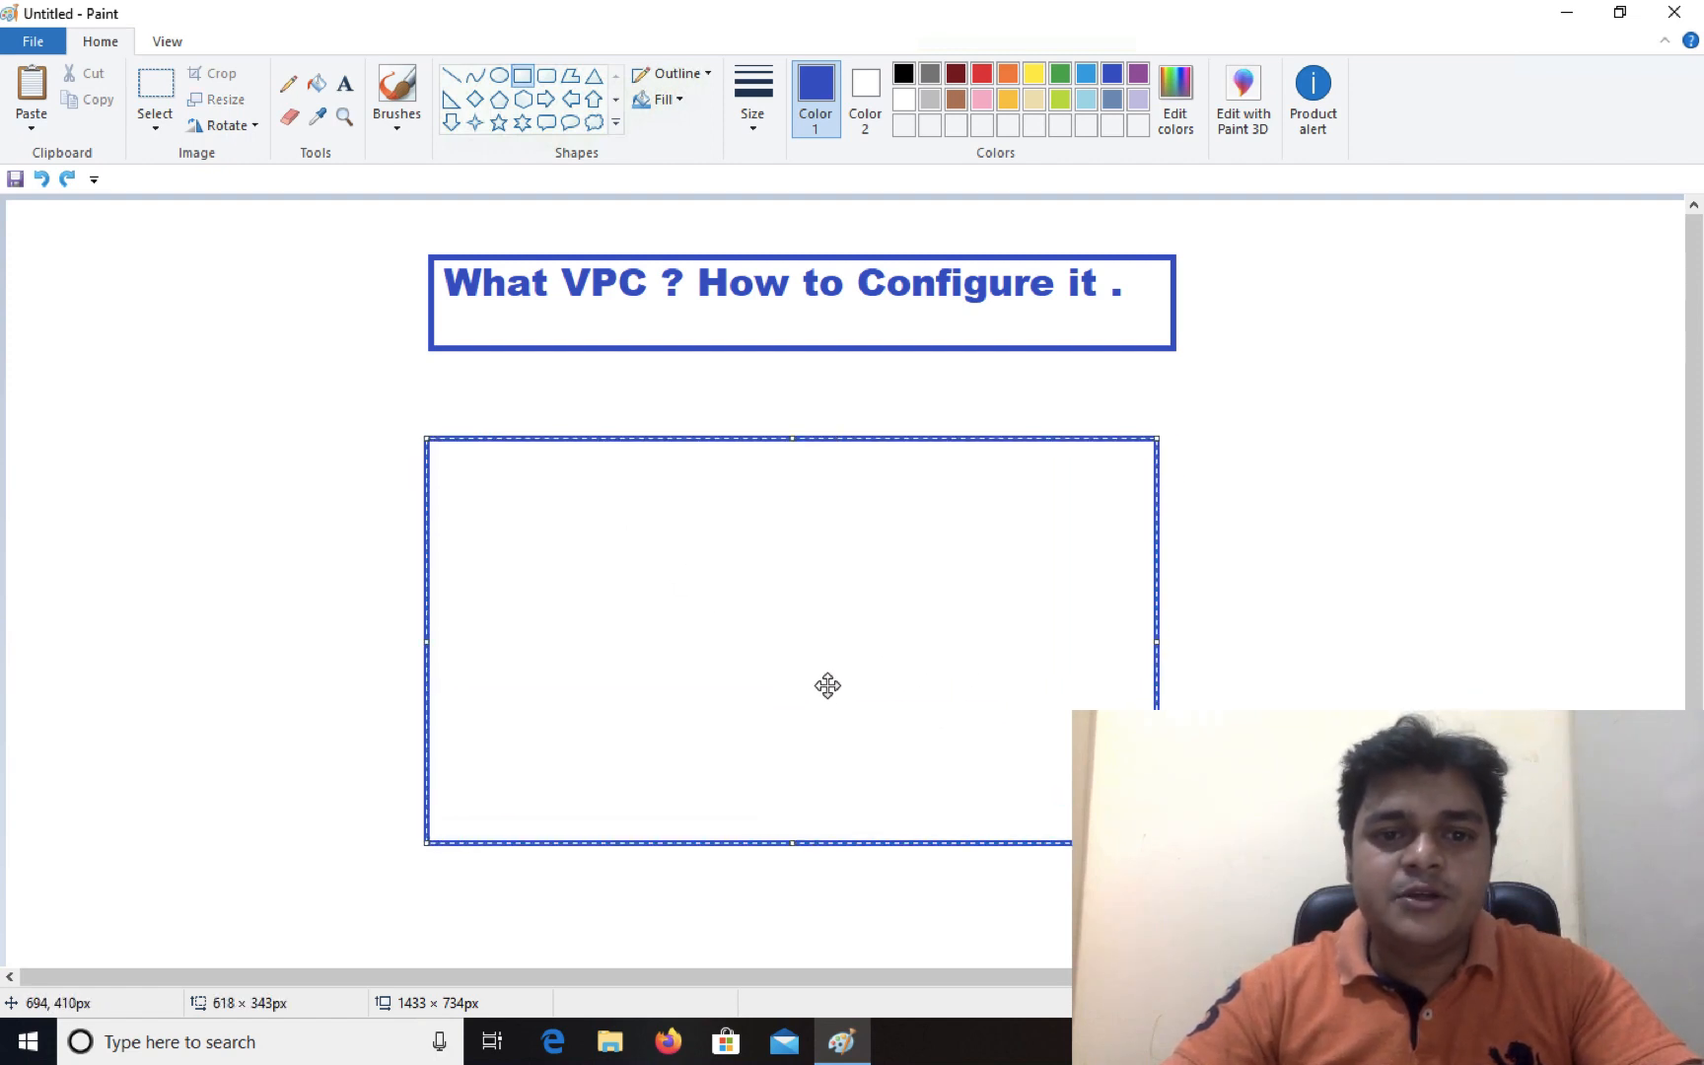
left_click(1344, 299)
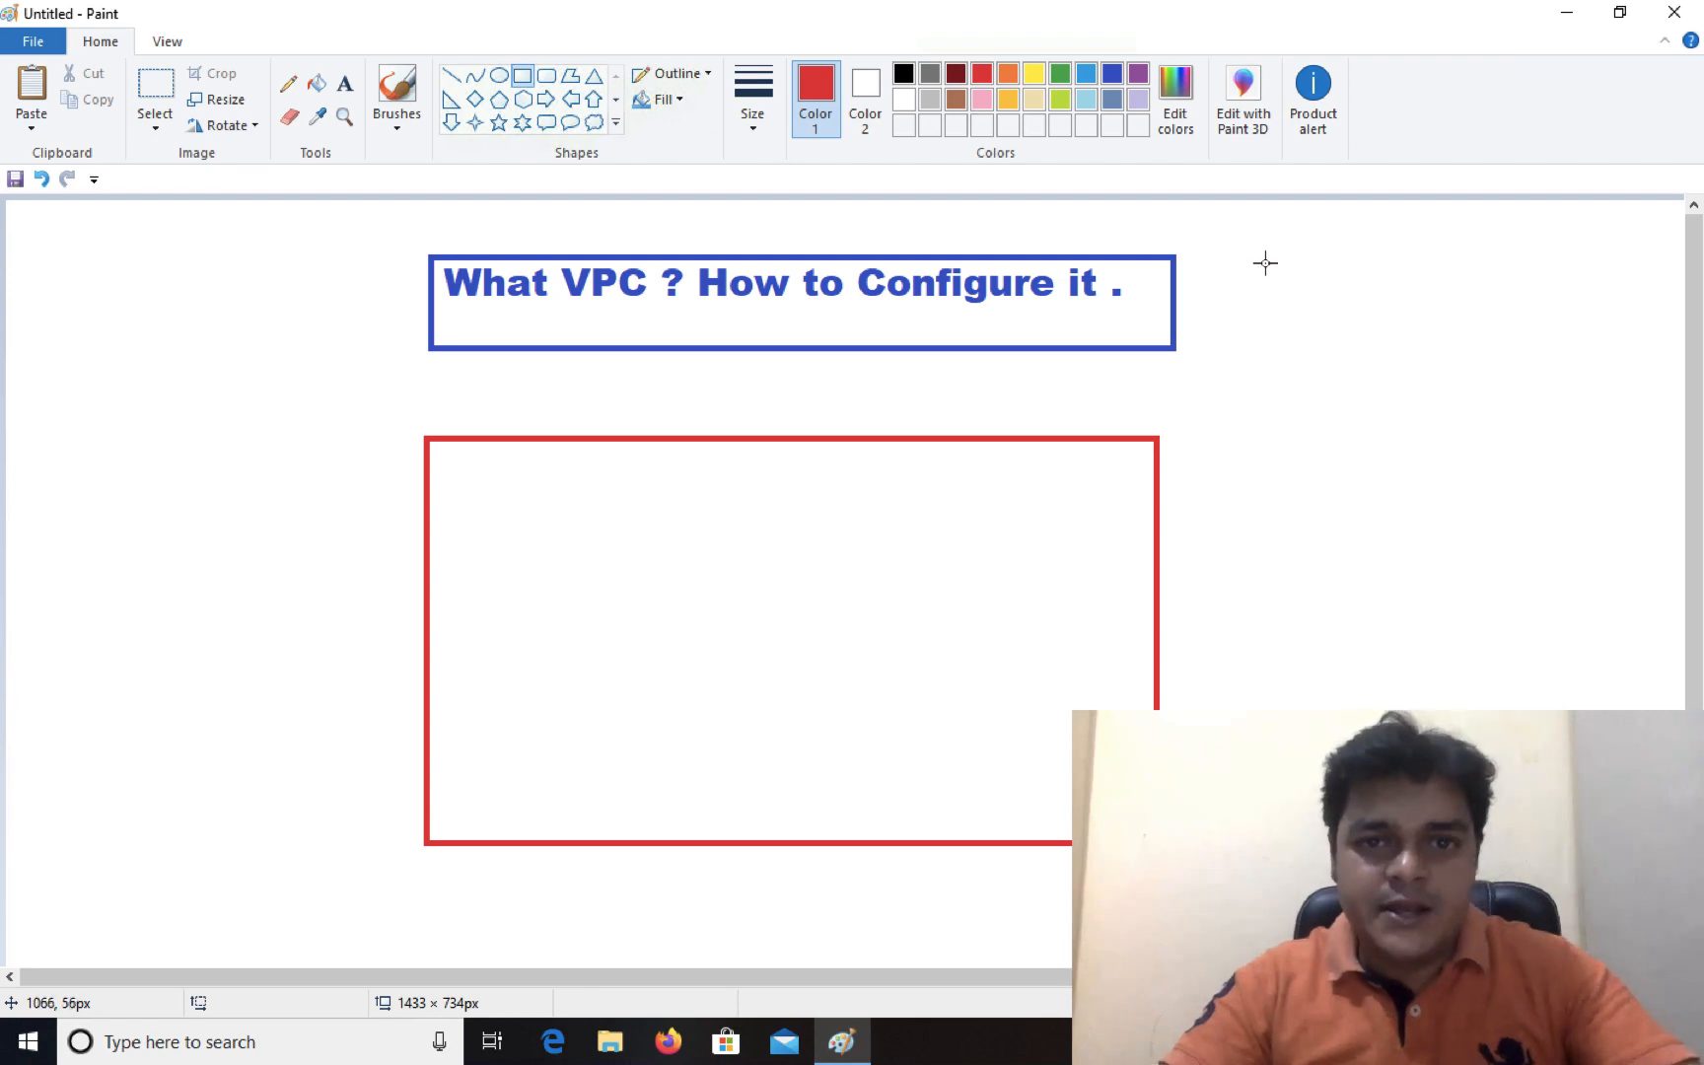
Add a red two-line text label inside the red rectangle reading "Default VPC" and "10.0.0.0/16"
left_click(344, 94)
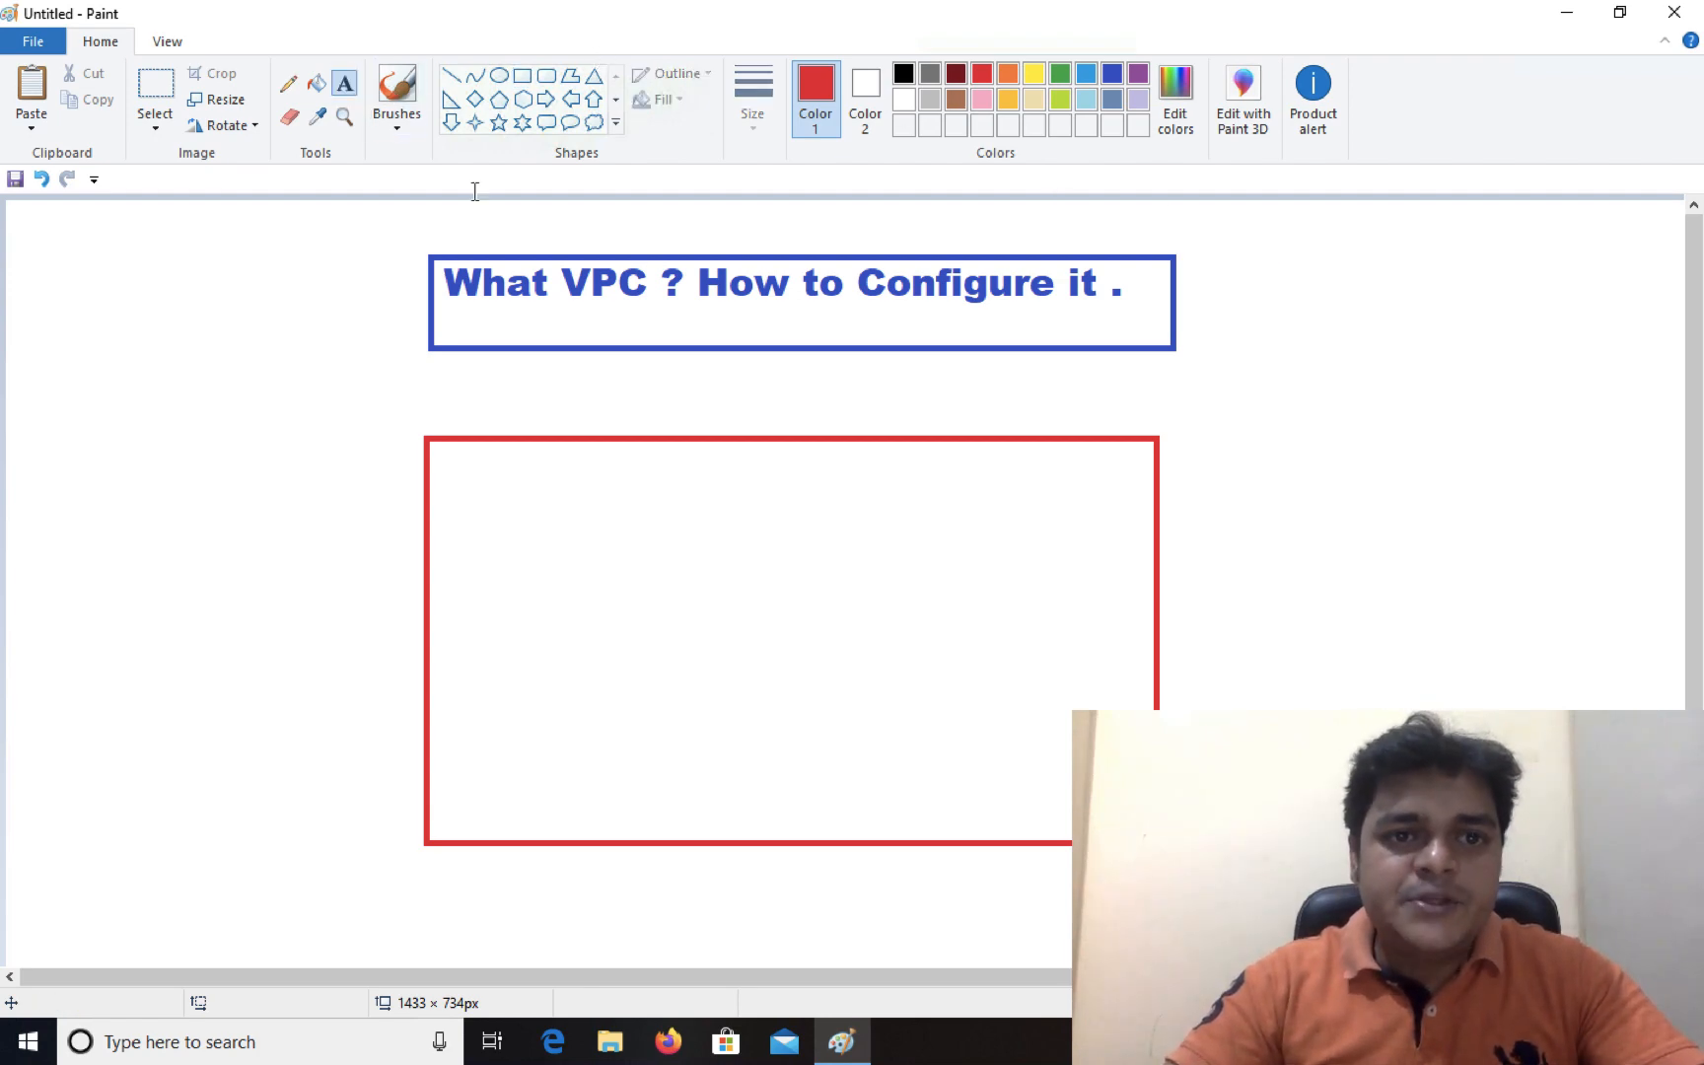
left_click(544, 506)
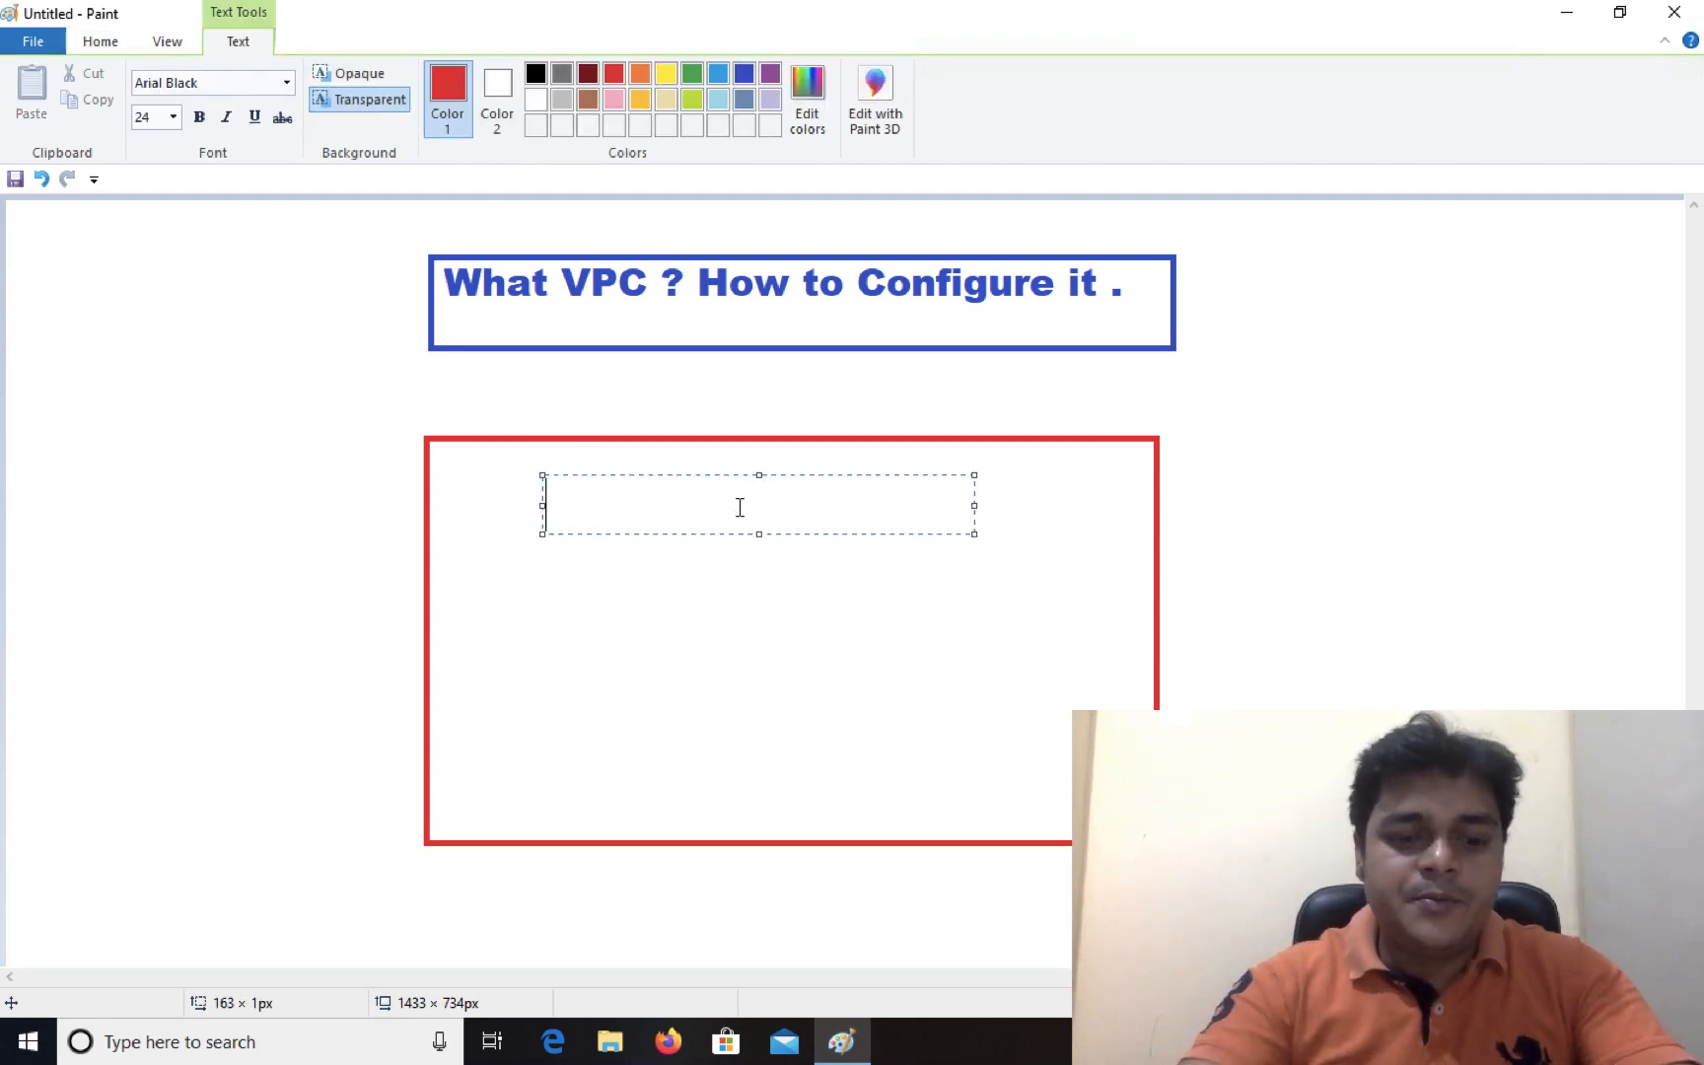
type("Deg")
key("BackSpace")
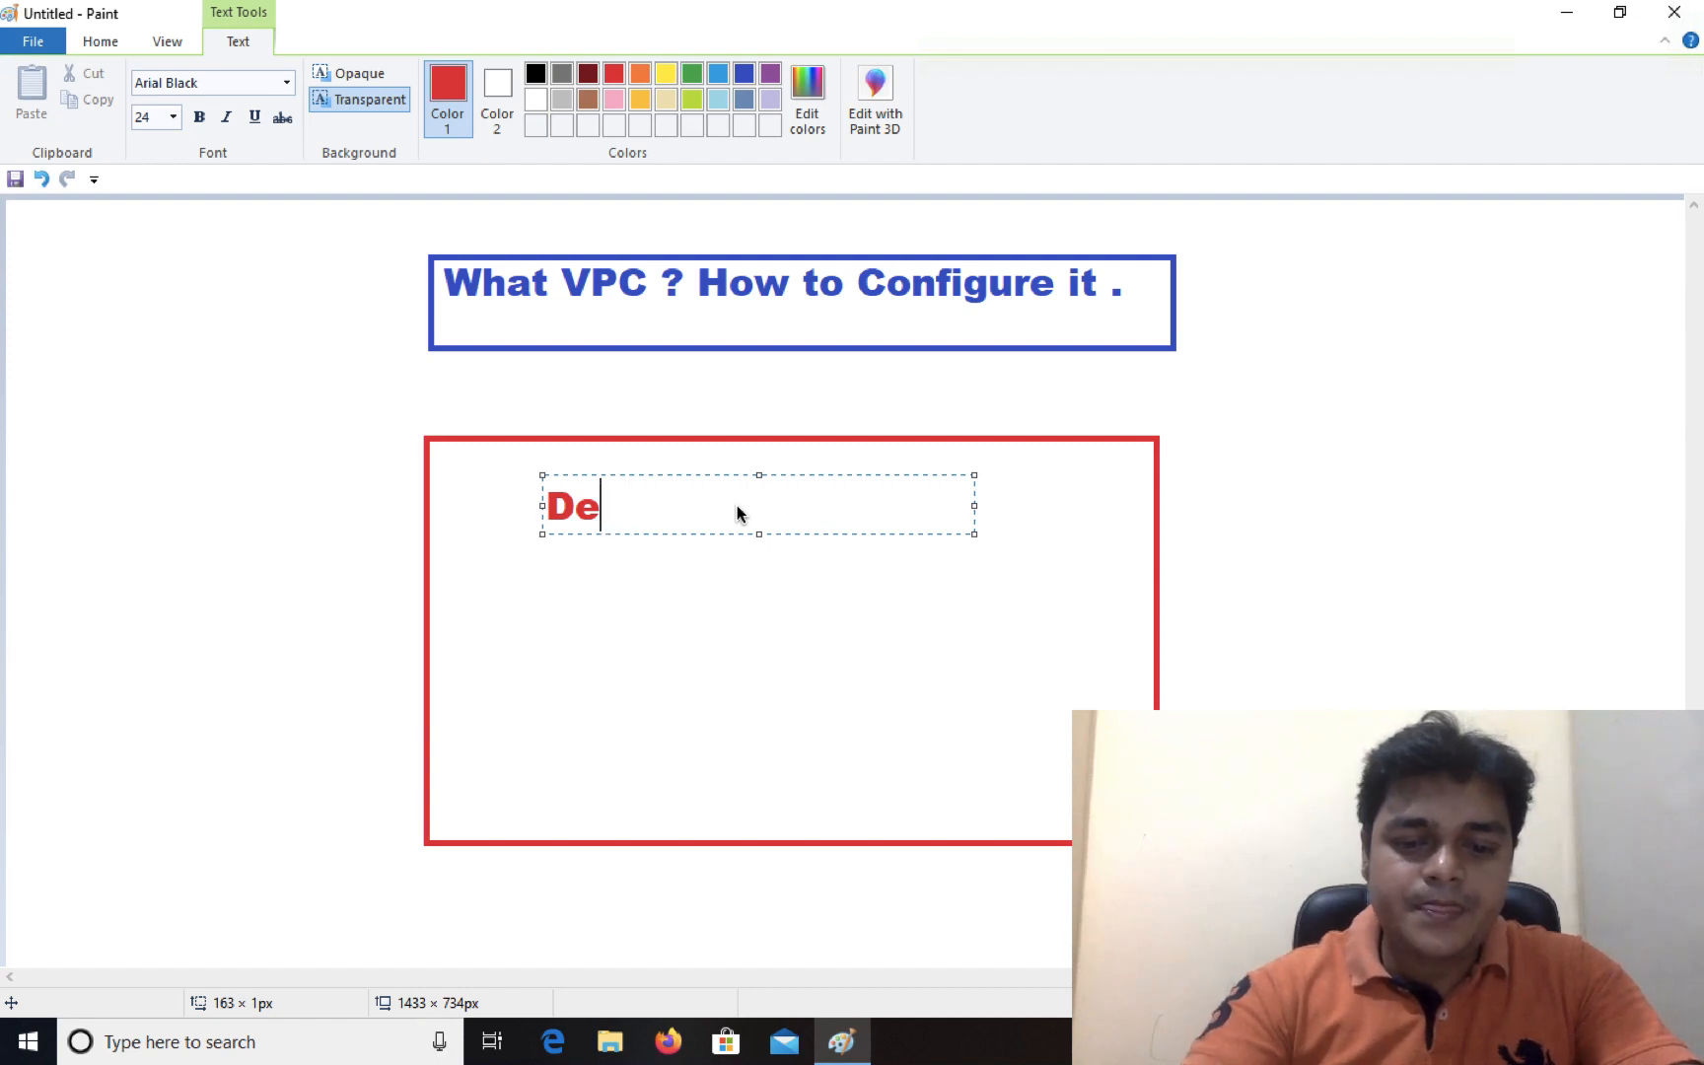
type("fault ")
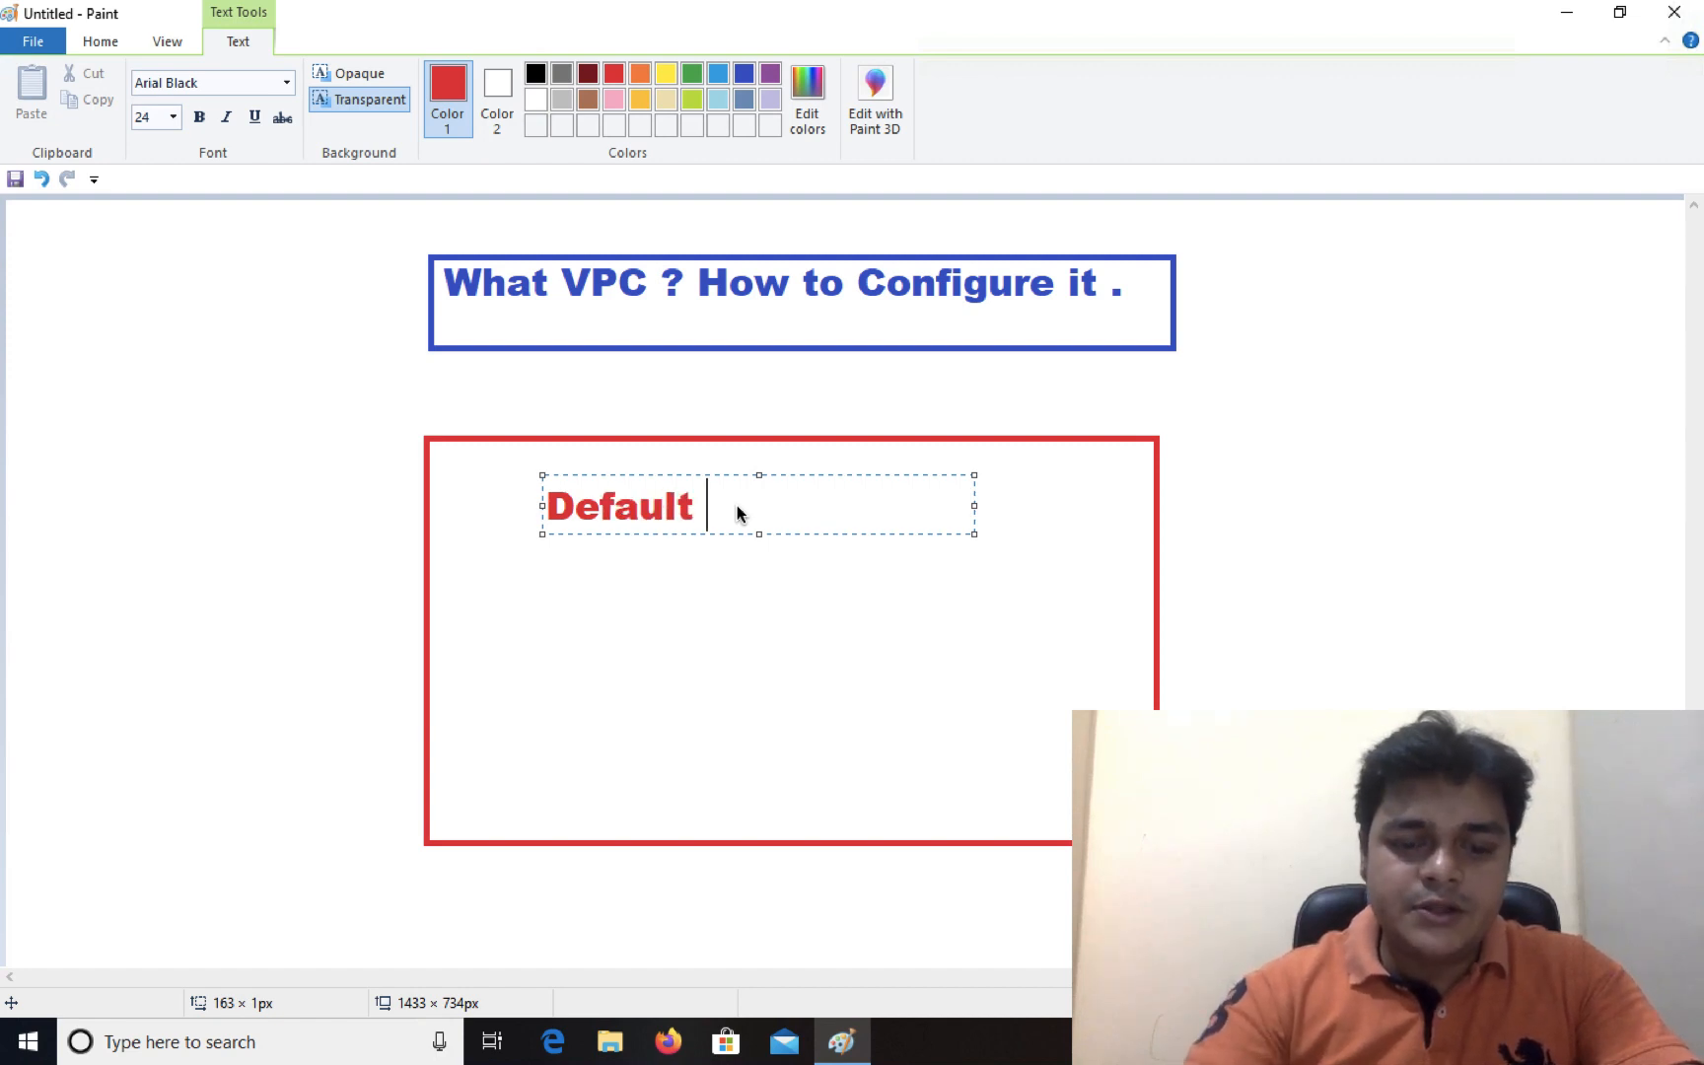
type("VPC")
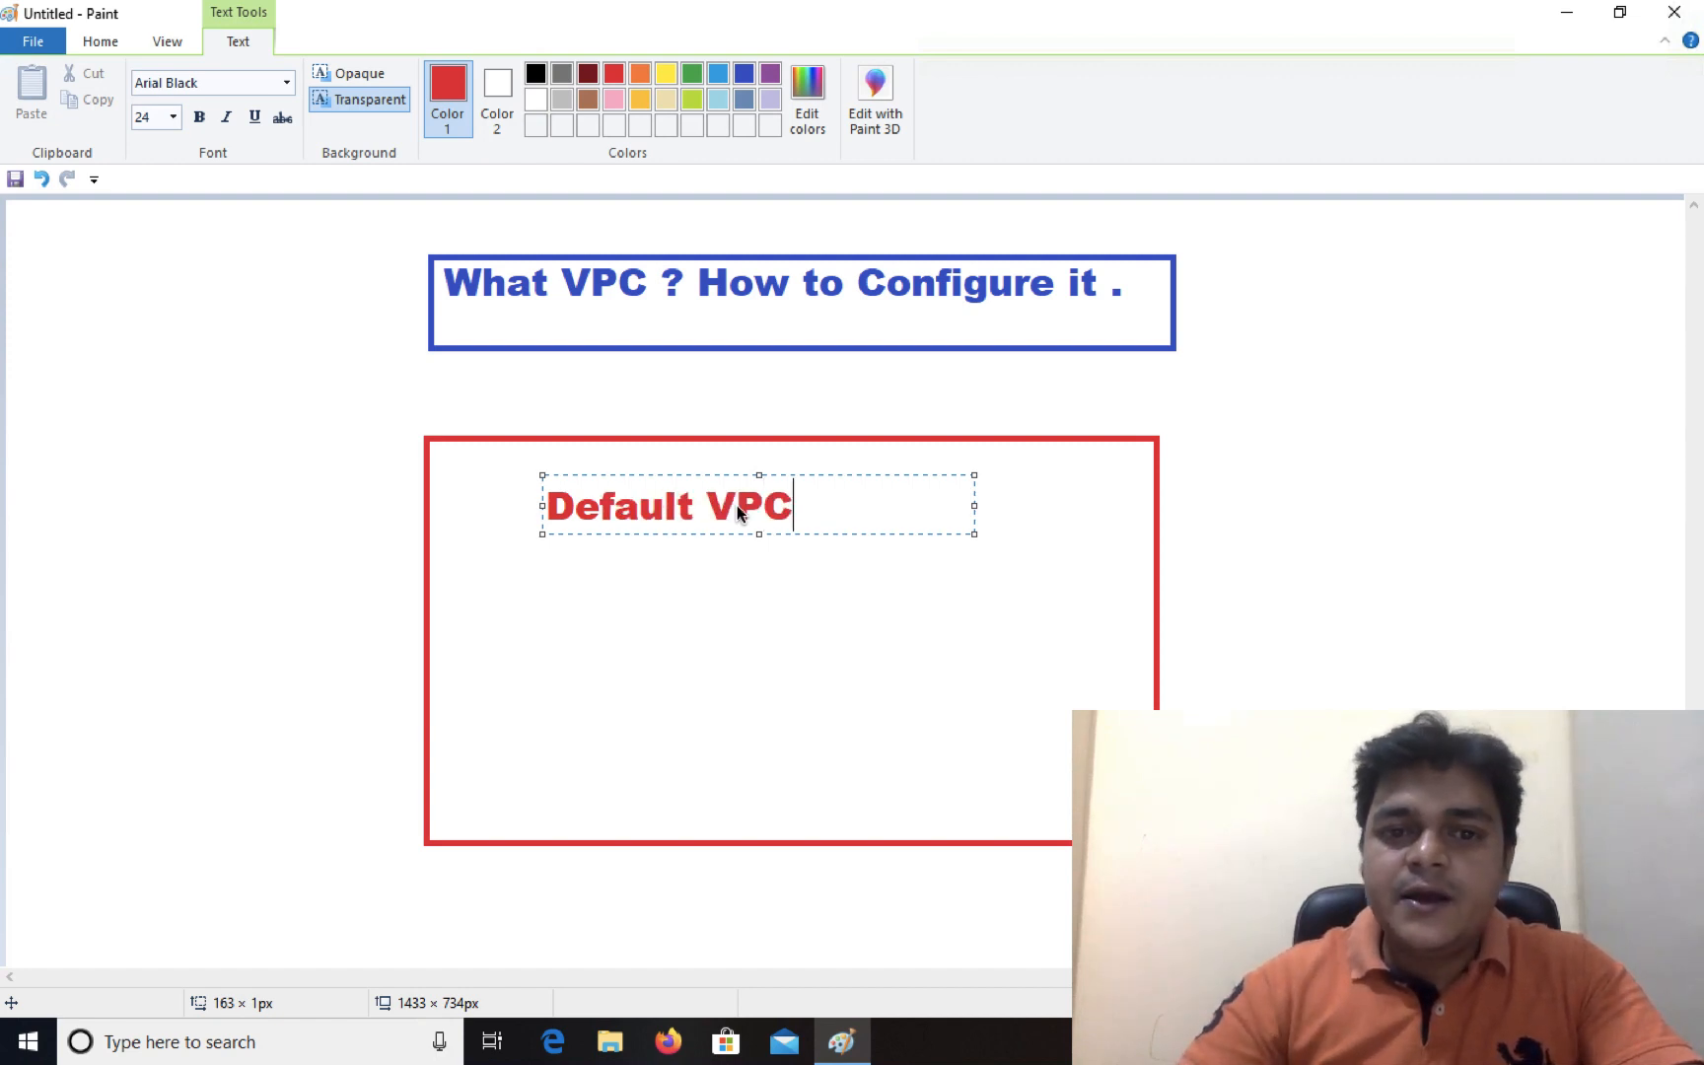
key("Return")
type("1")
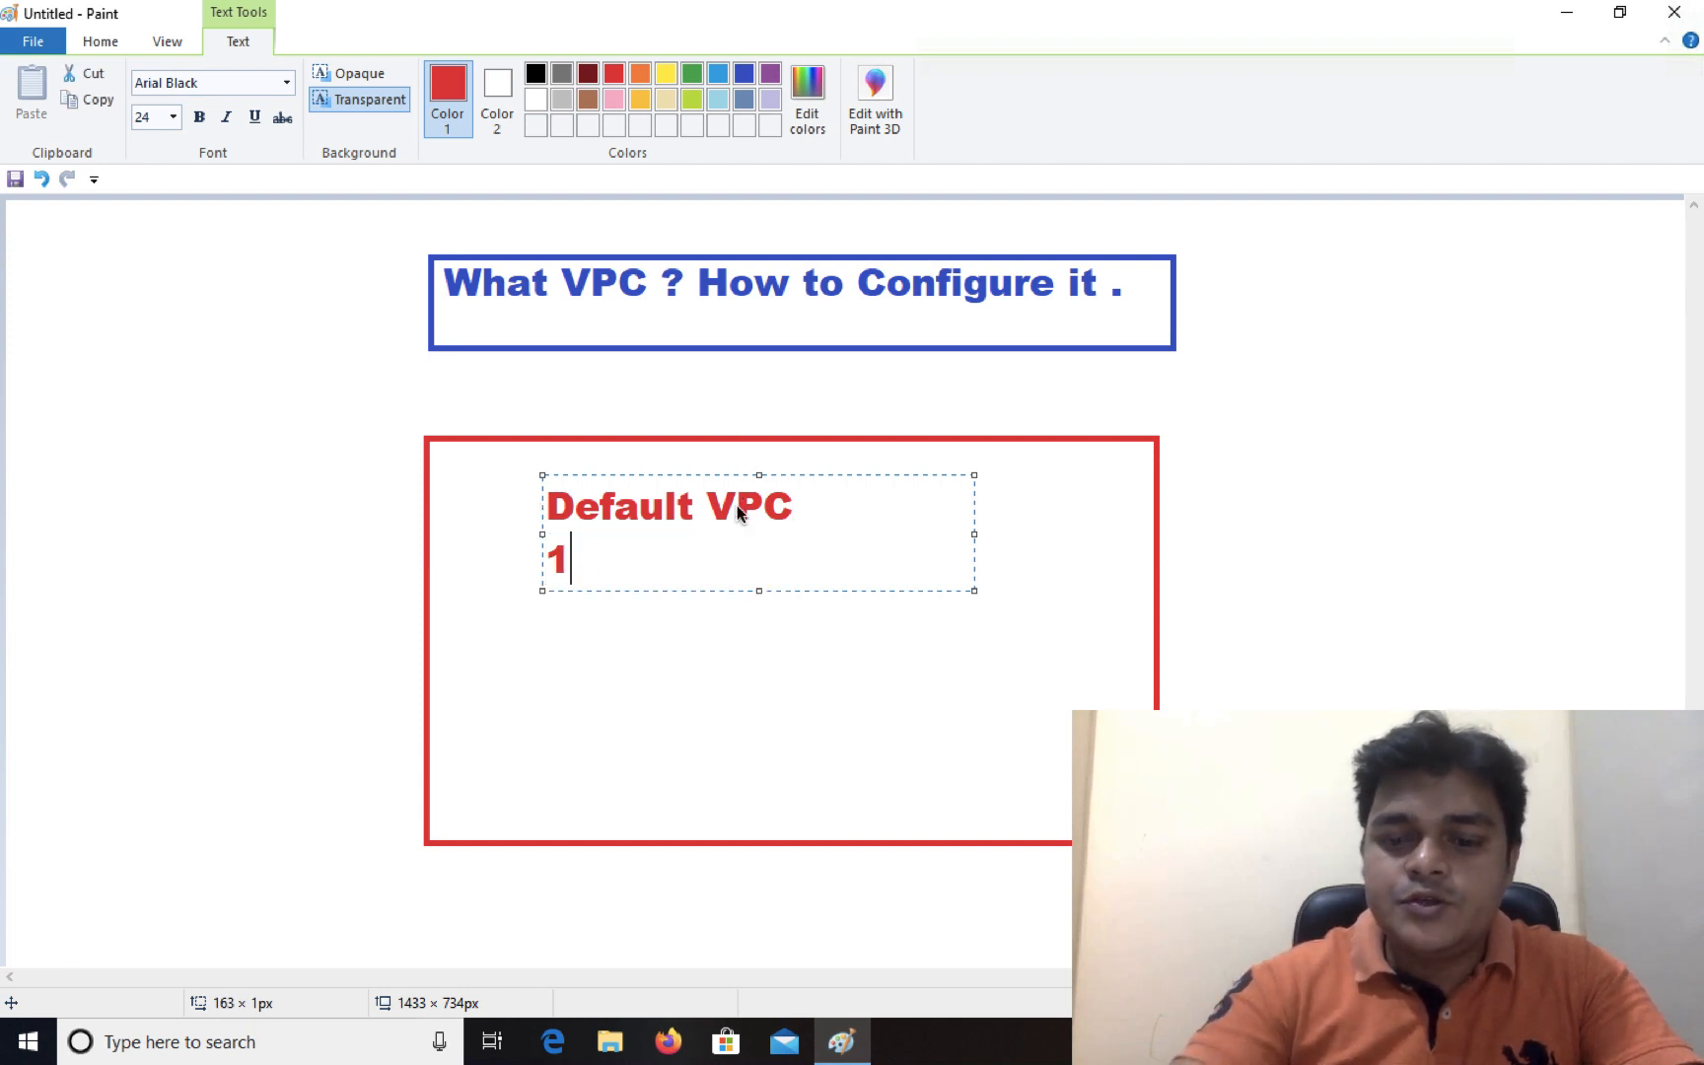
type("0.0.0.0")
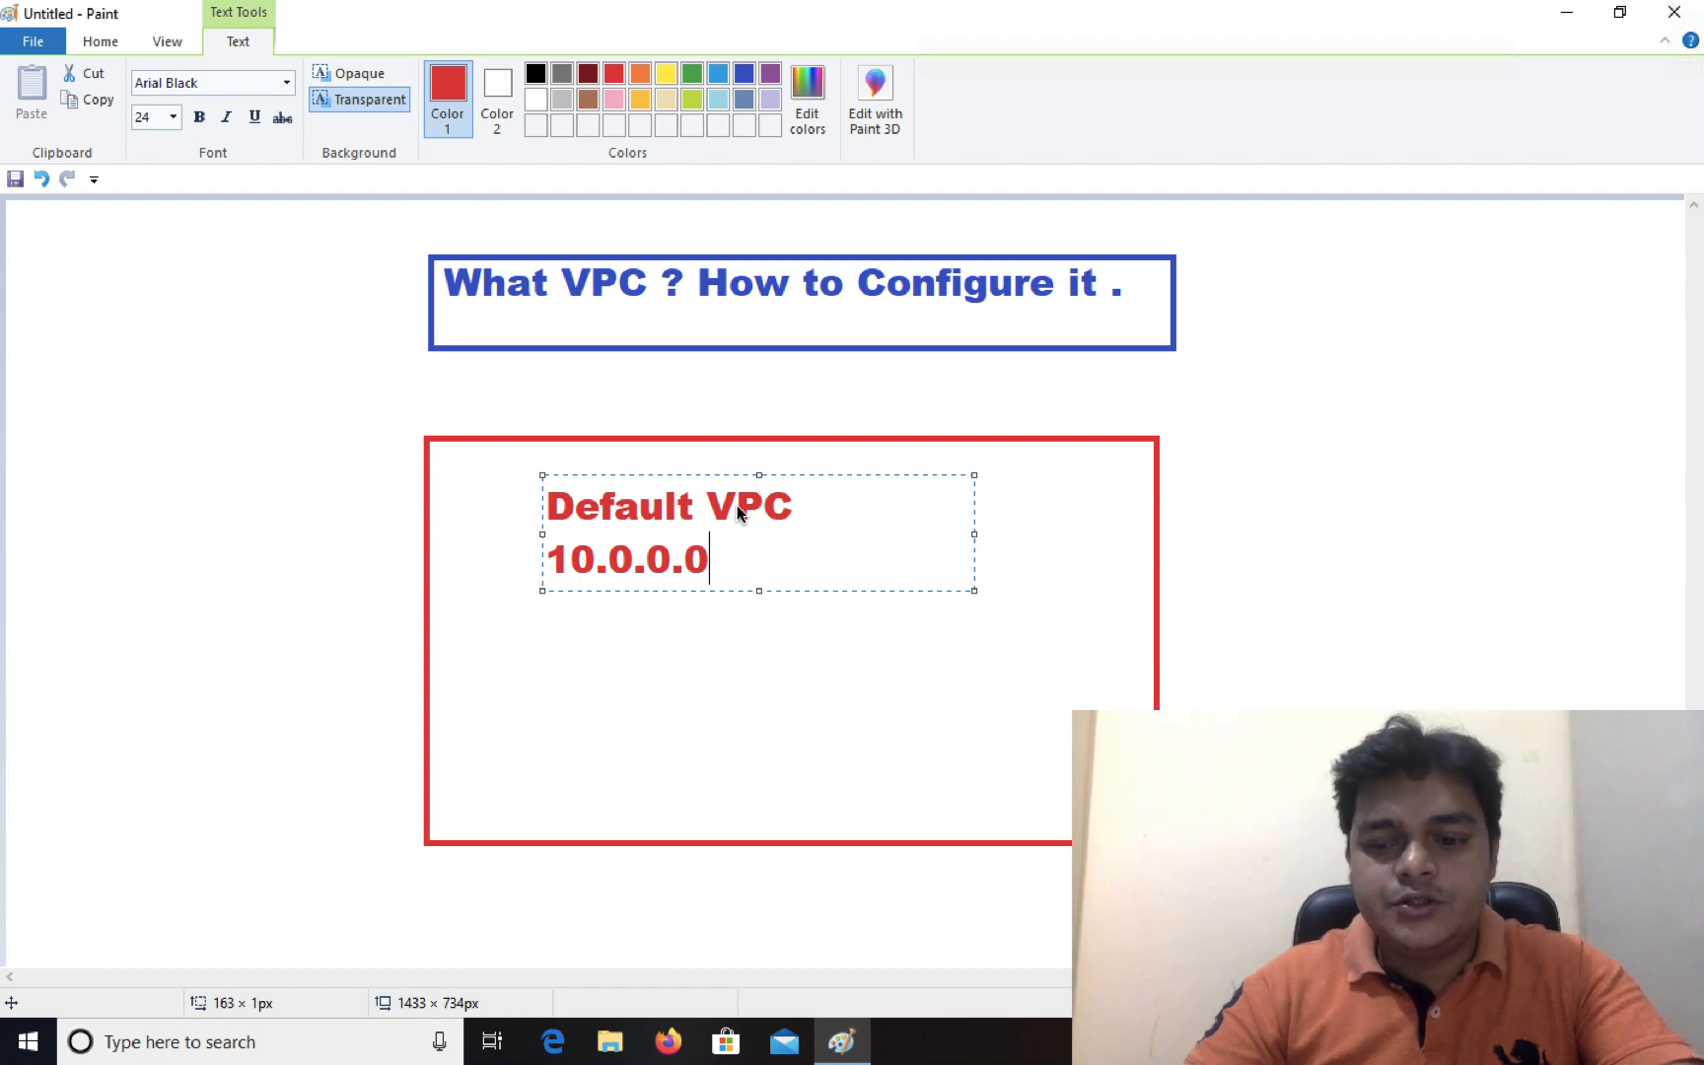
type("/16")
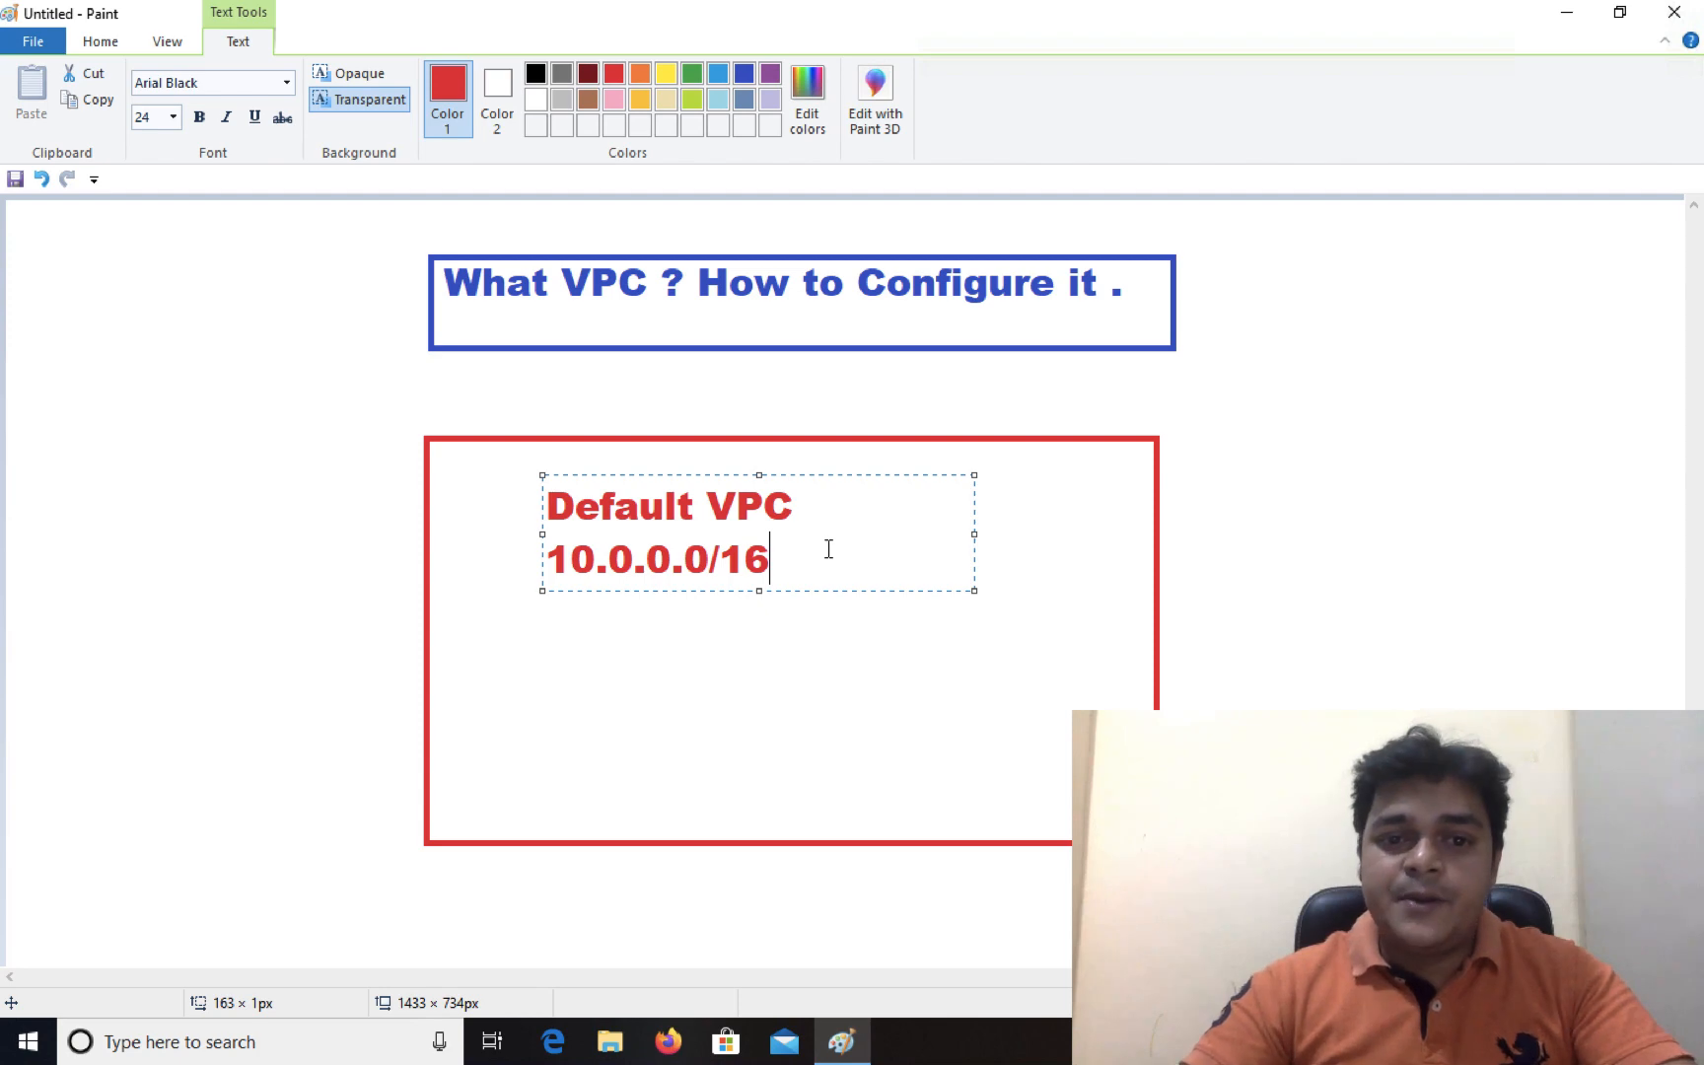
left_click(894, 627)
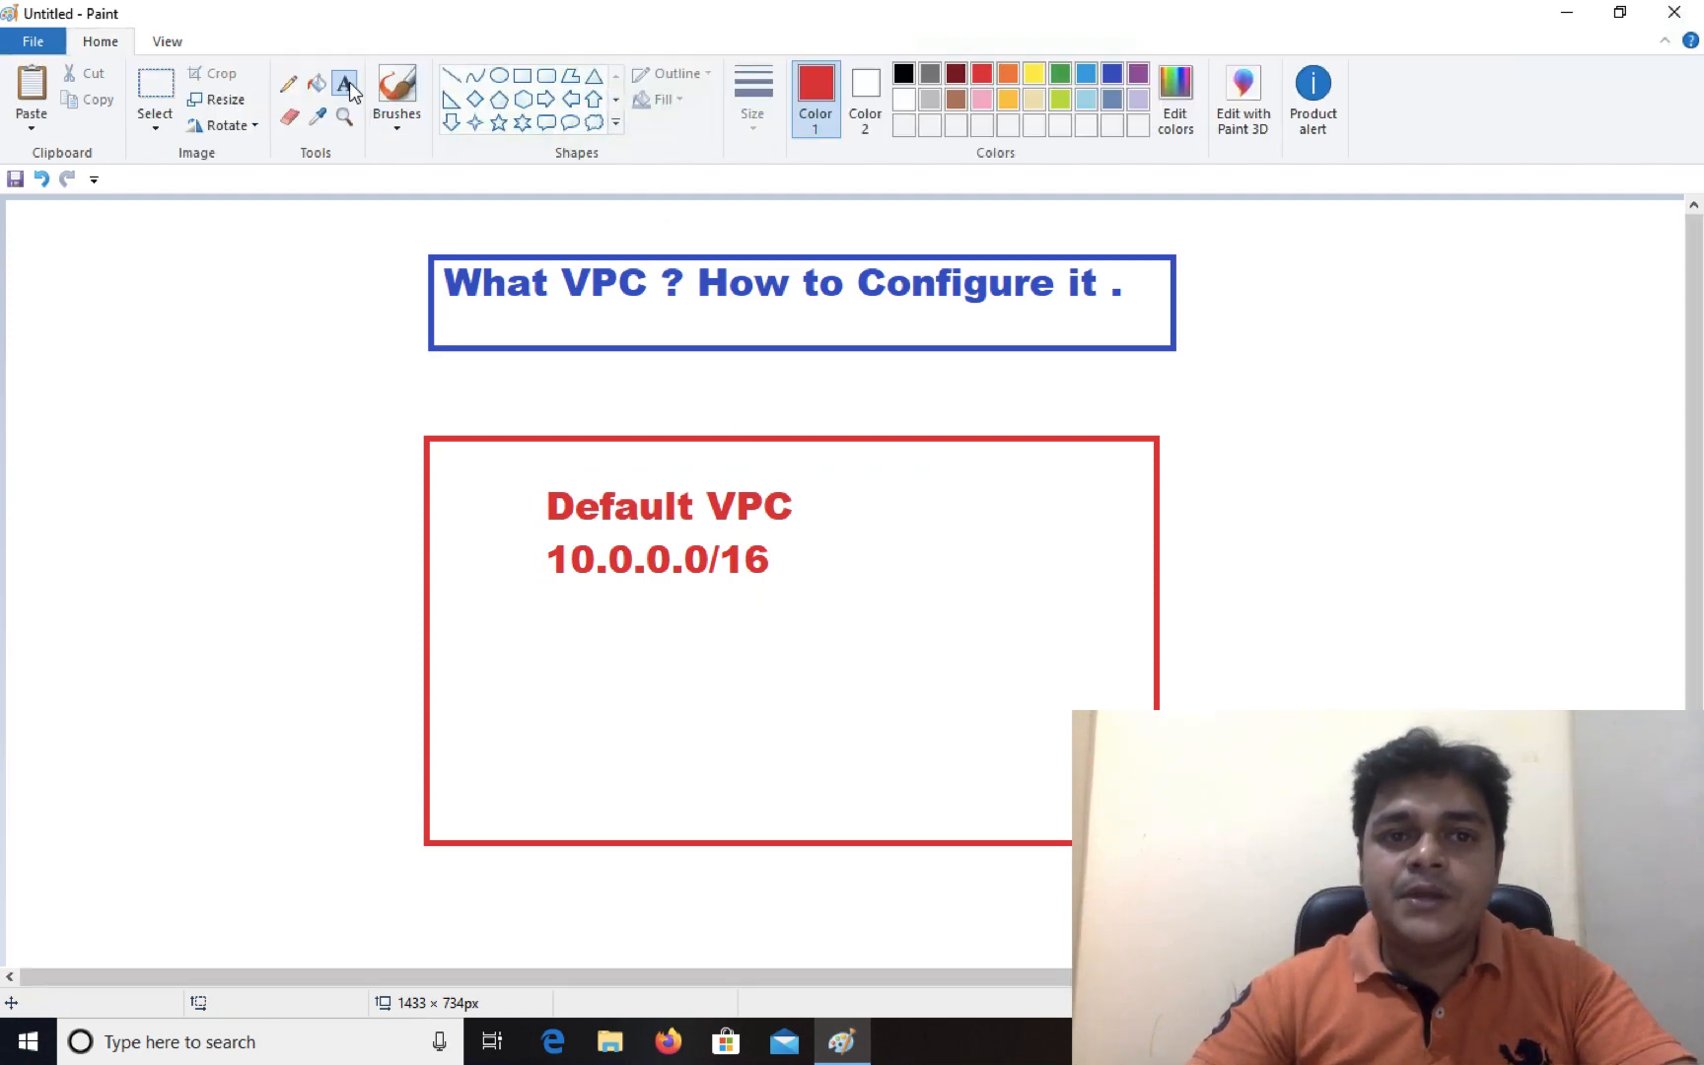
Add the text "Do Not Use" beside the Default VPC label and color it dark blue
left_click_drag(817, 522, 875, 523)
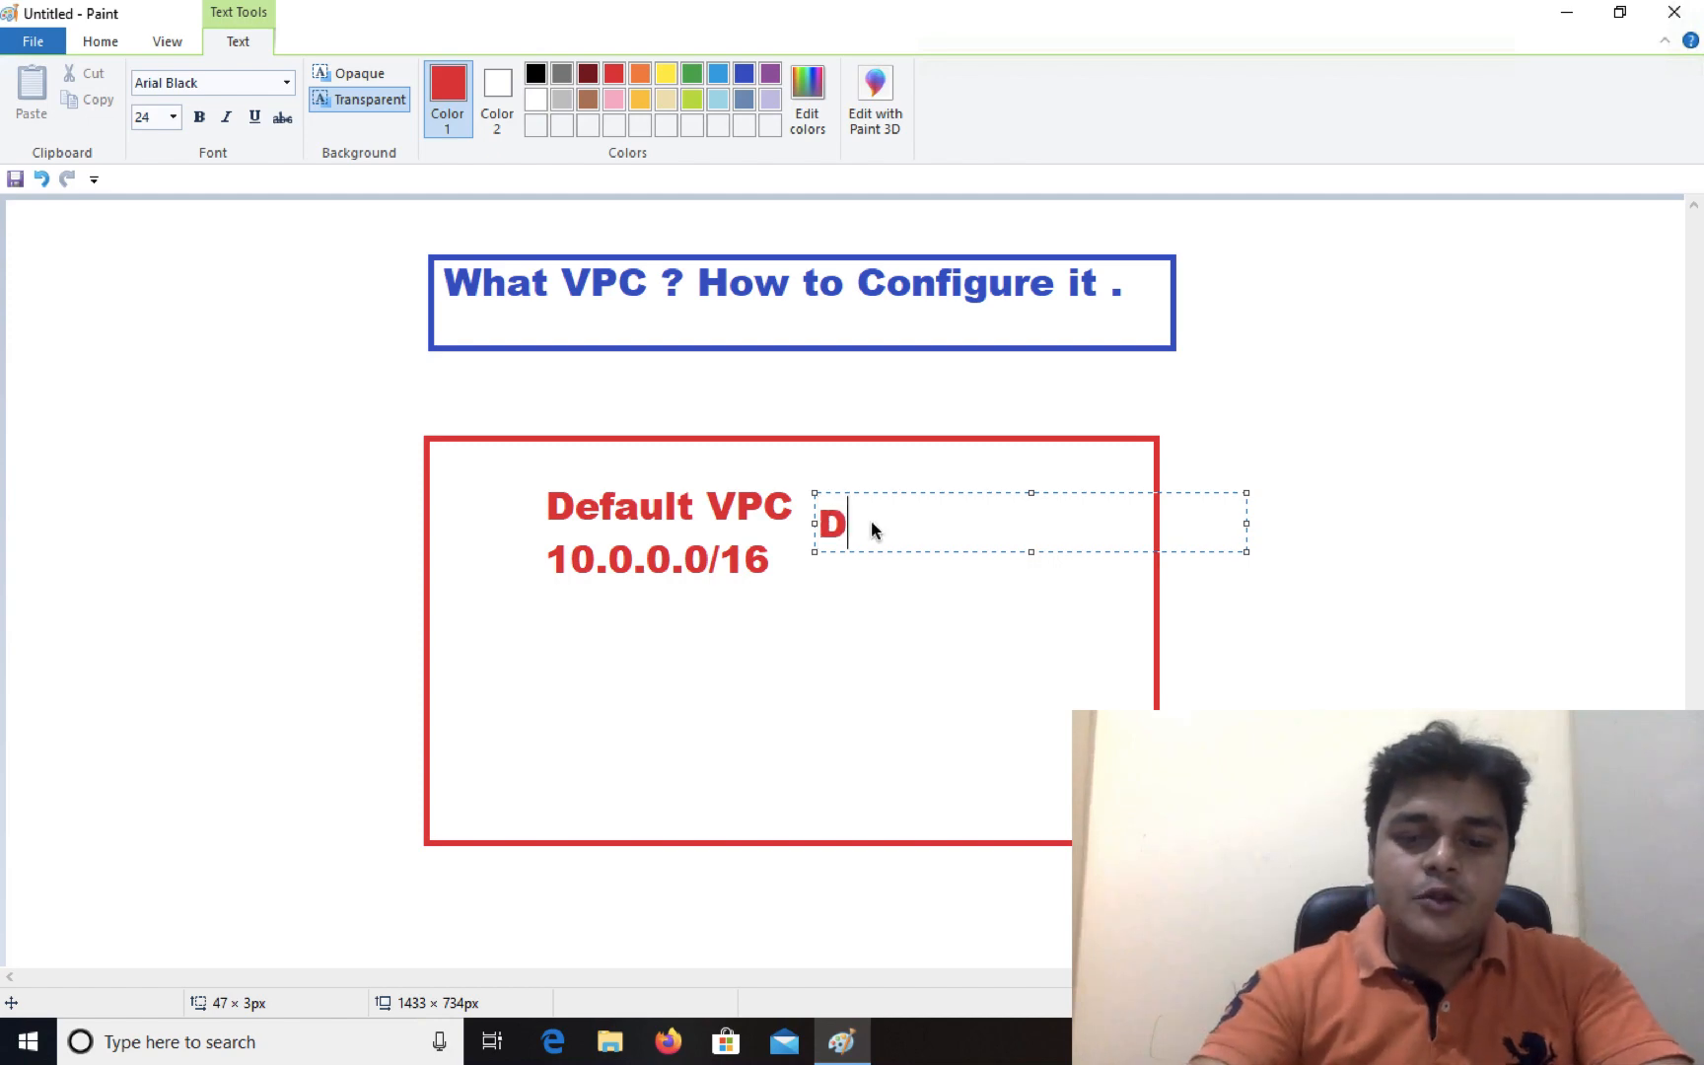
type("Do Not ")
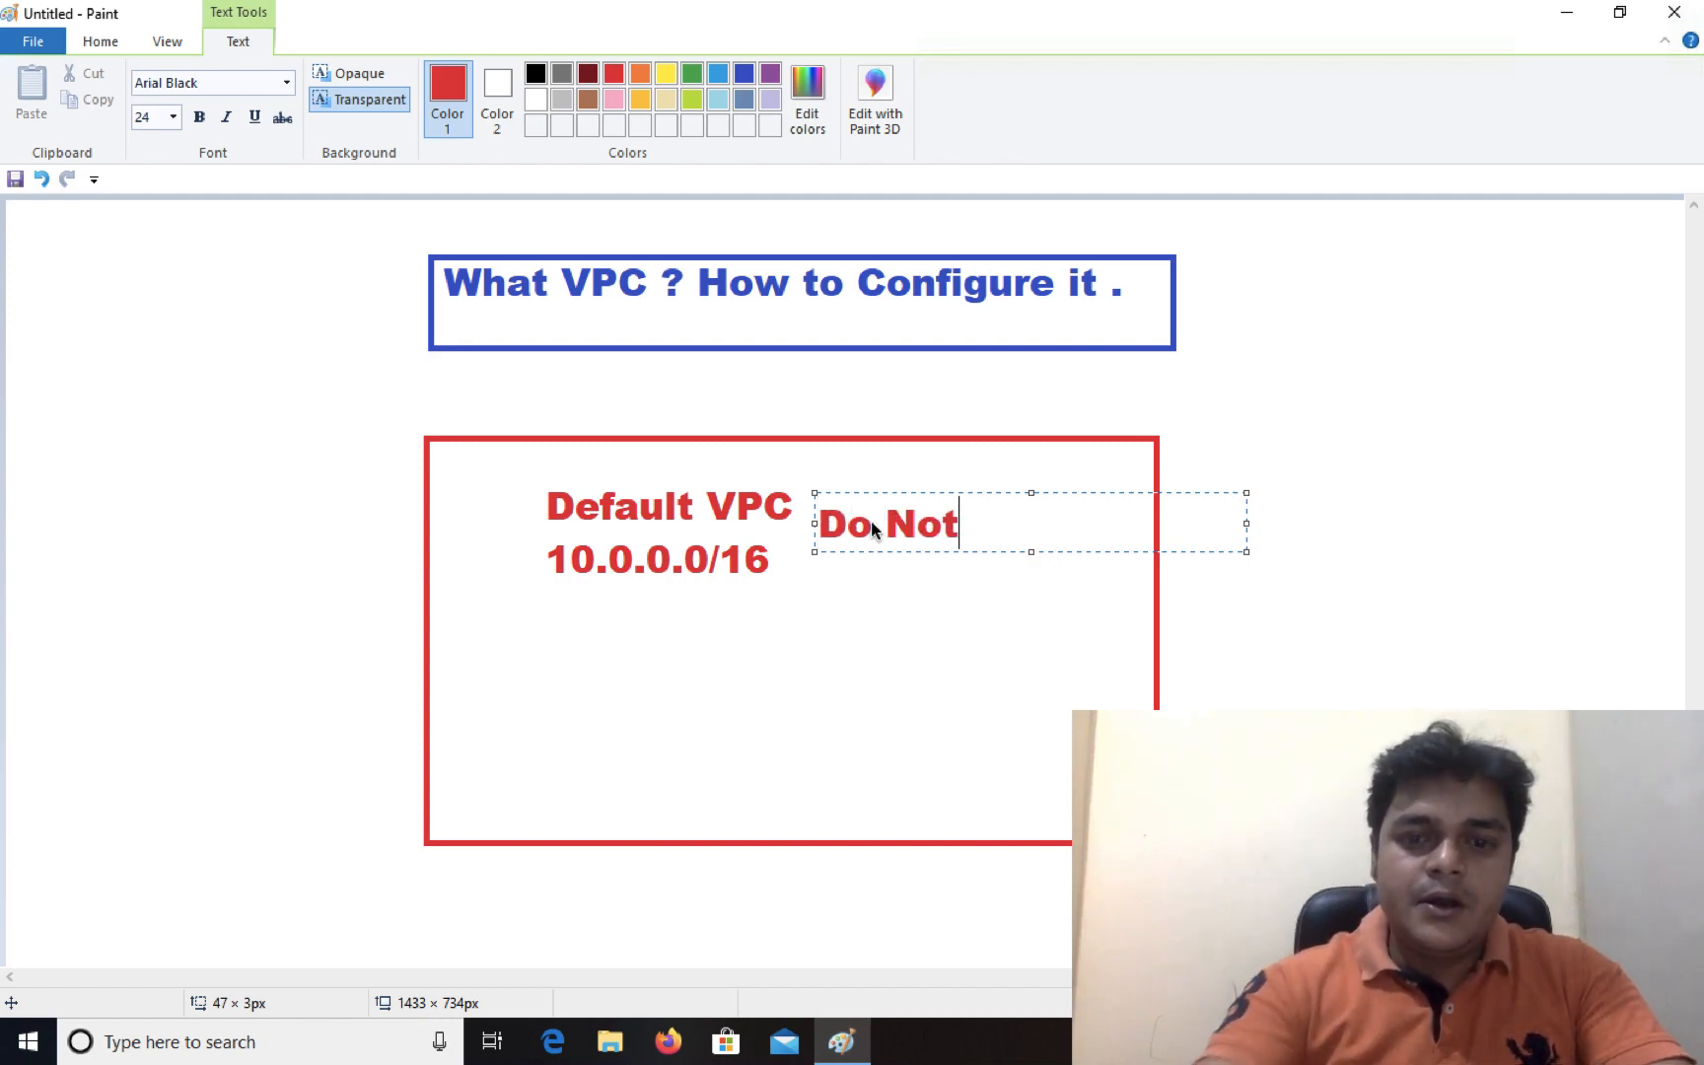
type("USe")
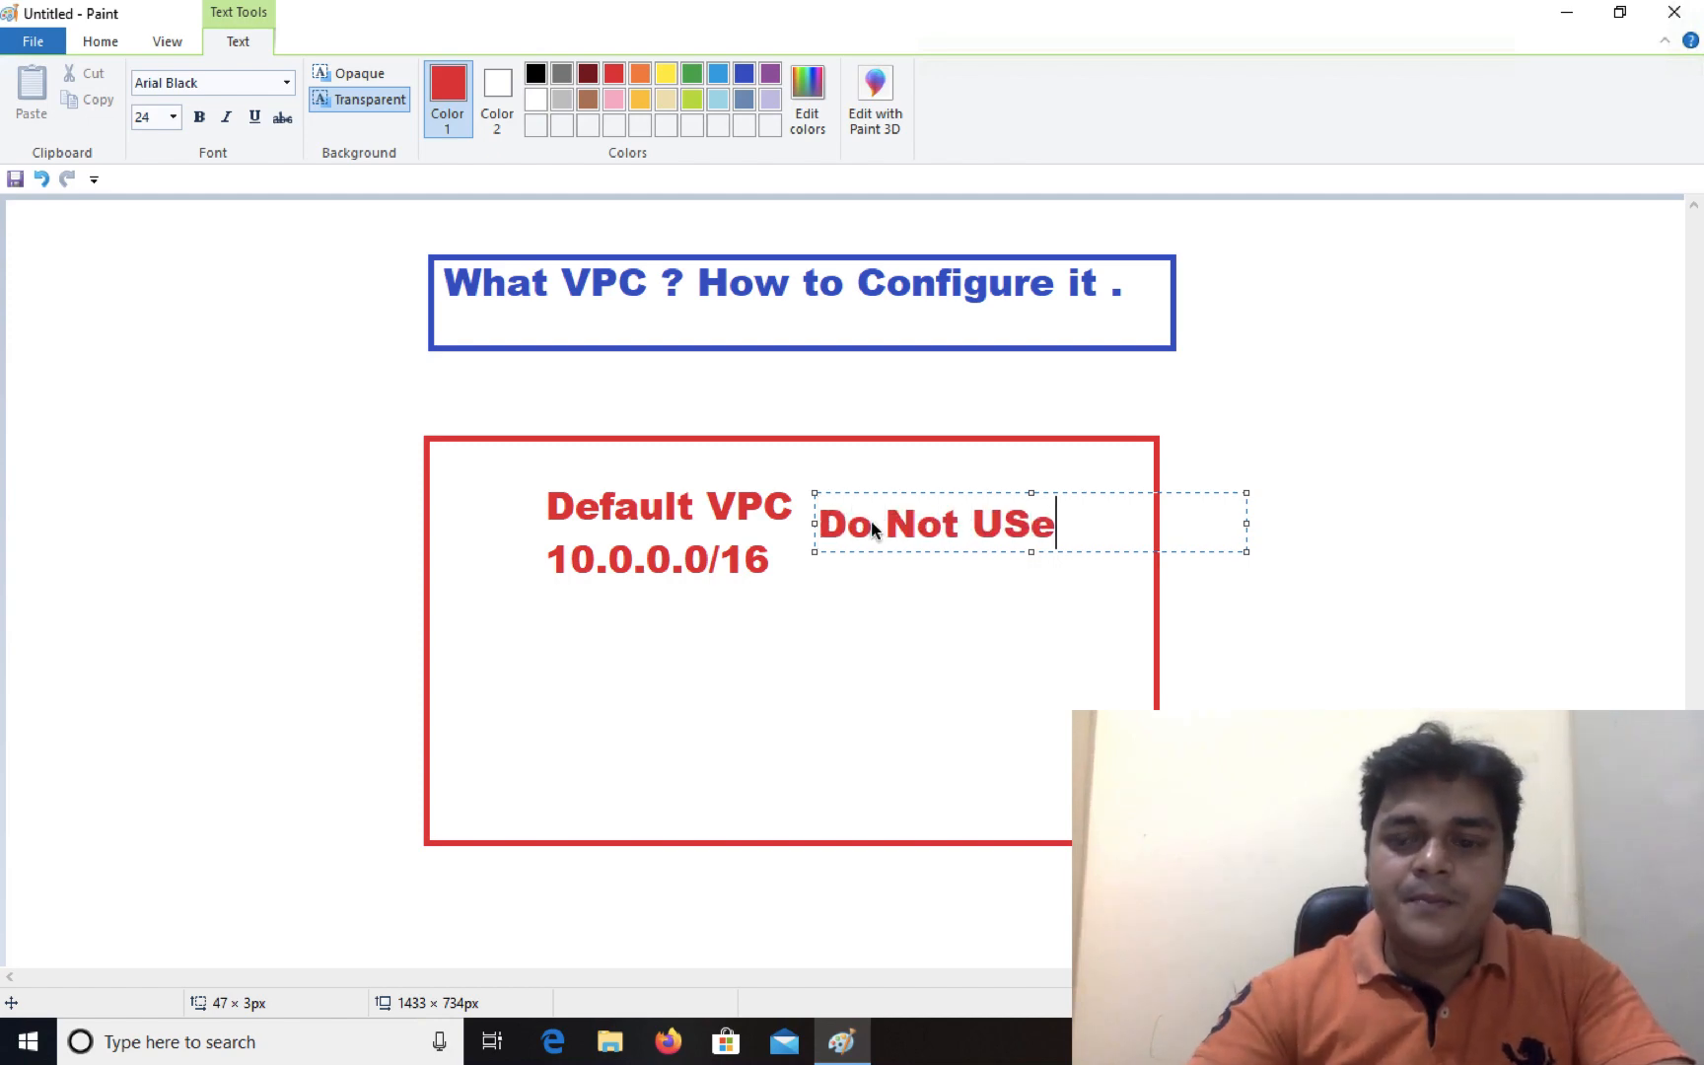
key("BackSpace")
key("BackSpace")
type("se")
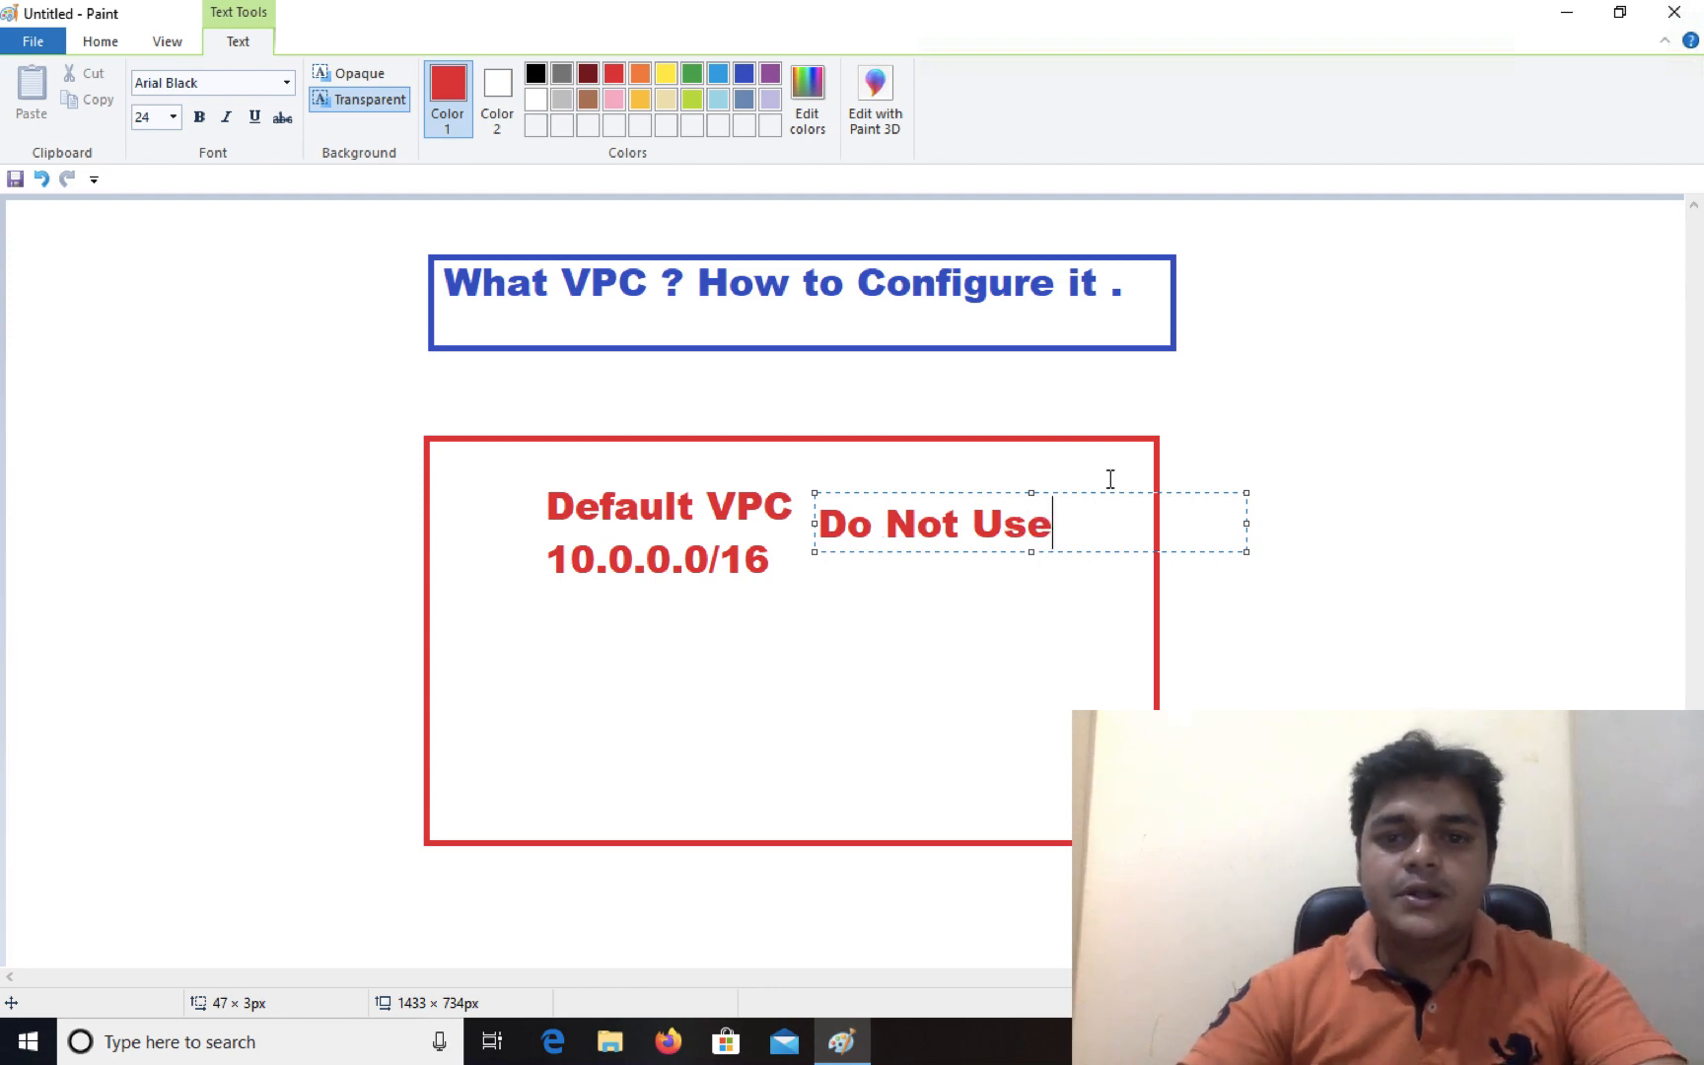
key("ctrl+a")
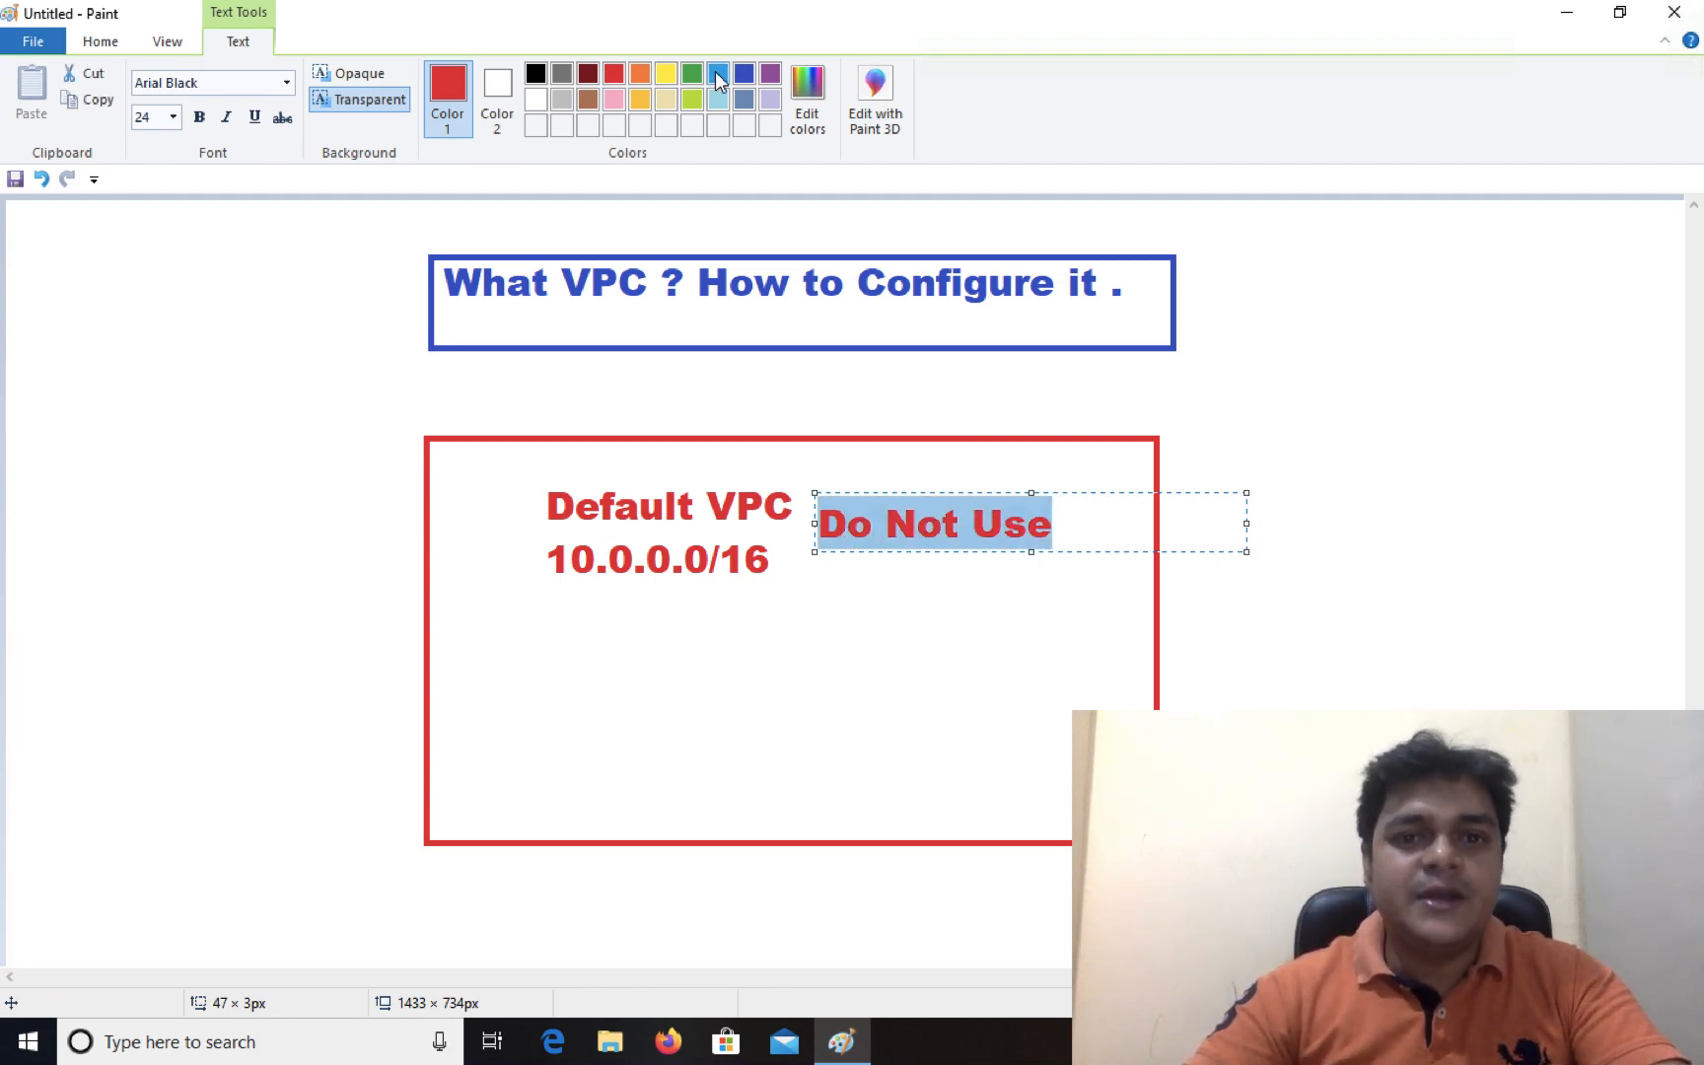
left_click(751, 80)
left_click(1065, 628)
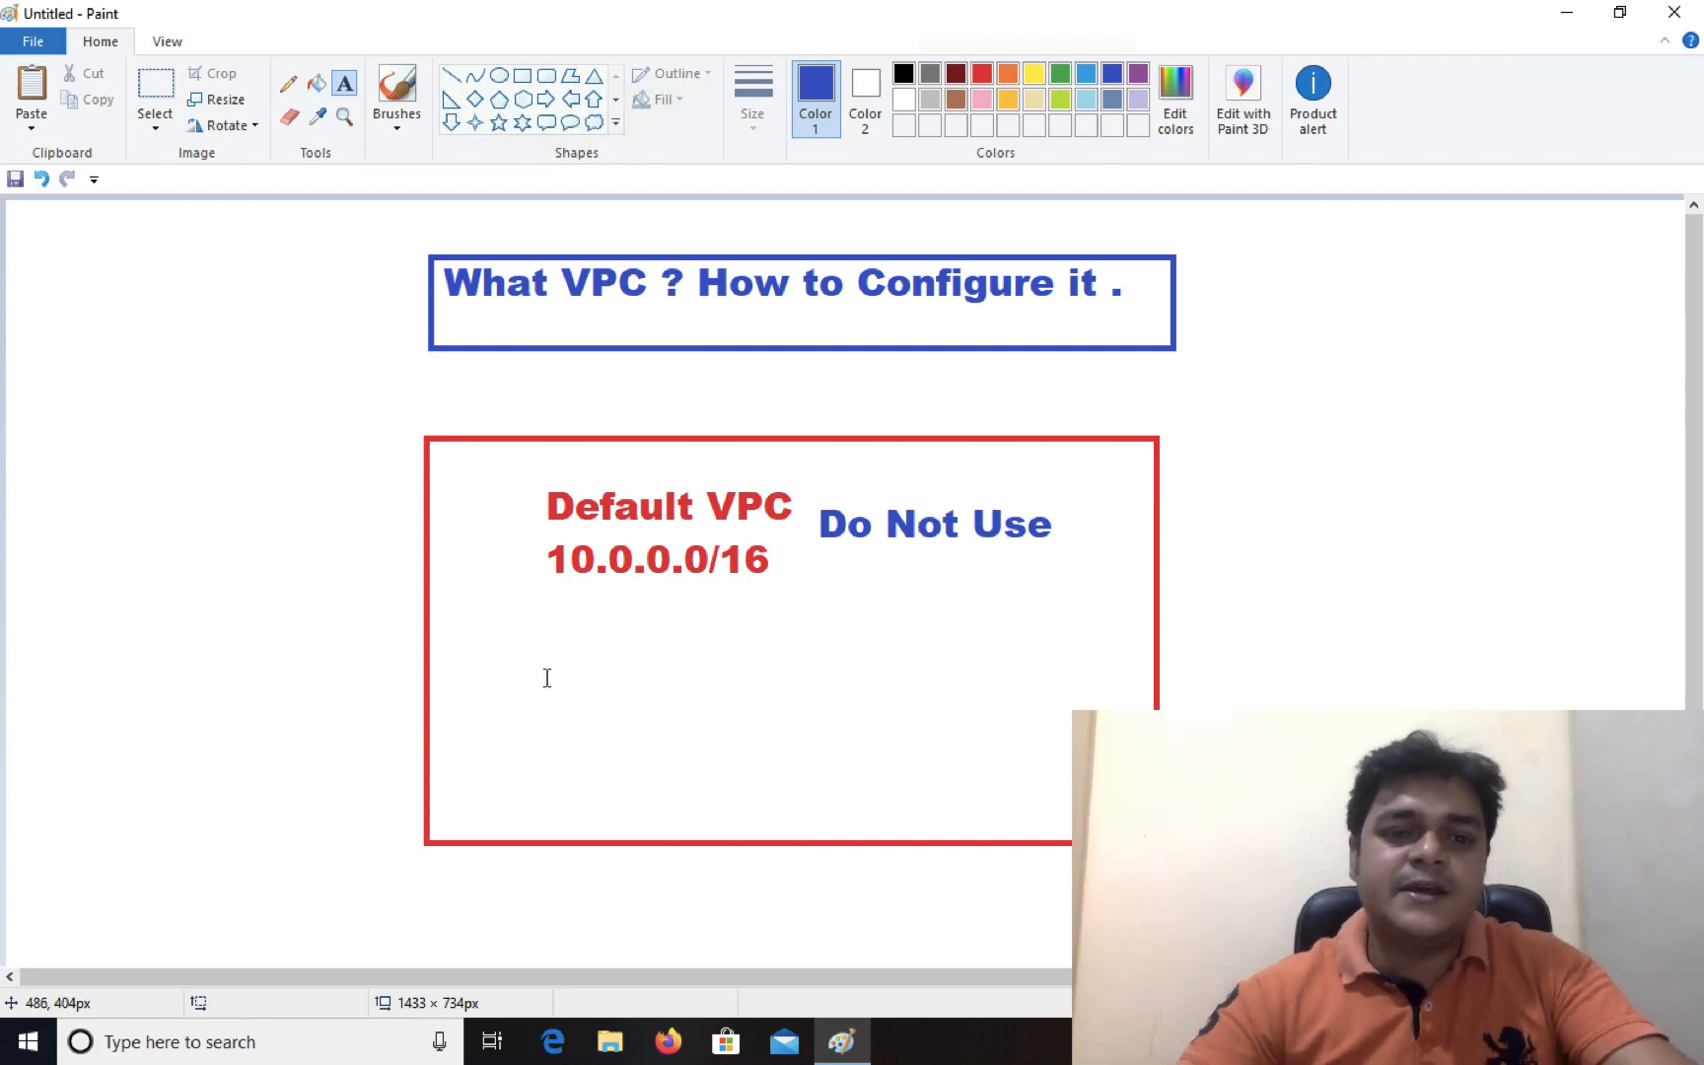
Add the blue text "Create VPC" in the lower part of the red rectangle, below the 10.0.0.0/16 line
left_click_drag(503, 679, 675, 708)
type("Create ")
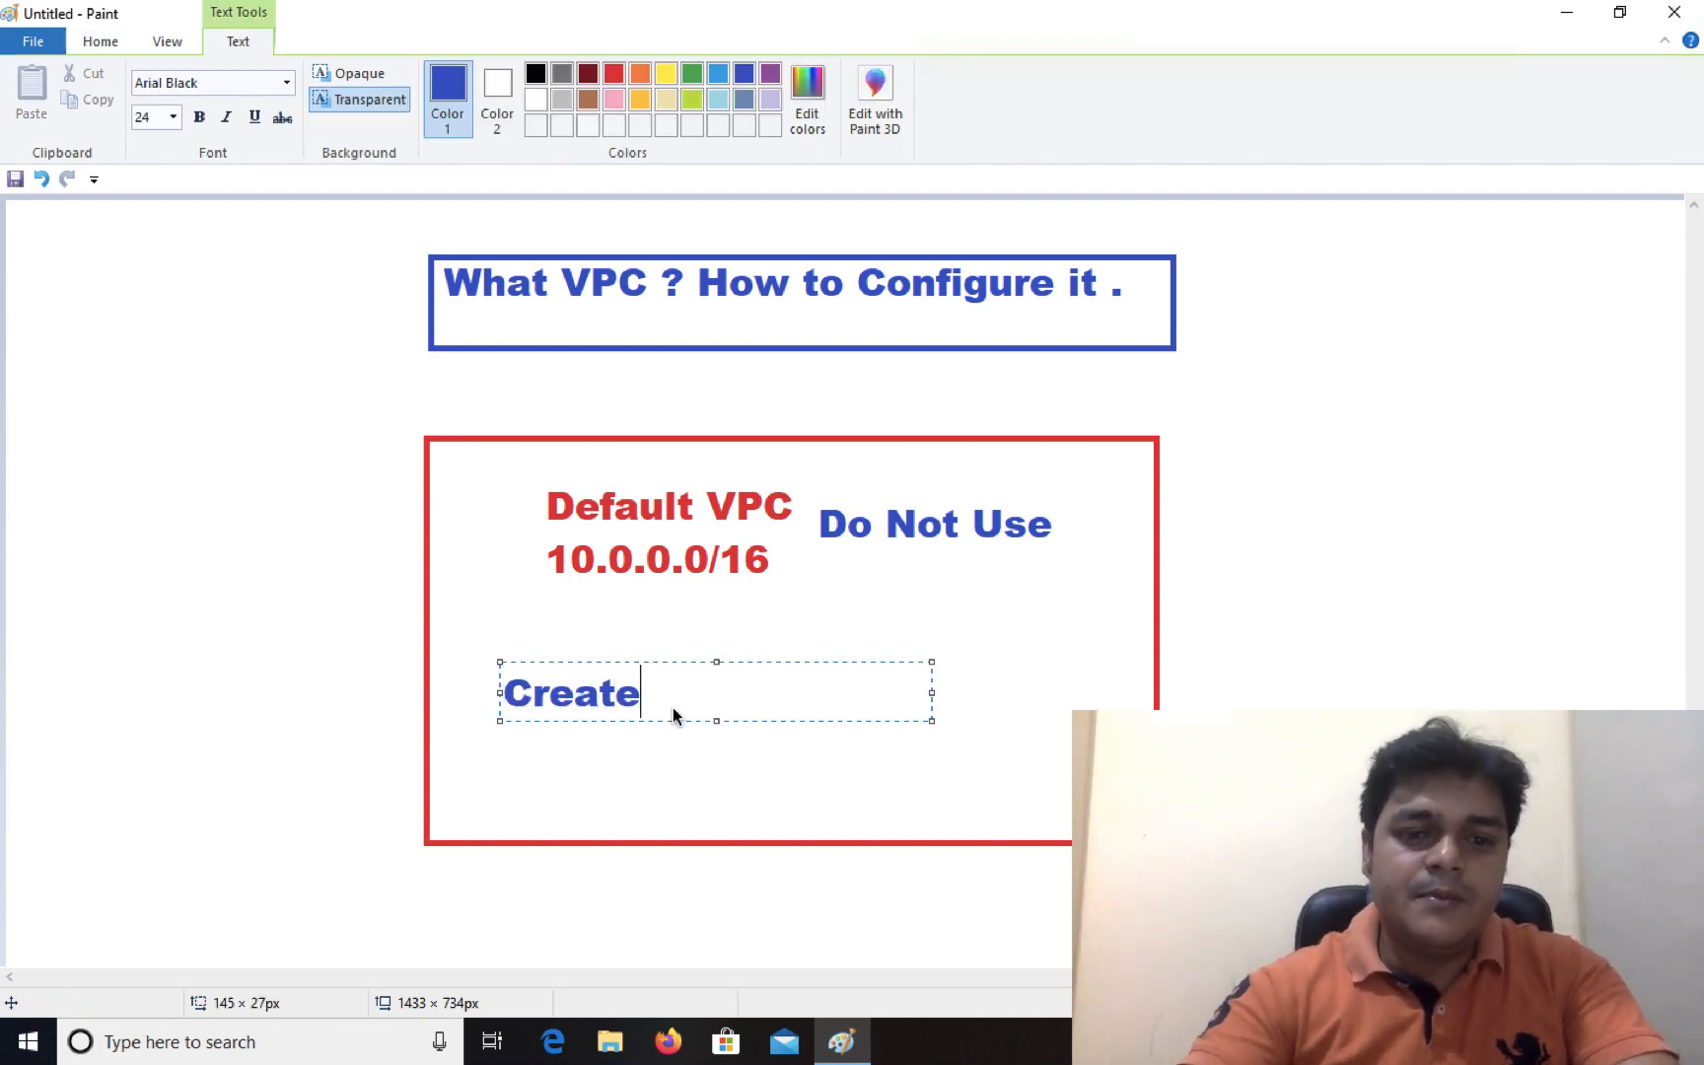
type("VPC")
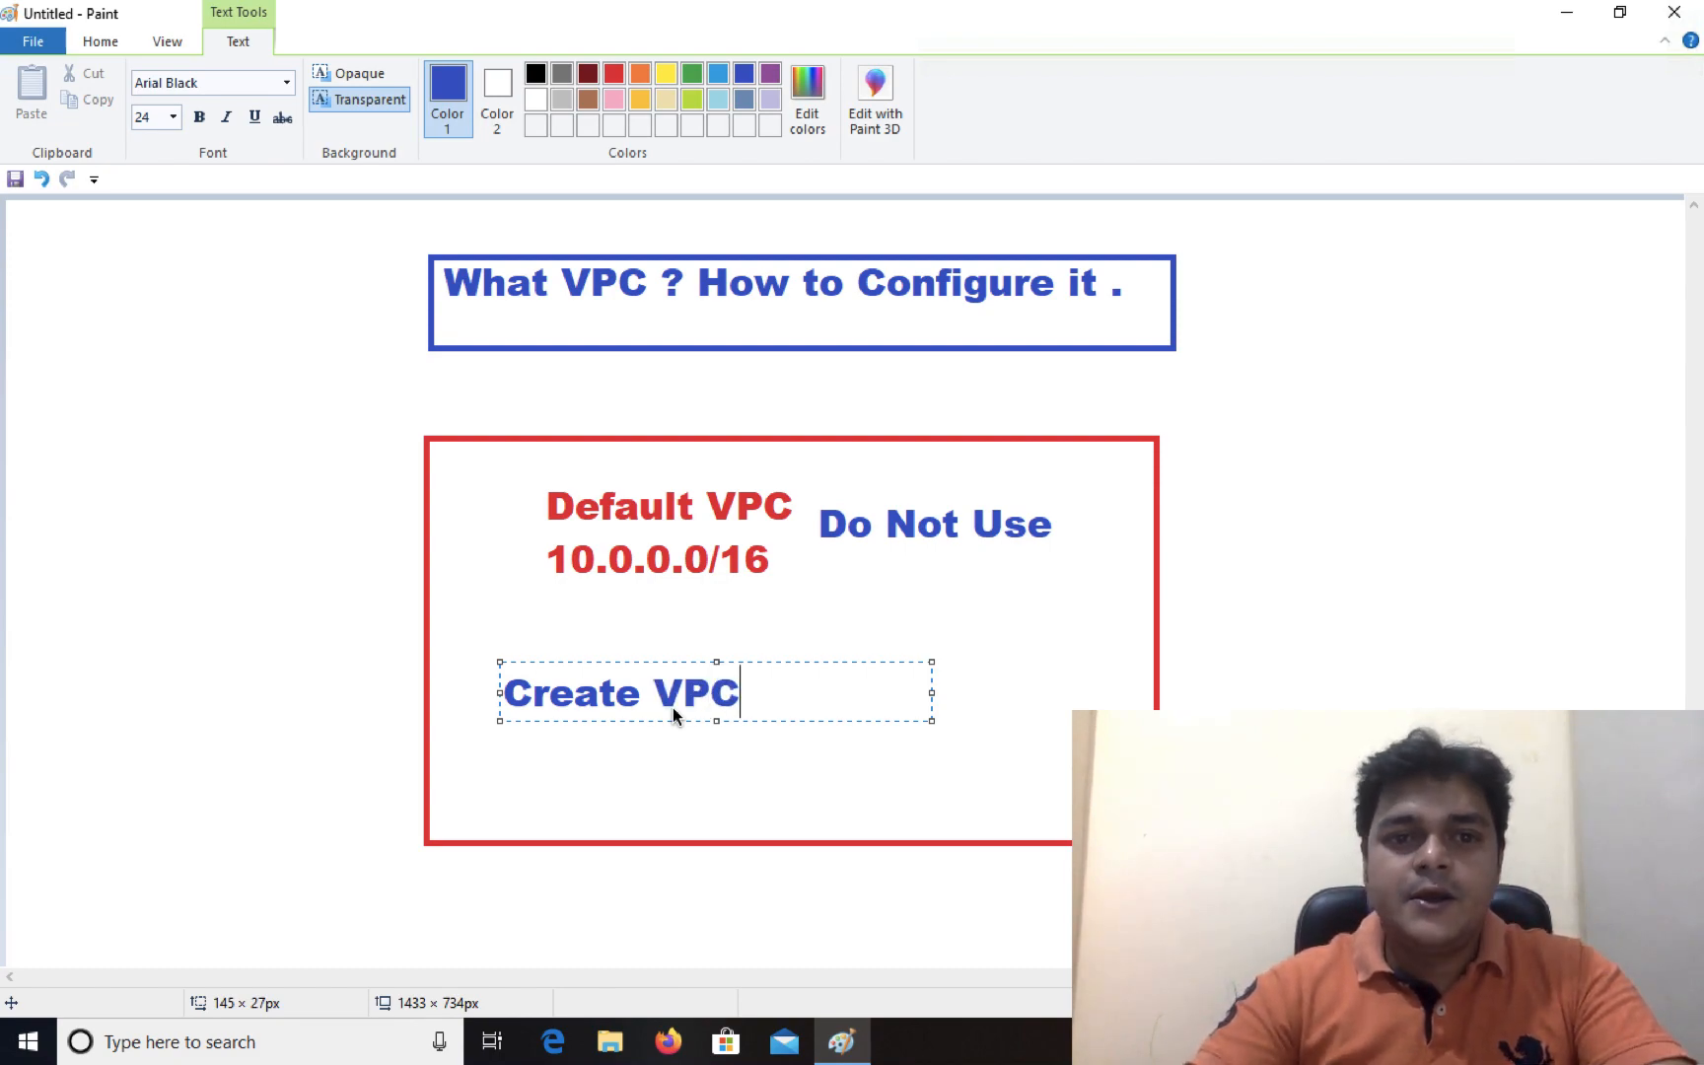
key("ctrl+Left")
key("ctrl+Right")
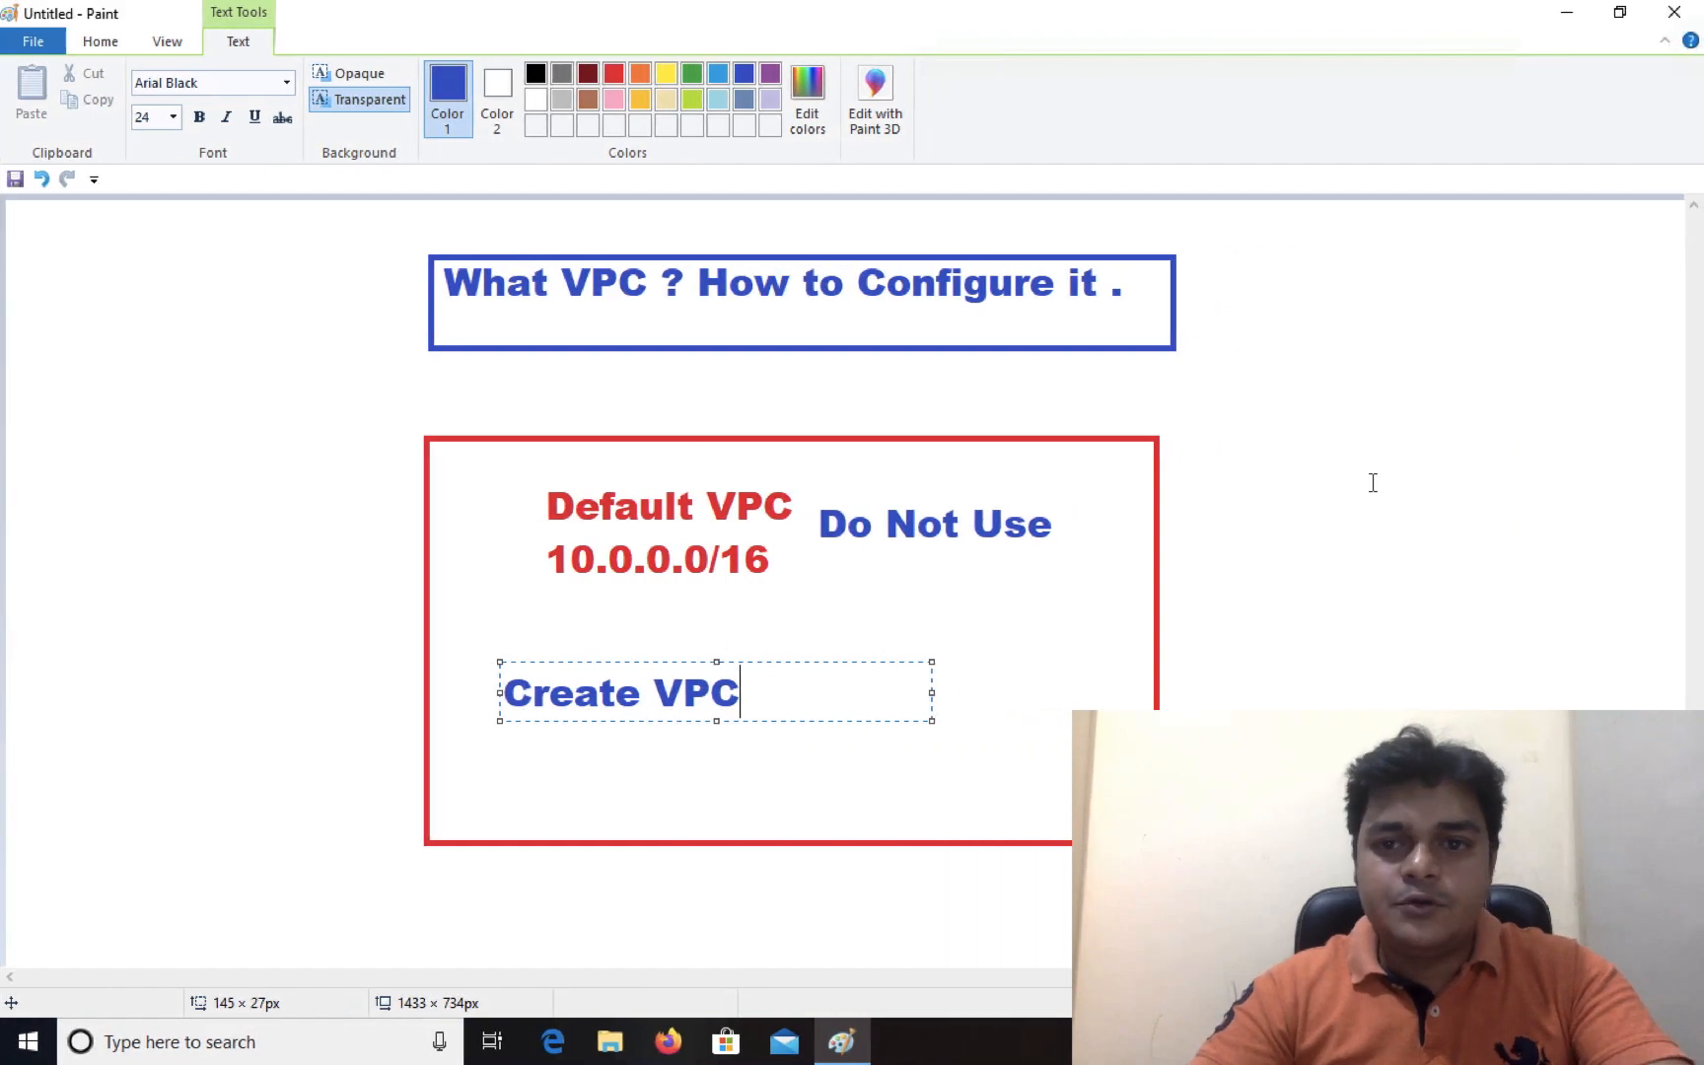
Switch to the AWS Management Console in the browser, close the region list, and open the VPC service in a new tab
key("ctrl+Left")
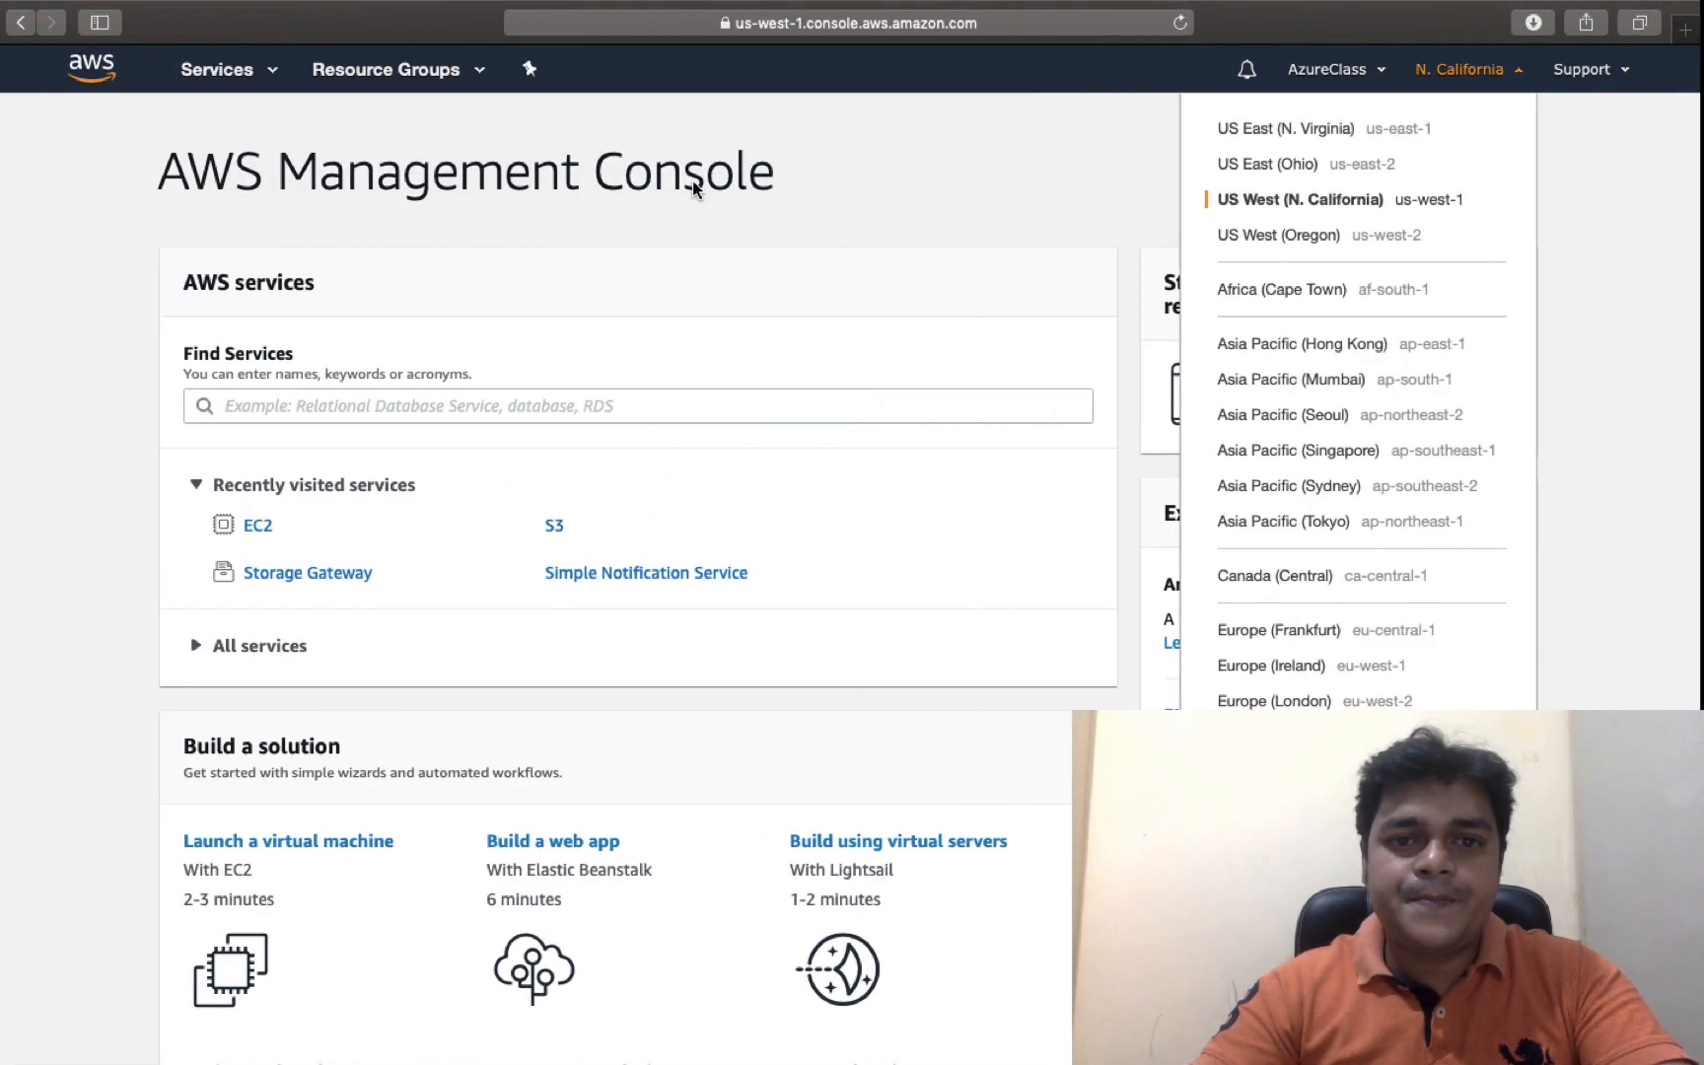
left_click(811, 161)
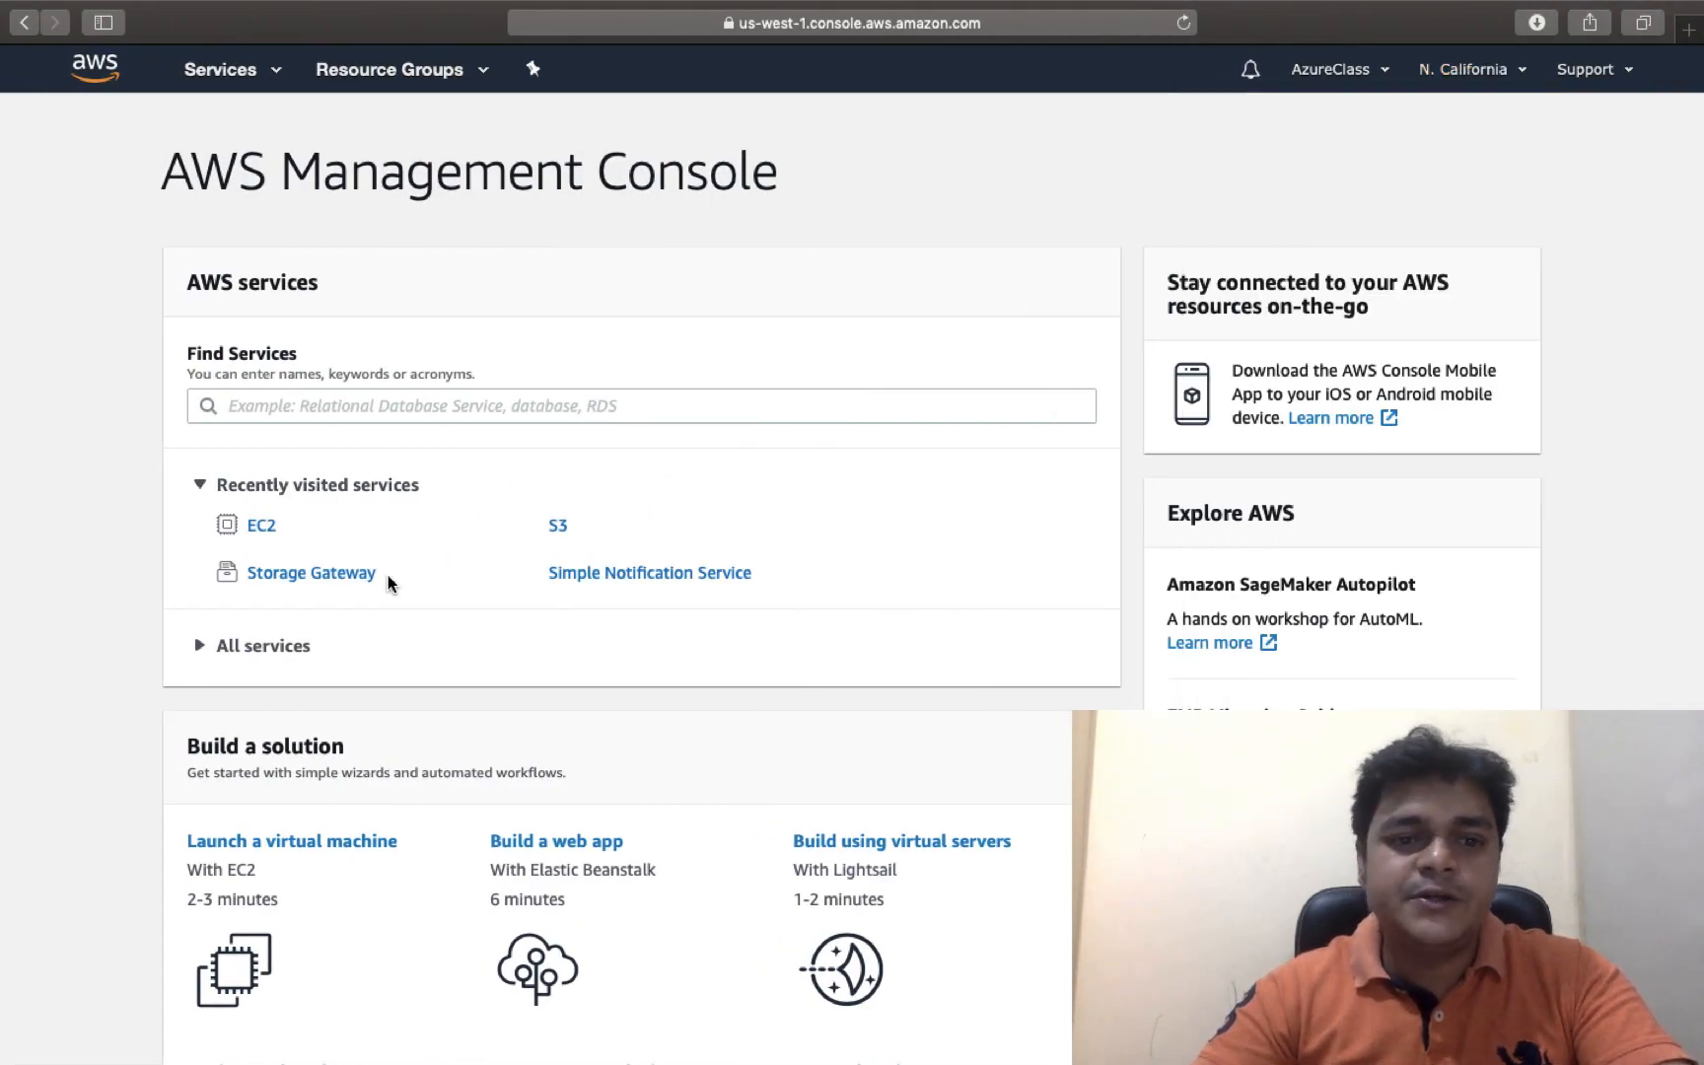
scroll(387, 575, "down", 5)
scroll(387, 575, "up", 4)
scroll(300, 177, "up", 2)
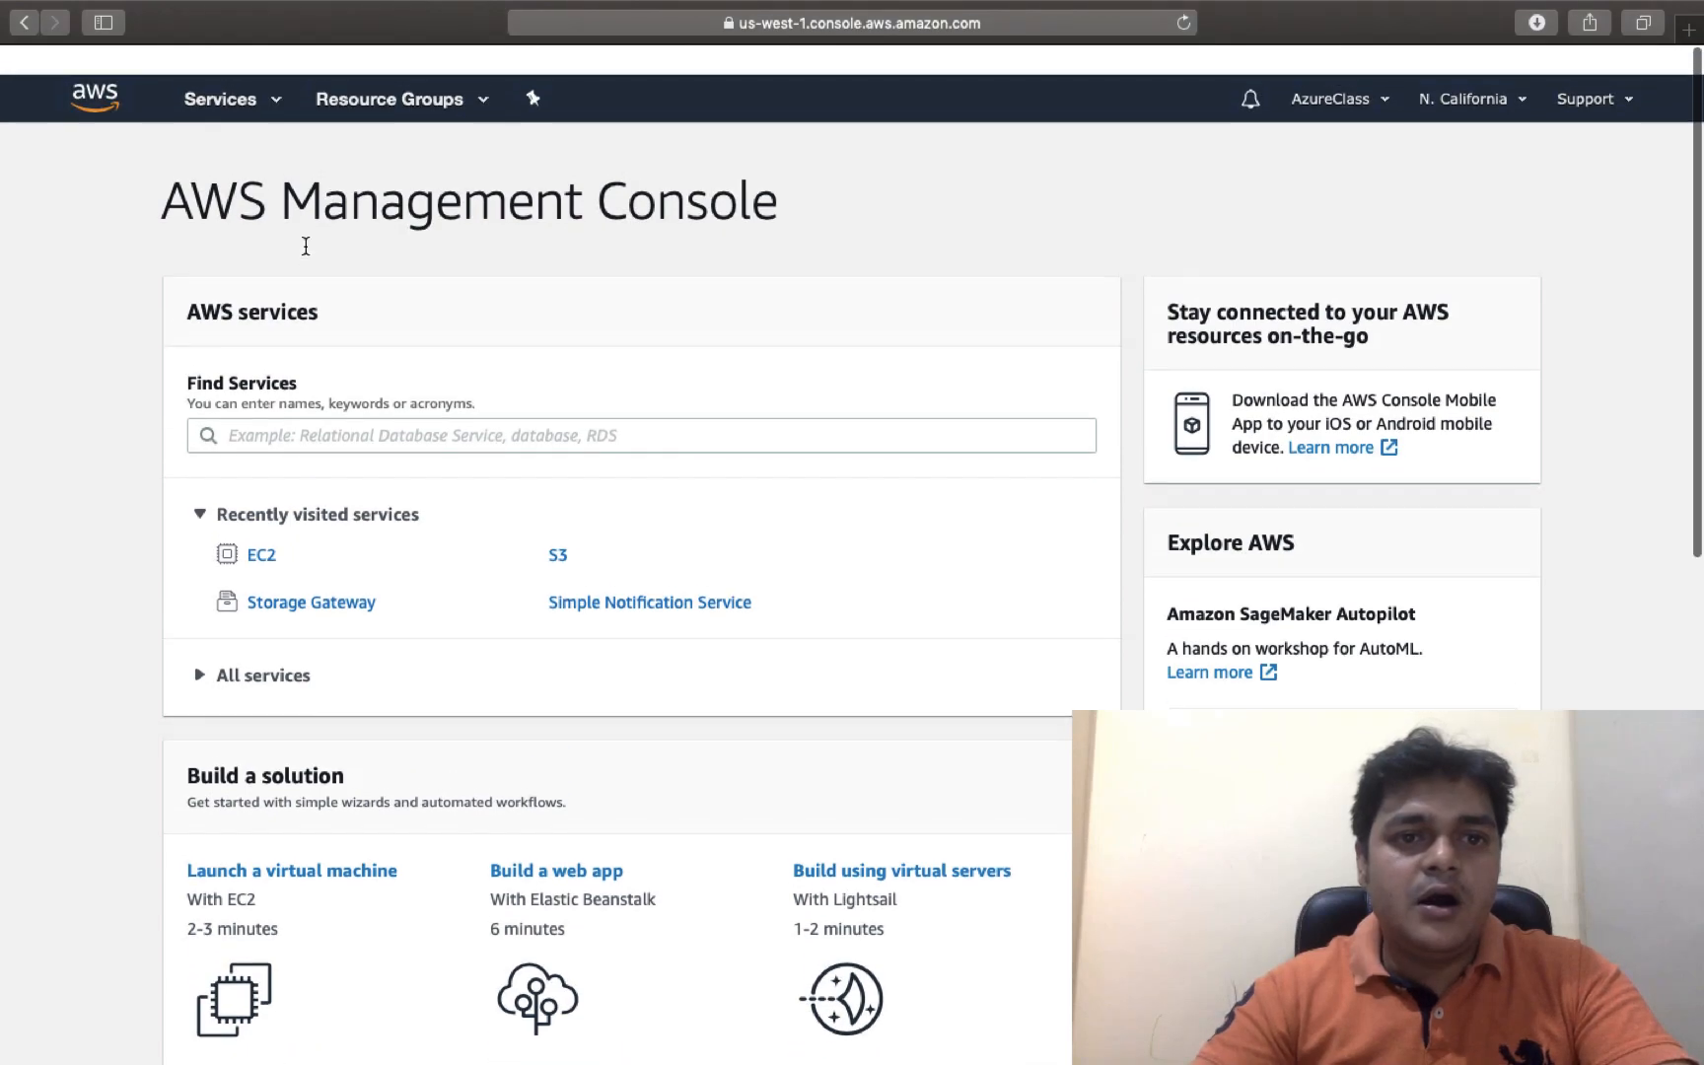
left_click(221, 71)
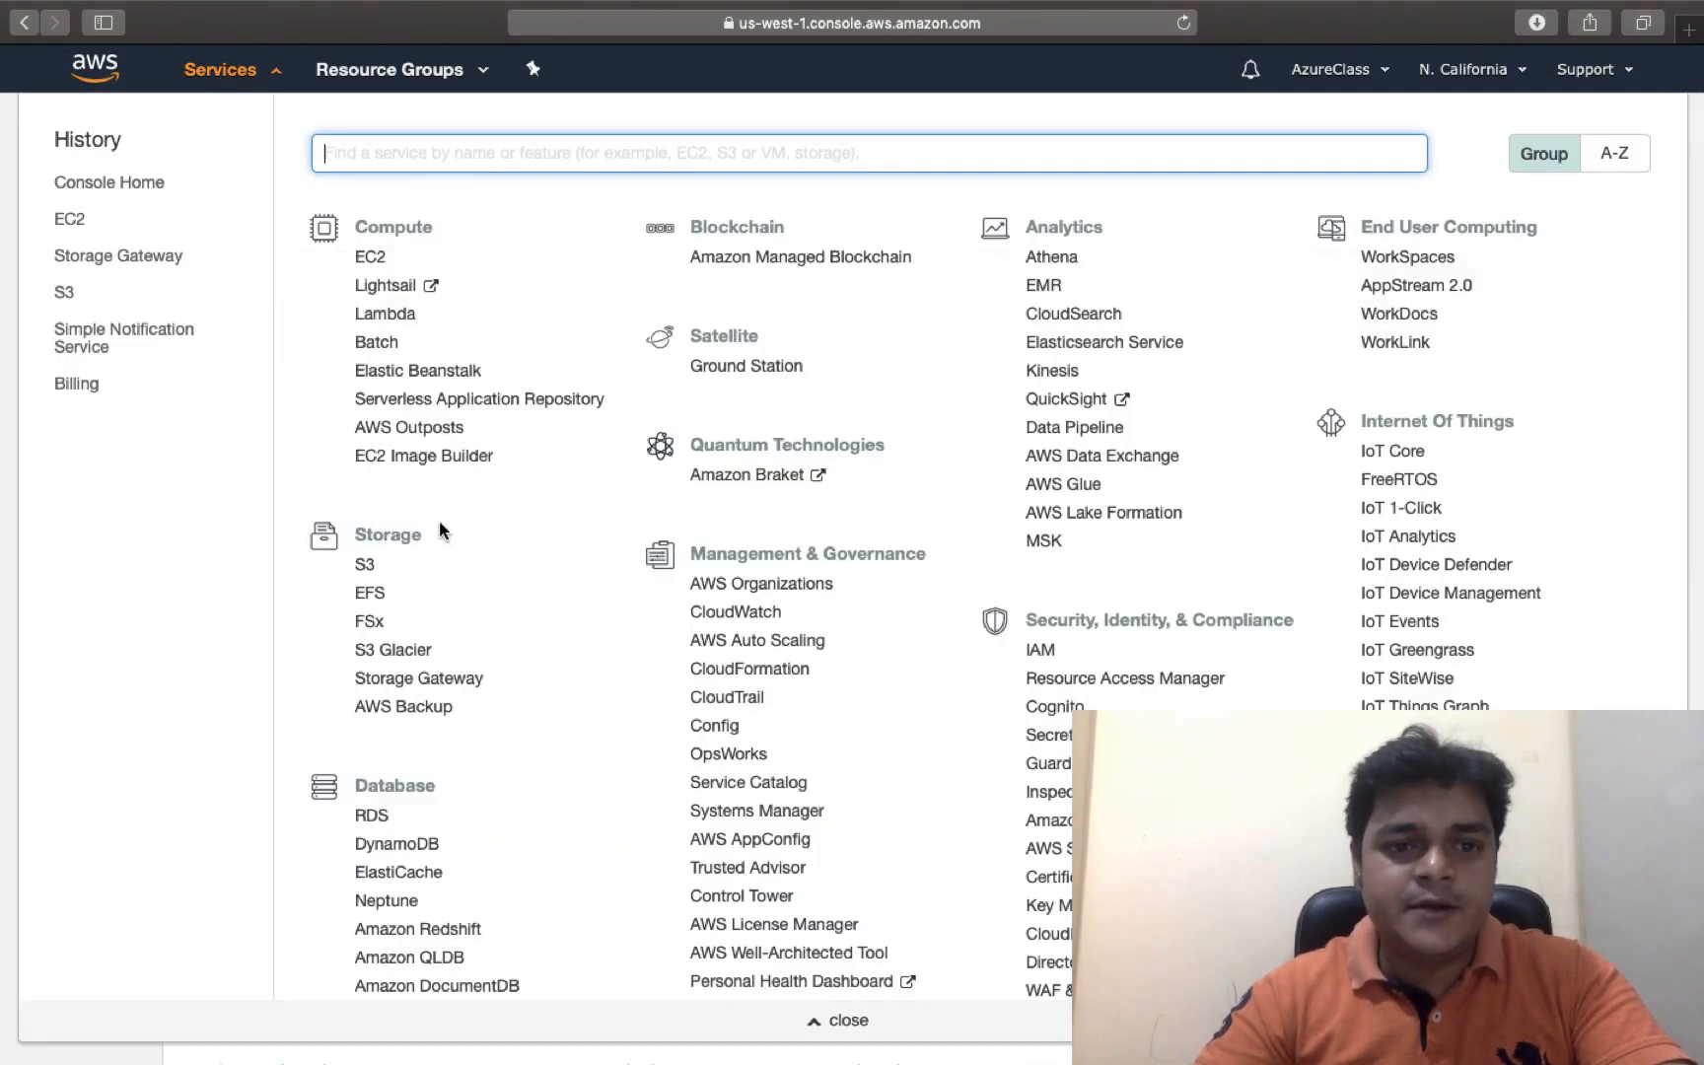
scroll(441, 532, "down", 10)
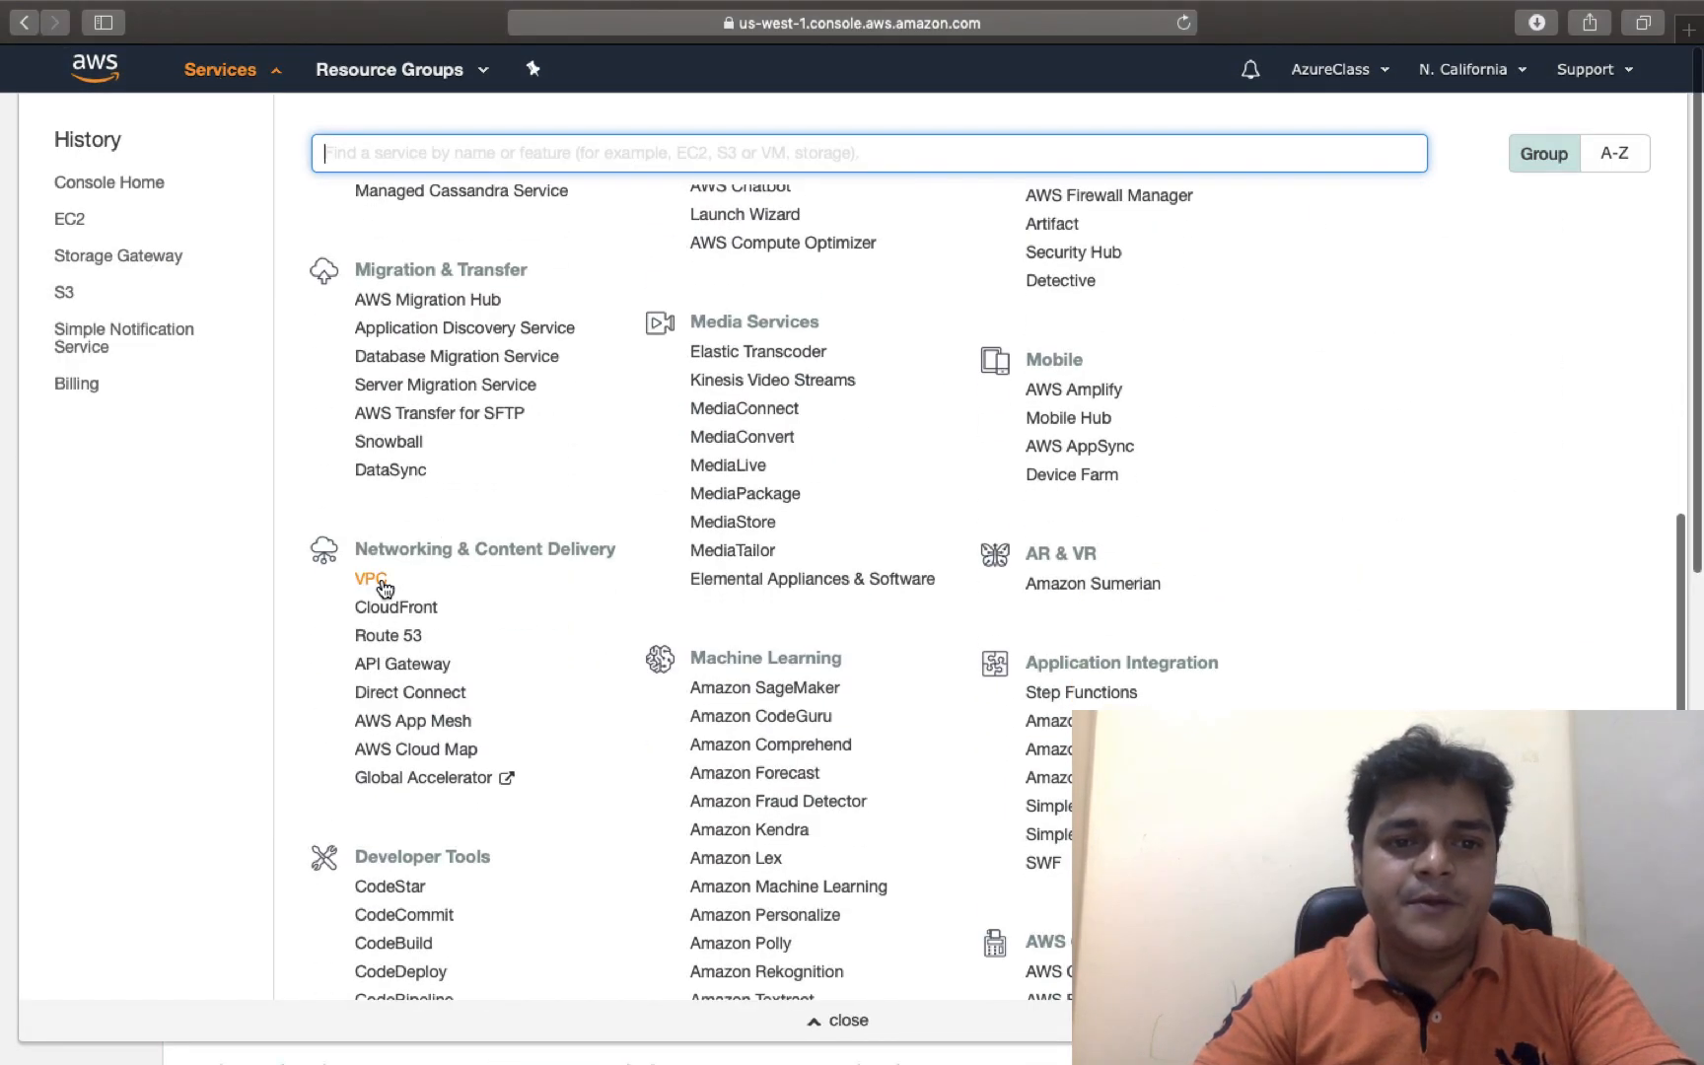
right_click(367, 579)
left_click(443, 592)
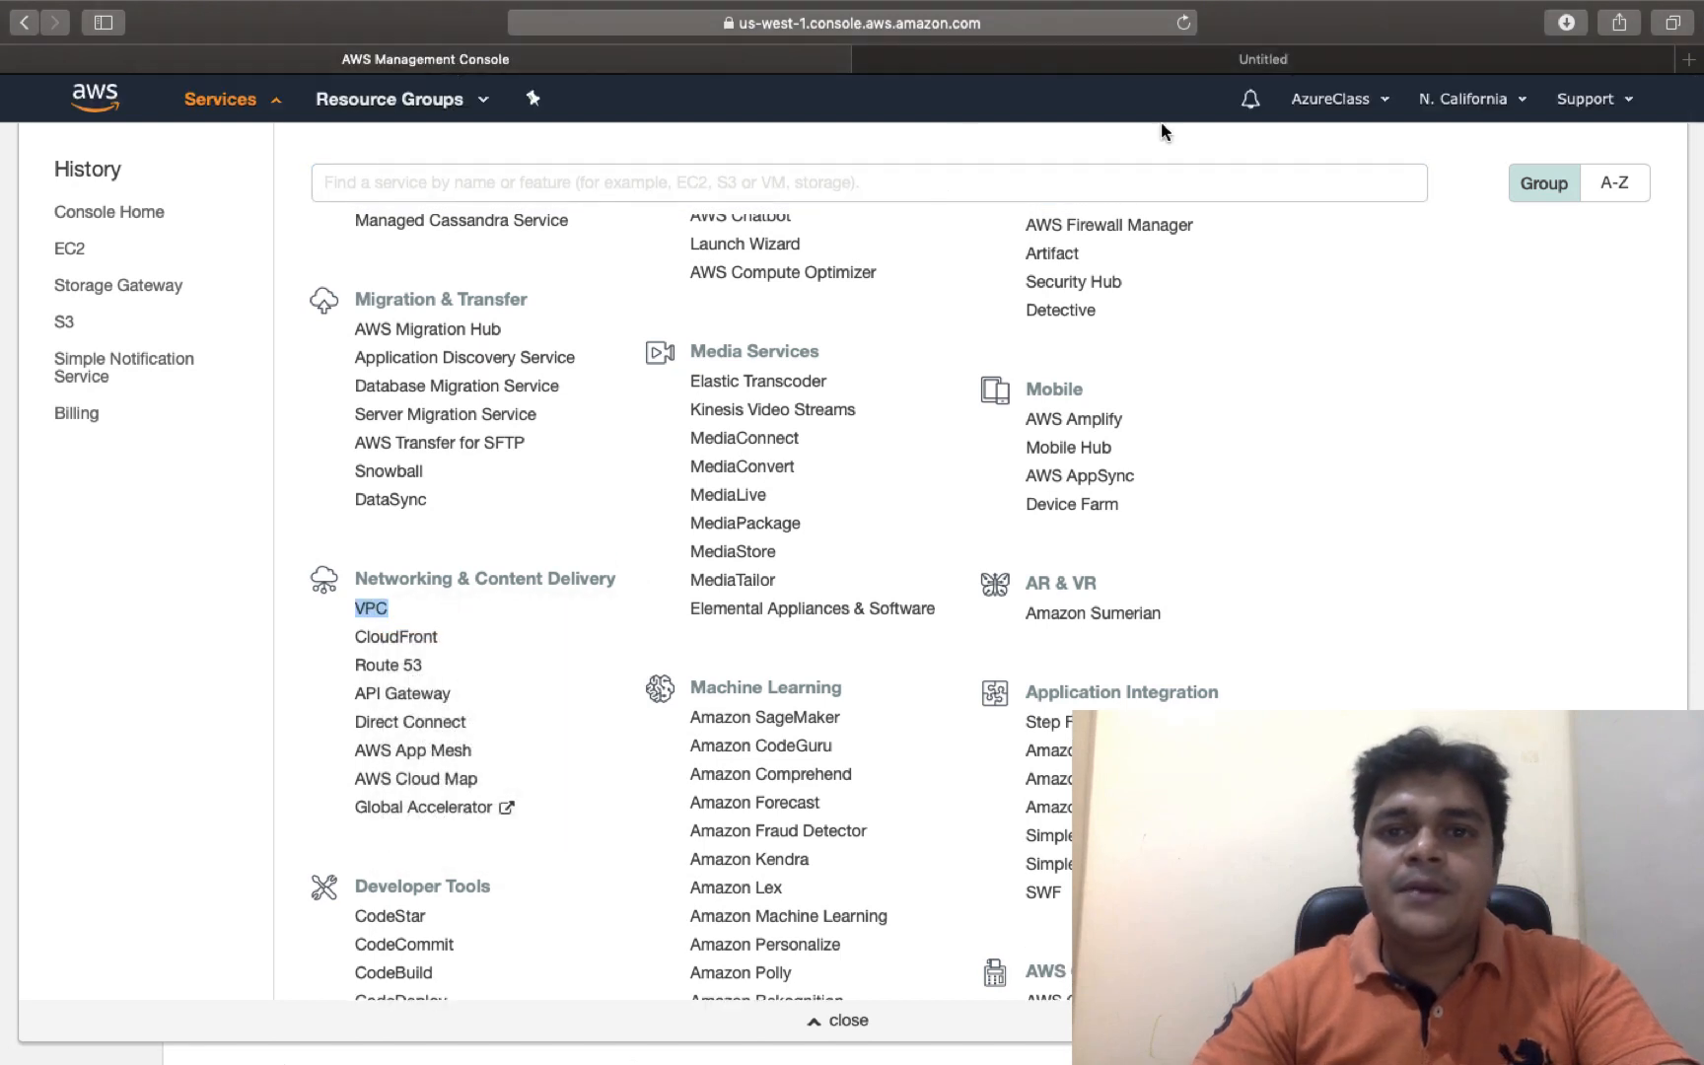
In the new VPC tab, open the list of your VPCs and widen the IPv4 CIDR column to fit the full address range
left_click(1088, 61)
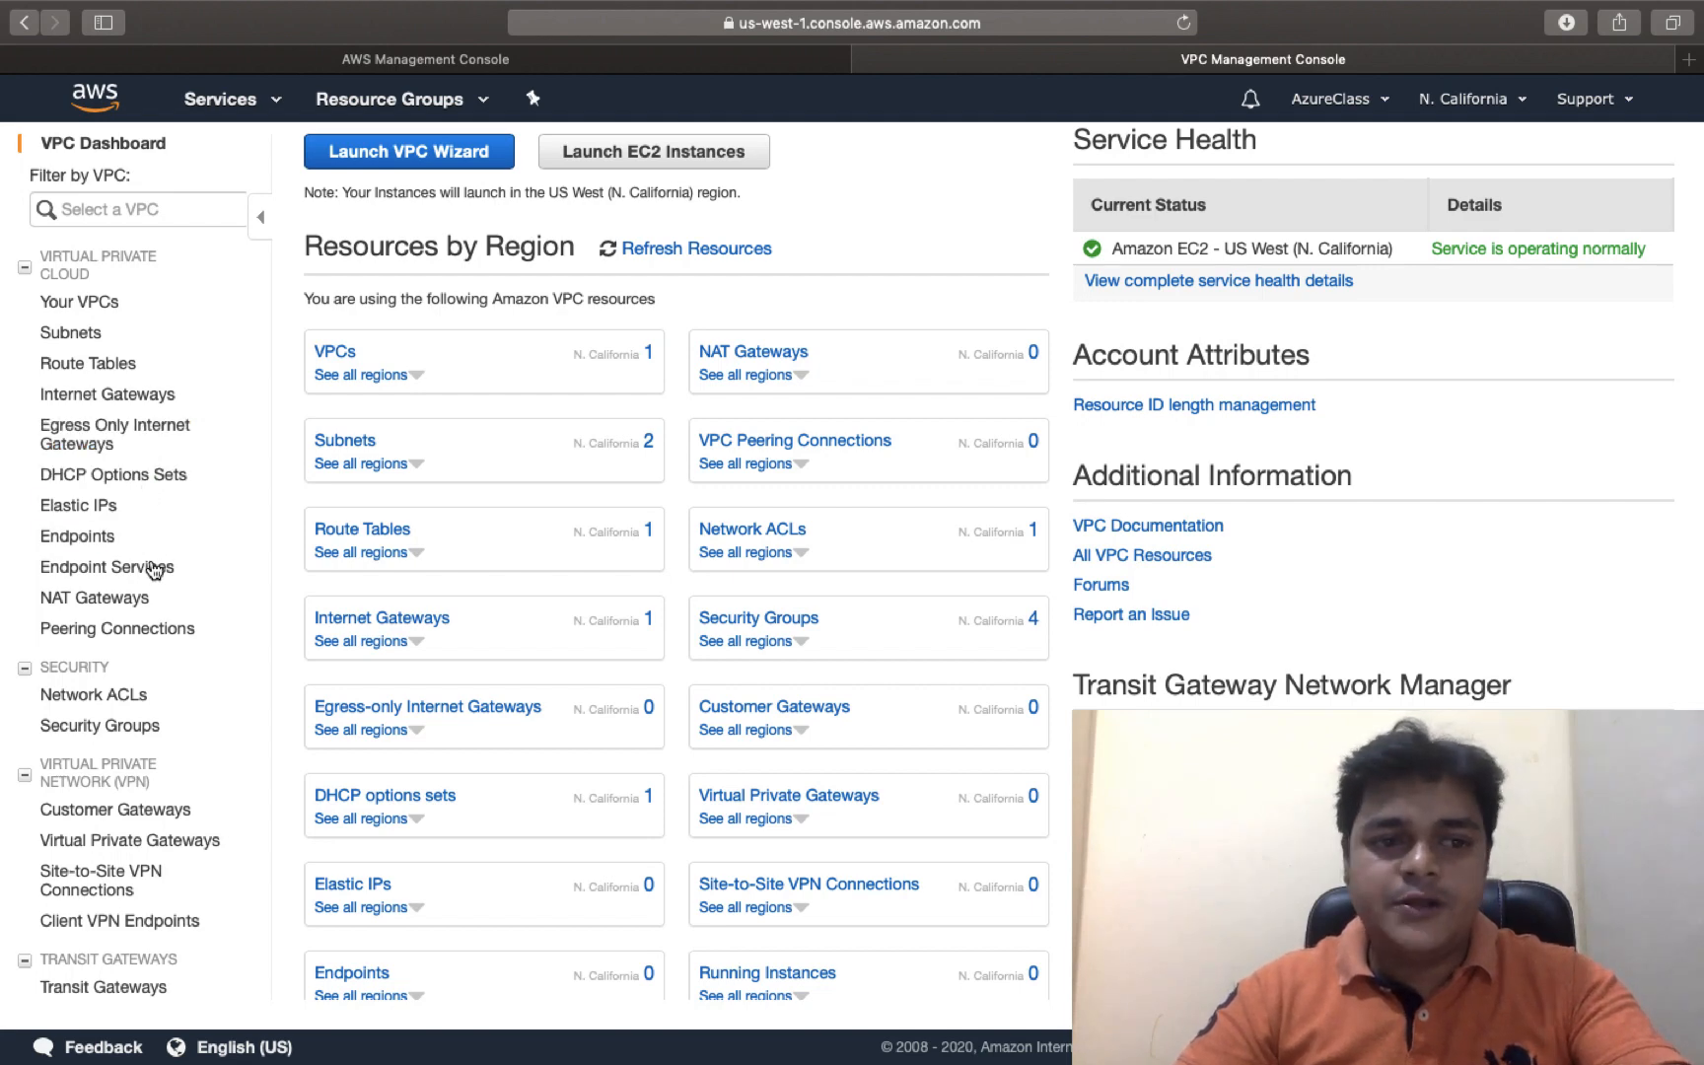
left_click(99, 307)
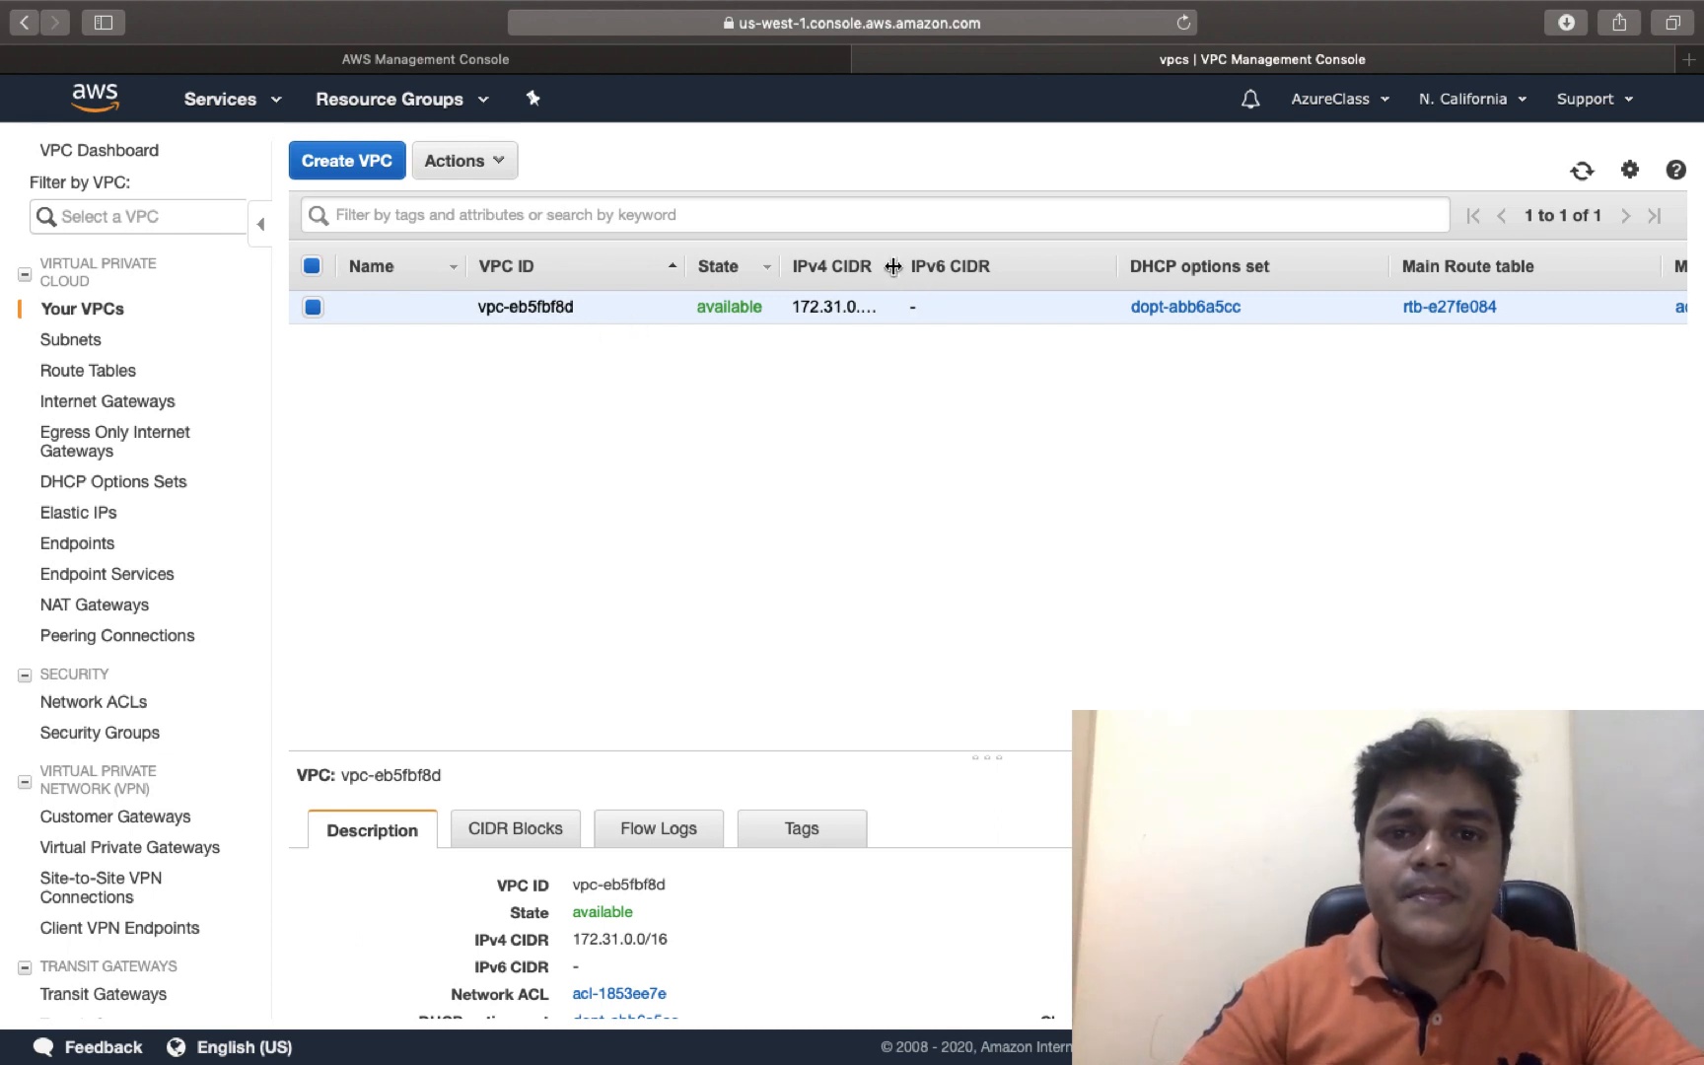
left_click_drag(897, 272, 1051, 268)
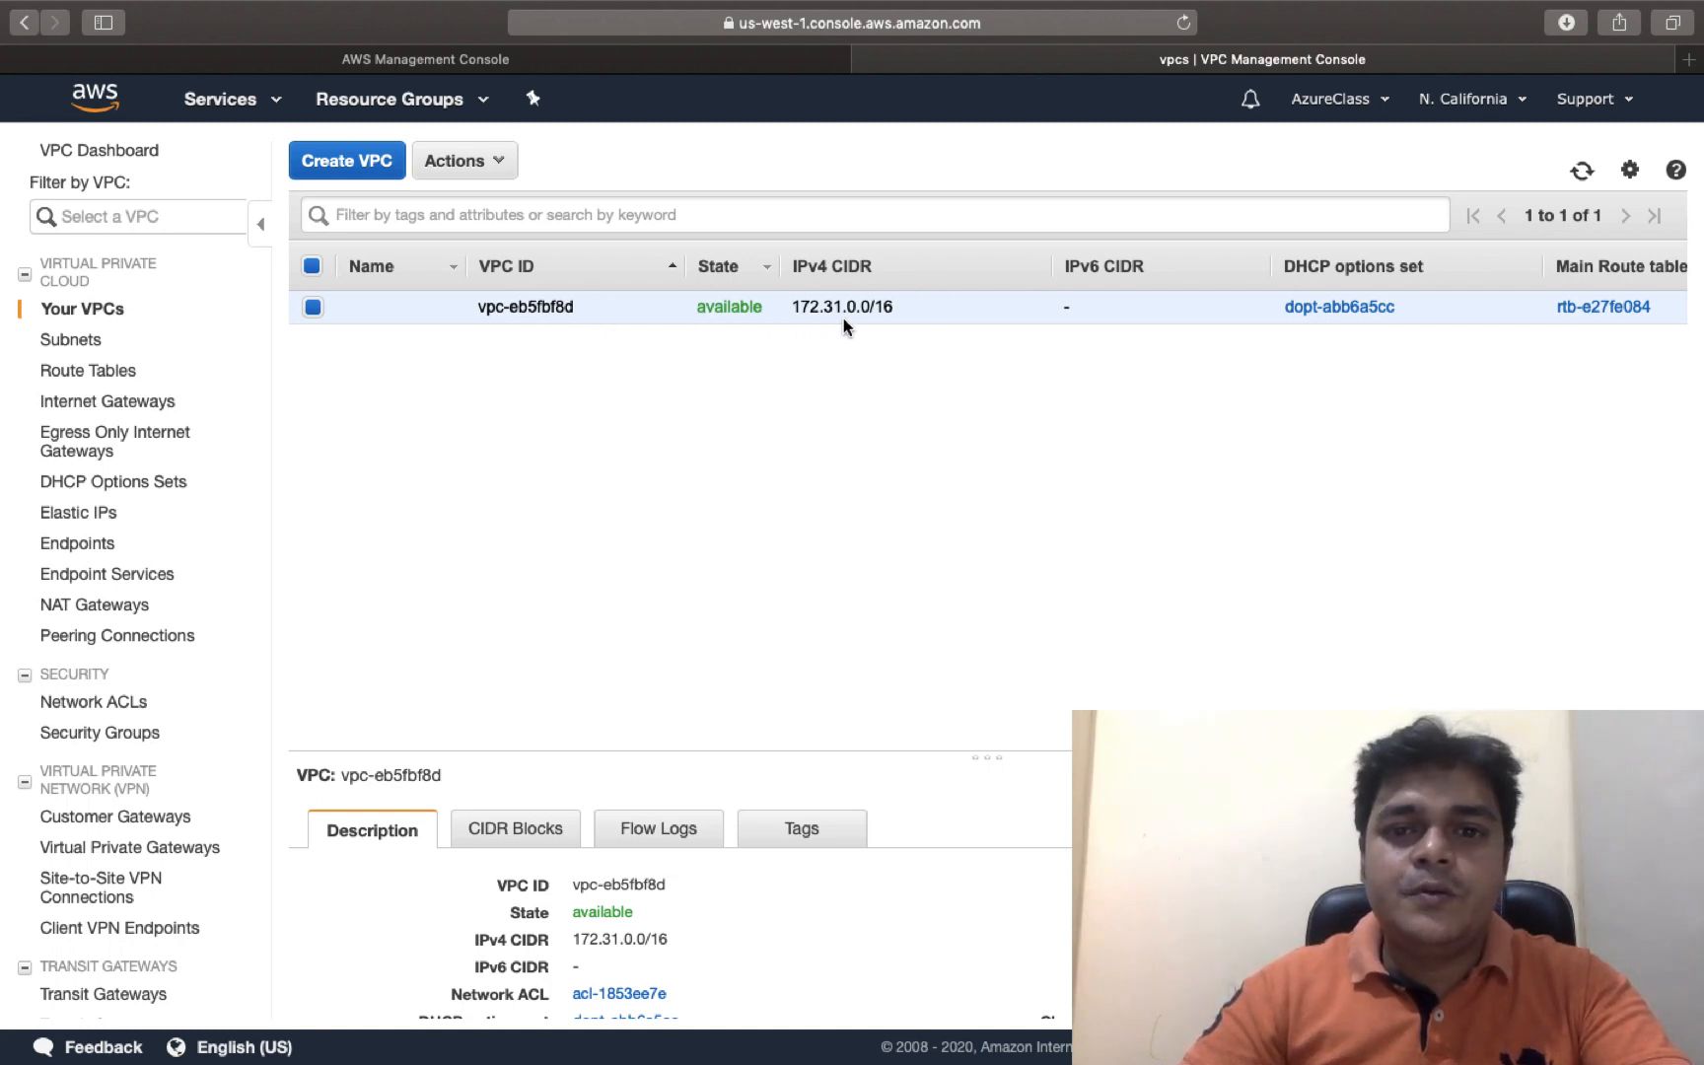
Switch back to Paint and erase the "10.0.0.0" part of the address beneath "Default VPC", leaving "/16"
key("ctrl+Right")
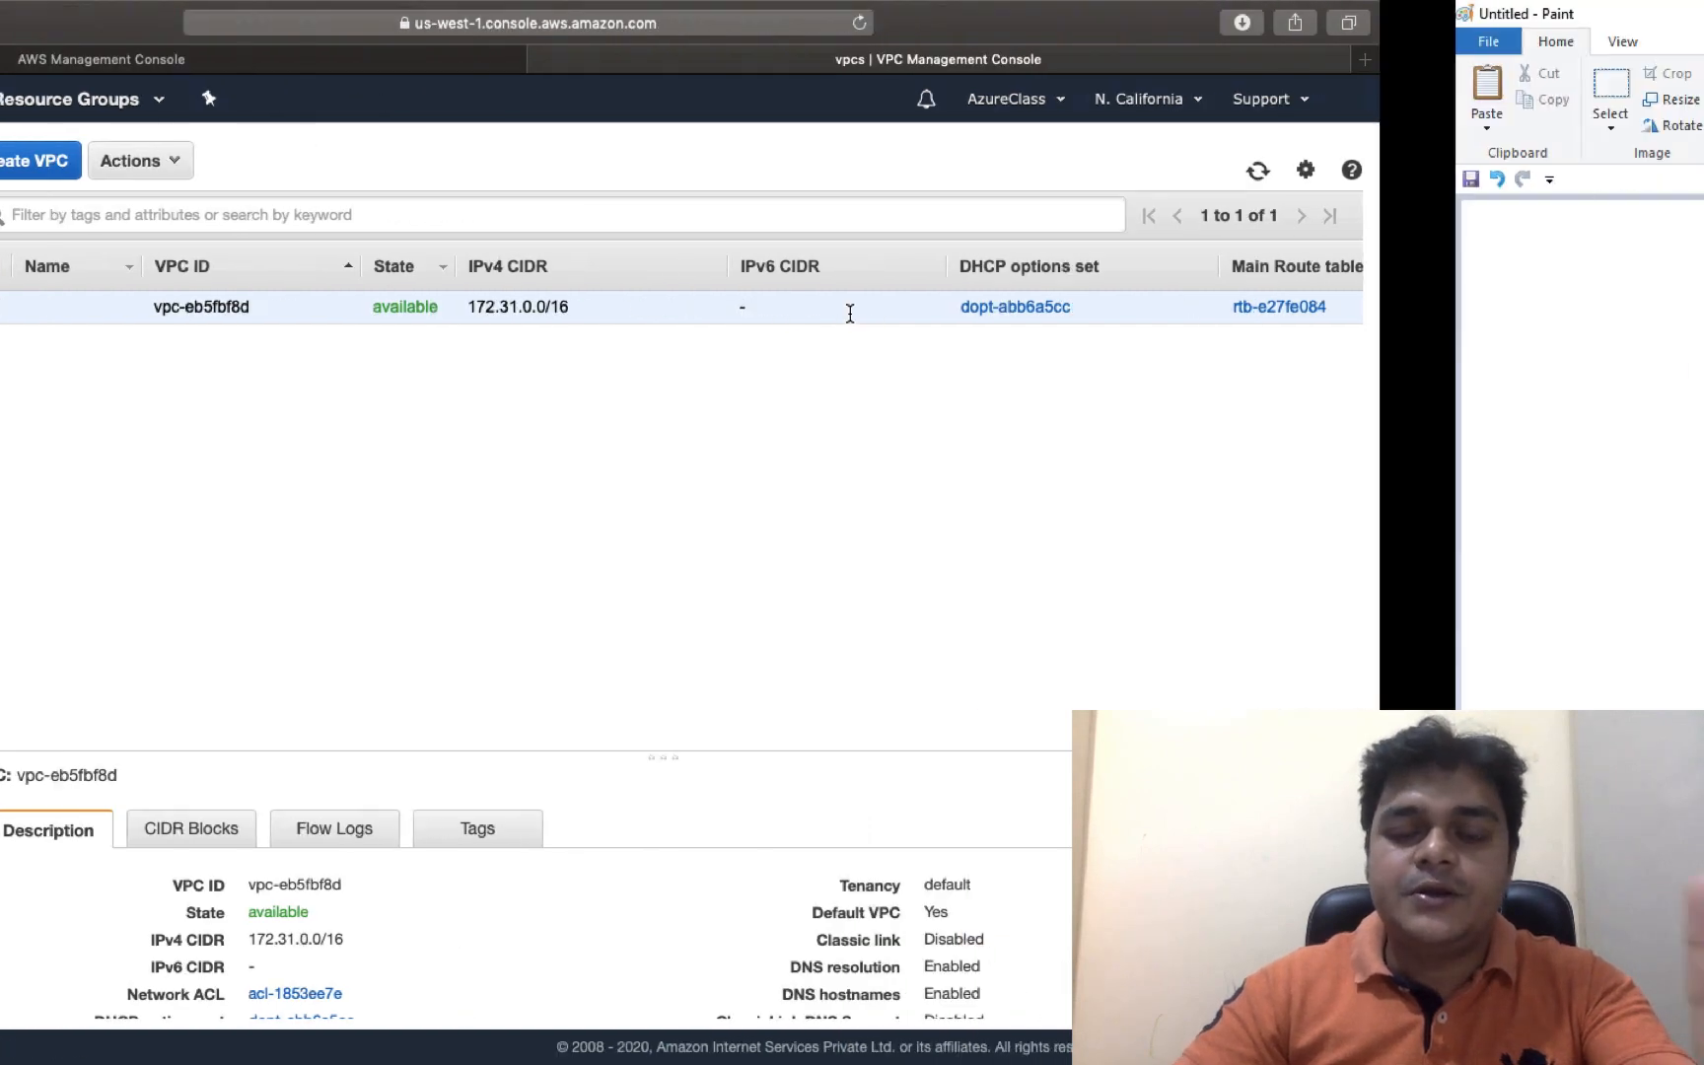
left_click(288, 117)
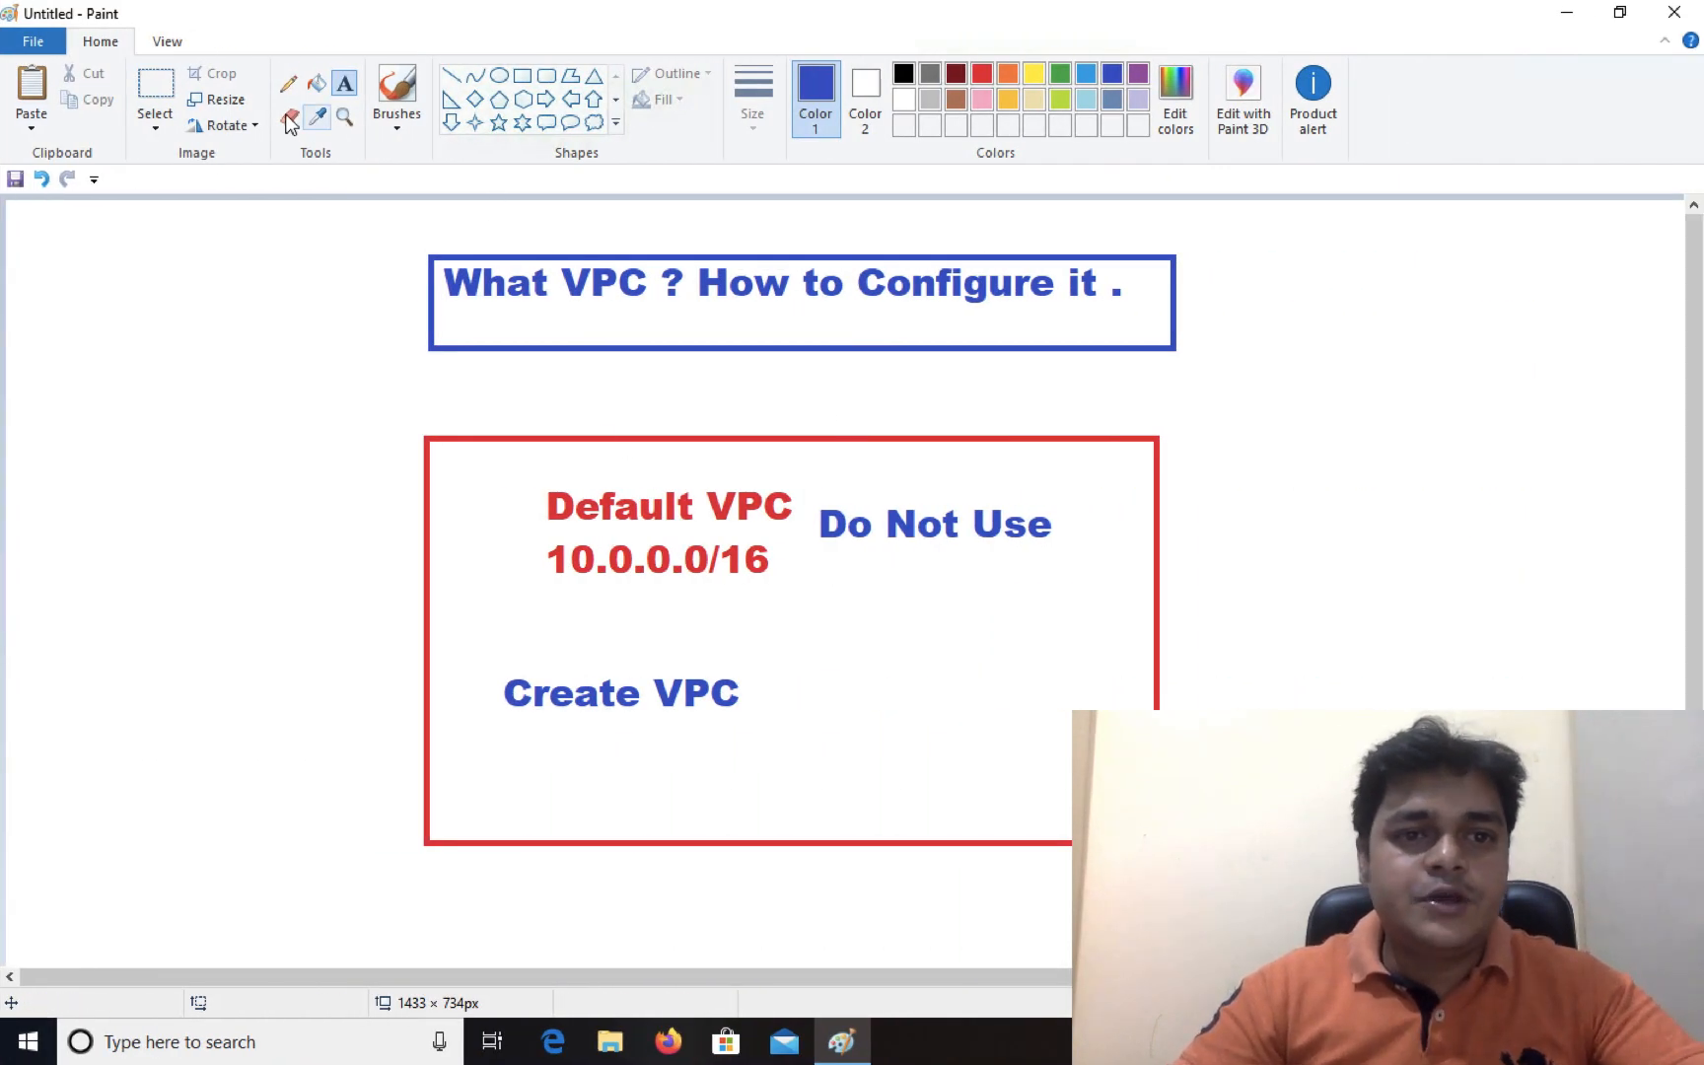
mouse_move(651, 558)
left_mouse_down()
mouse_move(557, 558)
mouse_move(684, 540)
mouse_move(670, 563)
mouse_move(641, 549)
mouse_move(564, 580)
mouse_move(568, 564)
mouse_move(659, 556)
mouse_move(567, 566)
left_mouse_up()
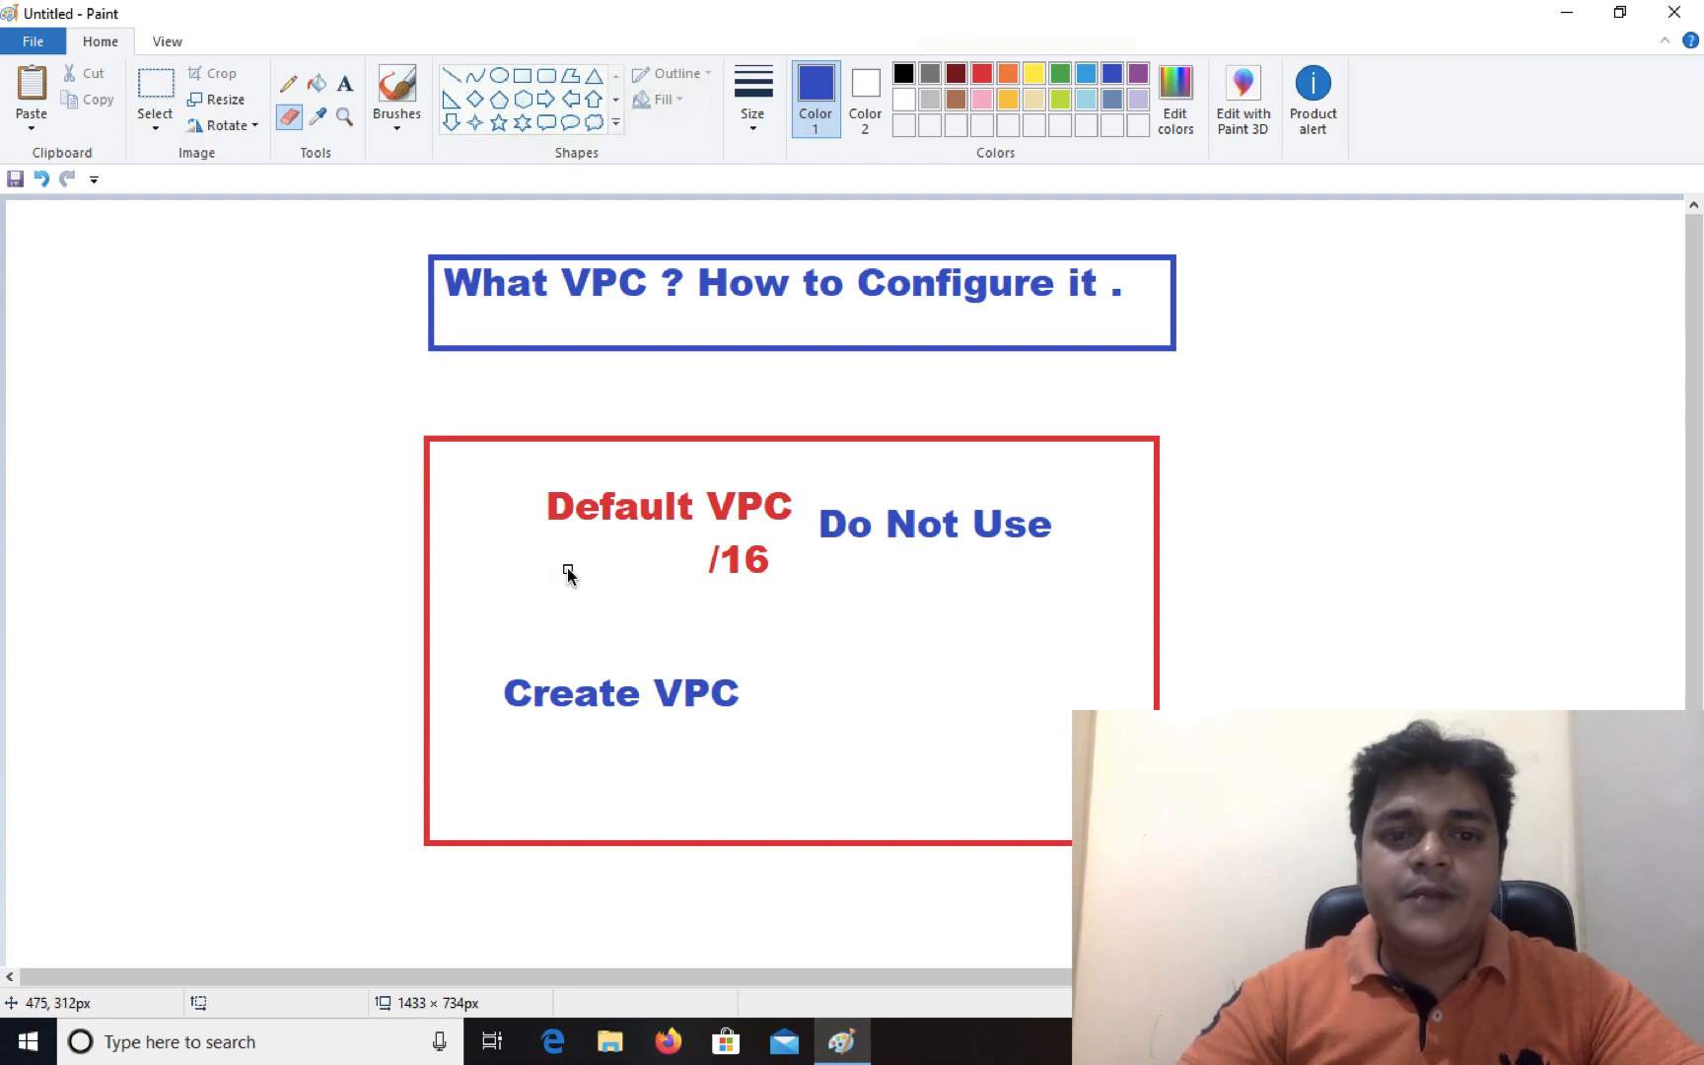
Add the text "172.16.0.0/16" beneath "Default VPC" over the leftover "/16" and color it red
left_click(344, 82)
left_click_drag(533, 545, 669, 563)
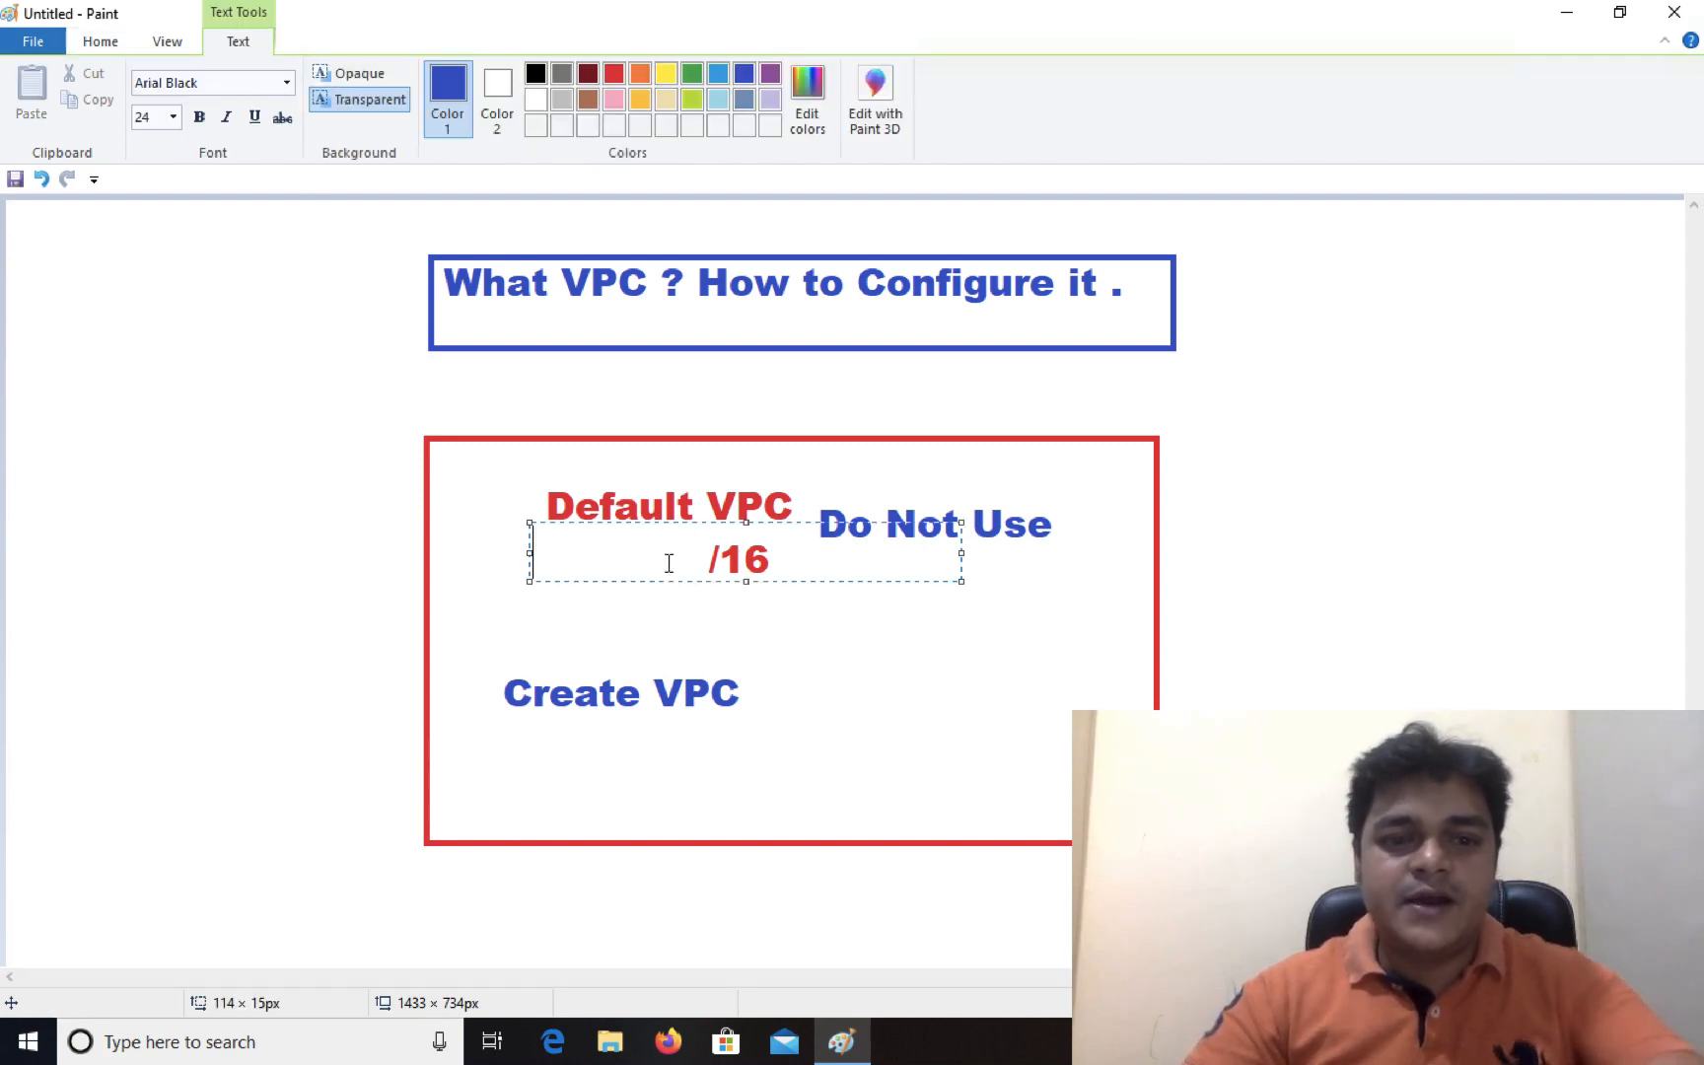
type("172")
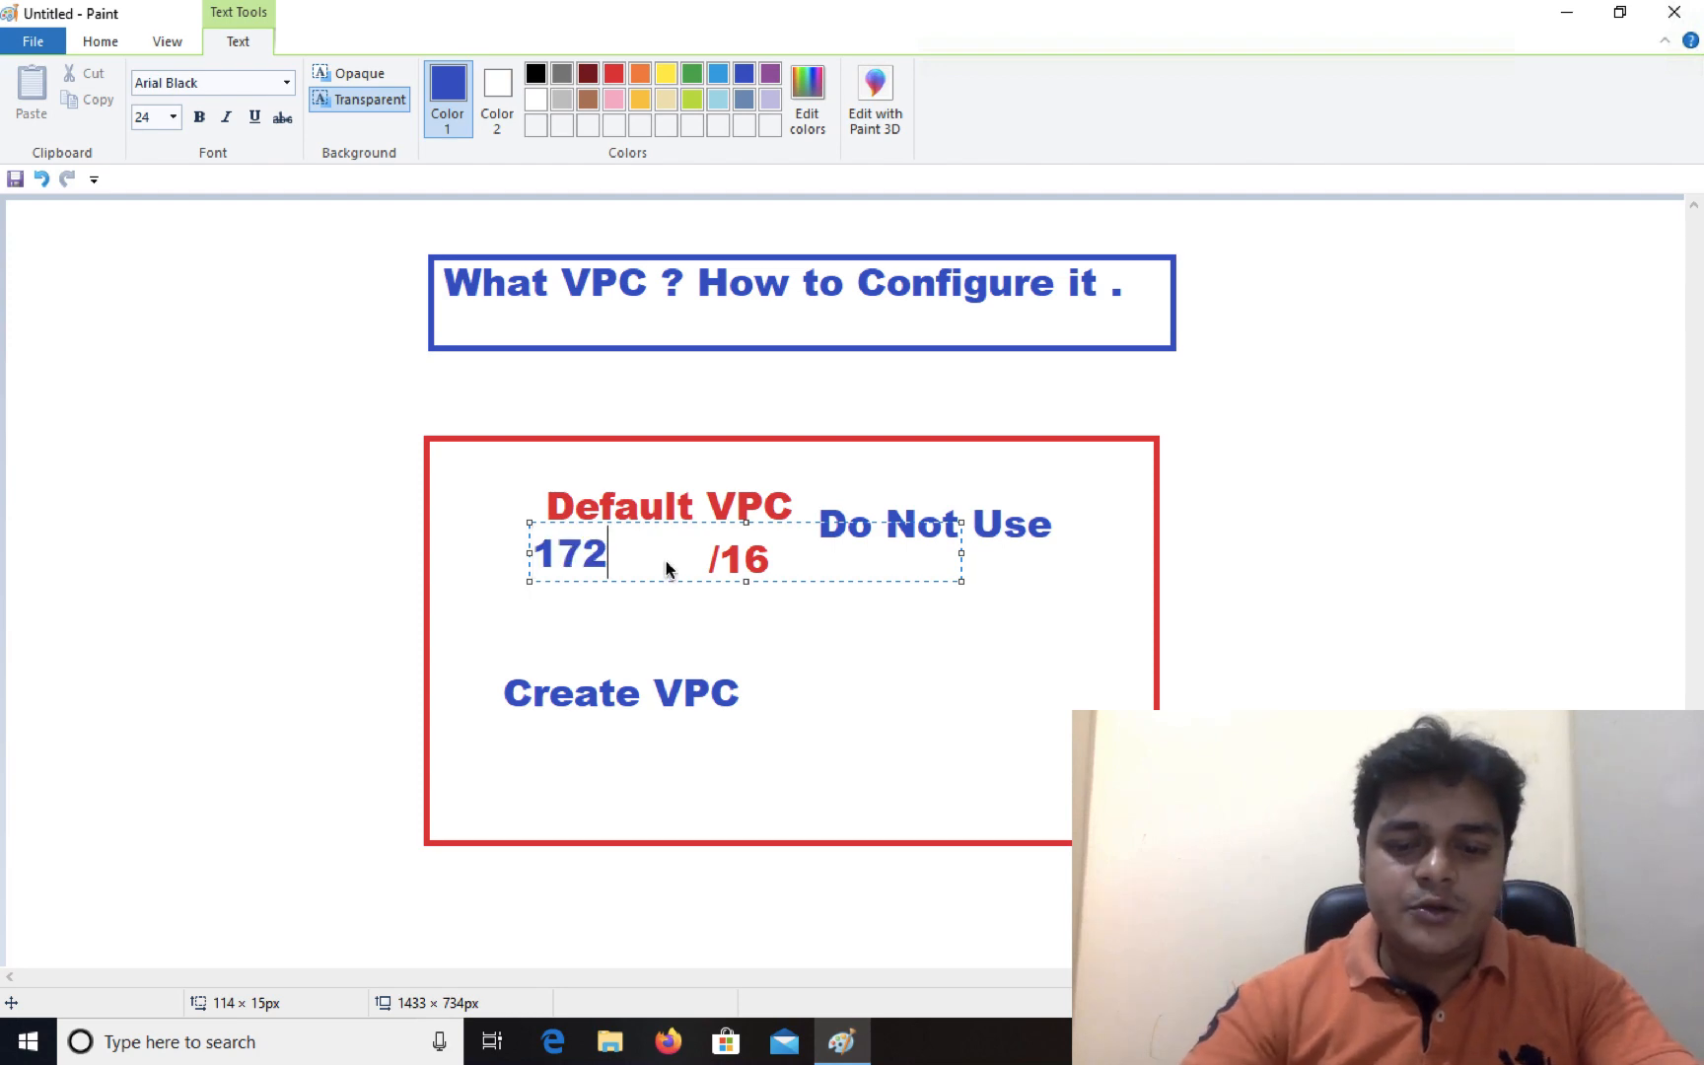
type(".16.0")
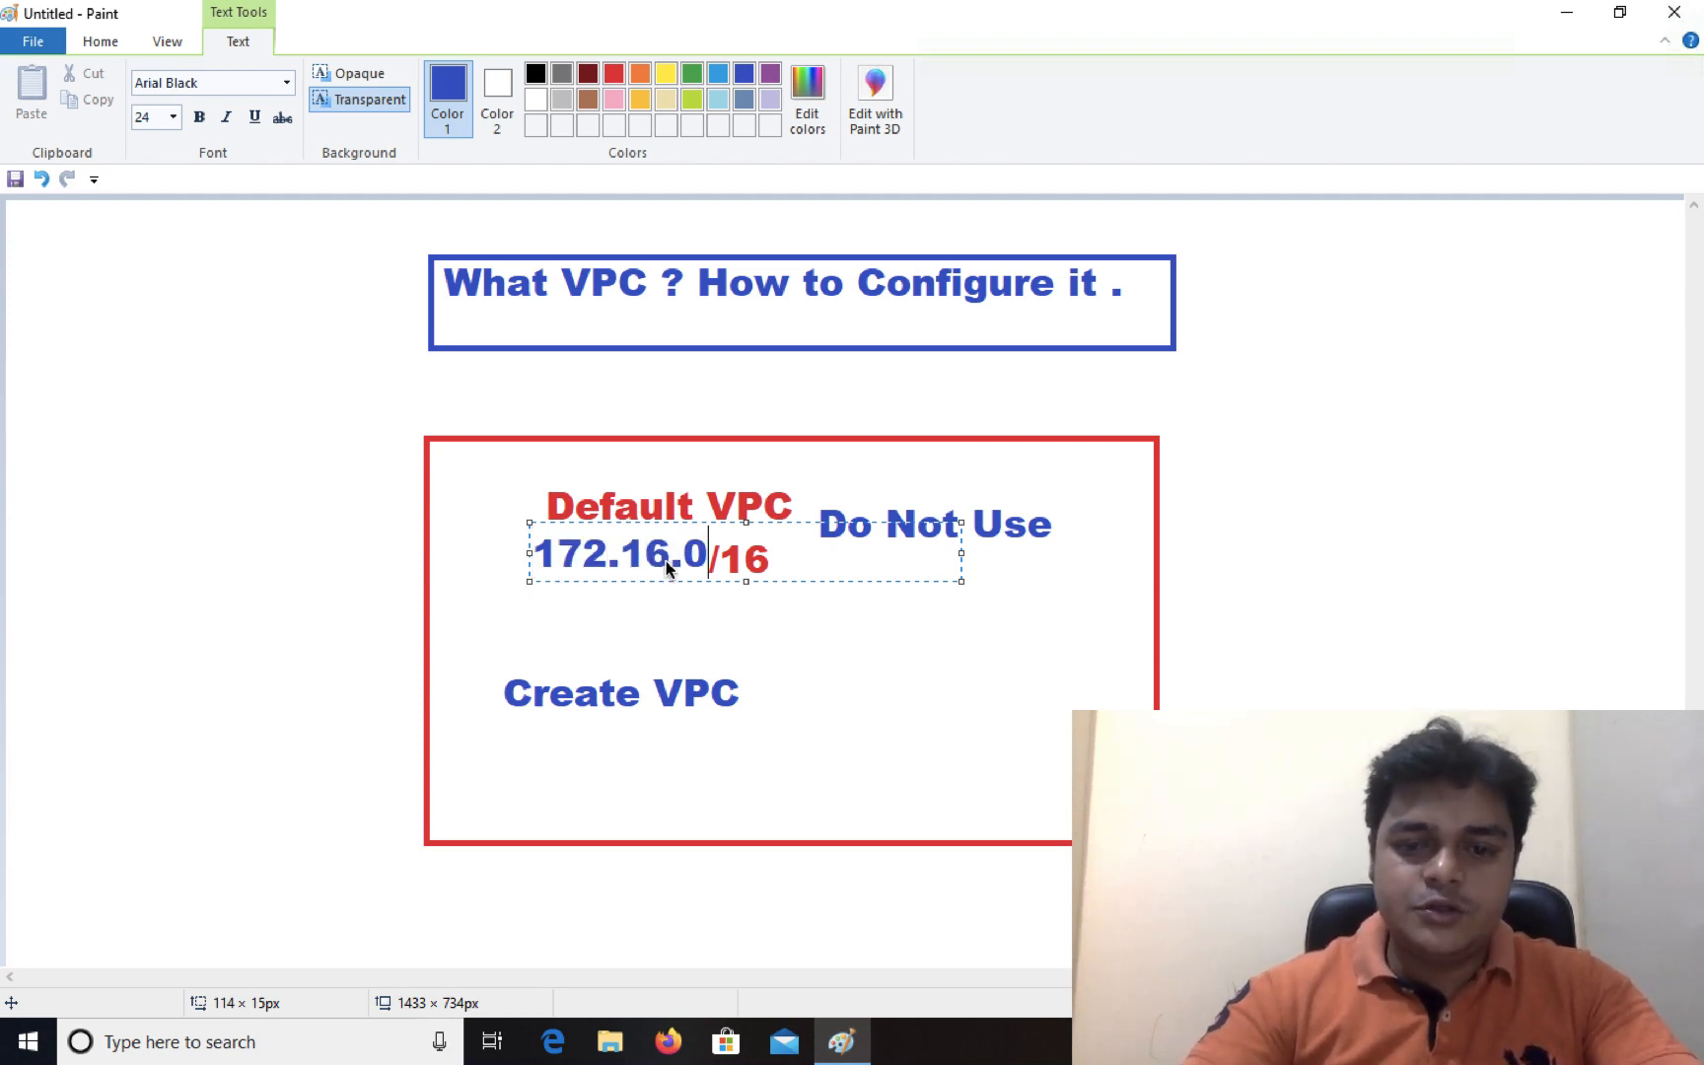
type(".0")
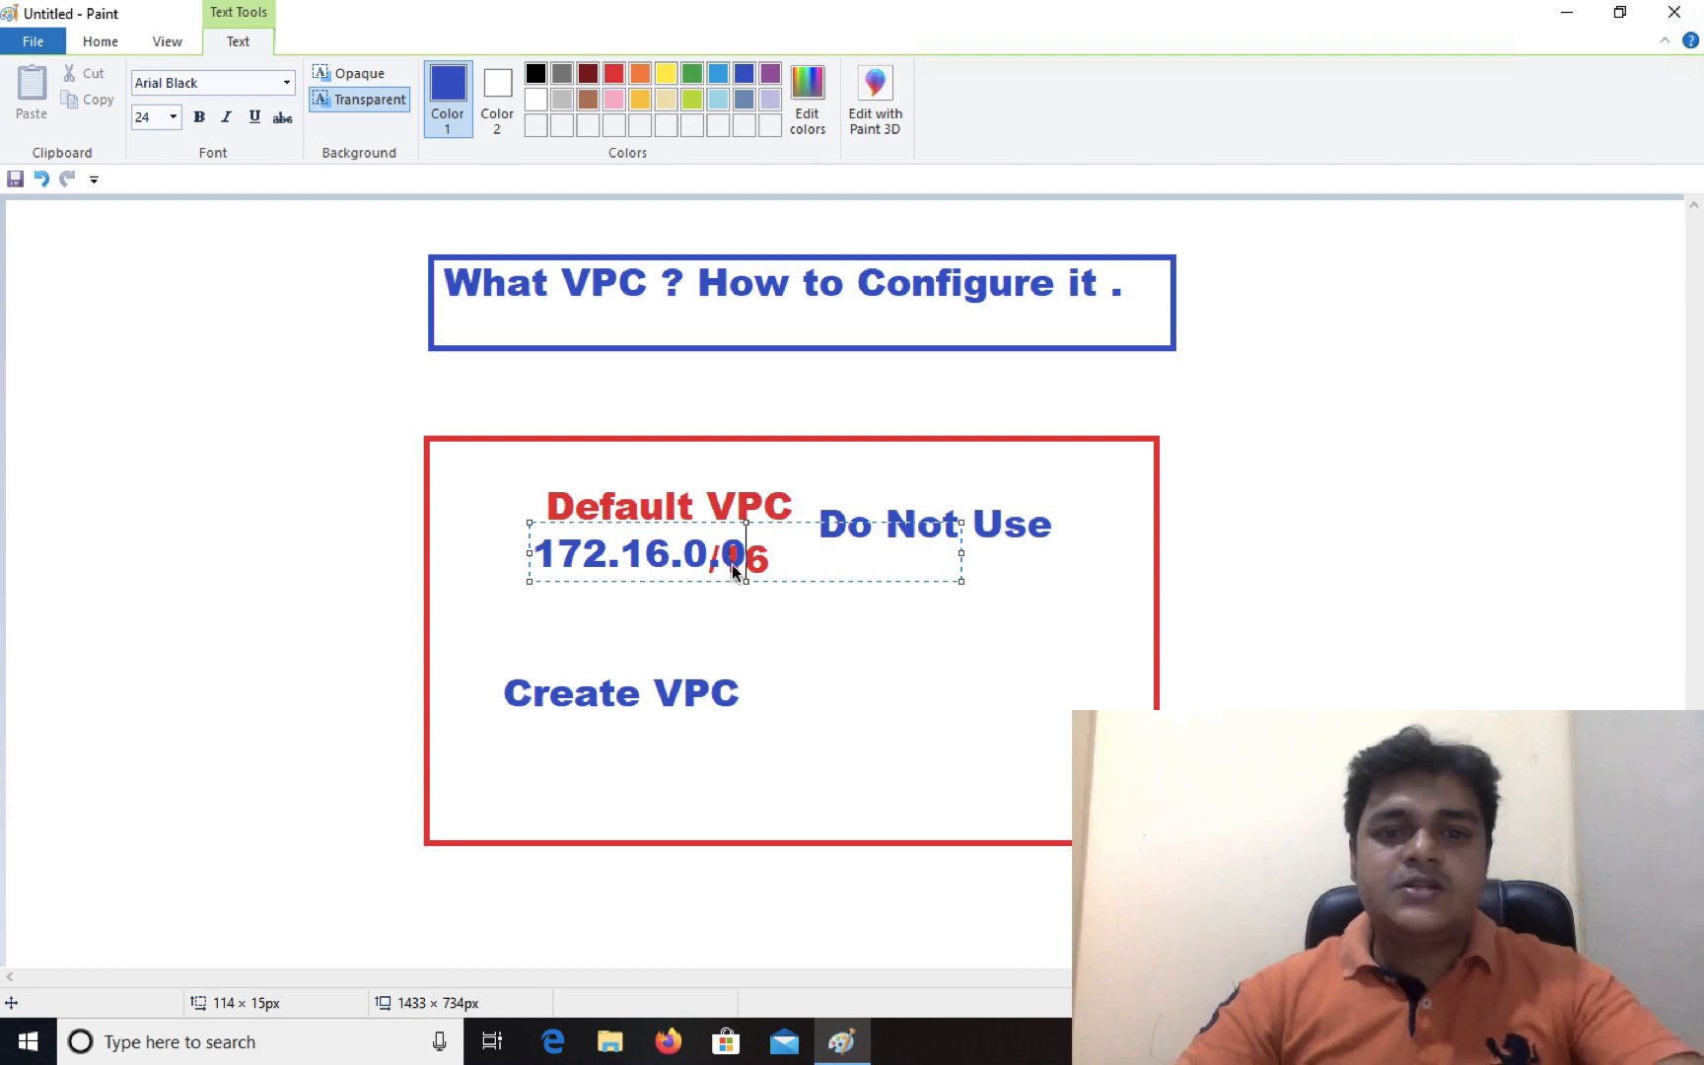
type("/")
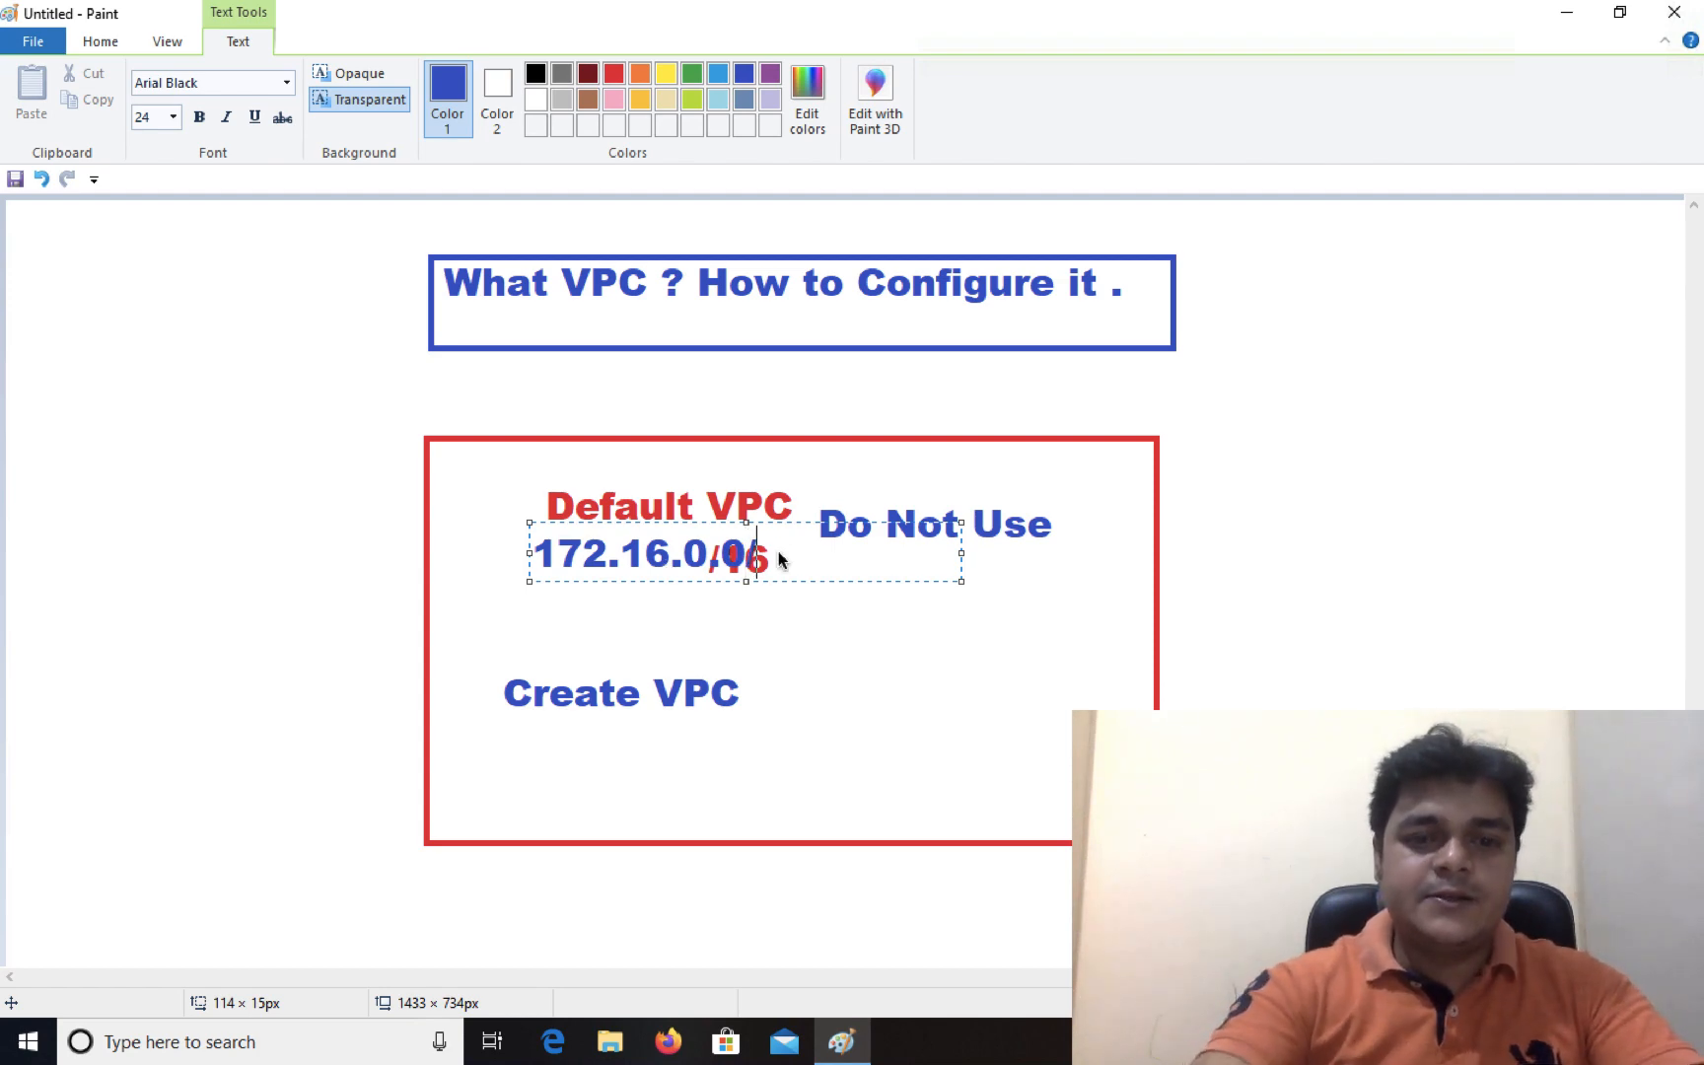
type("16")
left_click_drag(831, 552, 475, 554)
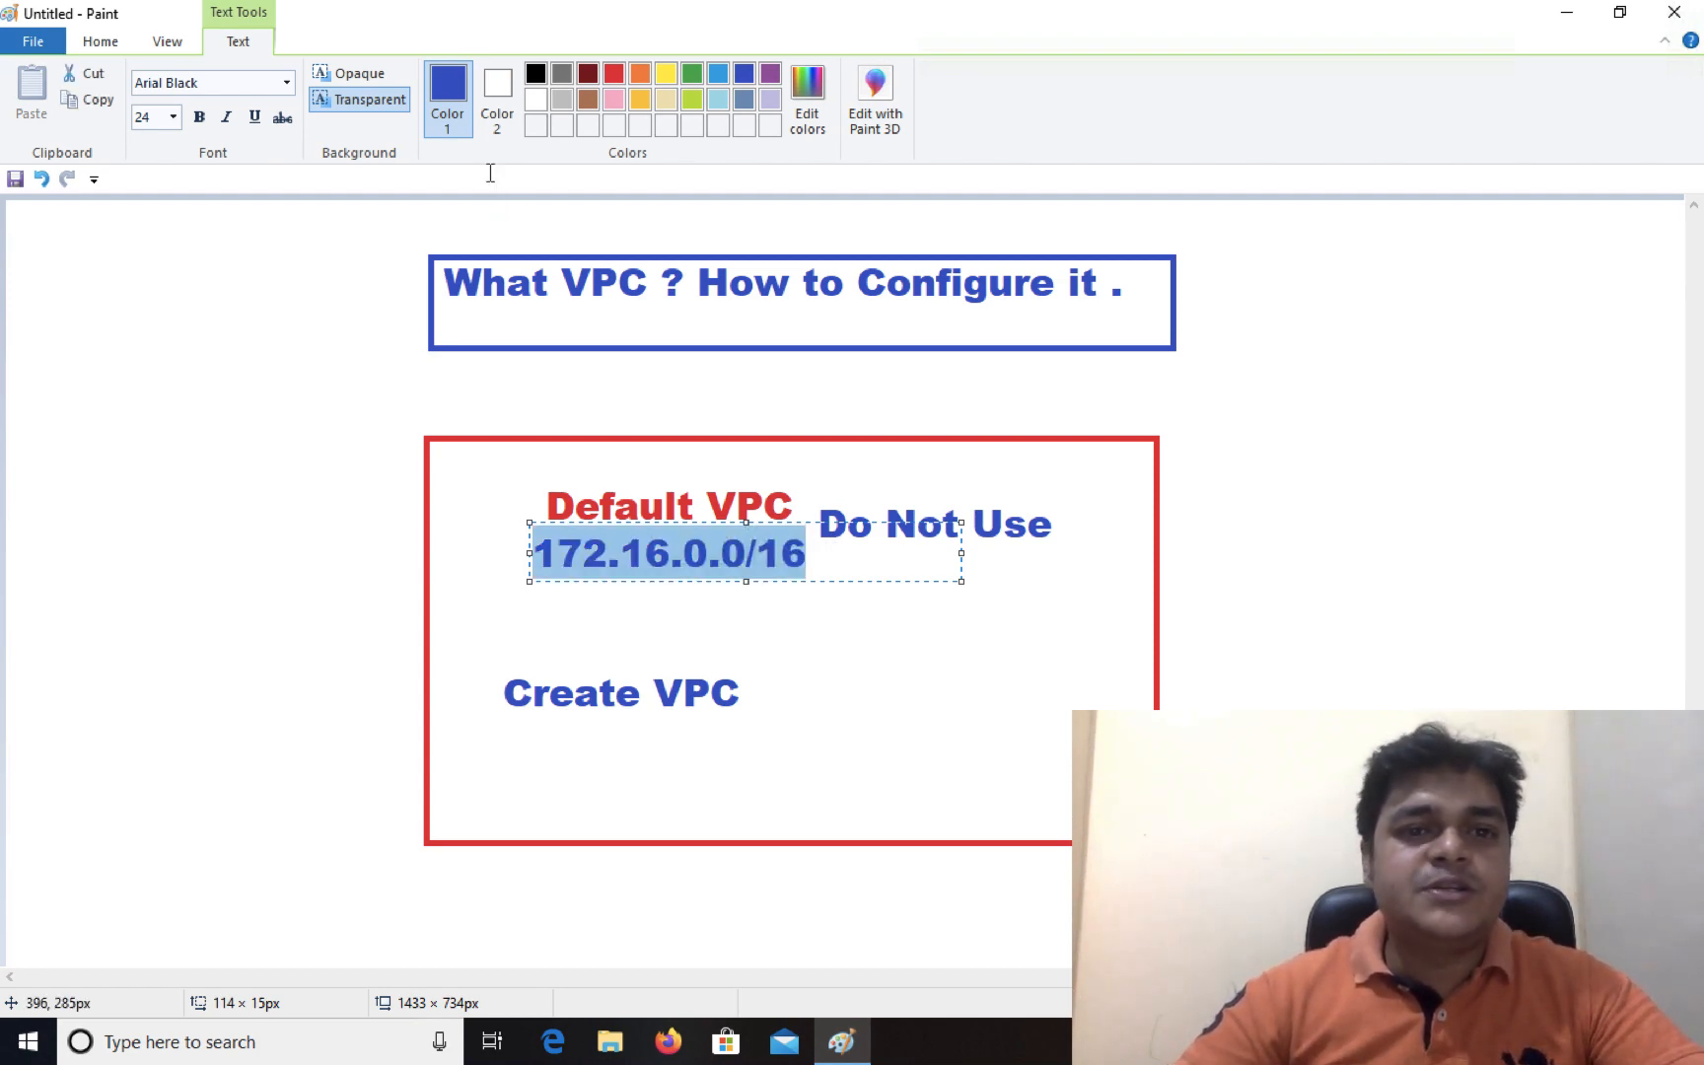
left_click(613, 73)
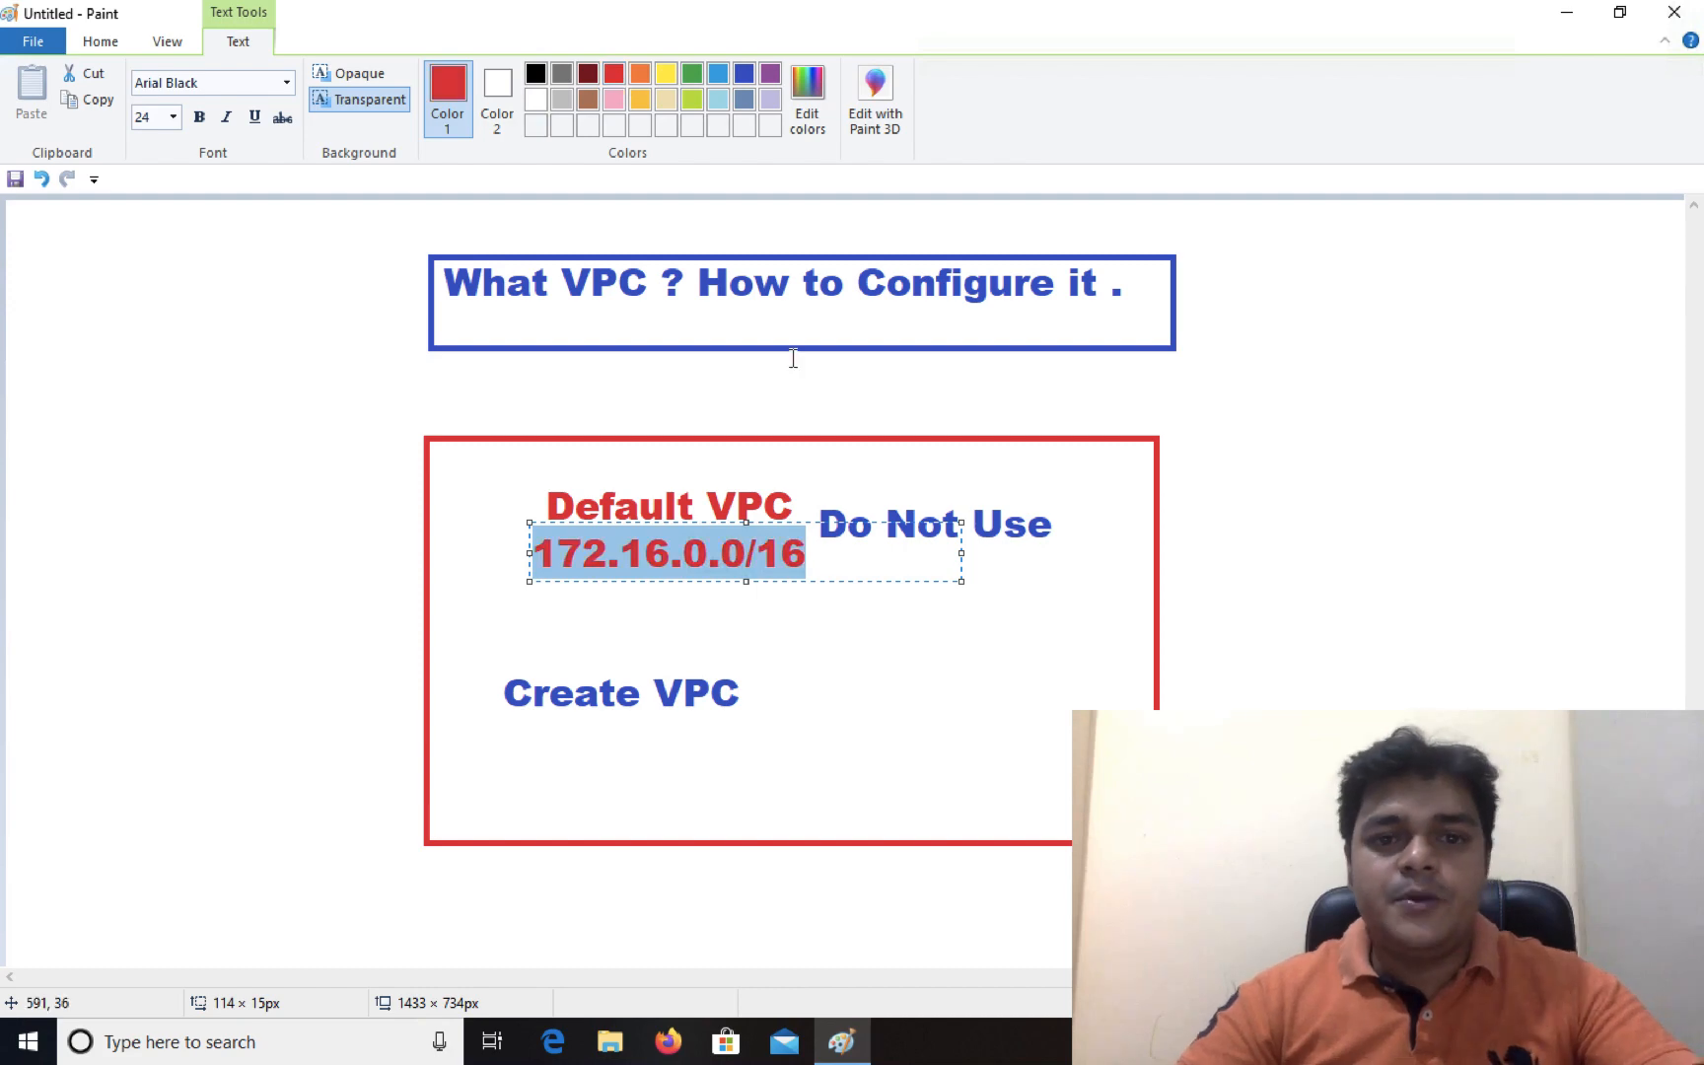
left_click(945, 590)
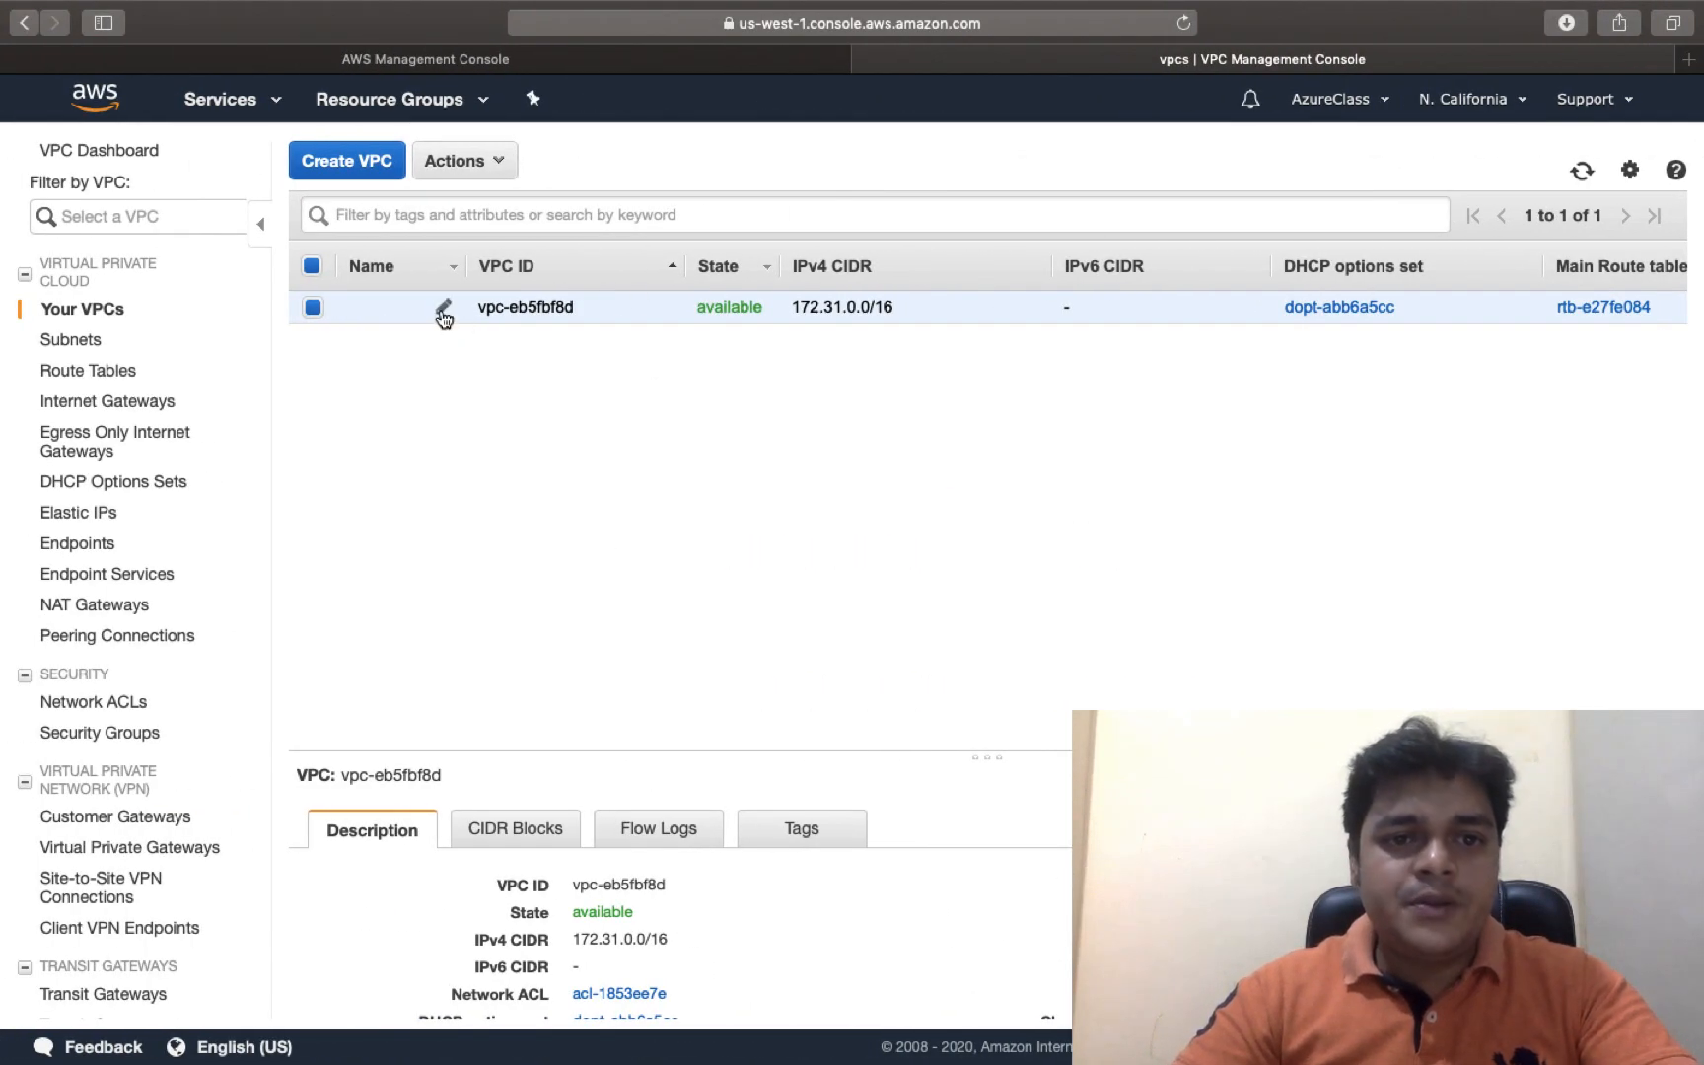
In the AWS console's VPC list, name the default VPC "Do-Not -USE" and save the name
left_click(444, 313)
type("D")
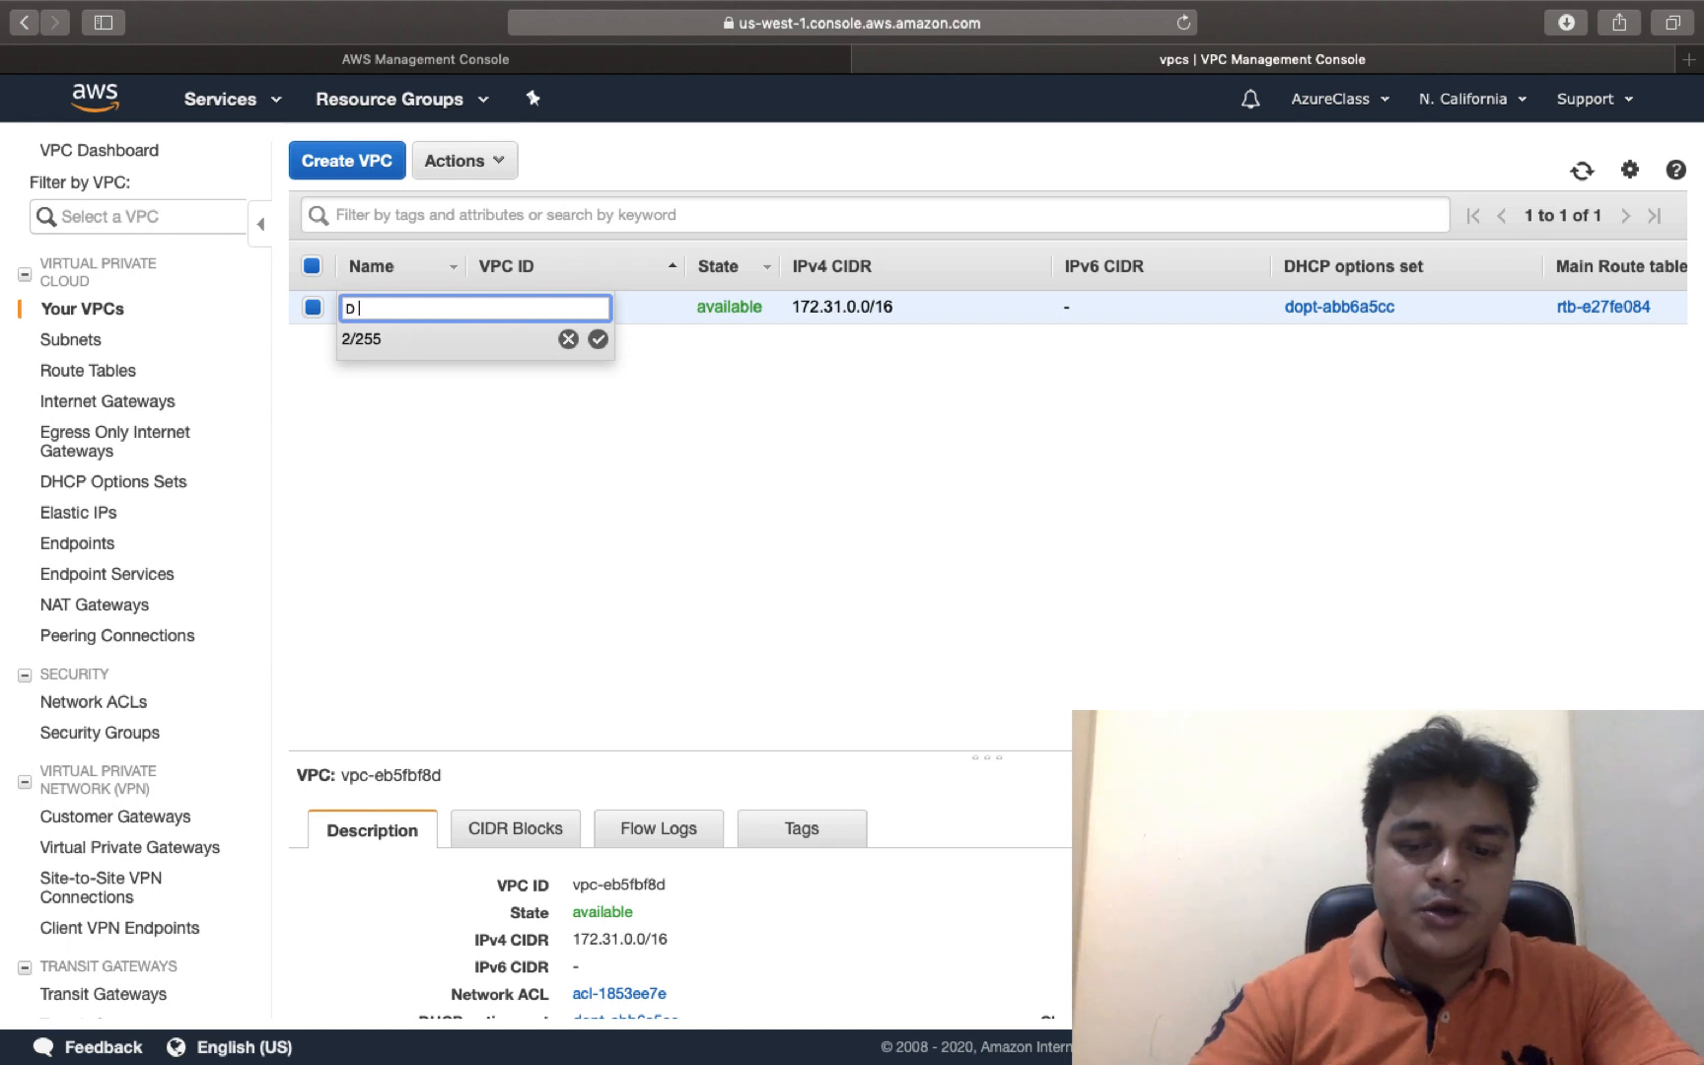
key("BackSpace")
type("O")
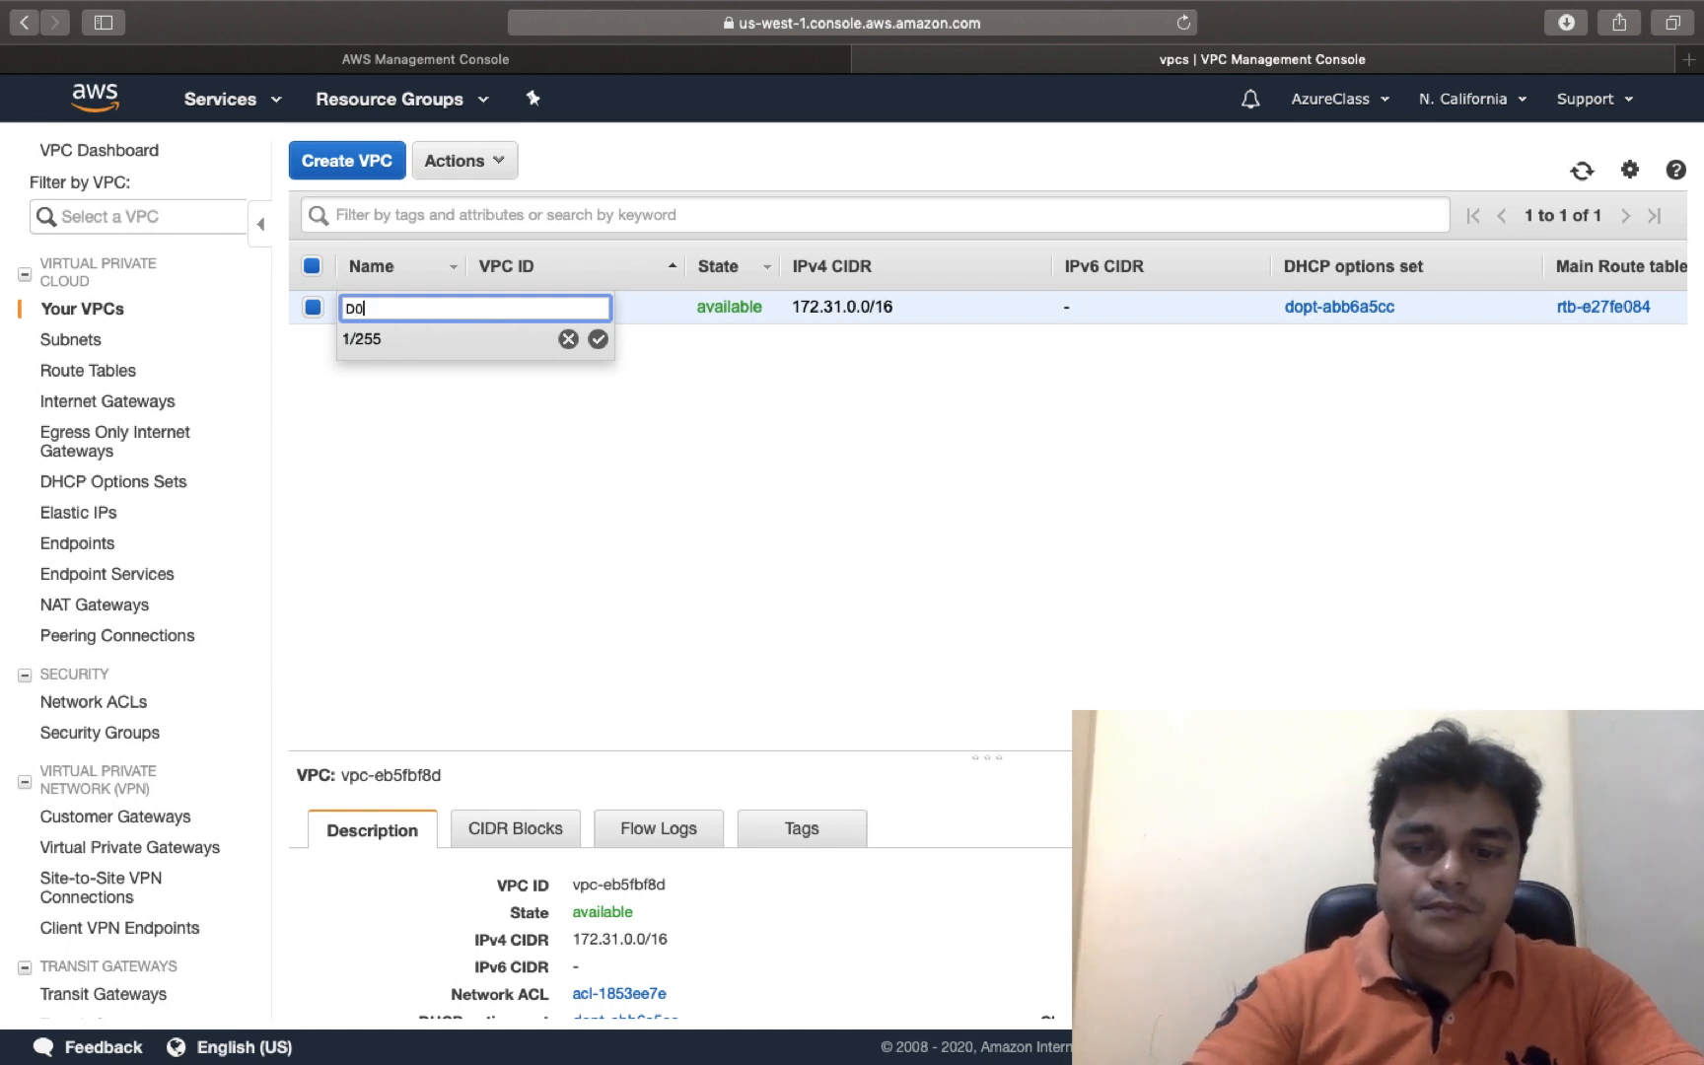
type("o-No")
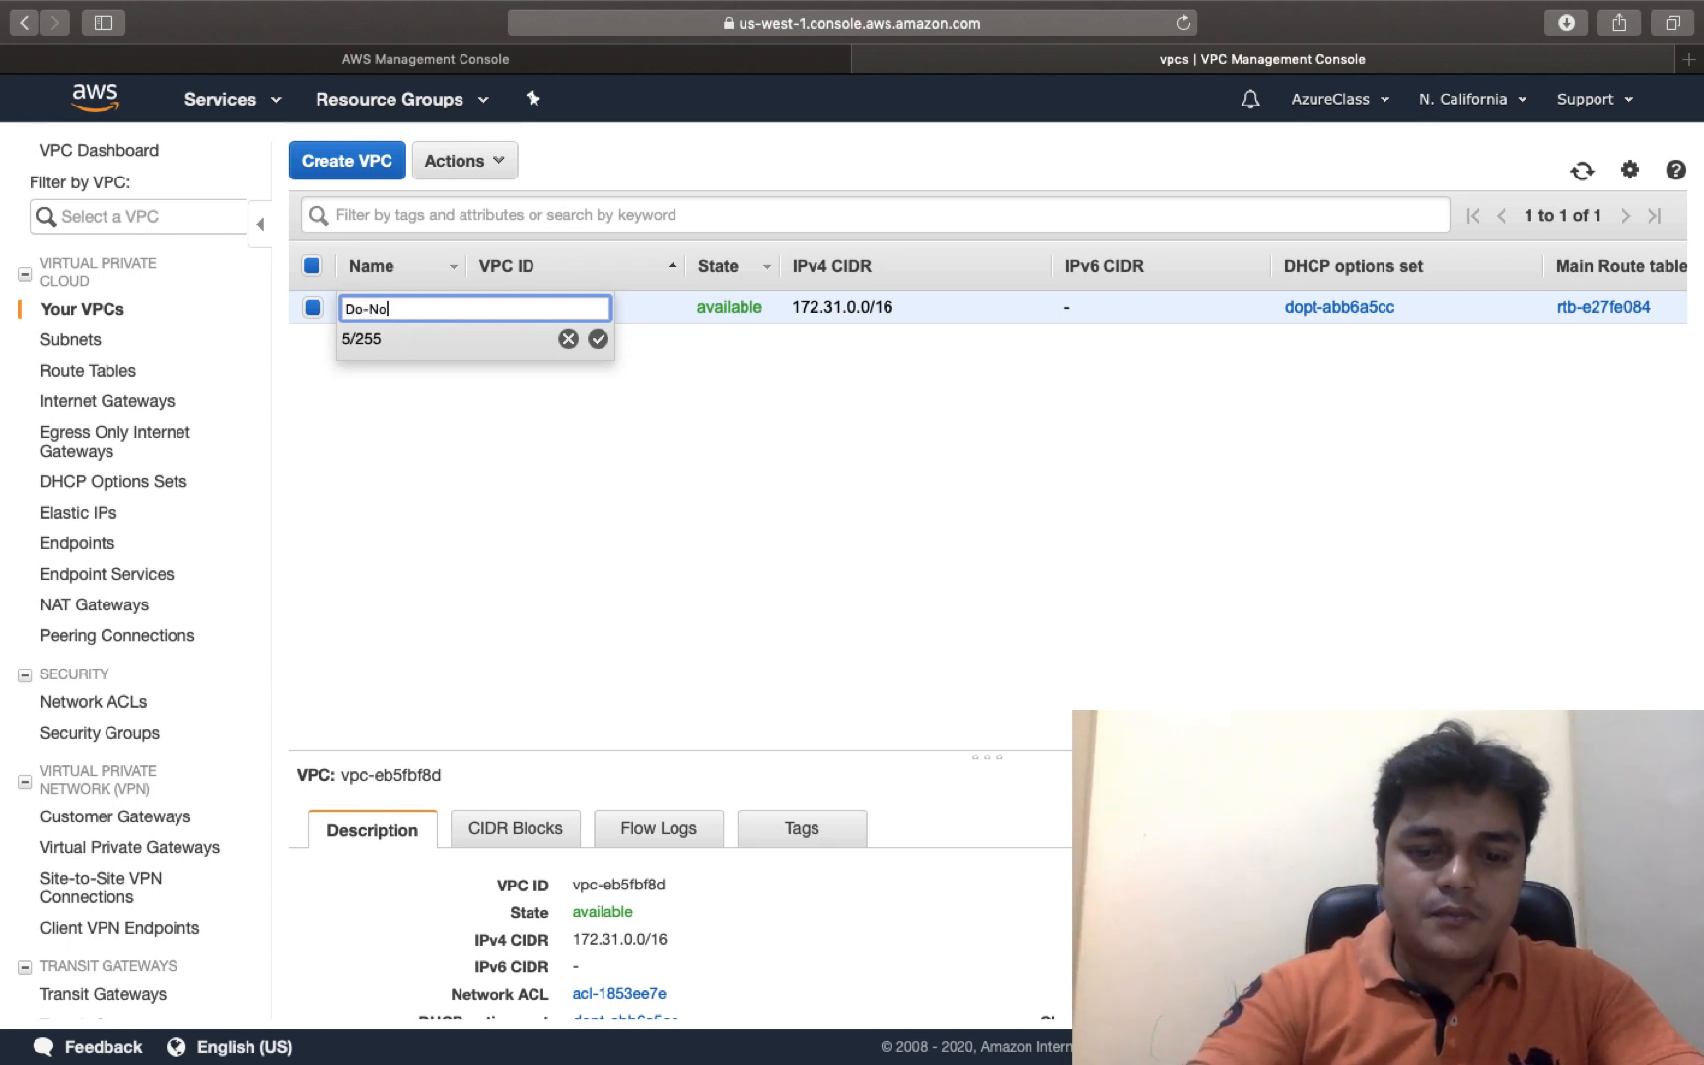
type("t -U")
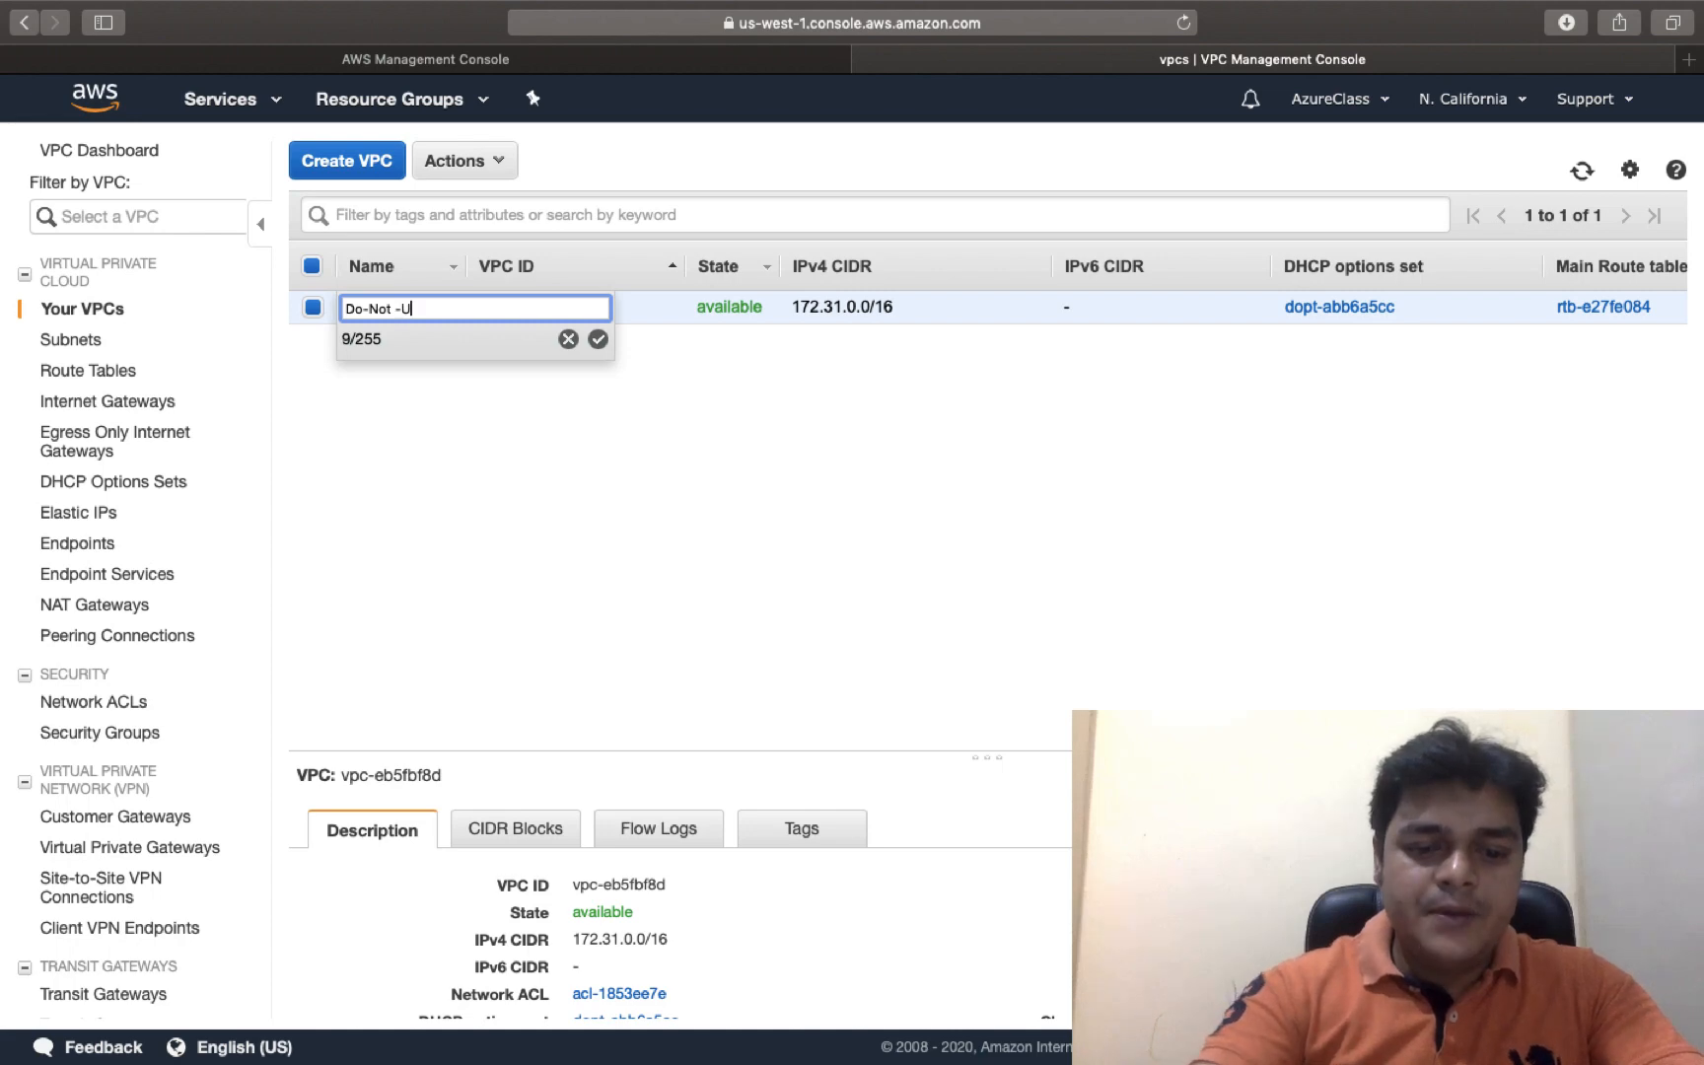
type("SE")
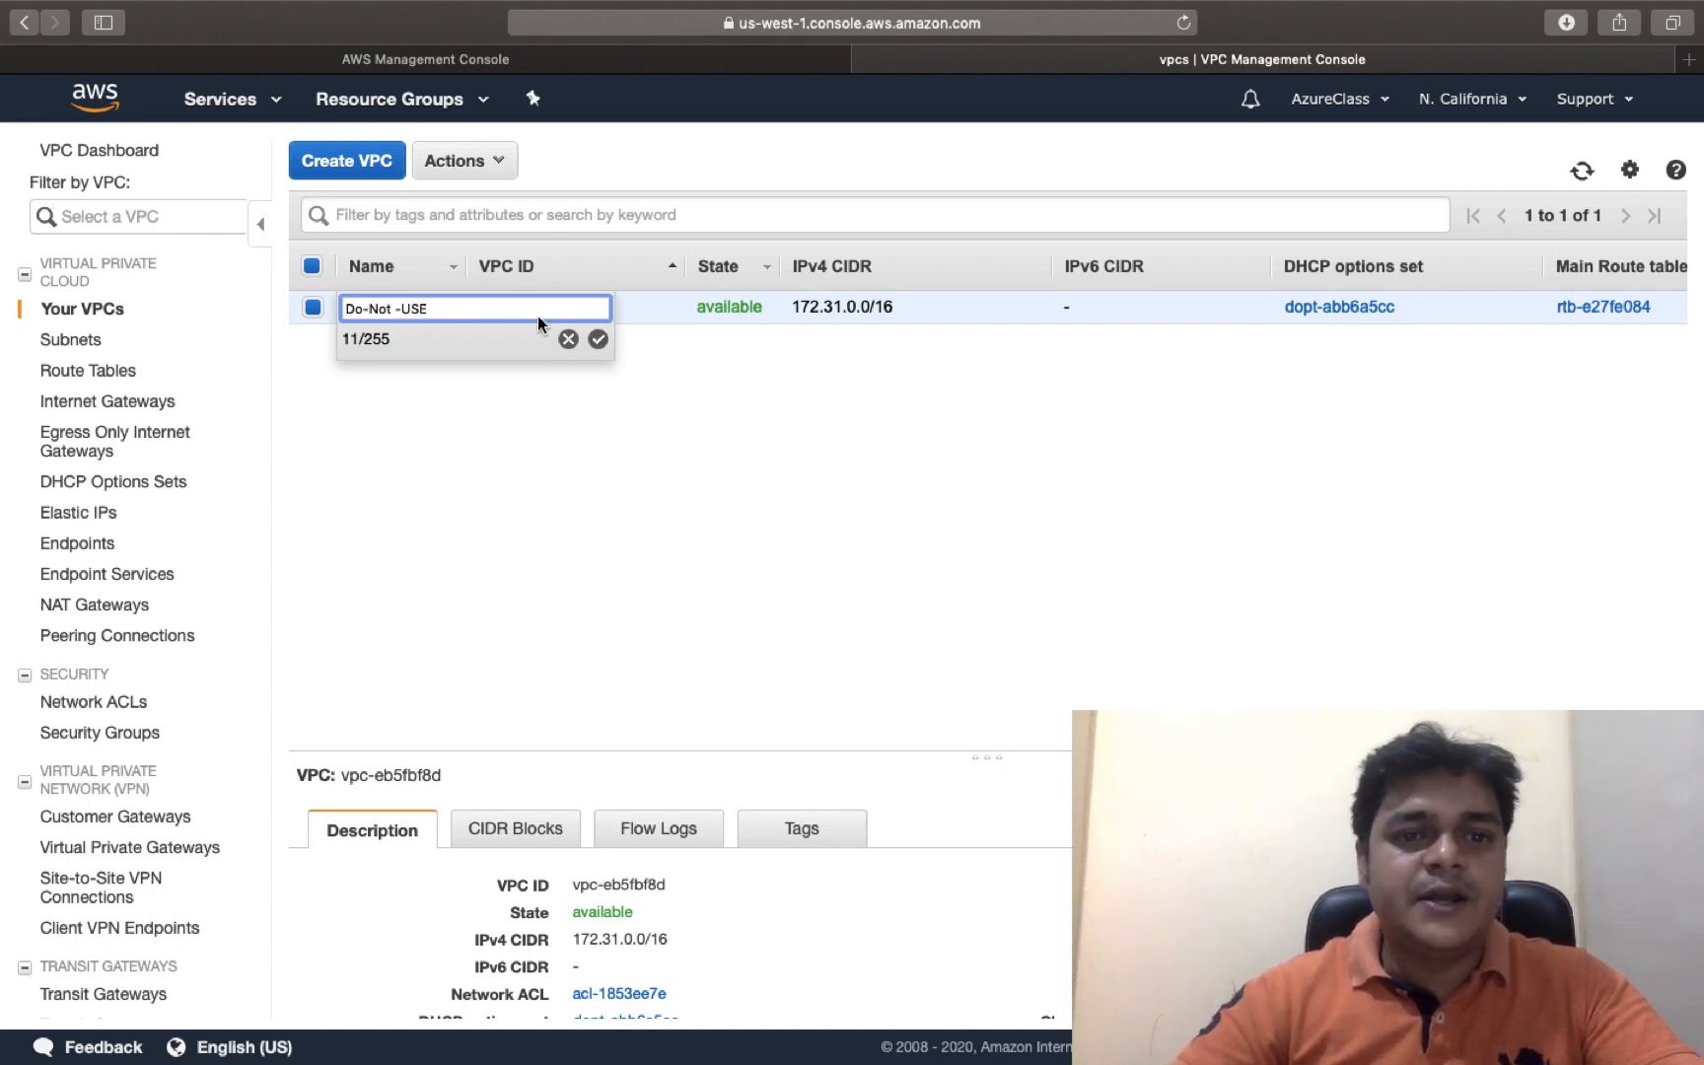
left_click(597, 339)
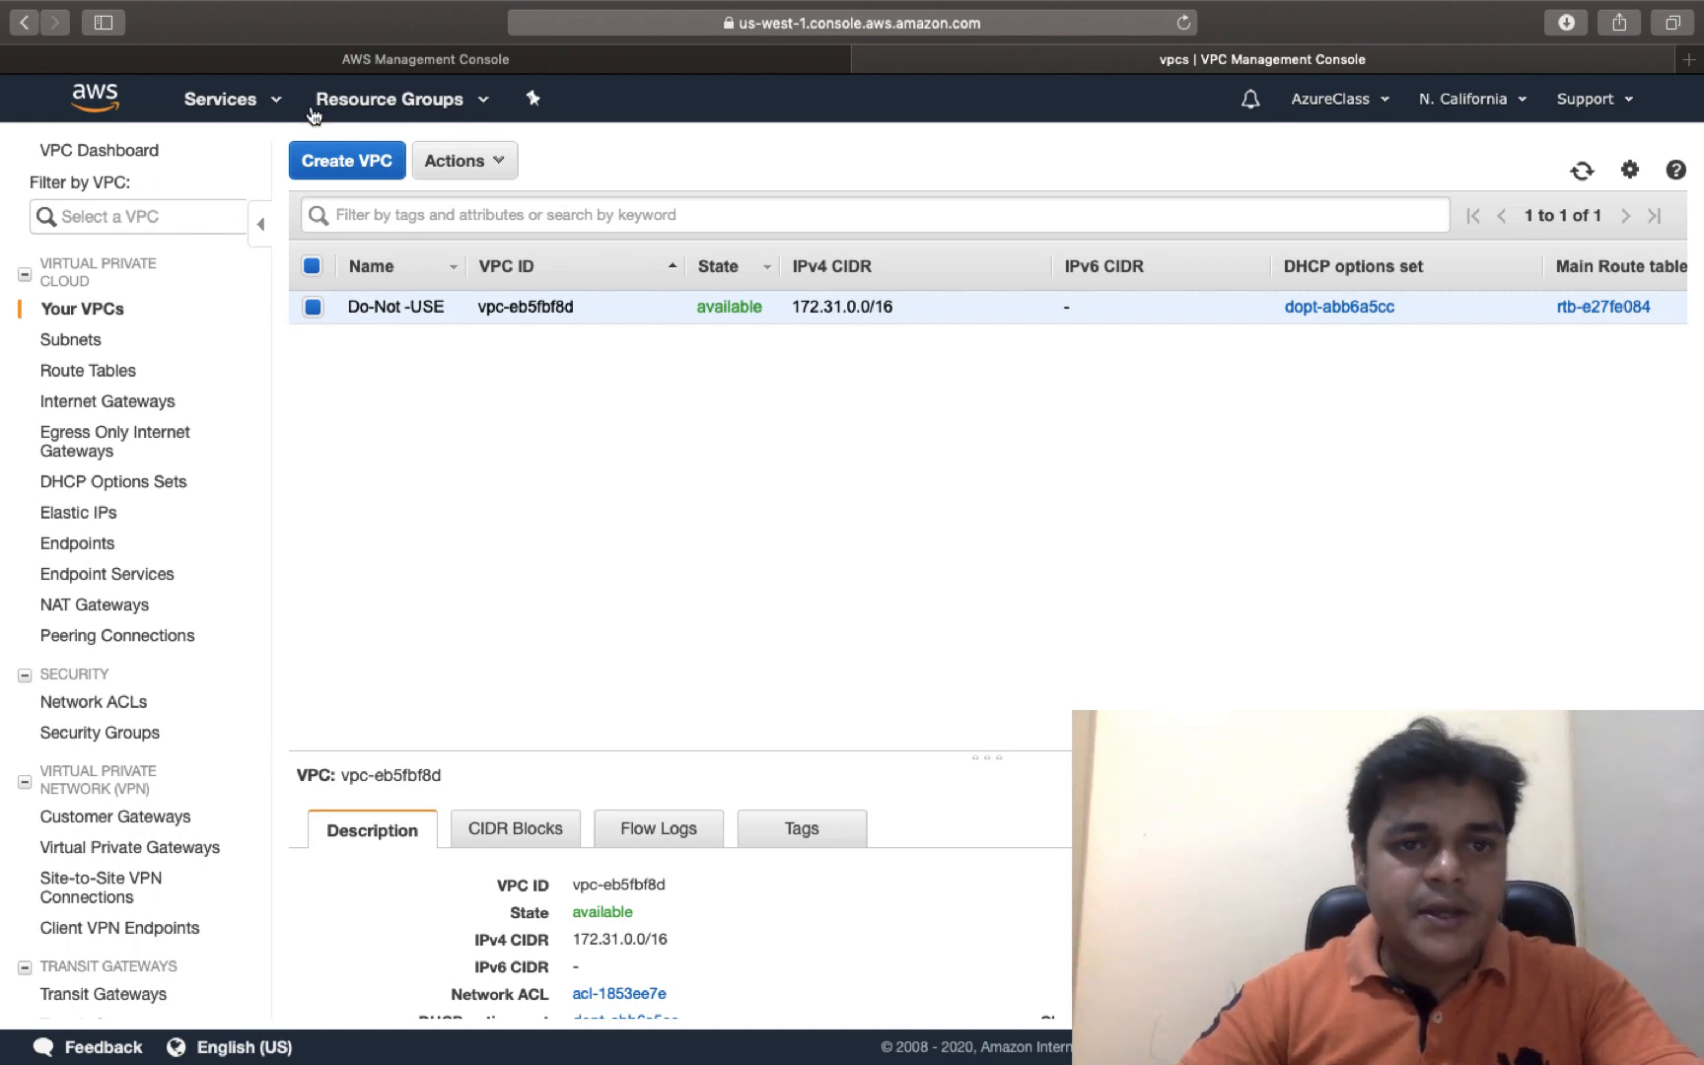
Start creating a new VPC and set its name tag to "Training-vpc"
left_click(355, 162)
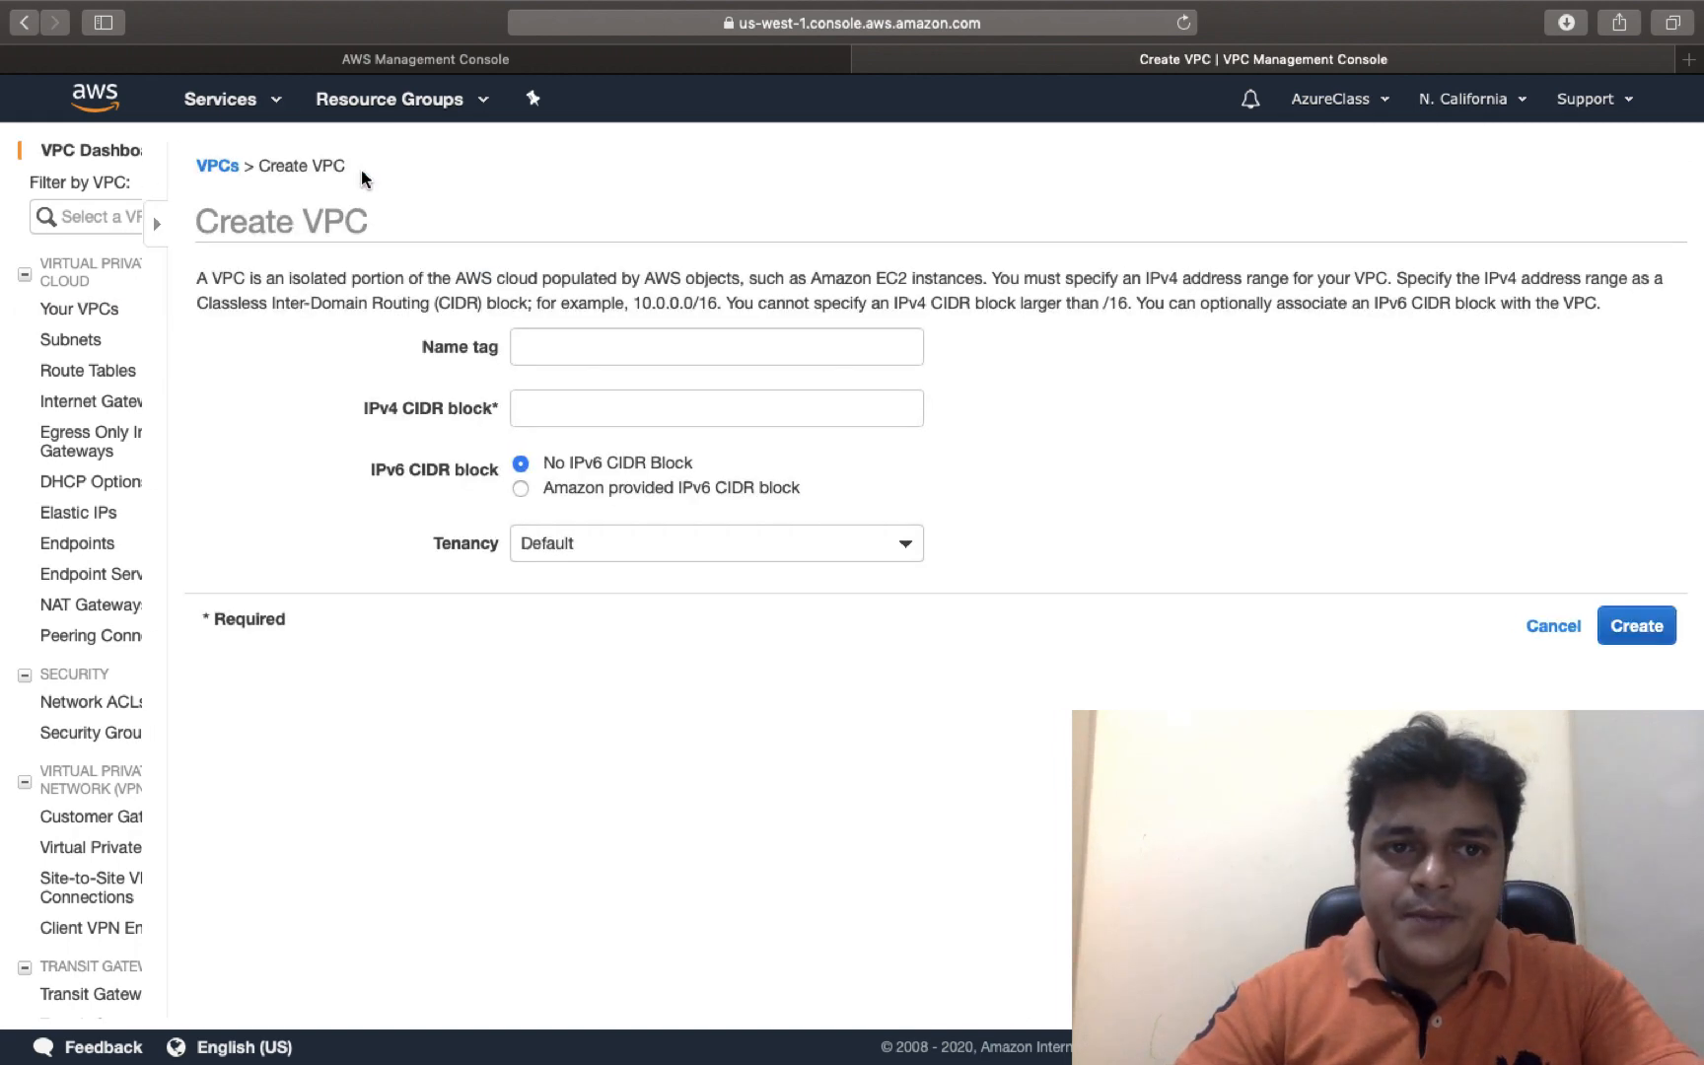
left_click(437, 344)
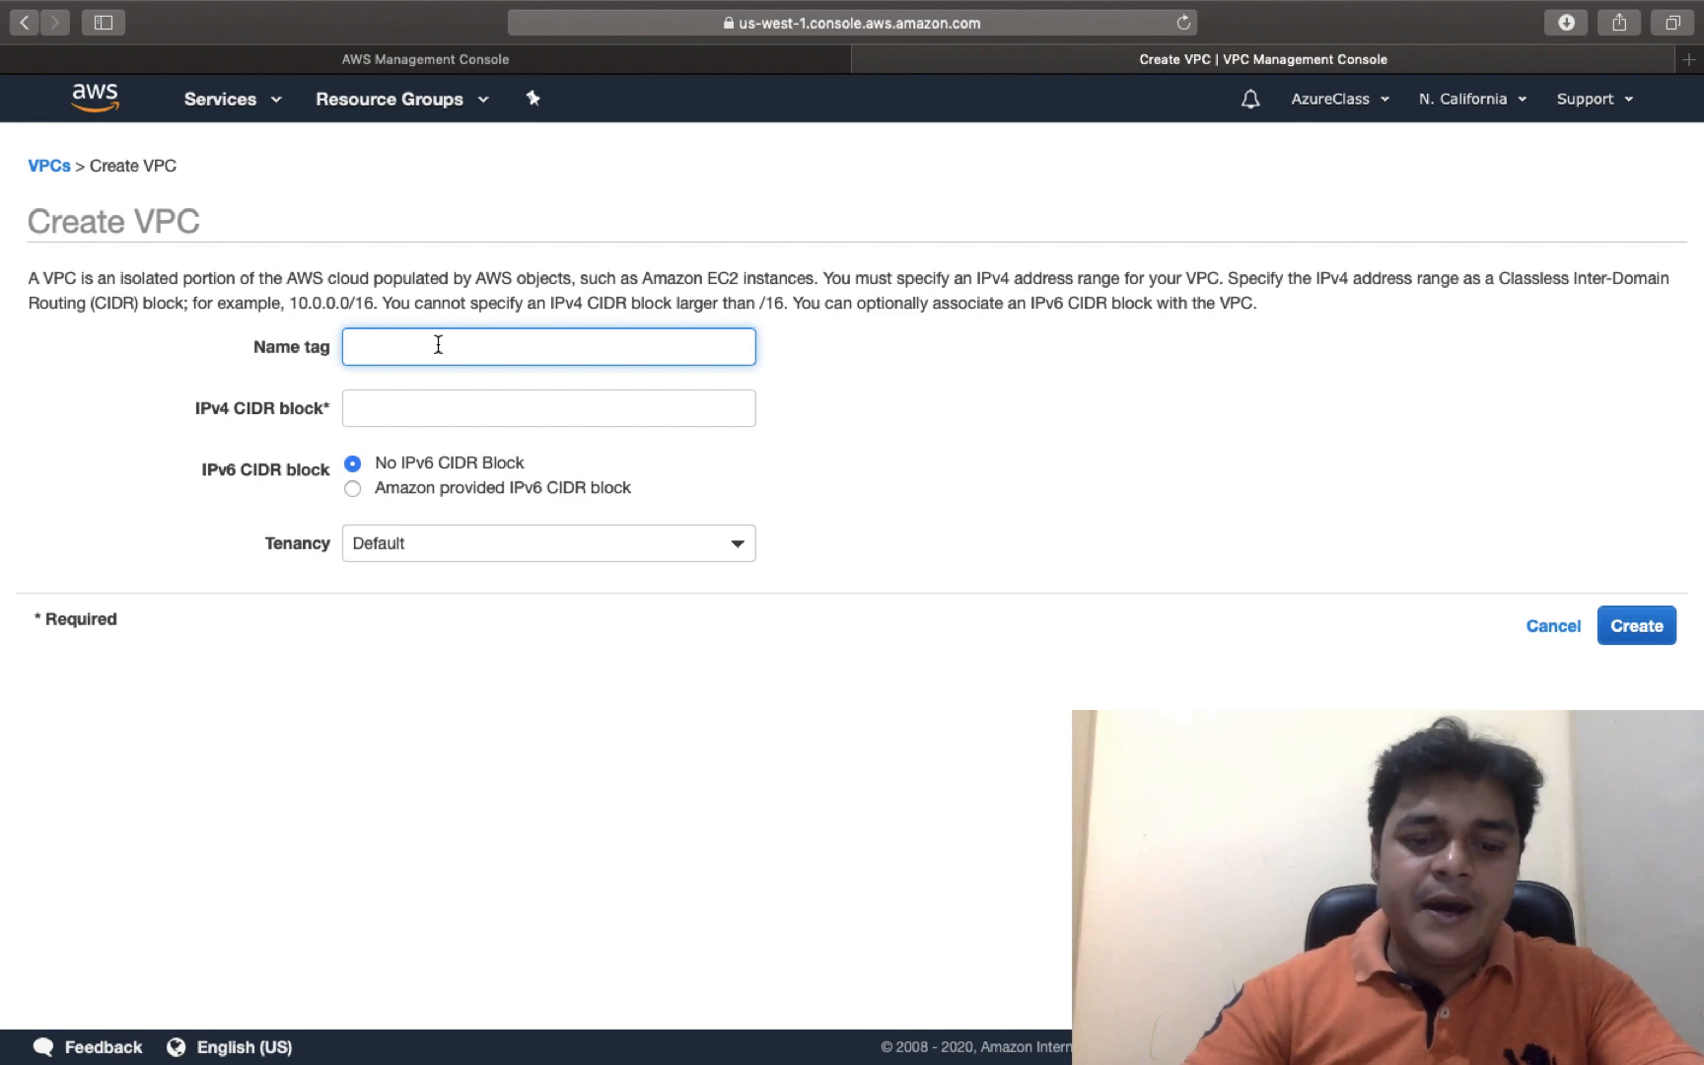
type("Traini")
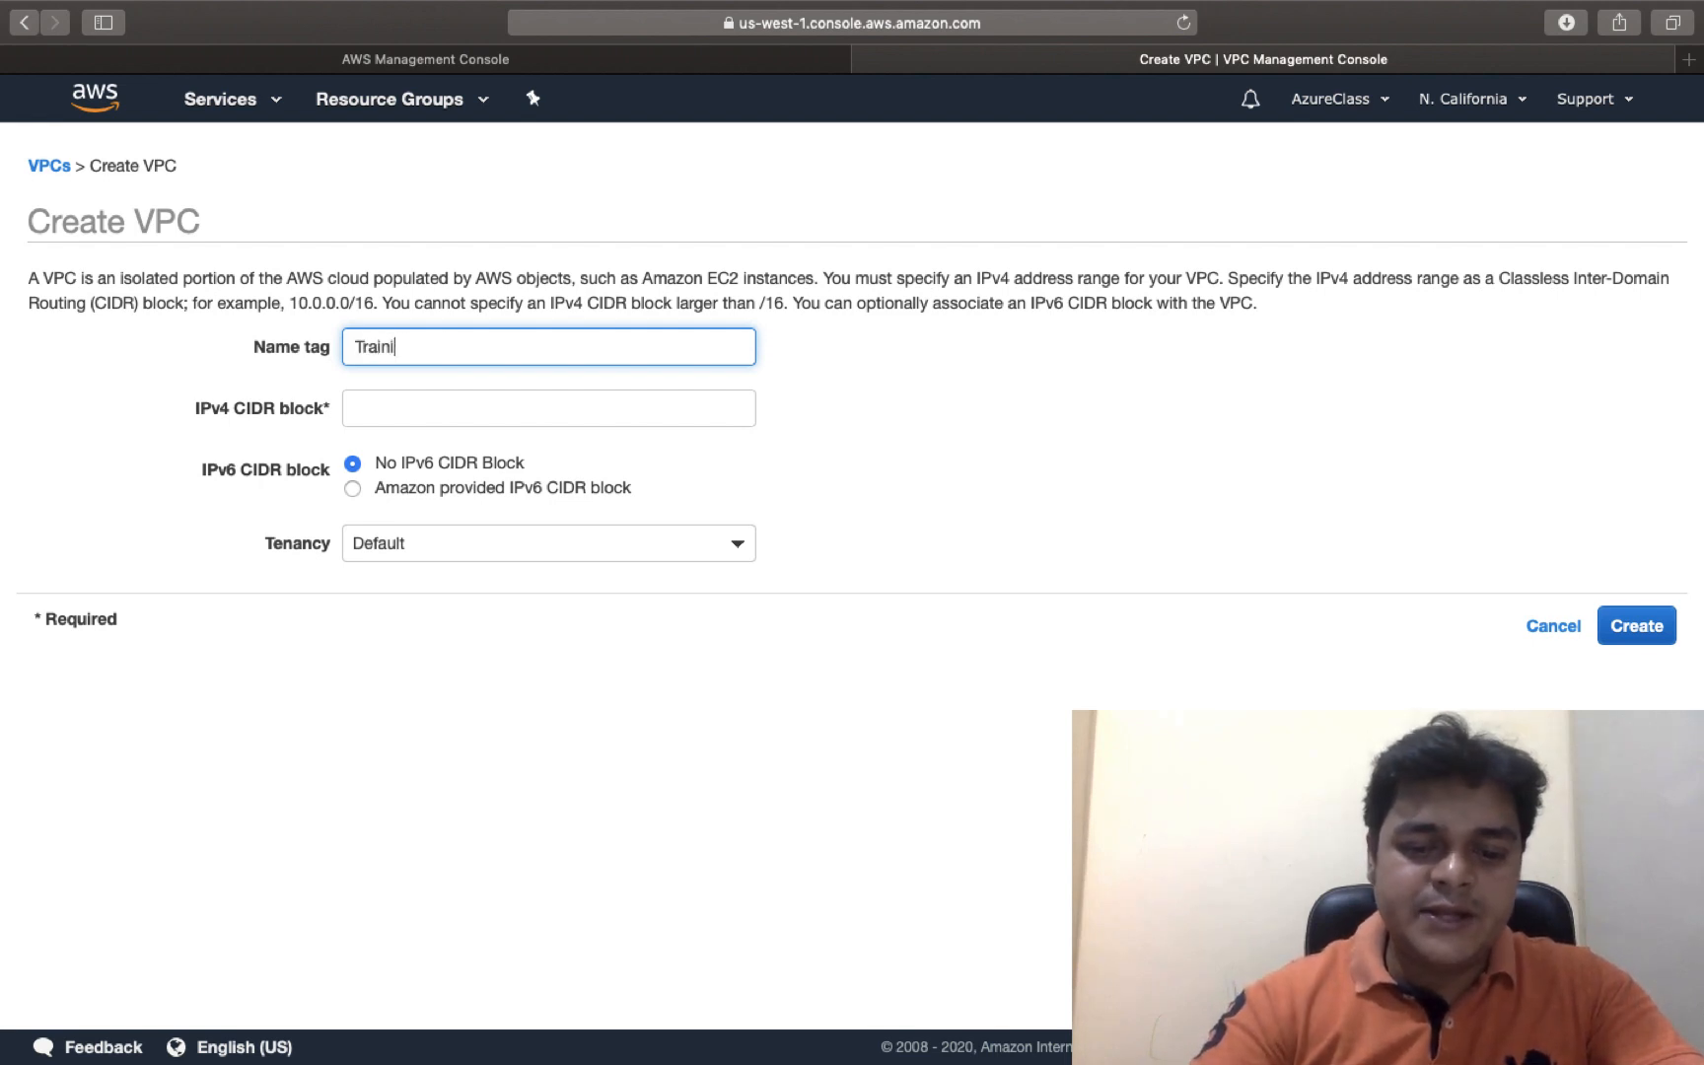
type("ng-v")
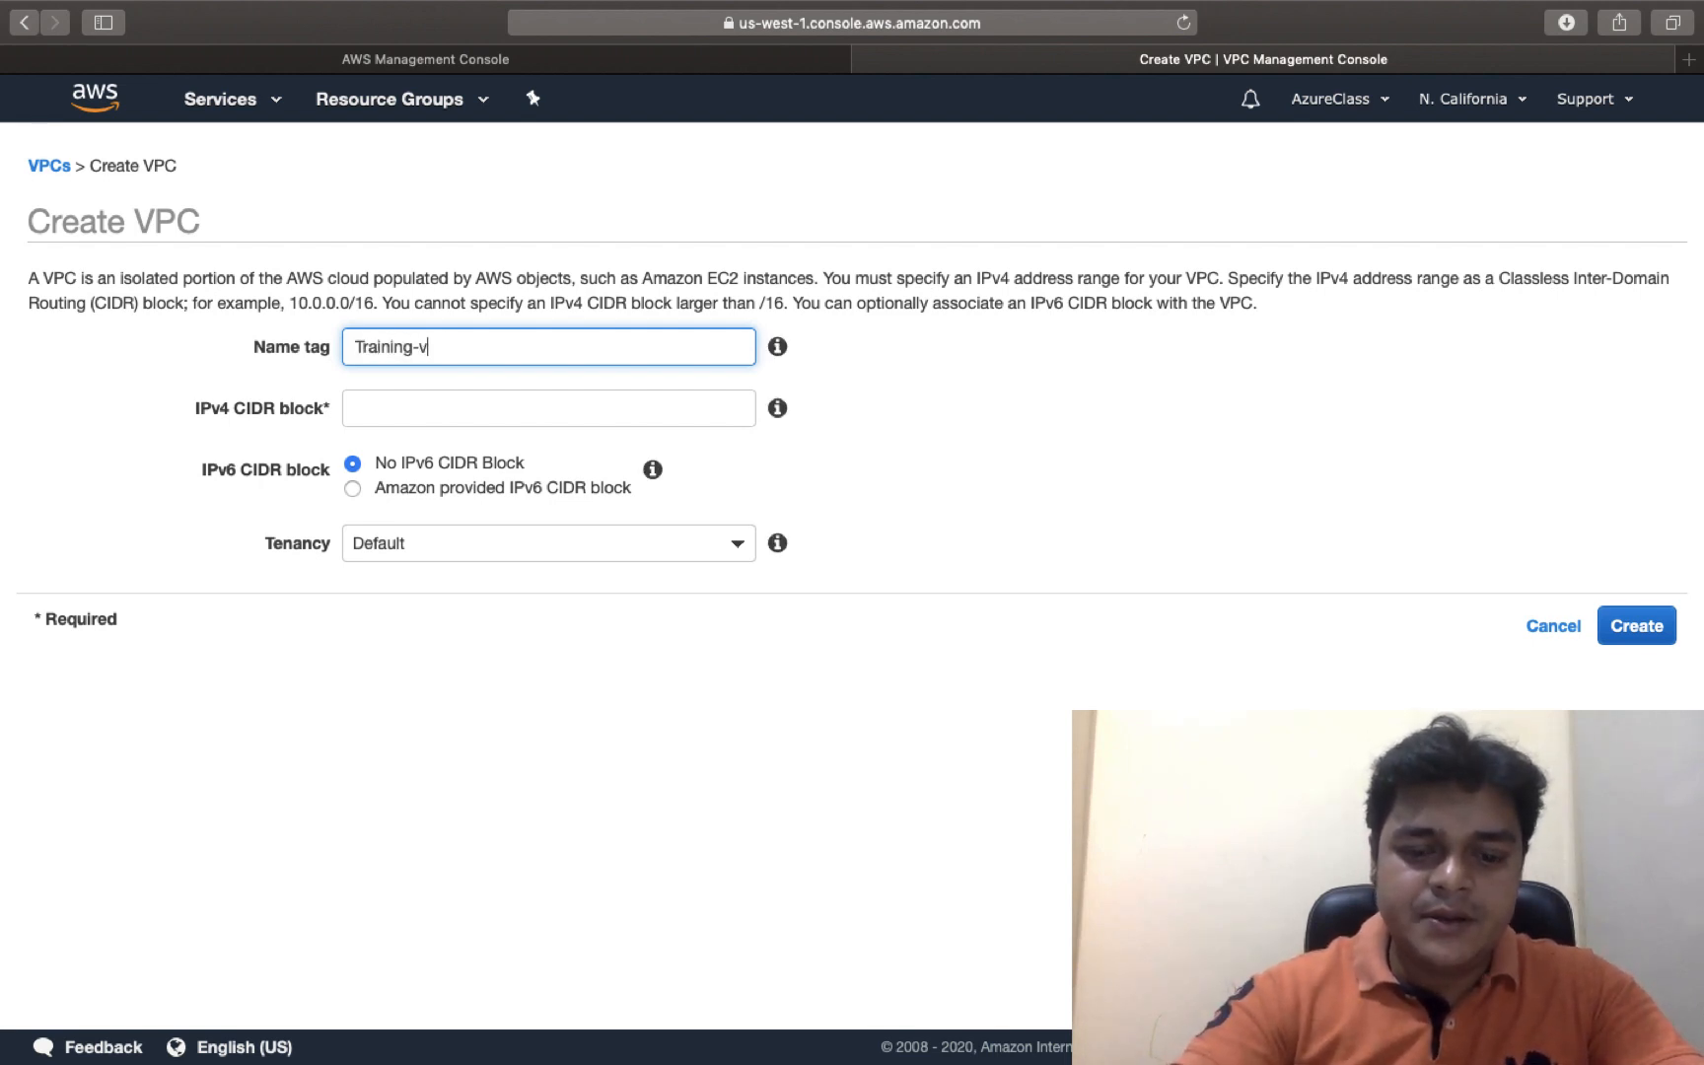
type("pc")
Set the new VPC's IPv4 CIDR block to 192.168.1.0/25
left_click(474, 406)
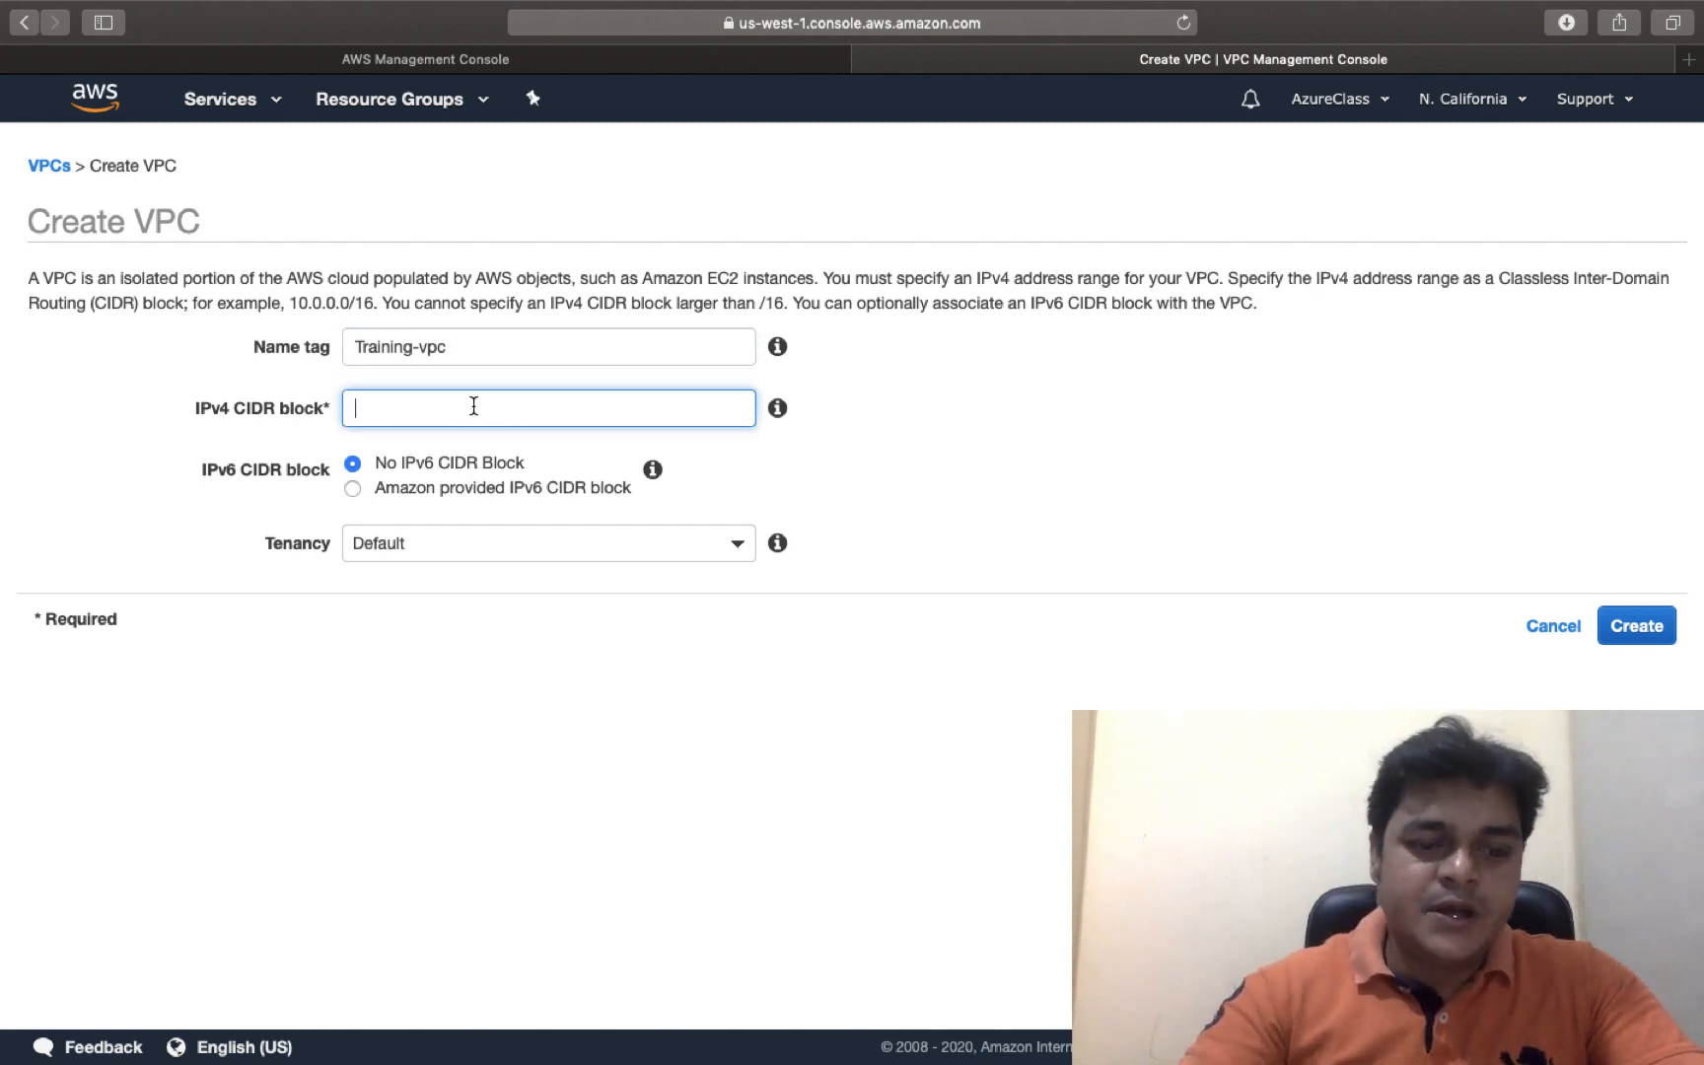
type("192.16")
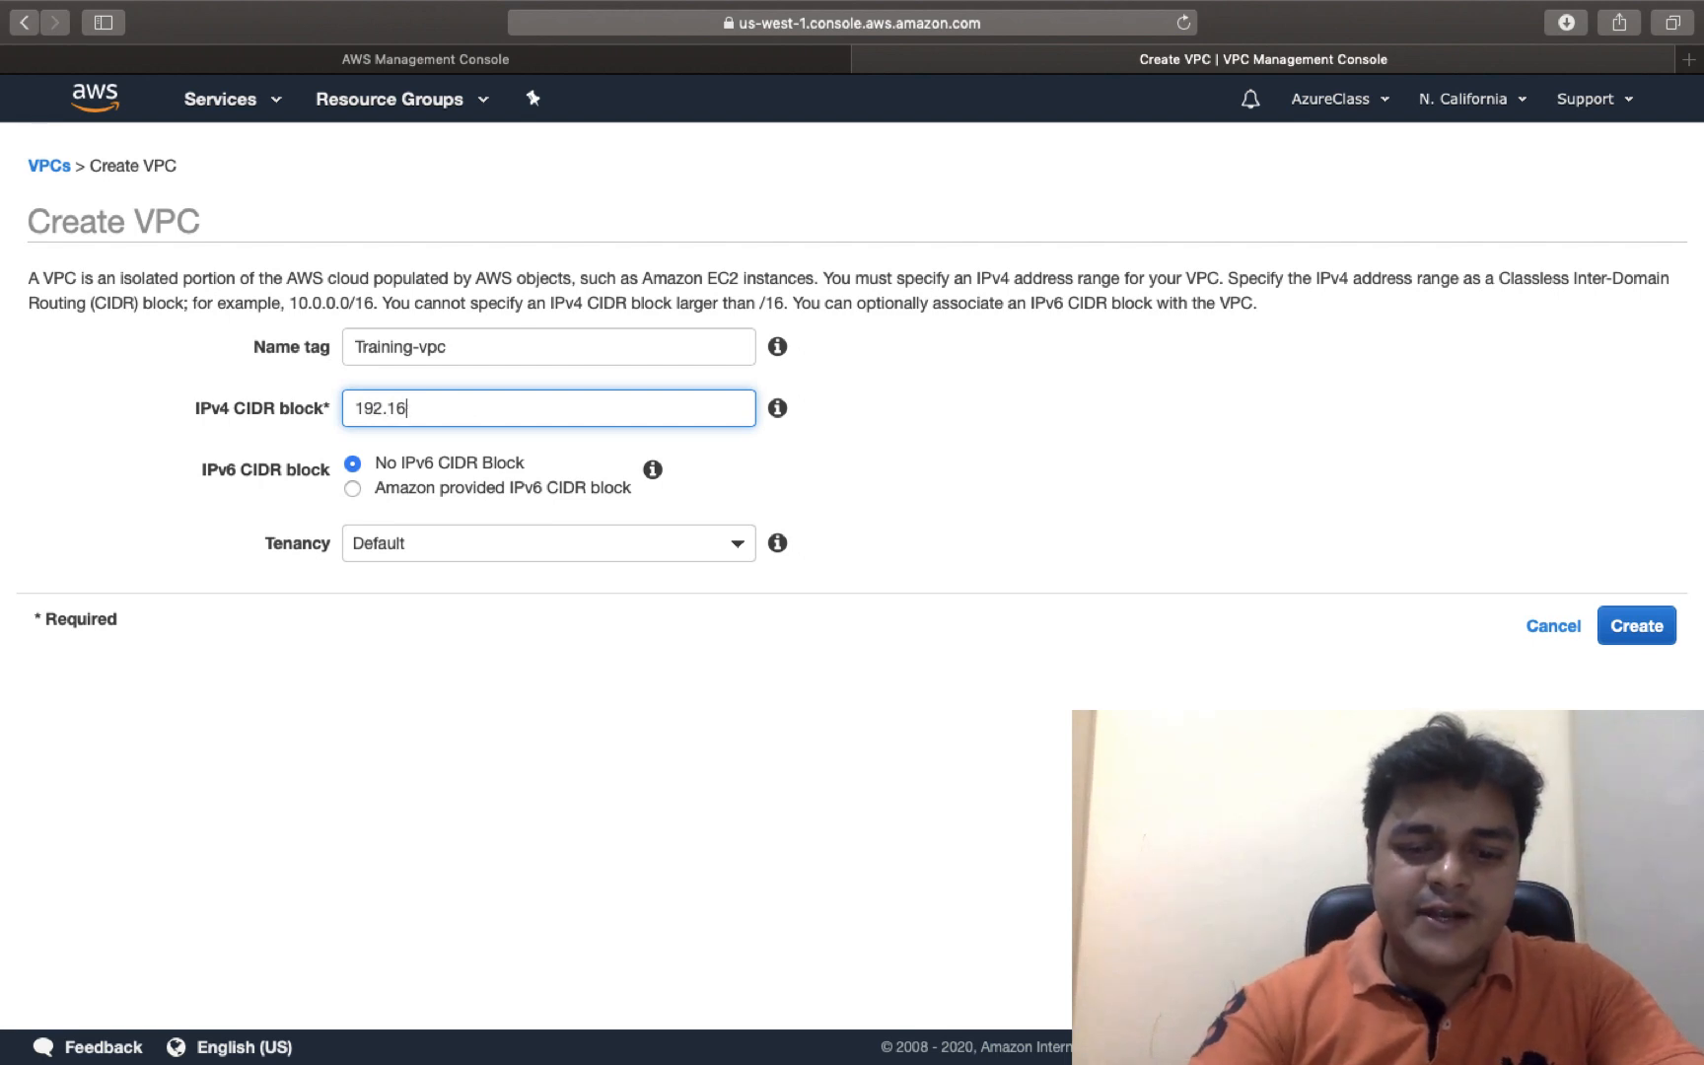
type("8.0.0")
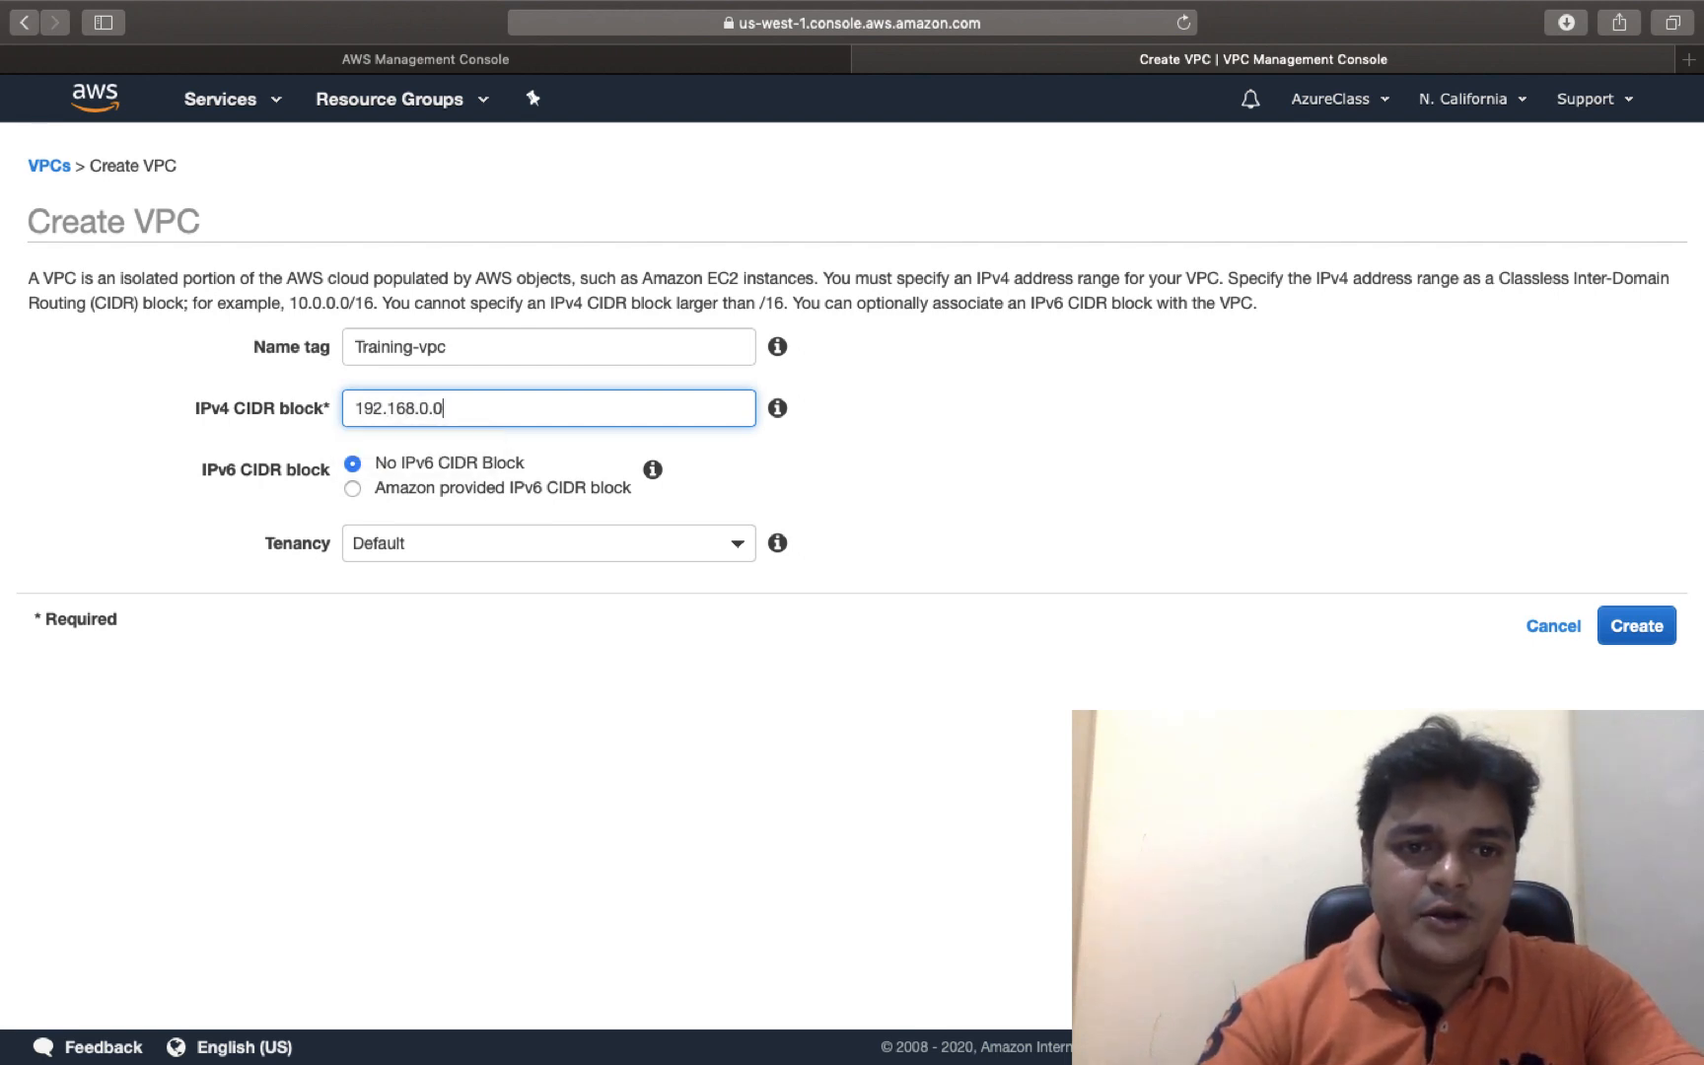
type("/")
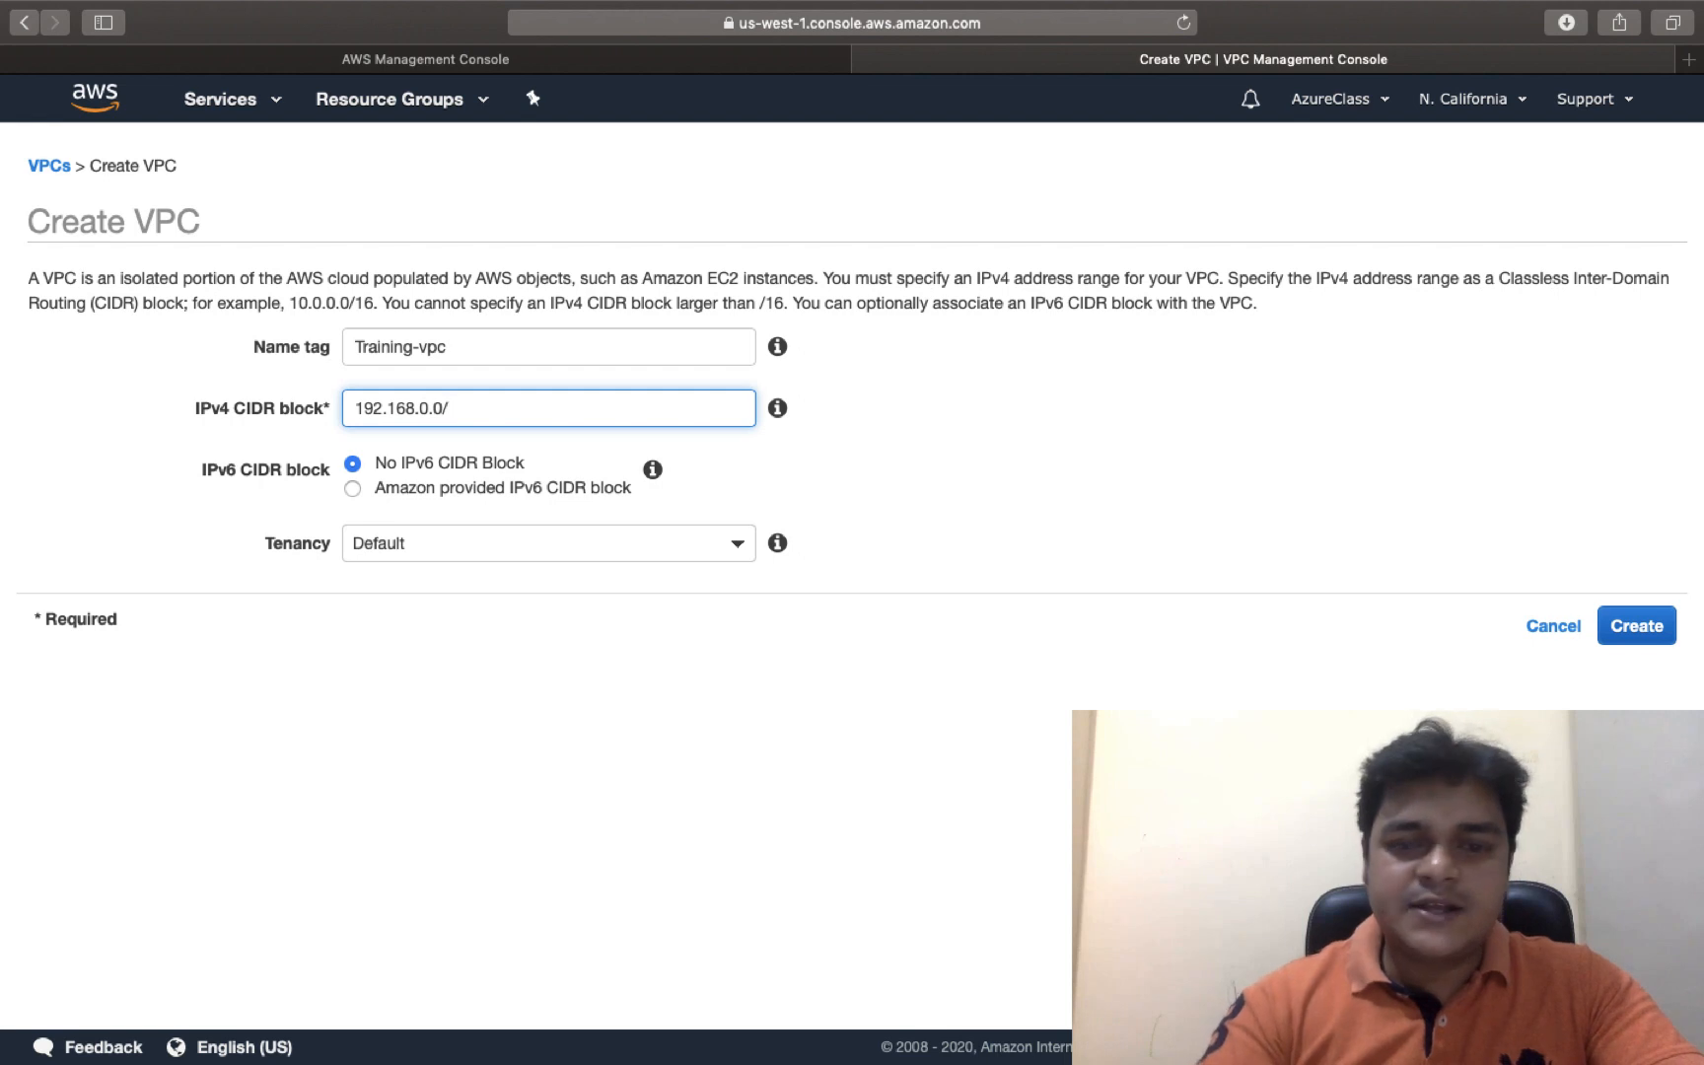
key("BackSpace")
key("BackSpace")
key("BackSpace")
key("BackSpace")
type("1.0")
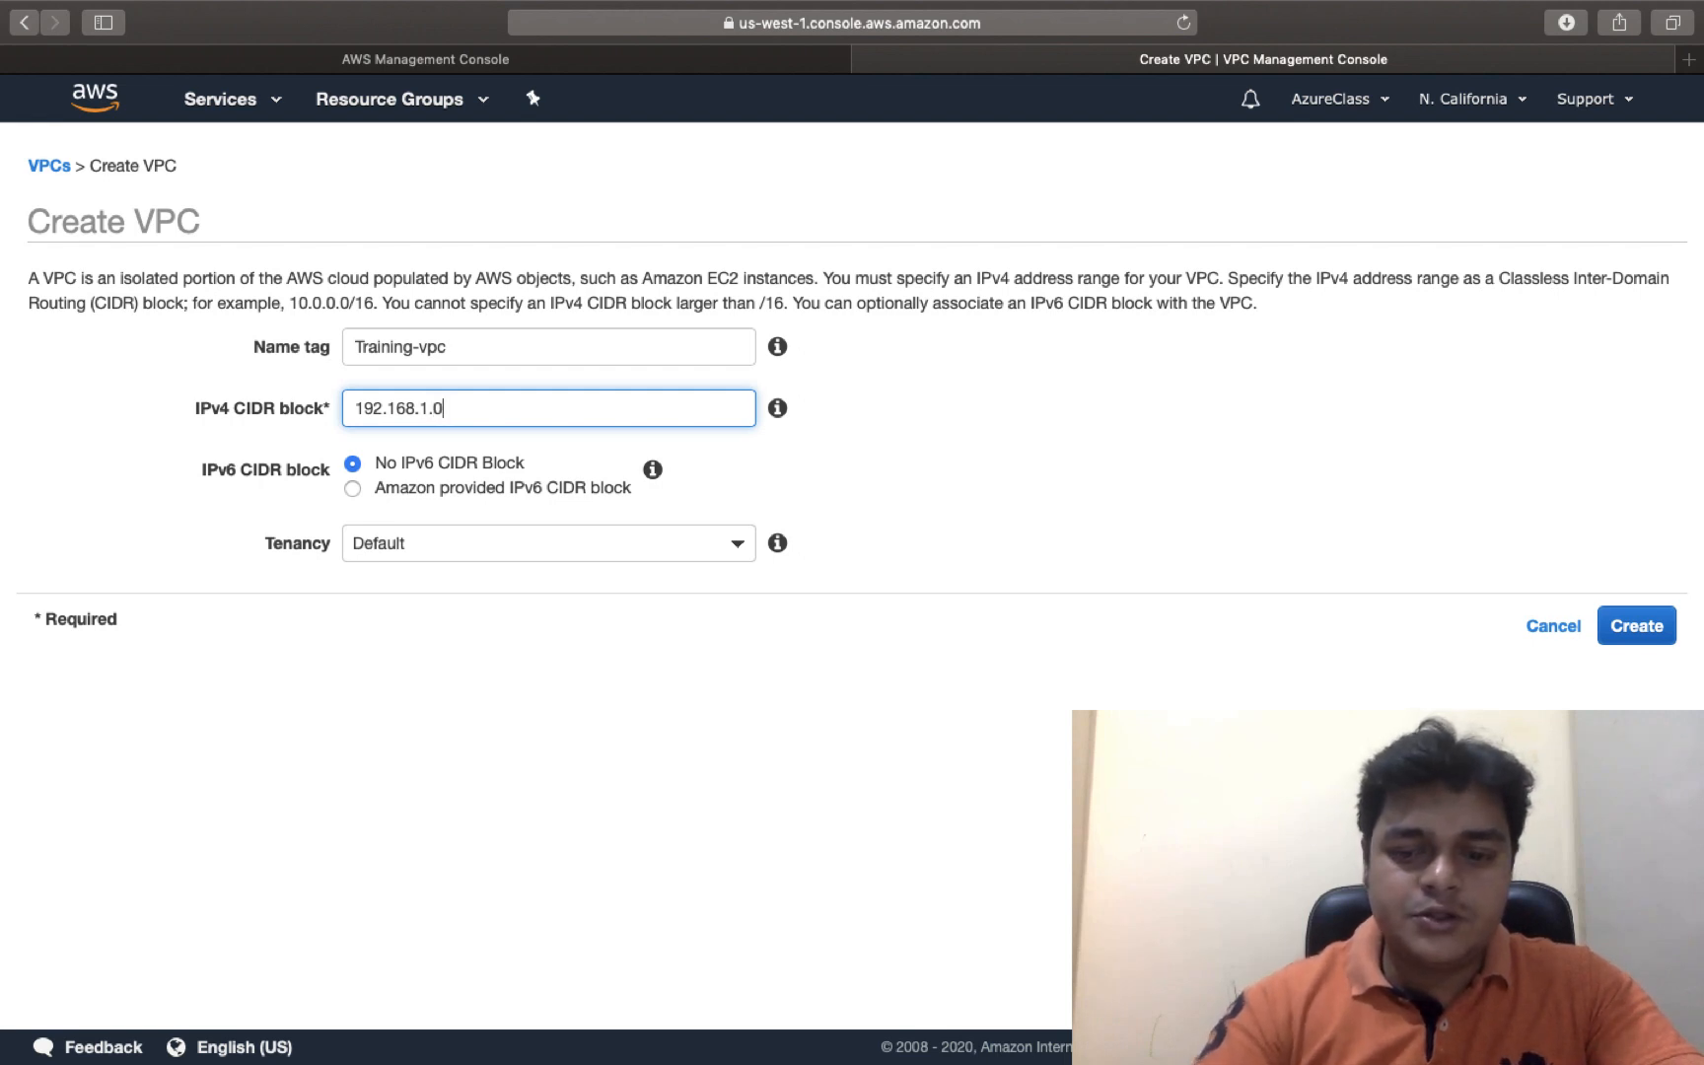
type("/")
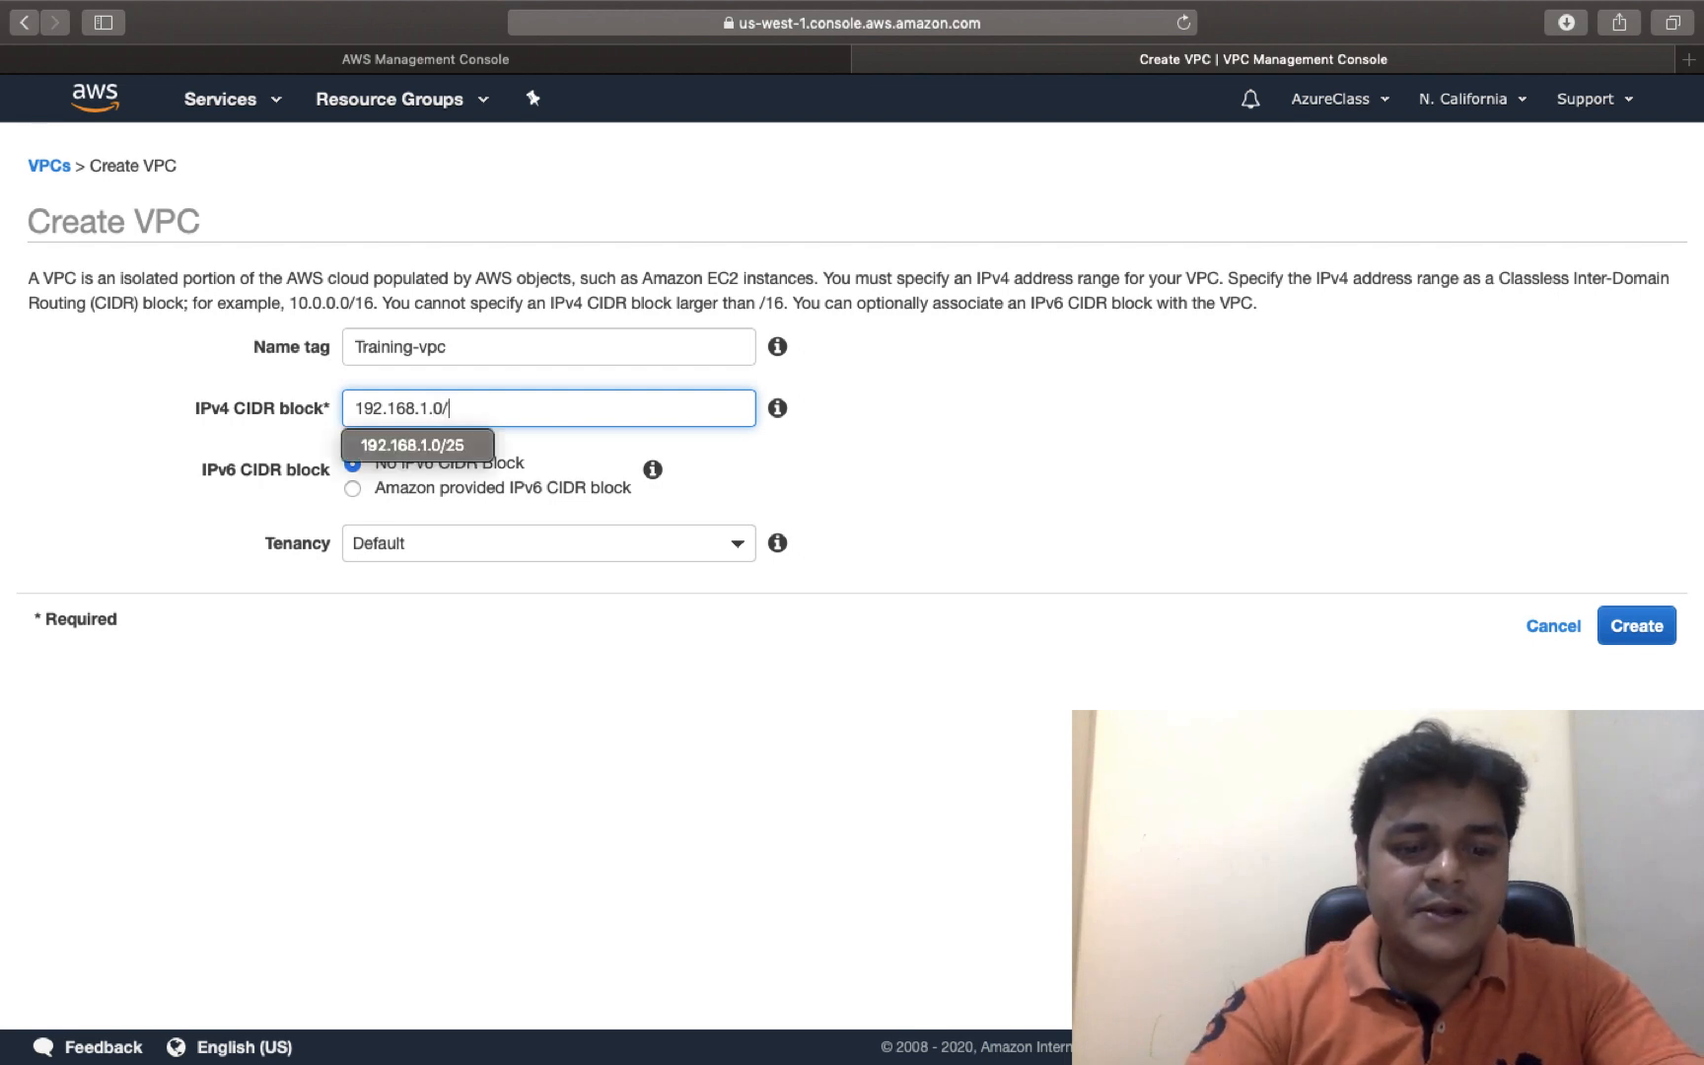
type("25")
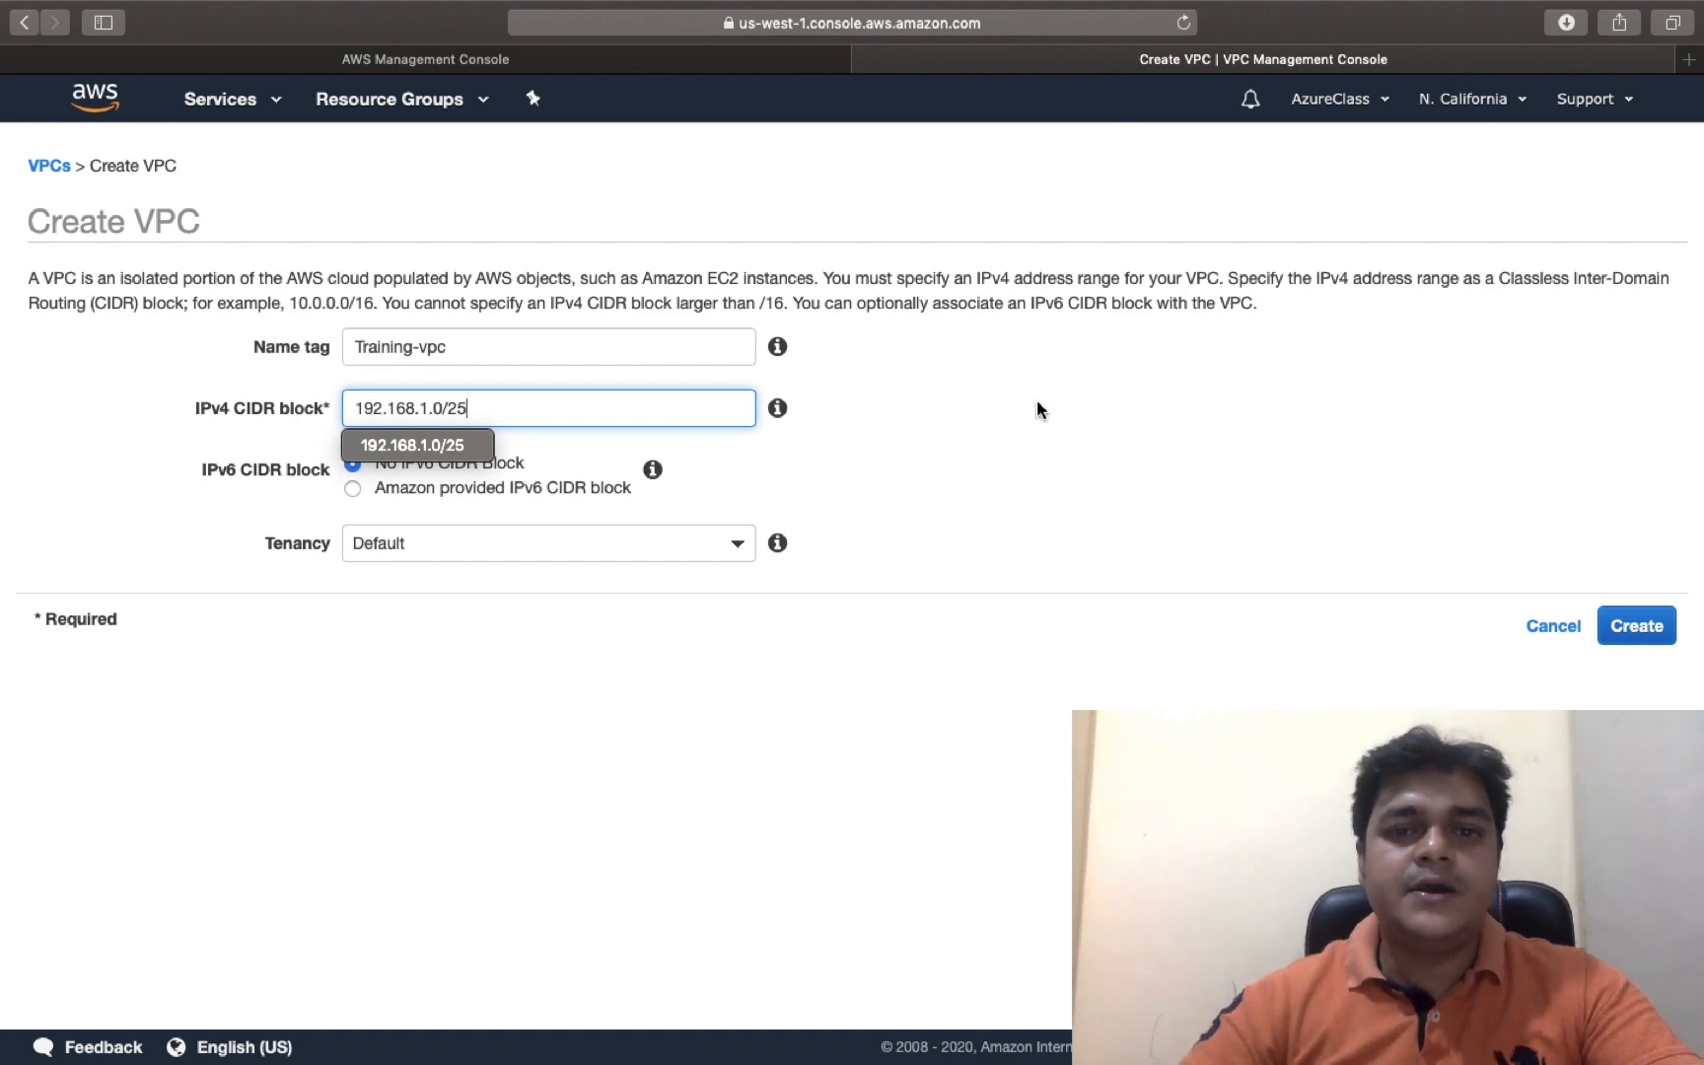
left_click(1040, 413)
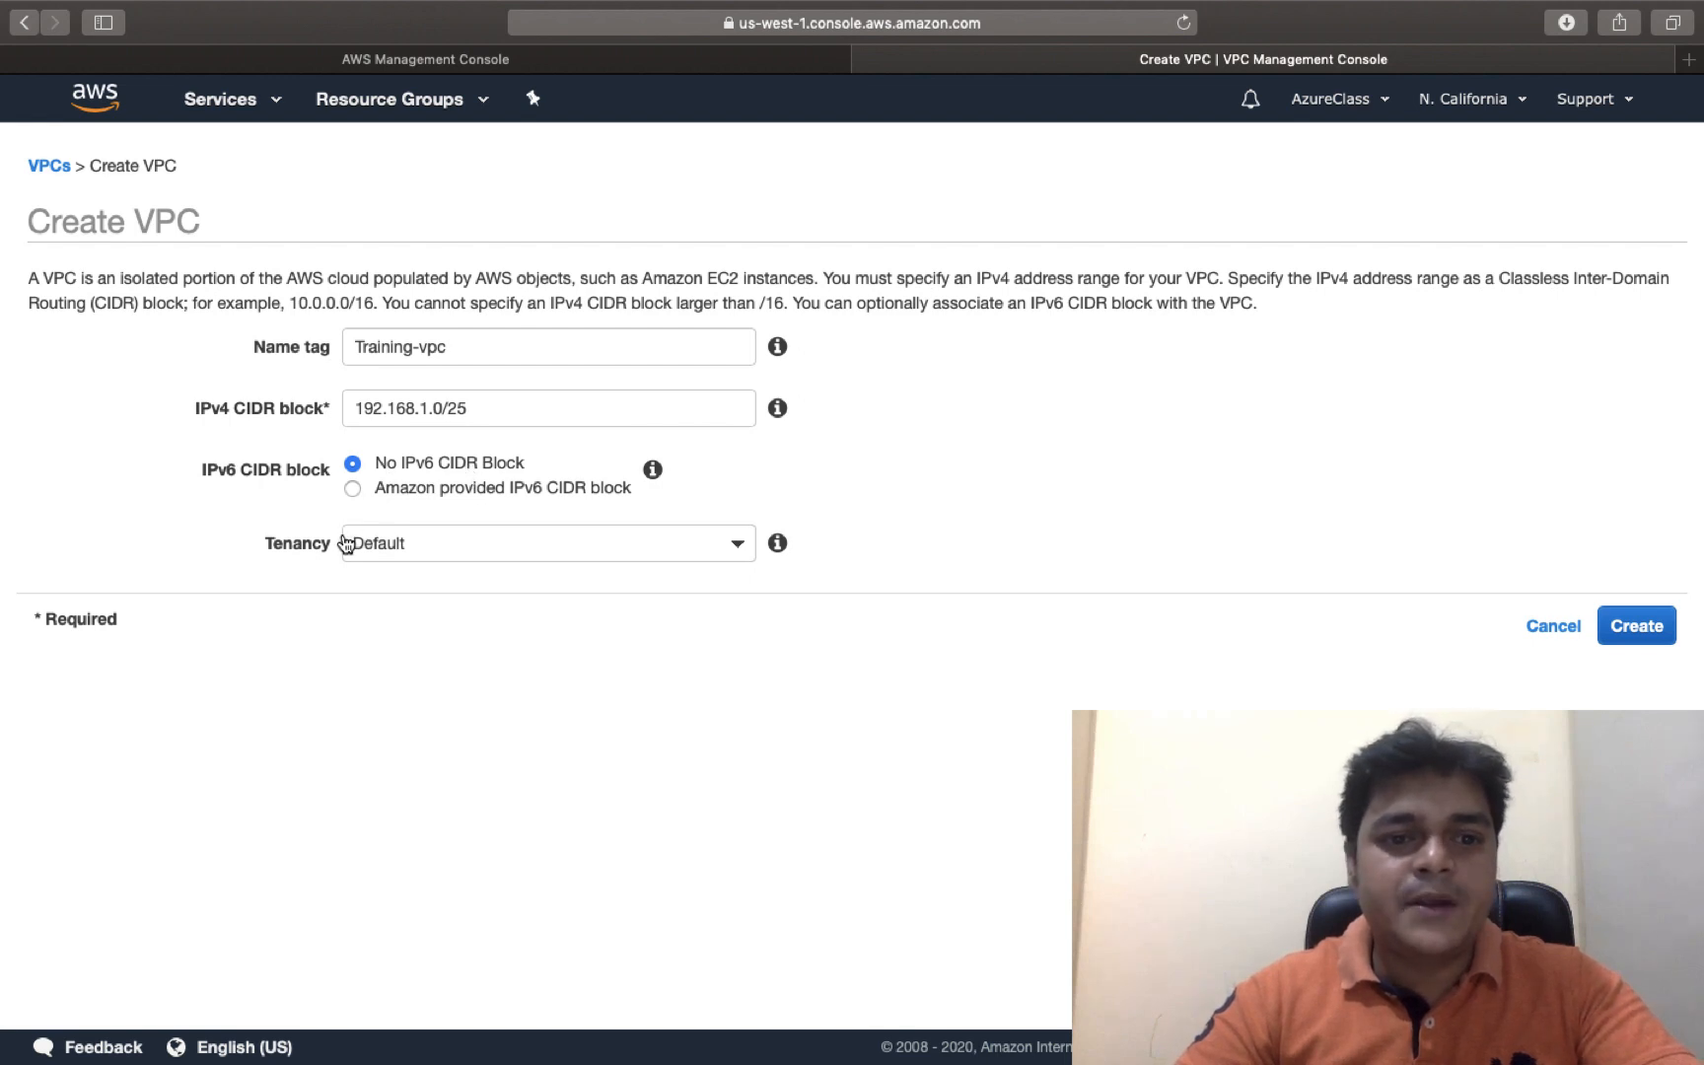
Create the VPC with Default tenancy, and widen the Name column in the VPC list
left_click(425, 549)
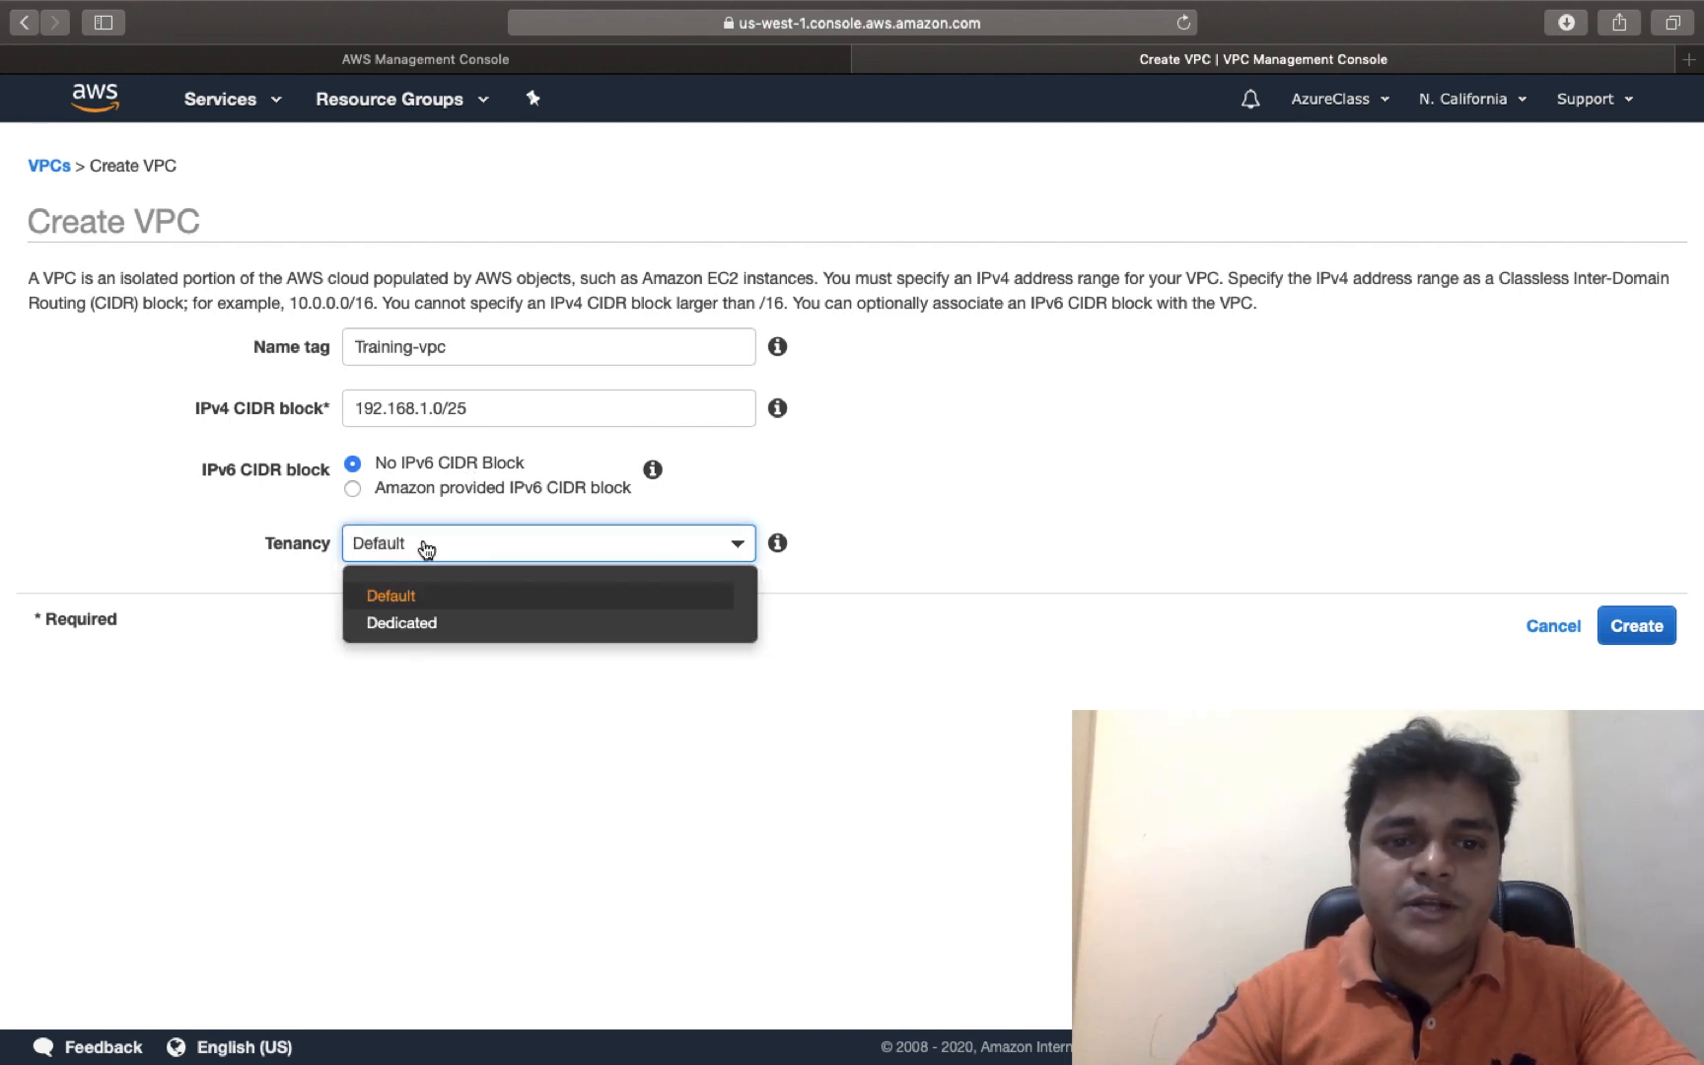
left_click(883, 483)
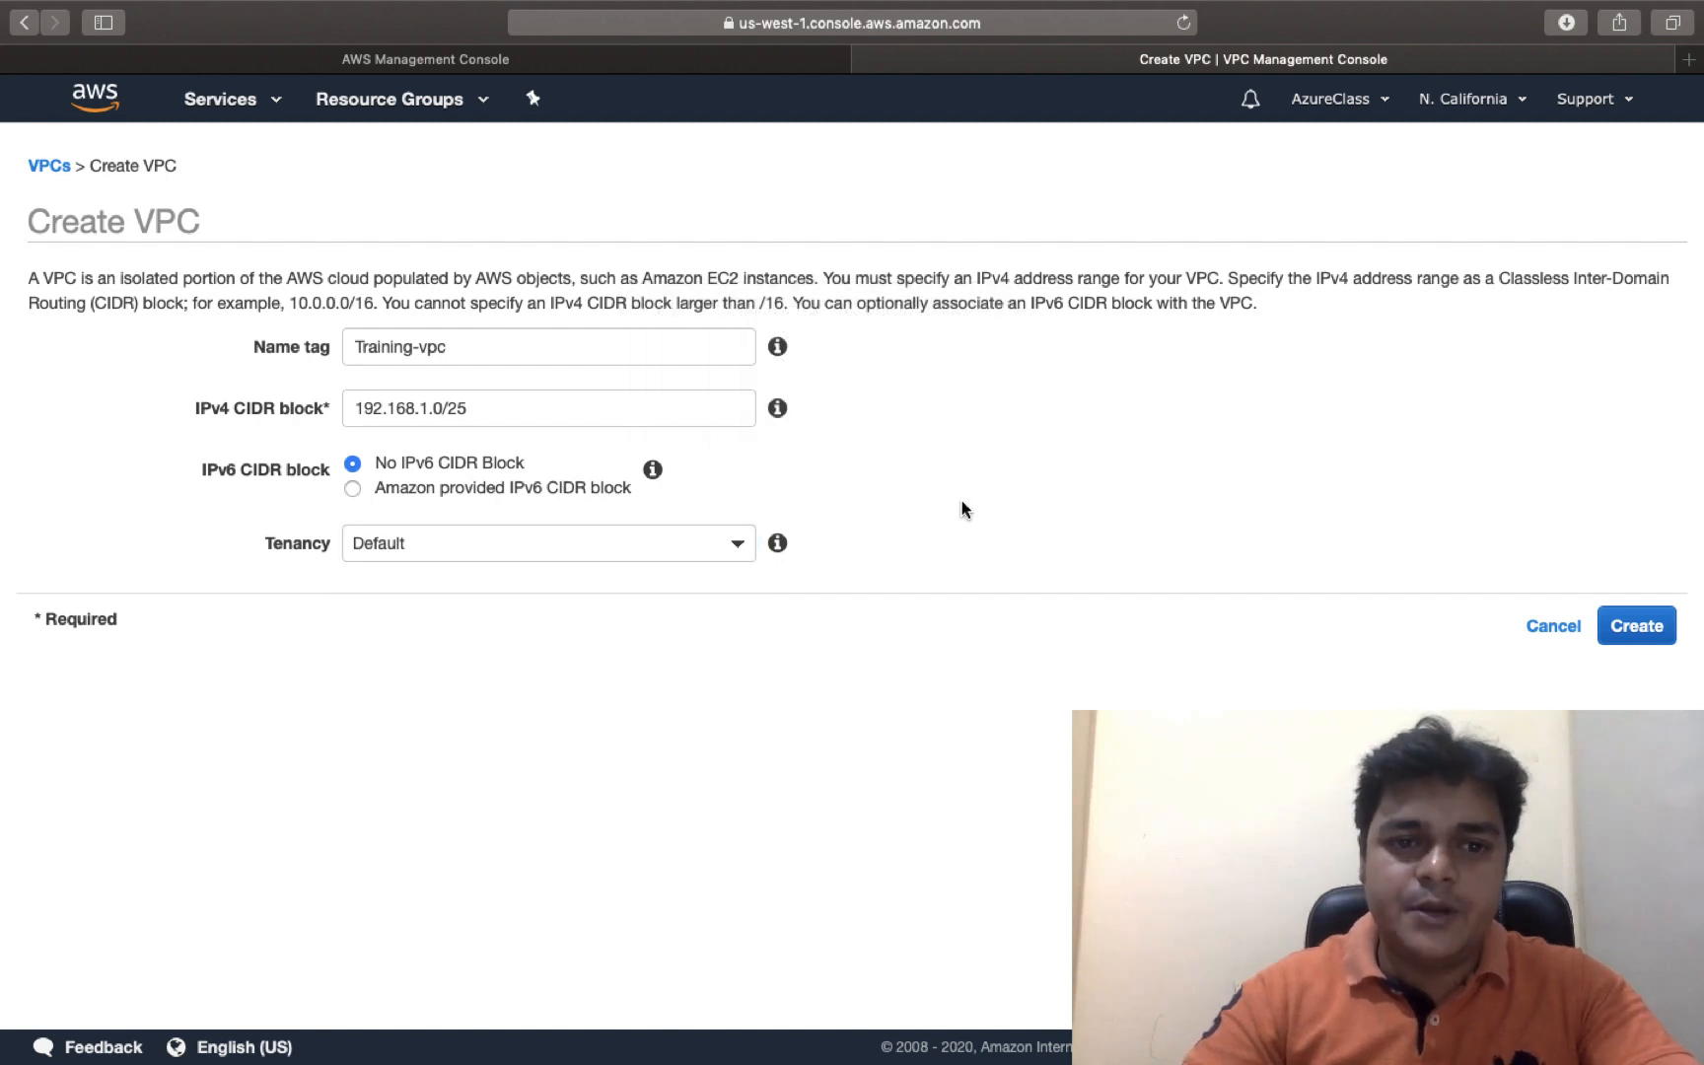
left_click(1651, 634)
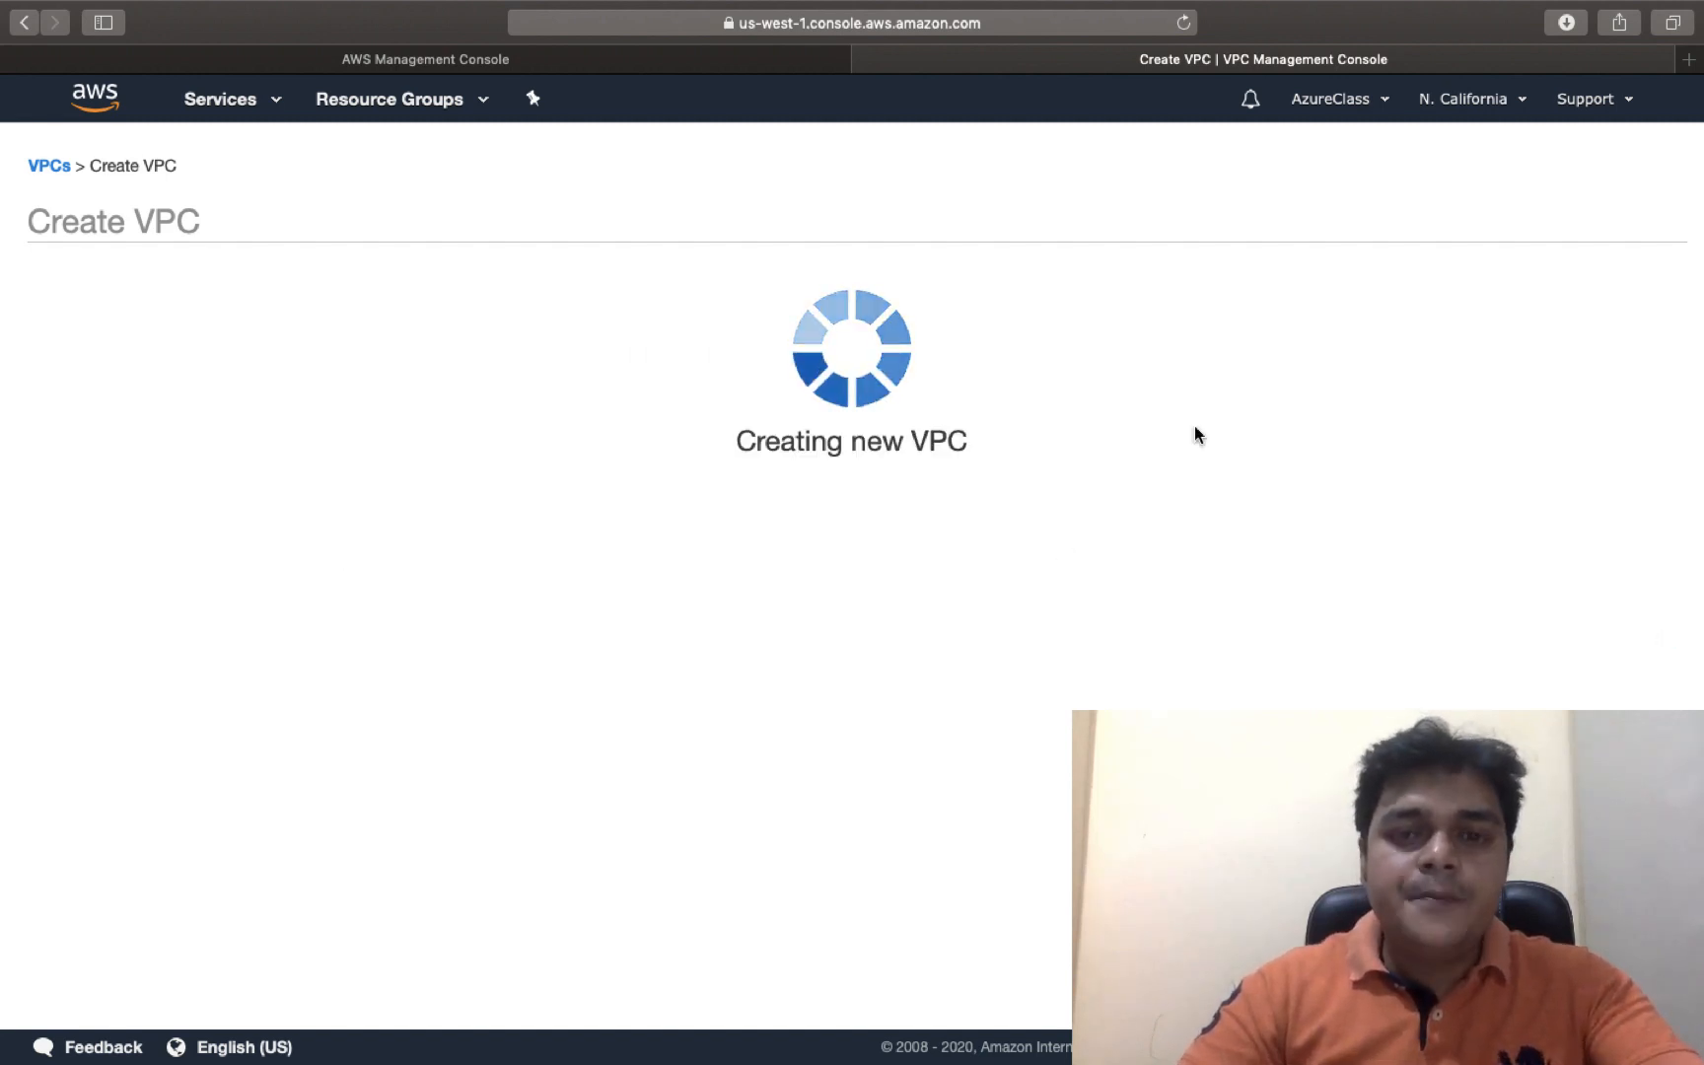
left_click(1101, 431)
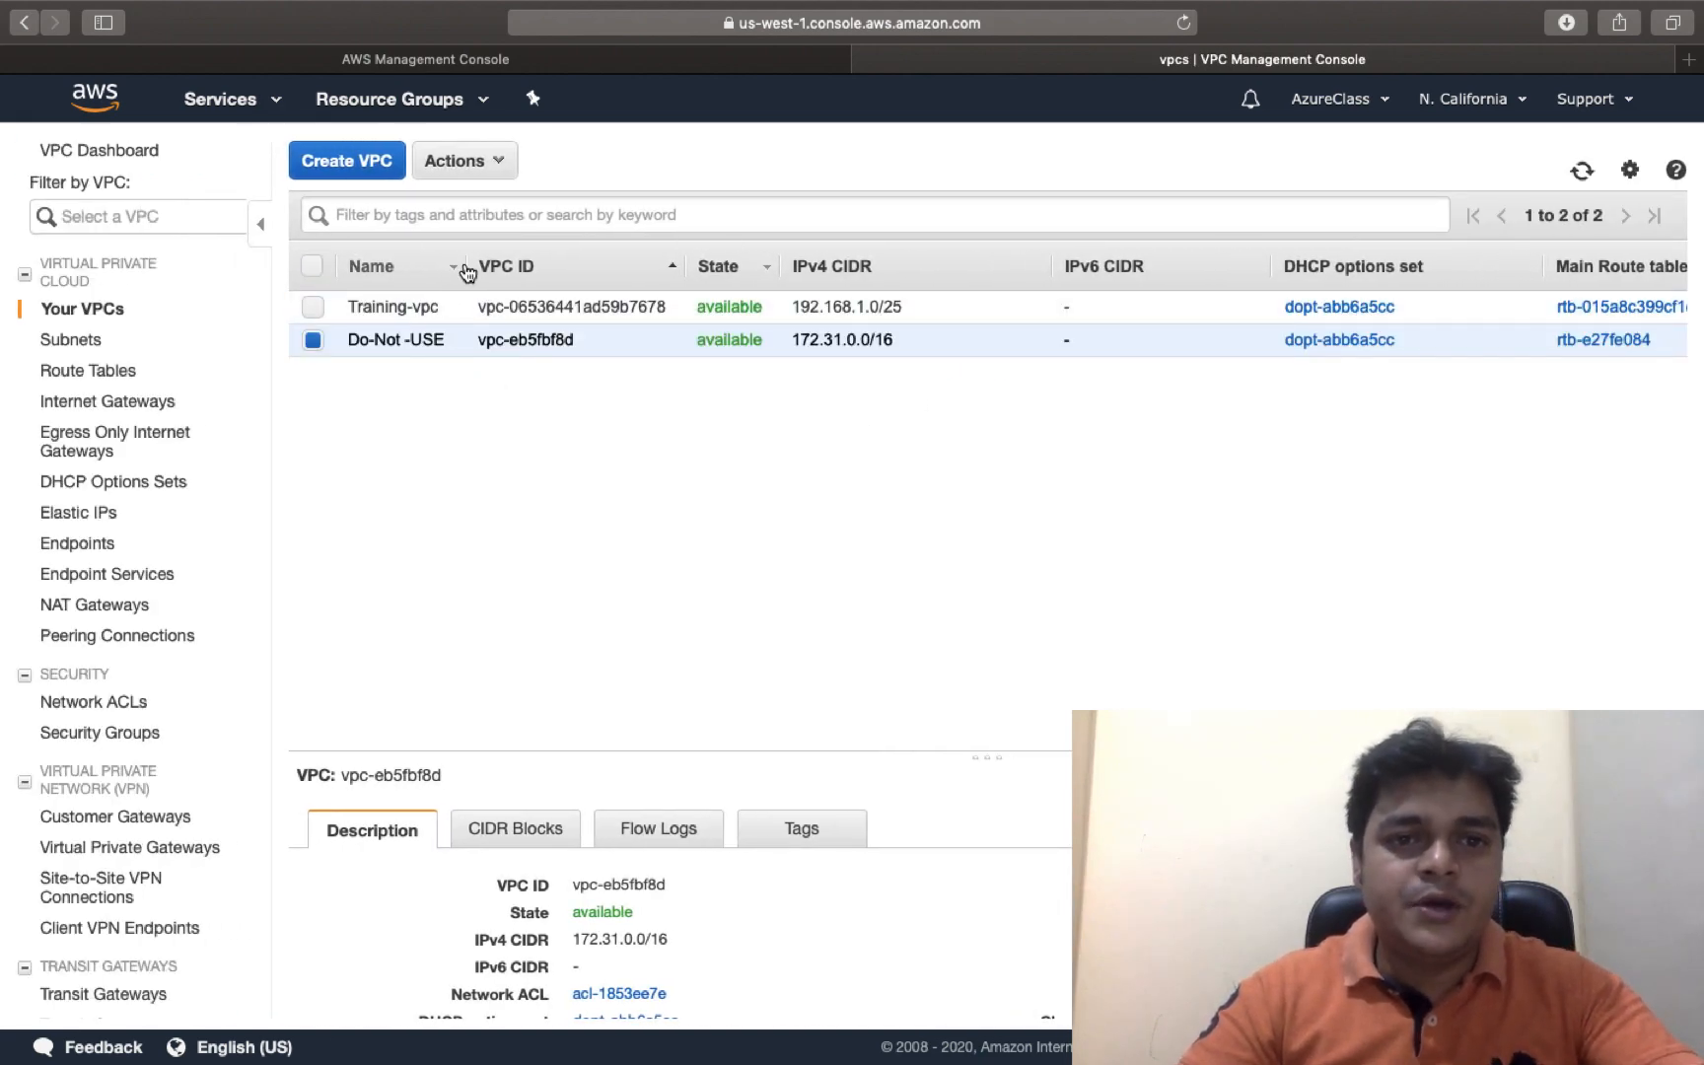
left_click_drag(459, 269, 549, 266)
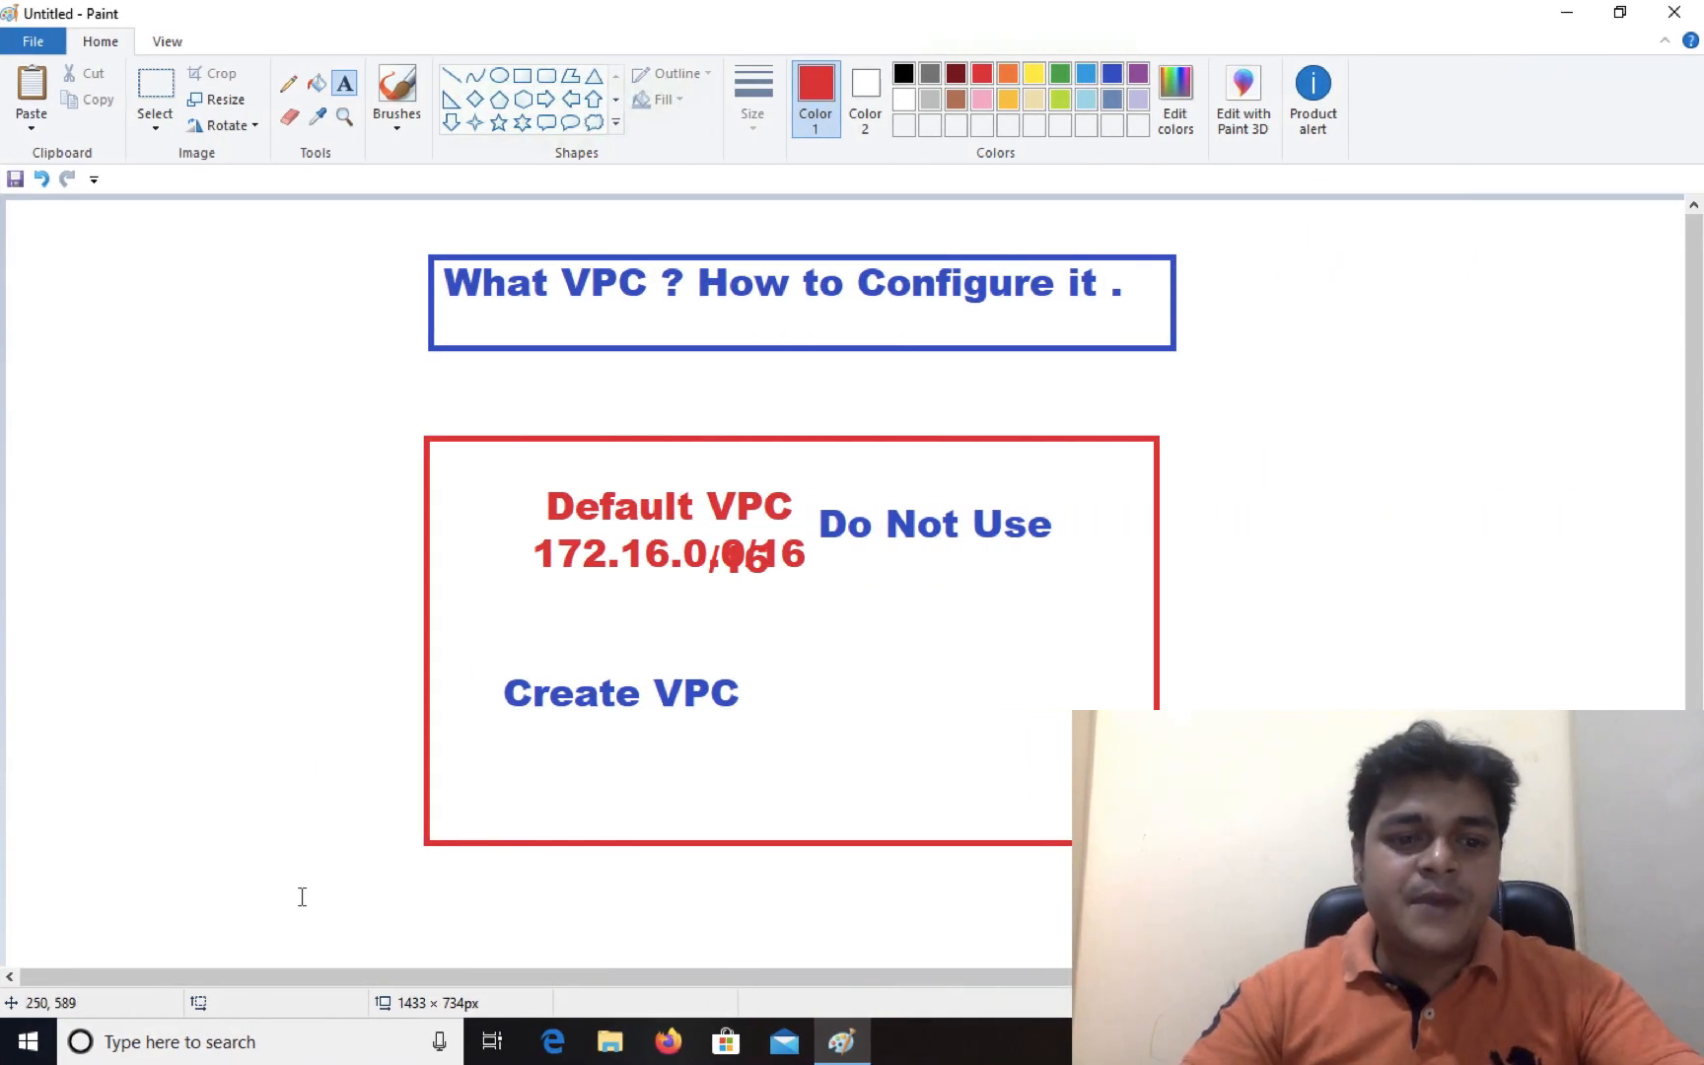
Switch to Paint and add the red text "Create VPC---" beneath the red rectangle
left_click(229, 888)
type("C")
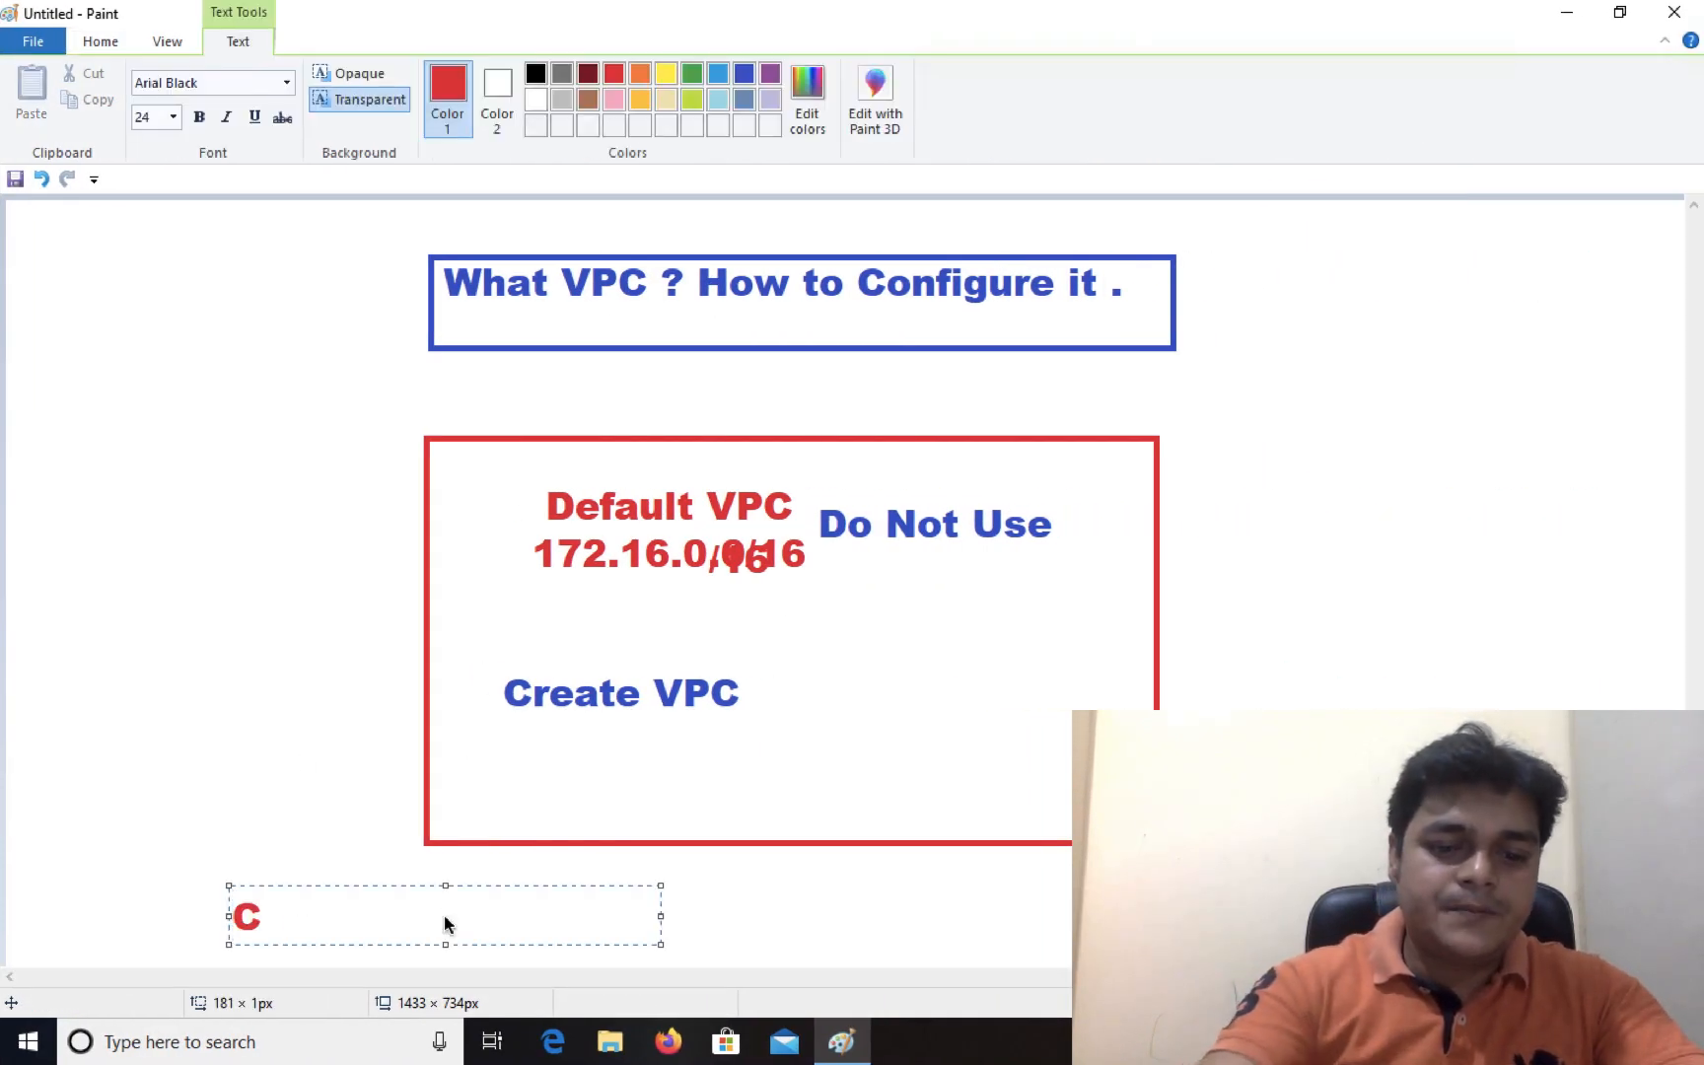
type("reate V")
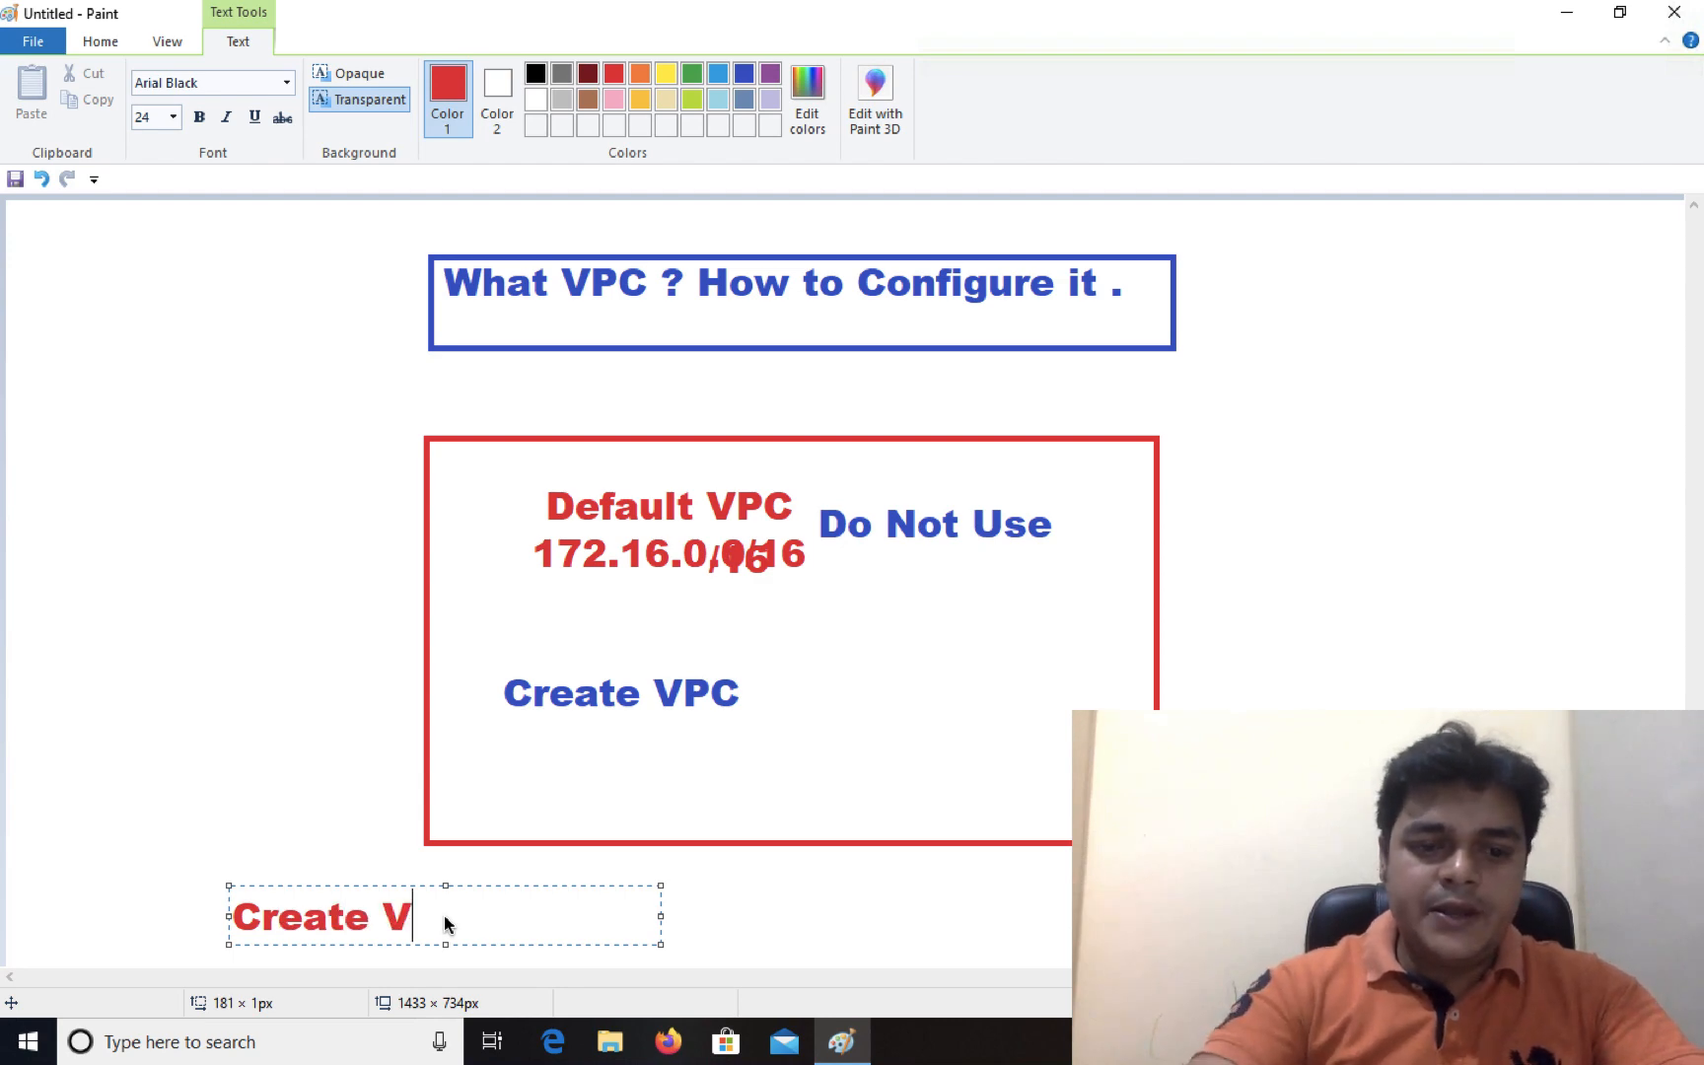
type("PC-")
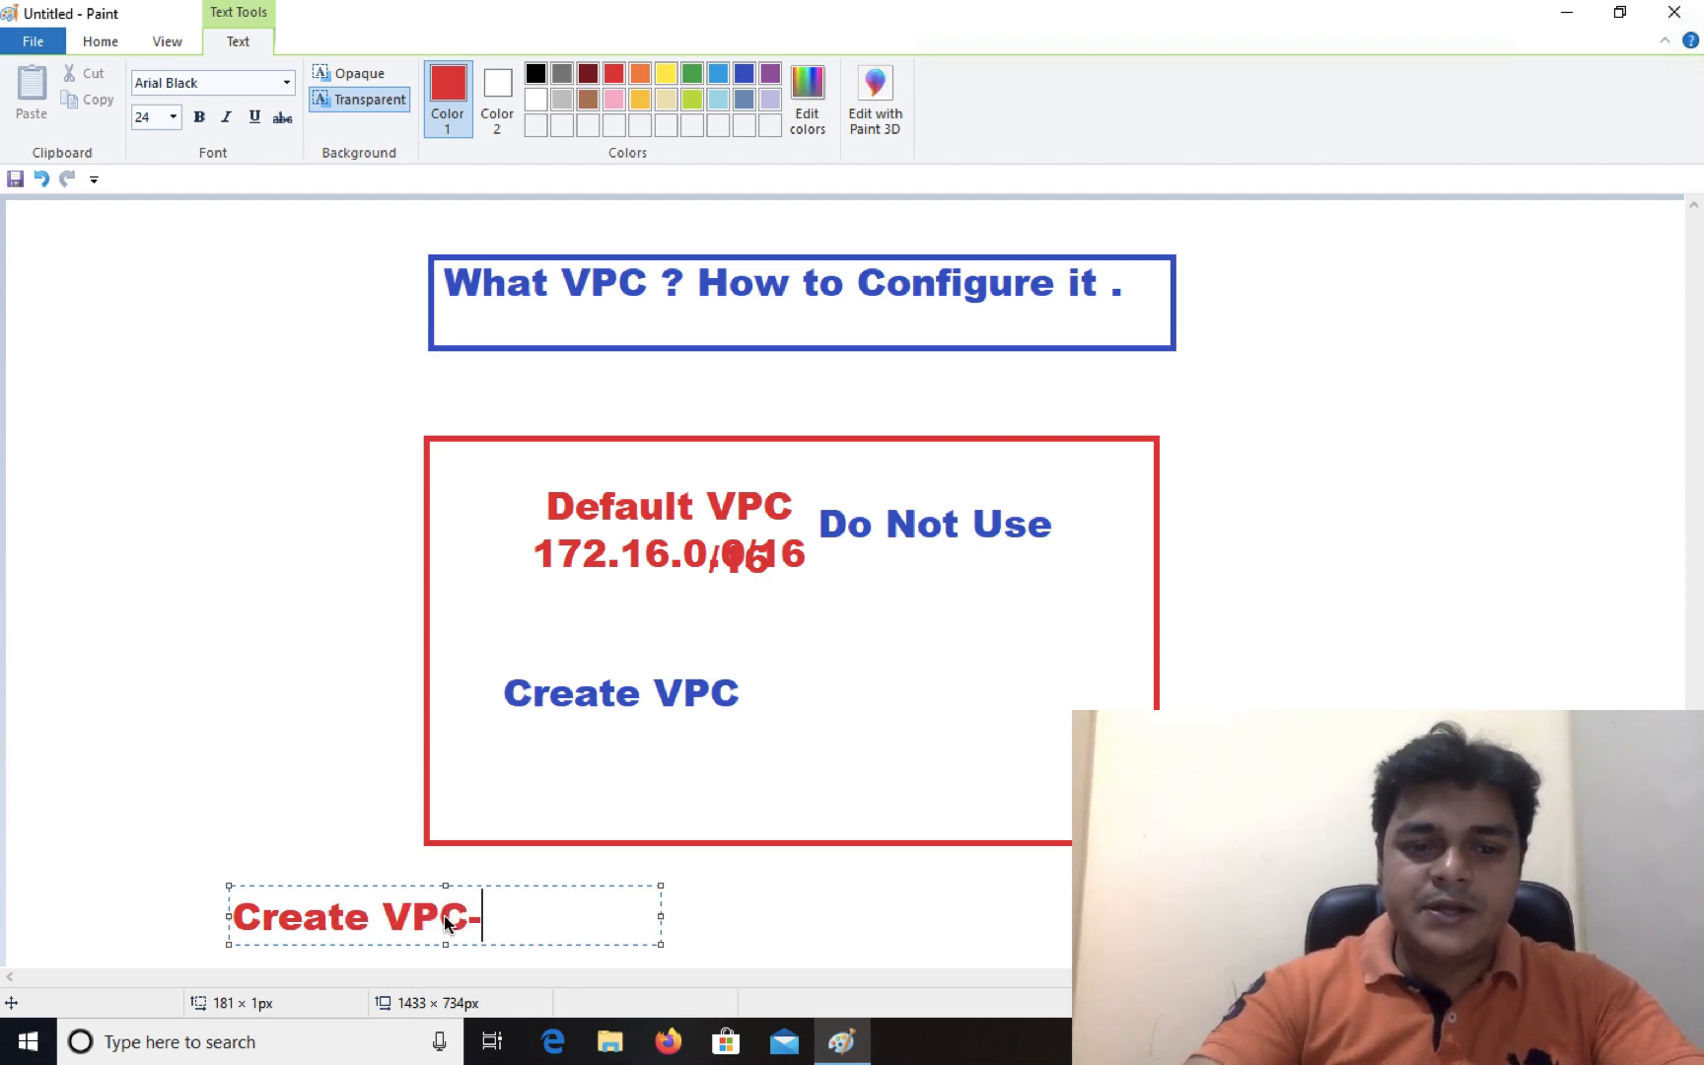
type("-")
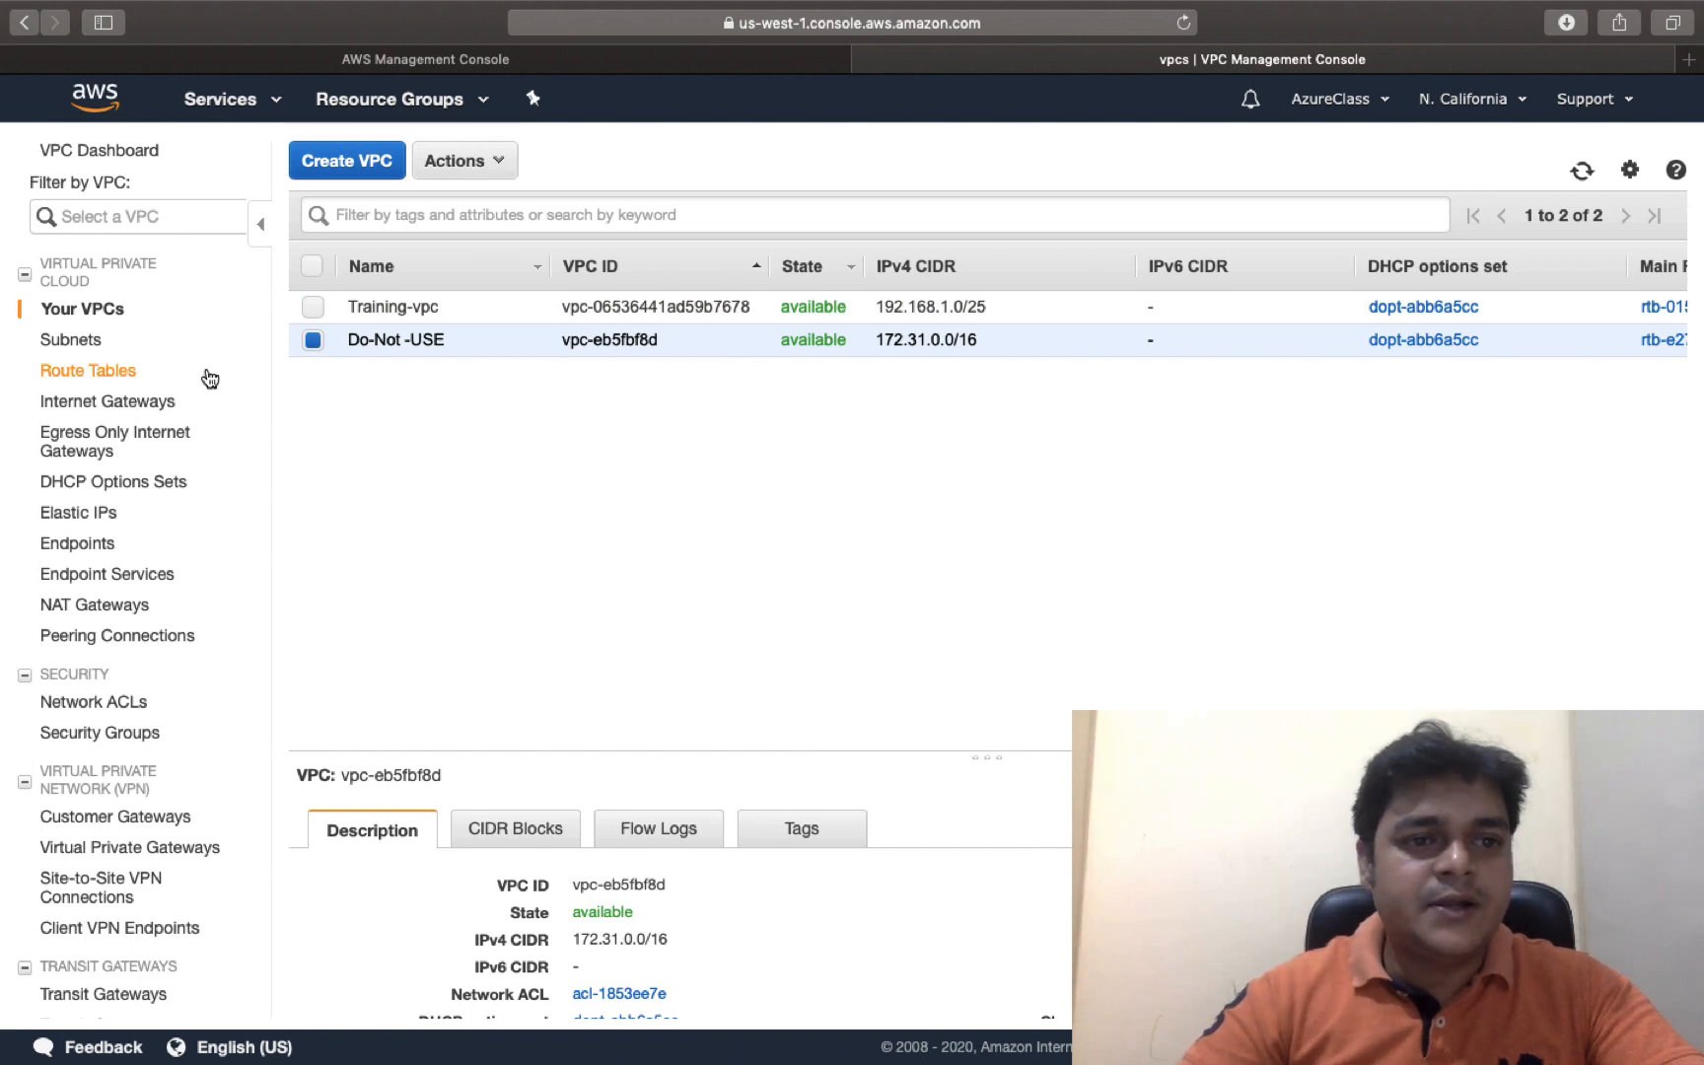
Switch back to the AWS console, start creating a new subnet and set its name tag to "Training-subnet"
left_click(93, 352)
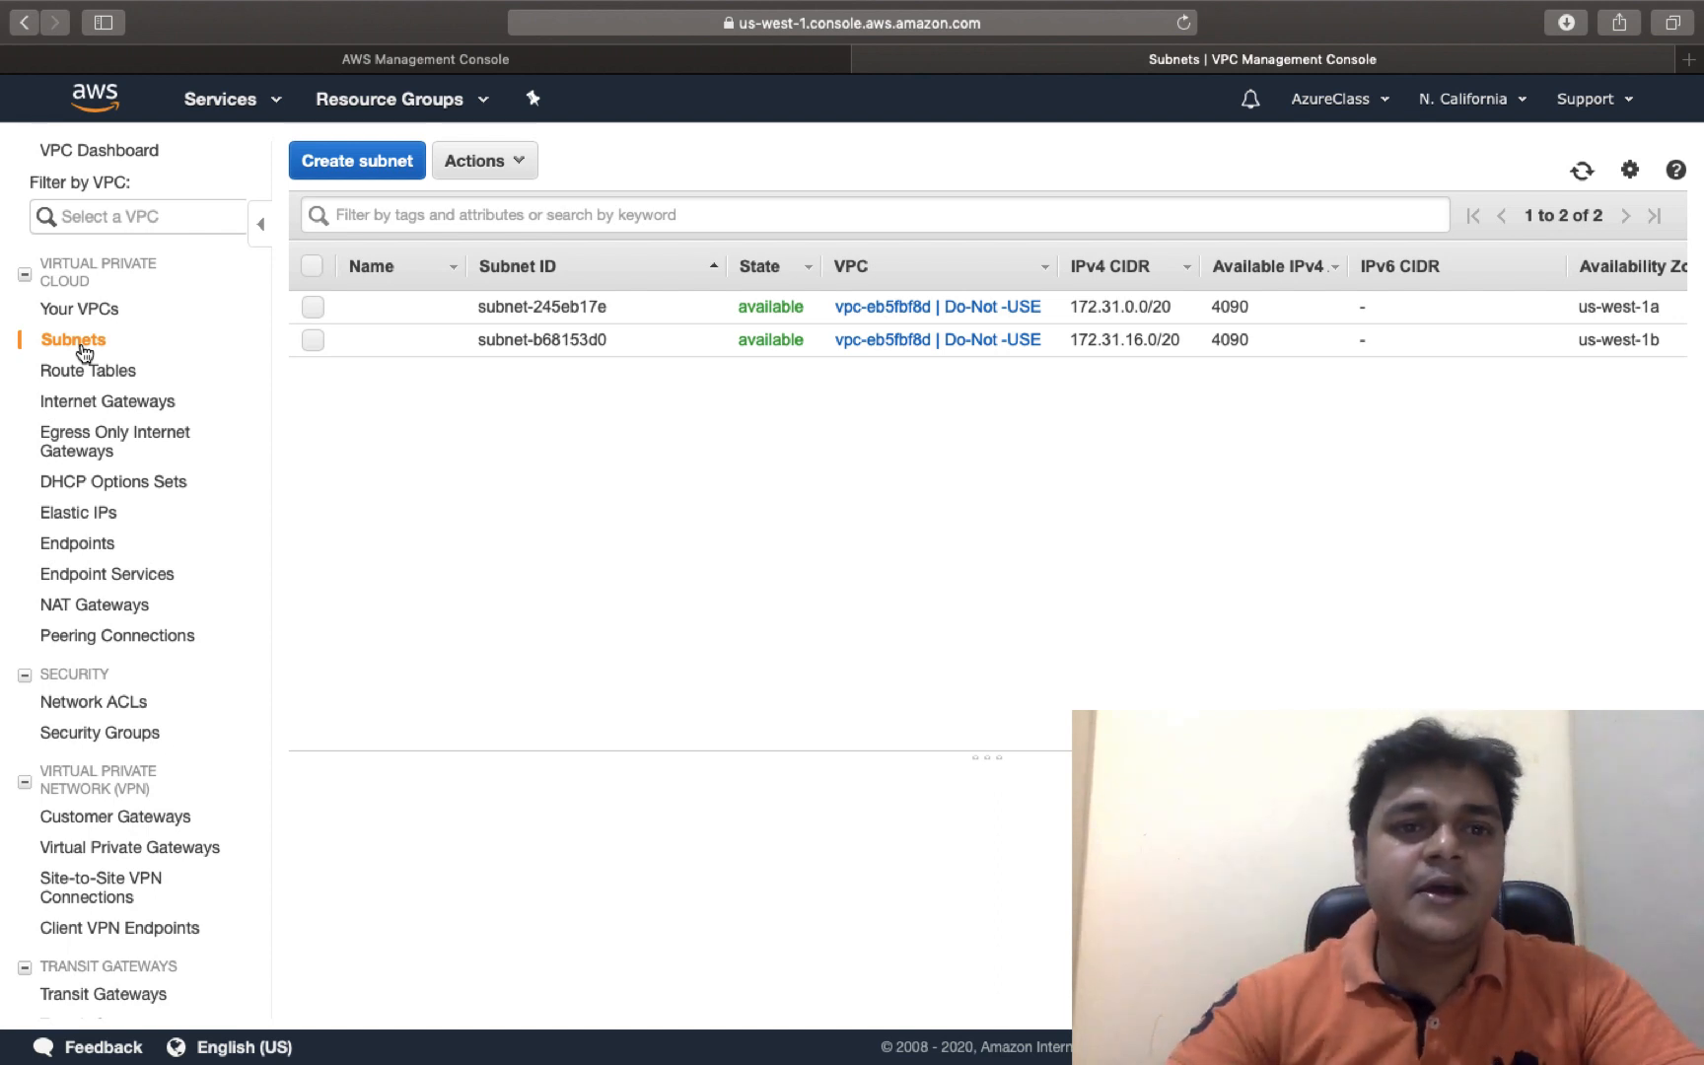
left_click(363, 161)
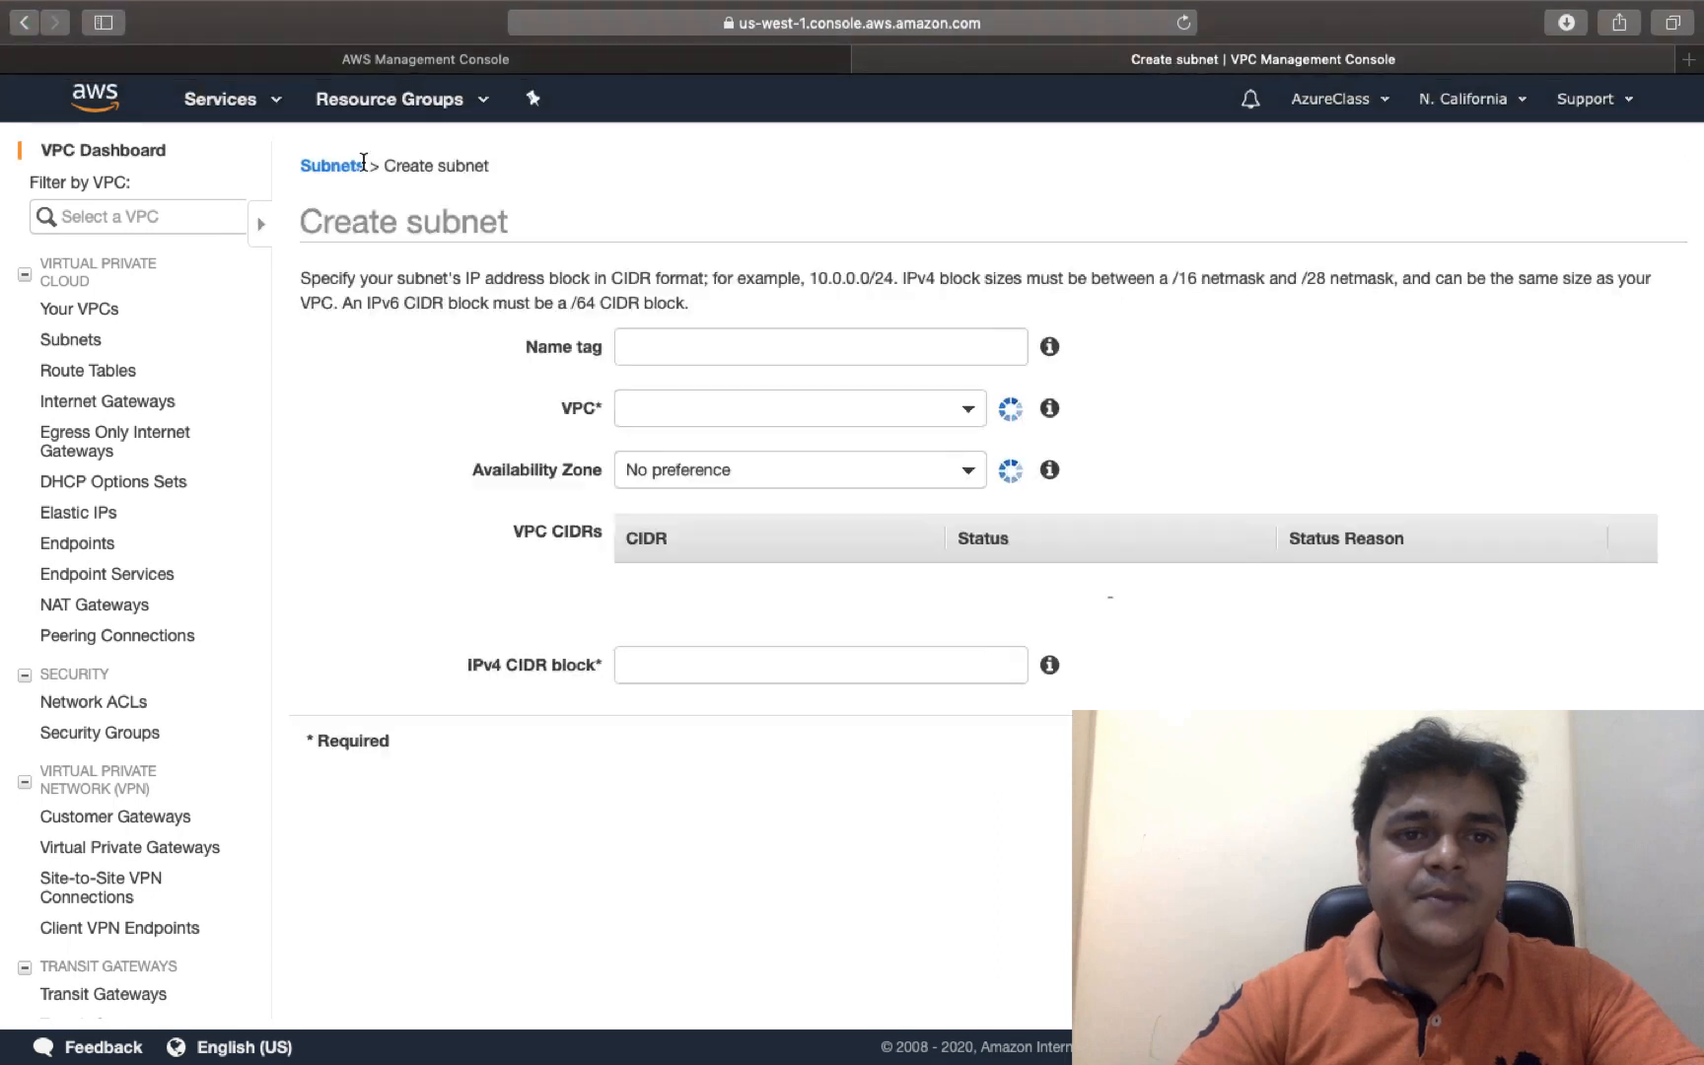
left_click(467, 355)
type("T")
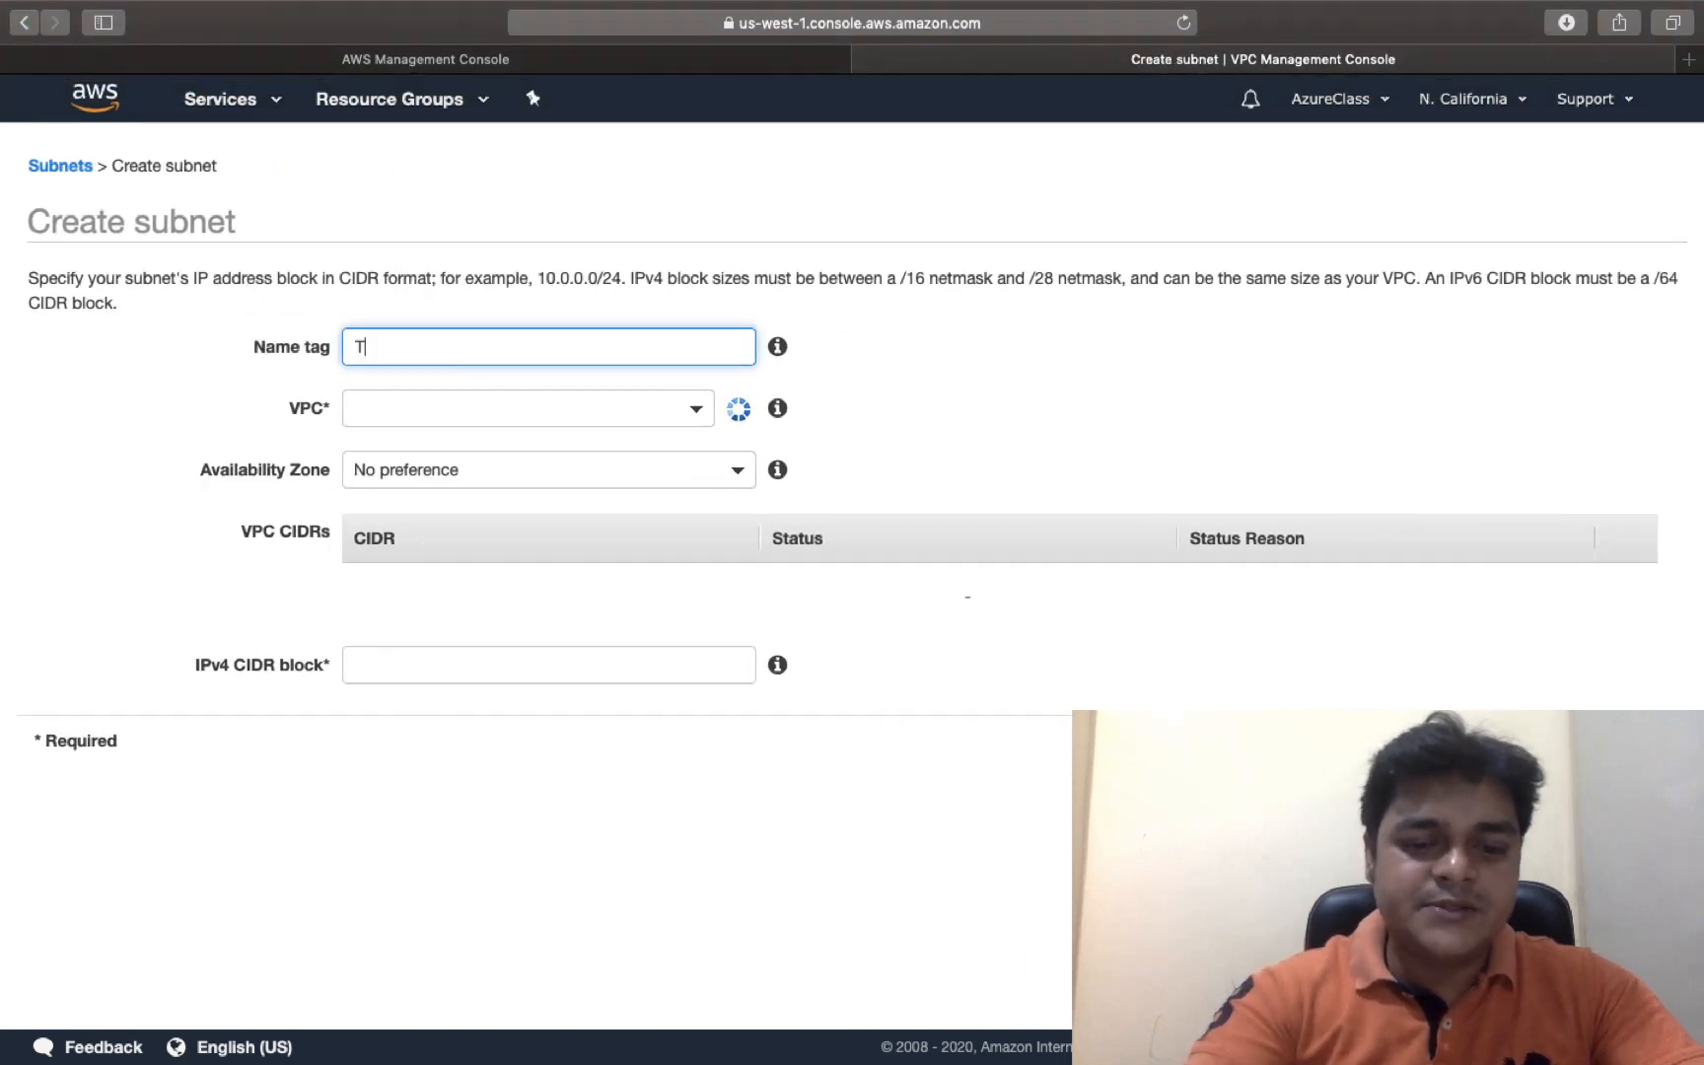
type("ral")
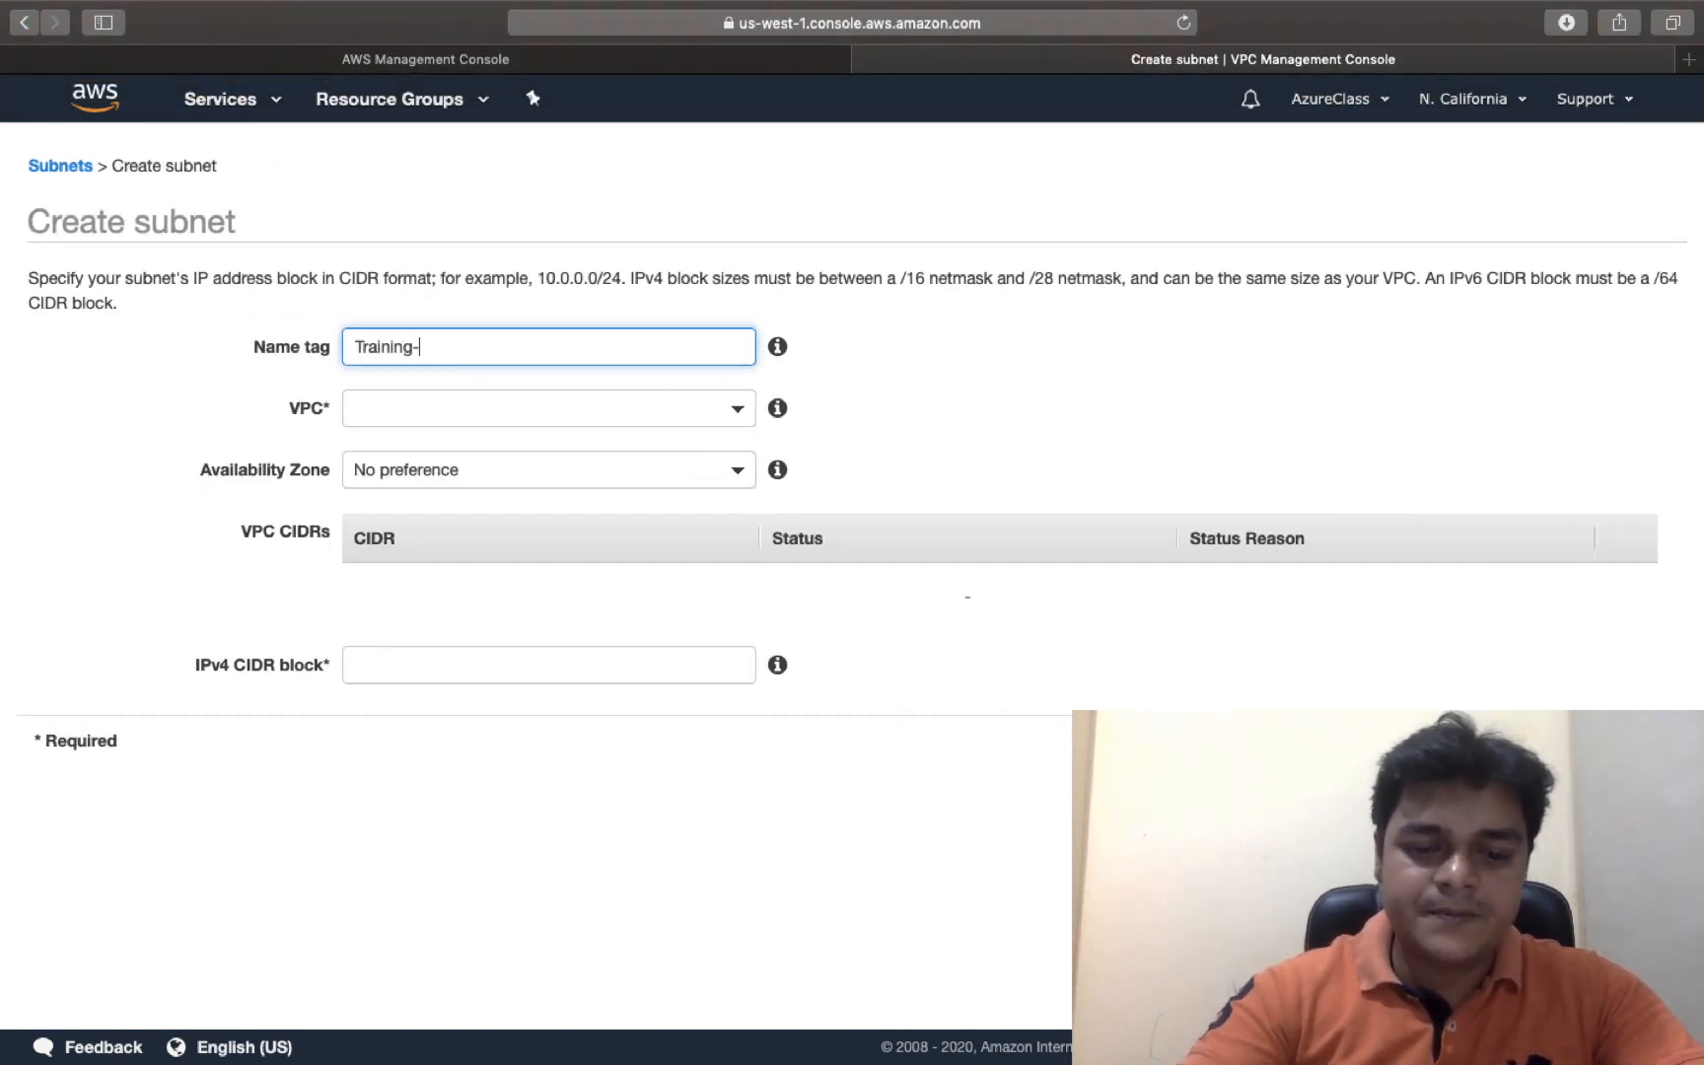
Assign the subnet to Training-vpc and keep its availability zone at "No preference"
left_click(531, 410)
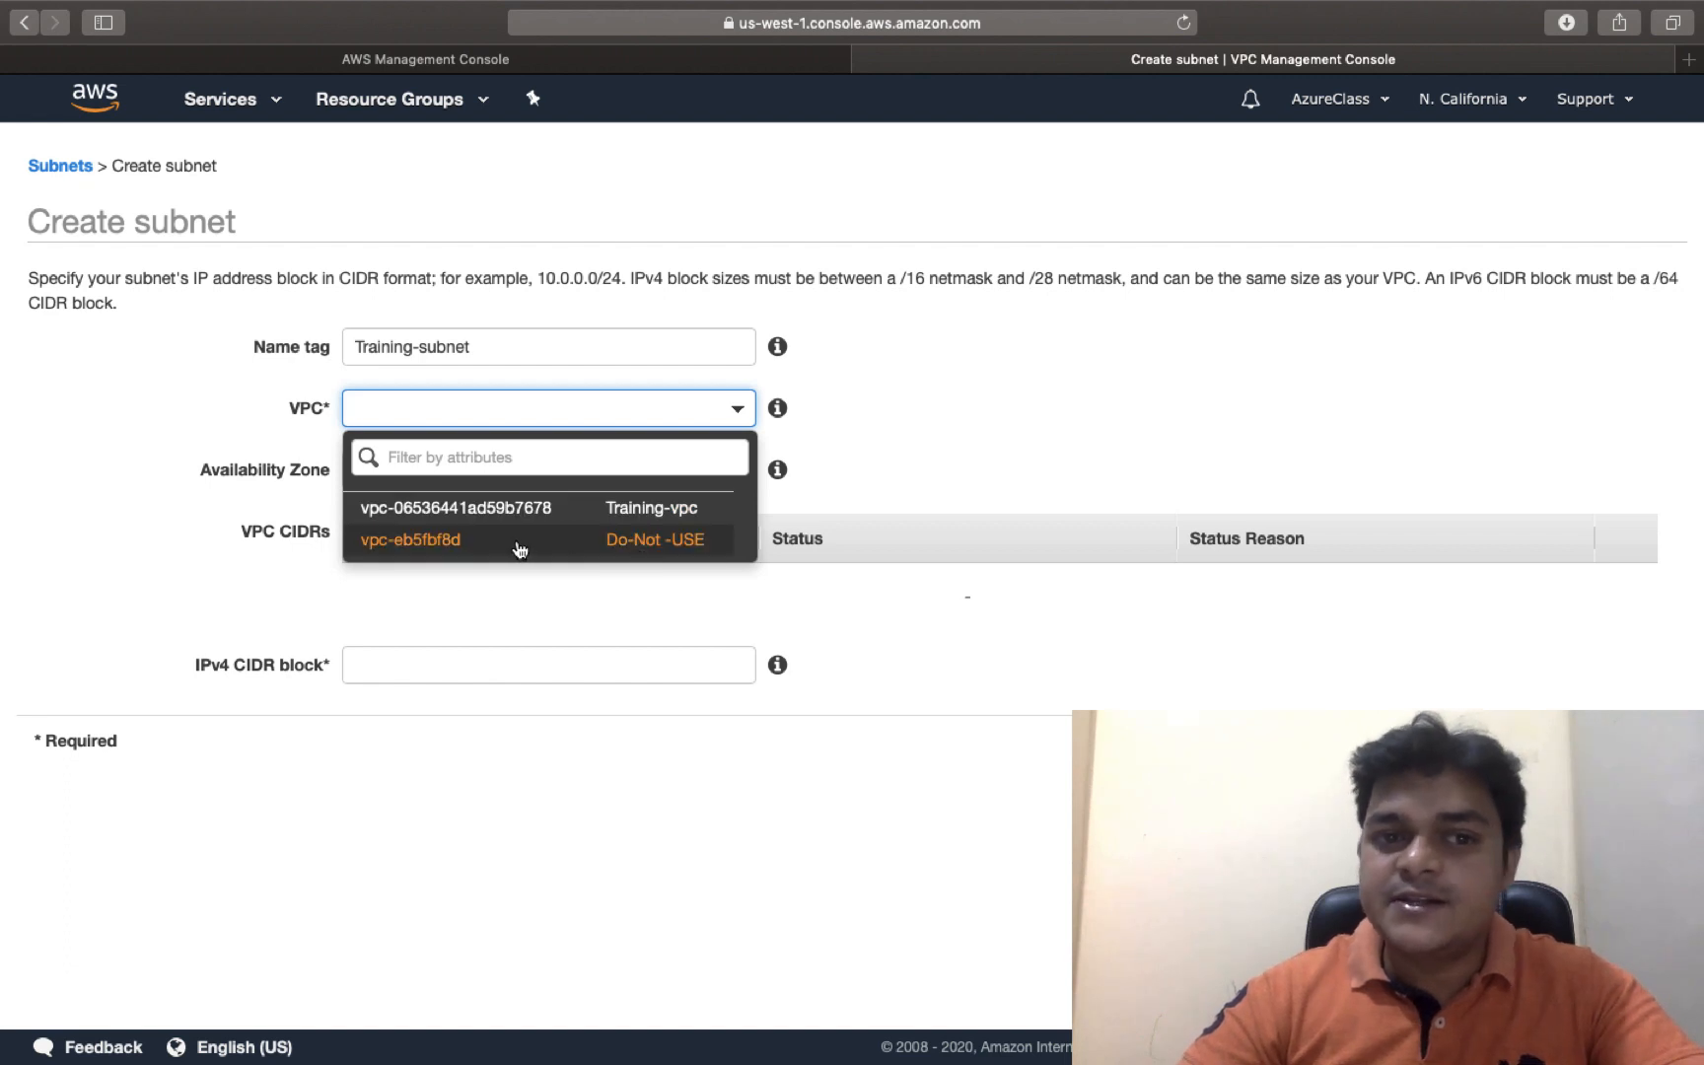
left_click(650, 513)
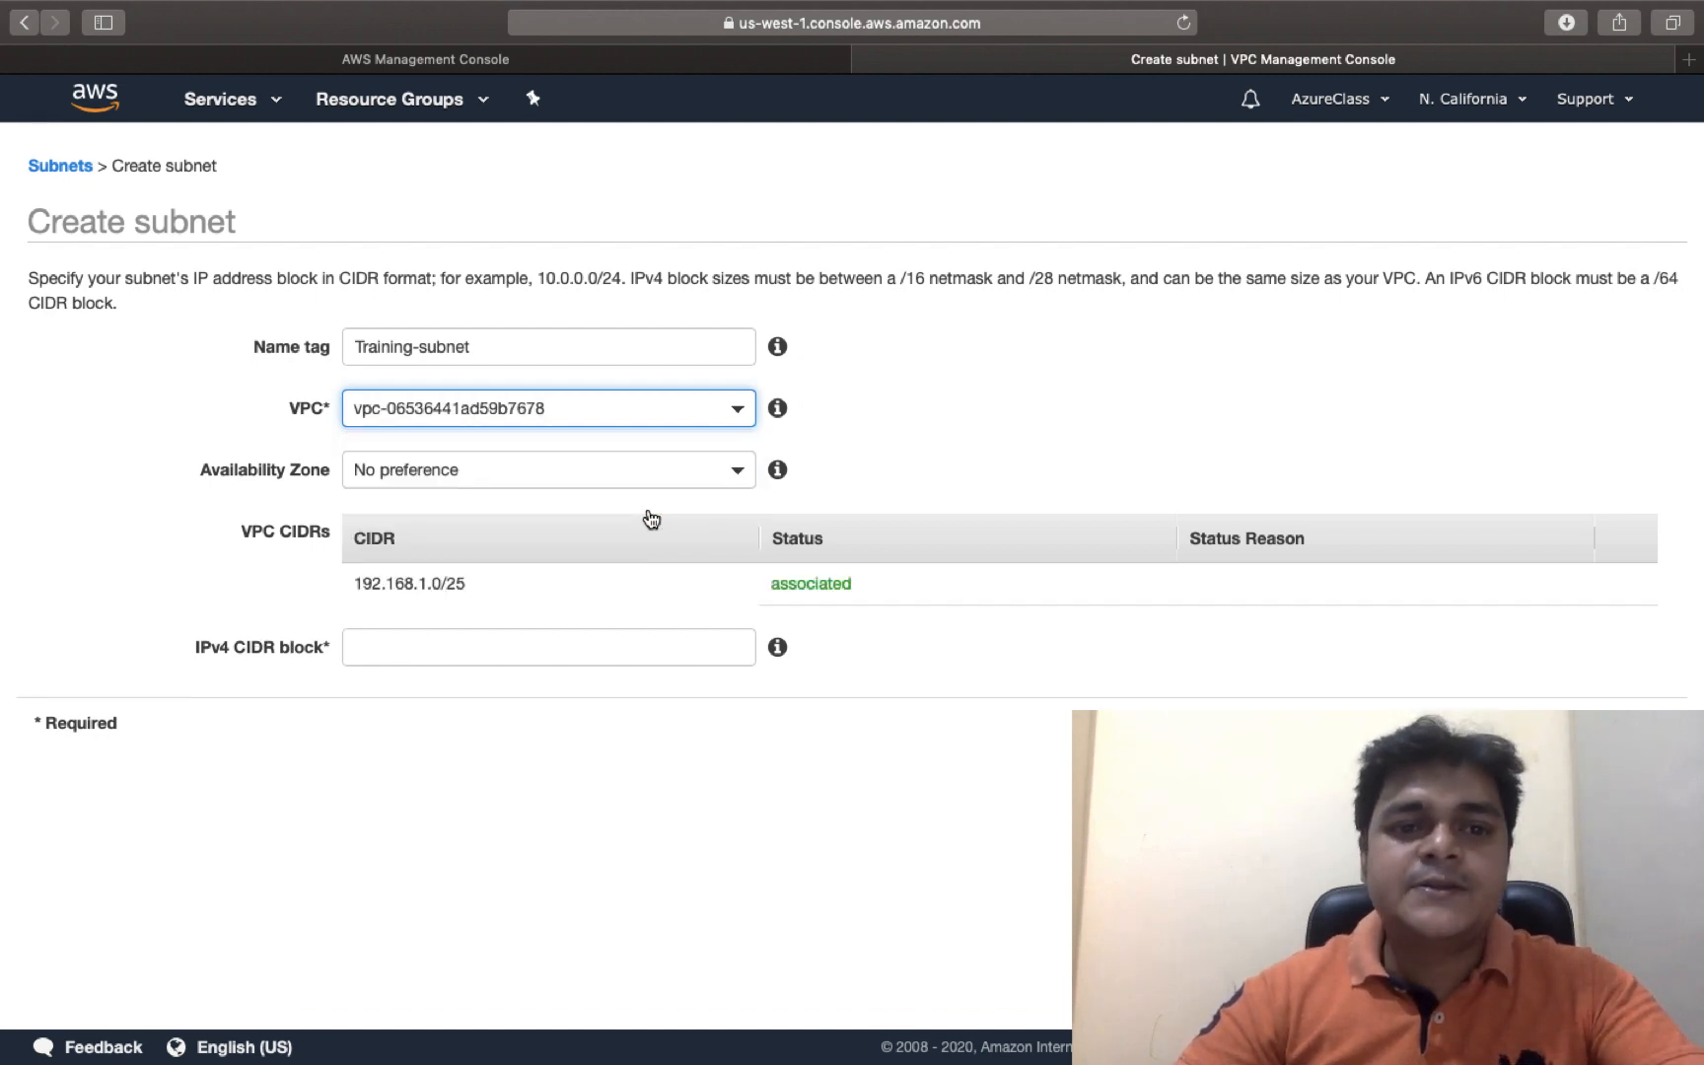
left_click(658, 467)
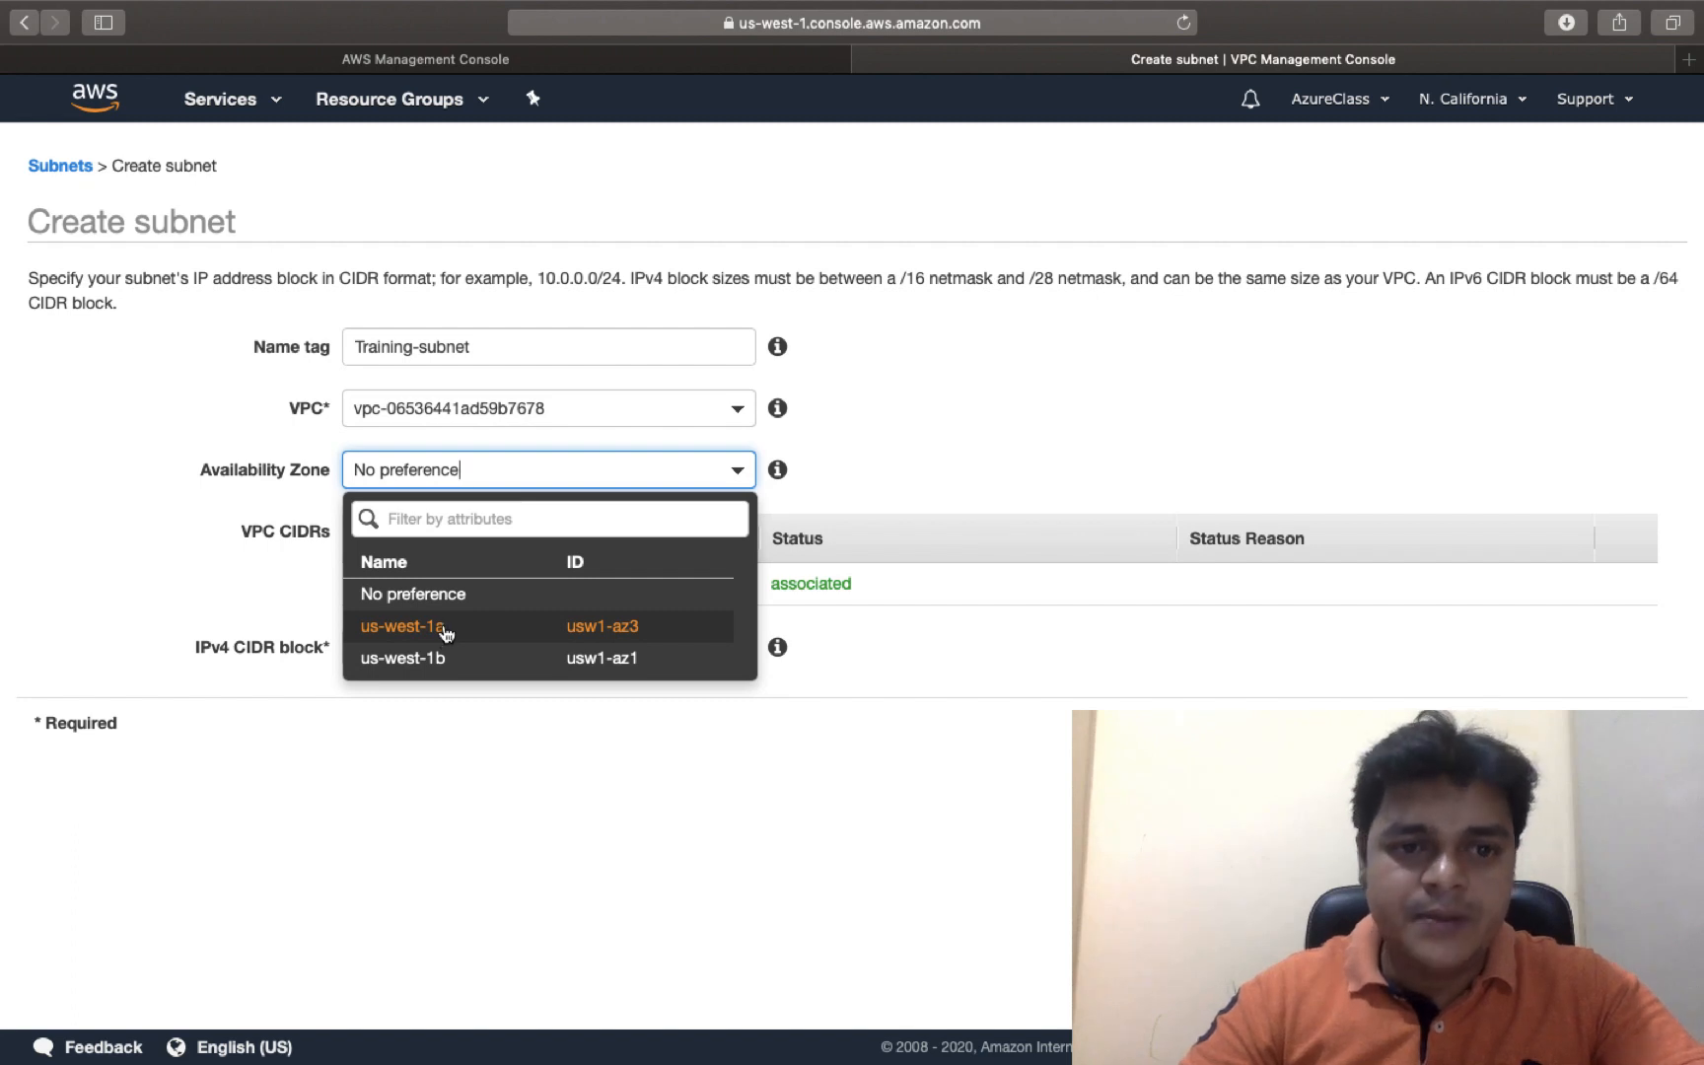
left_click(395, 594)
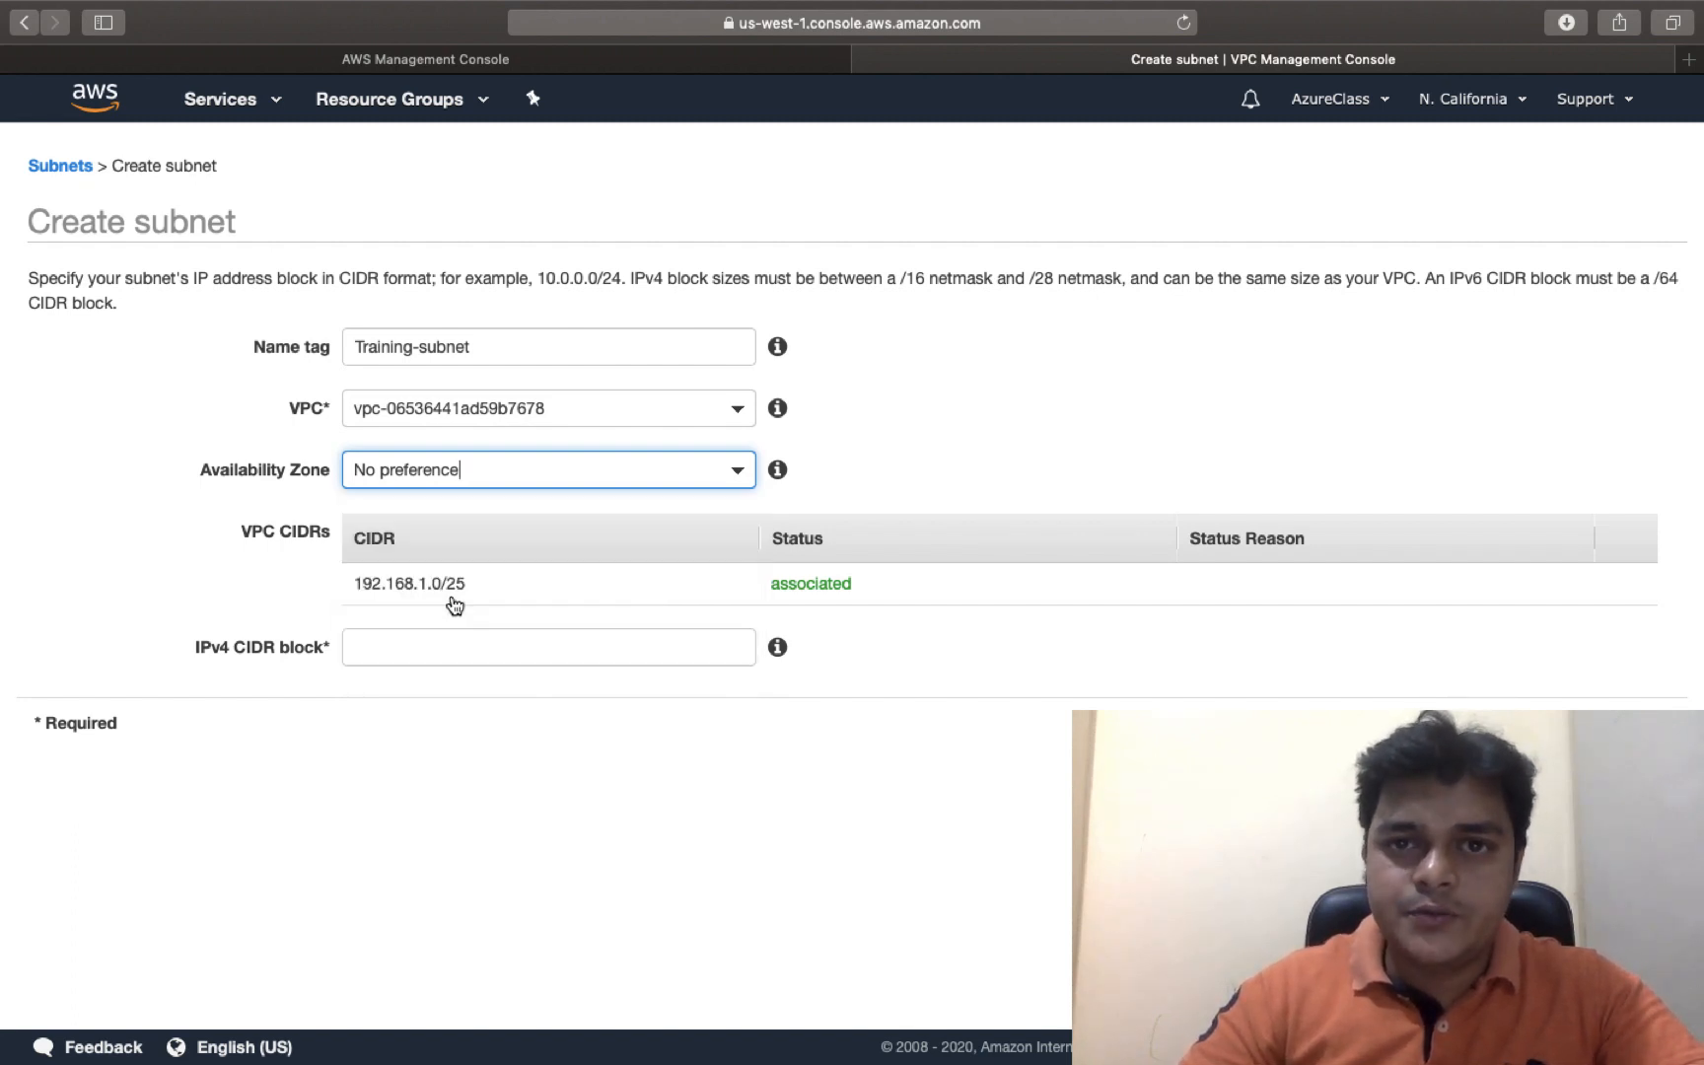
Copy the VPC's CIDR 192.168.1.0/25 into the subnet's IPv4 CIDR block and create the subnet
left_click_drag(467, 583, 354, 584)
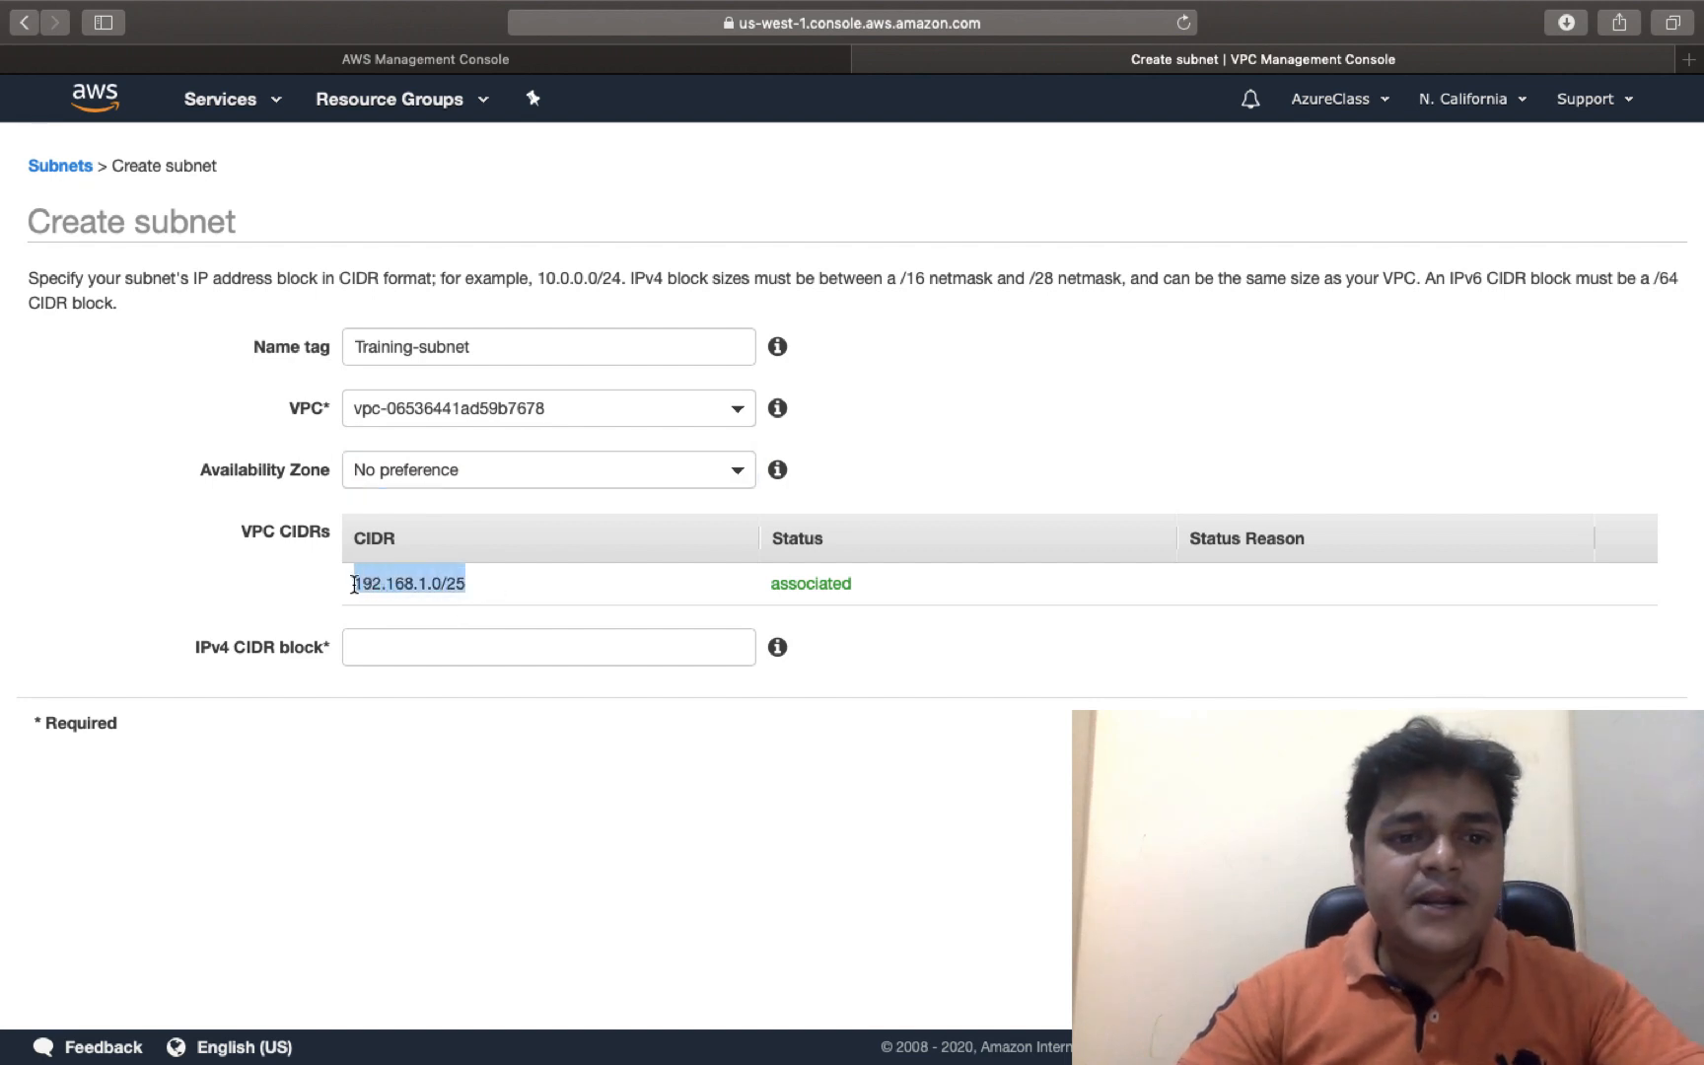
right_click(393, 588)
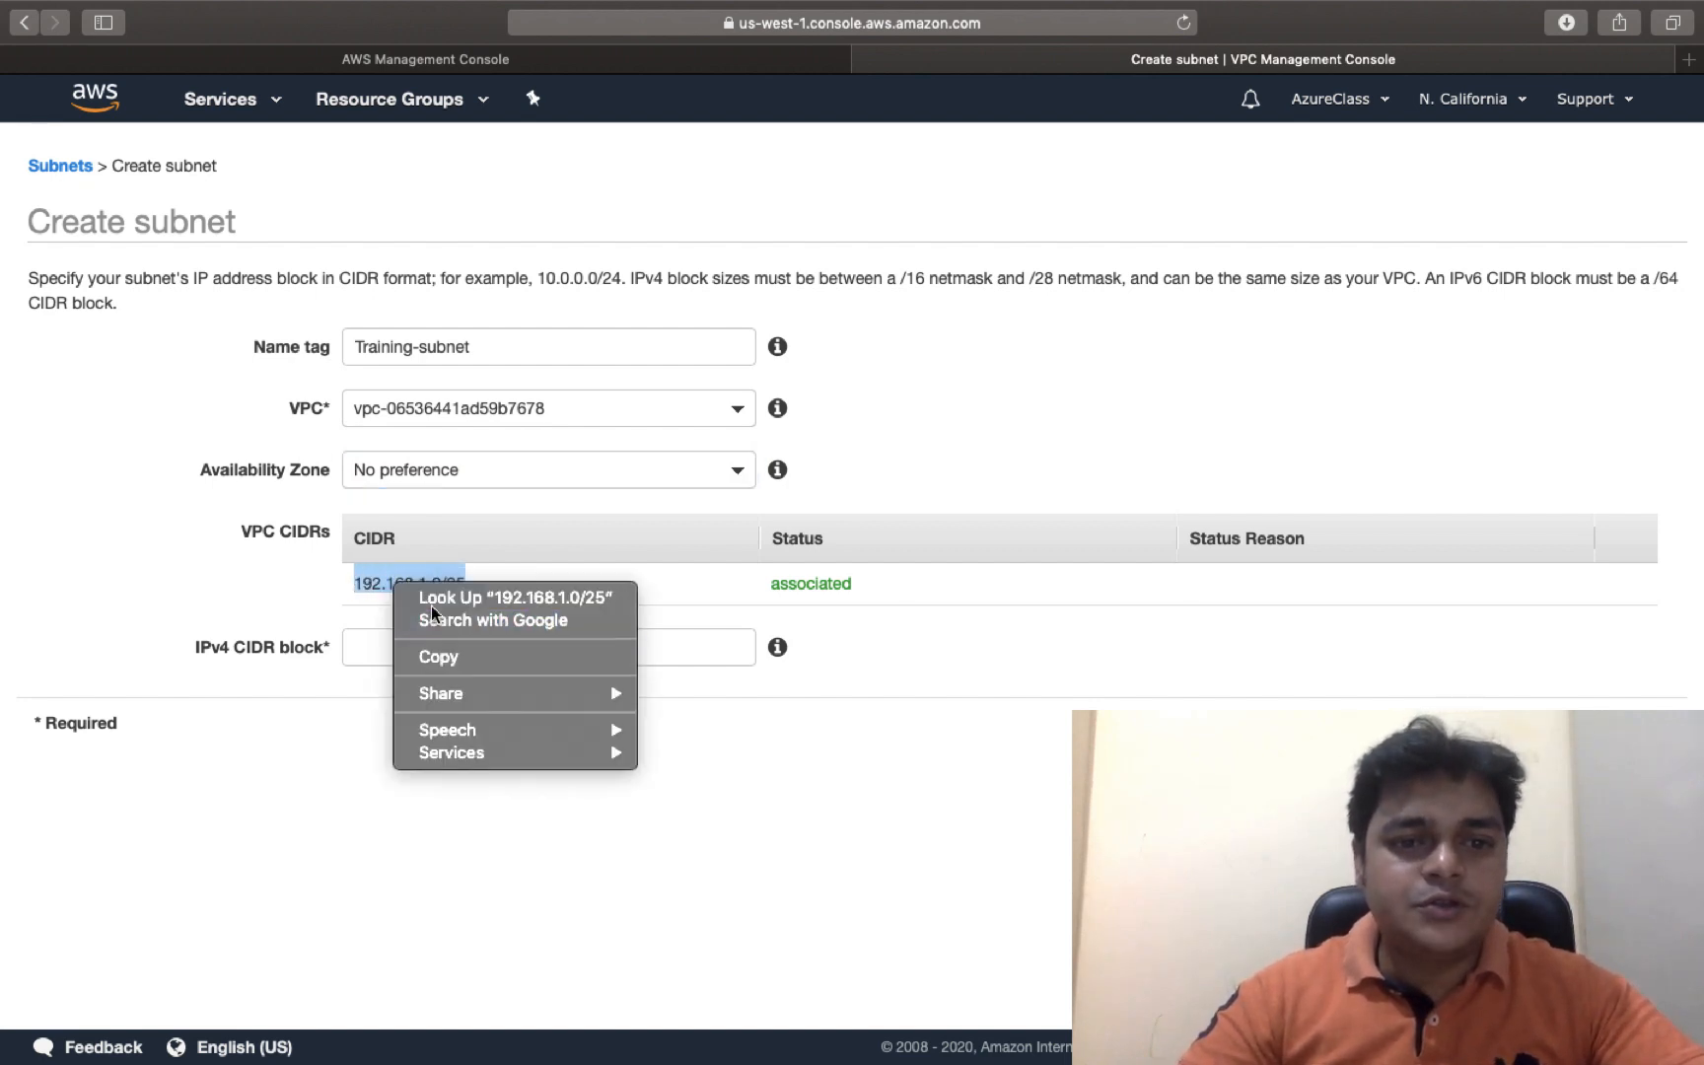
left_click(443, 659)
left_click(422, 649)
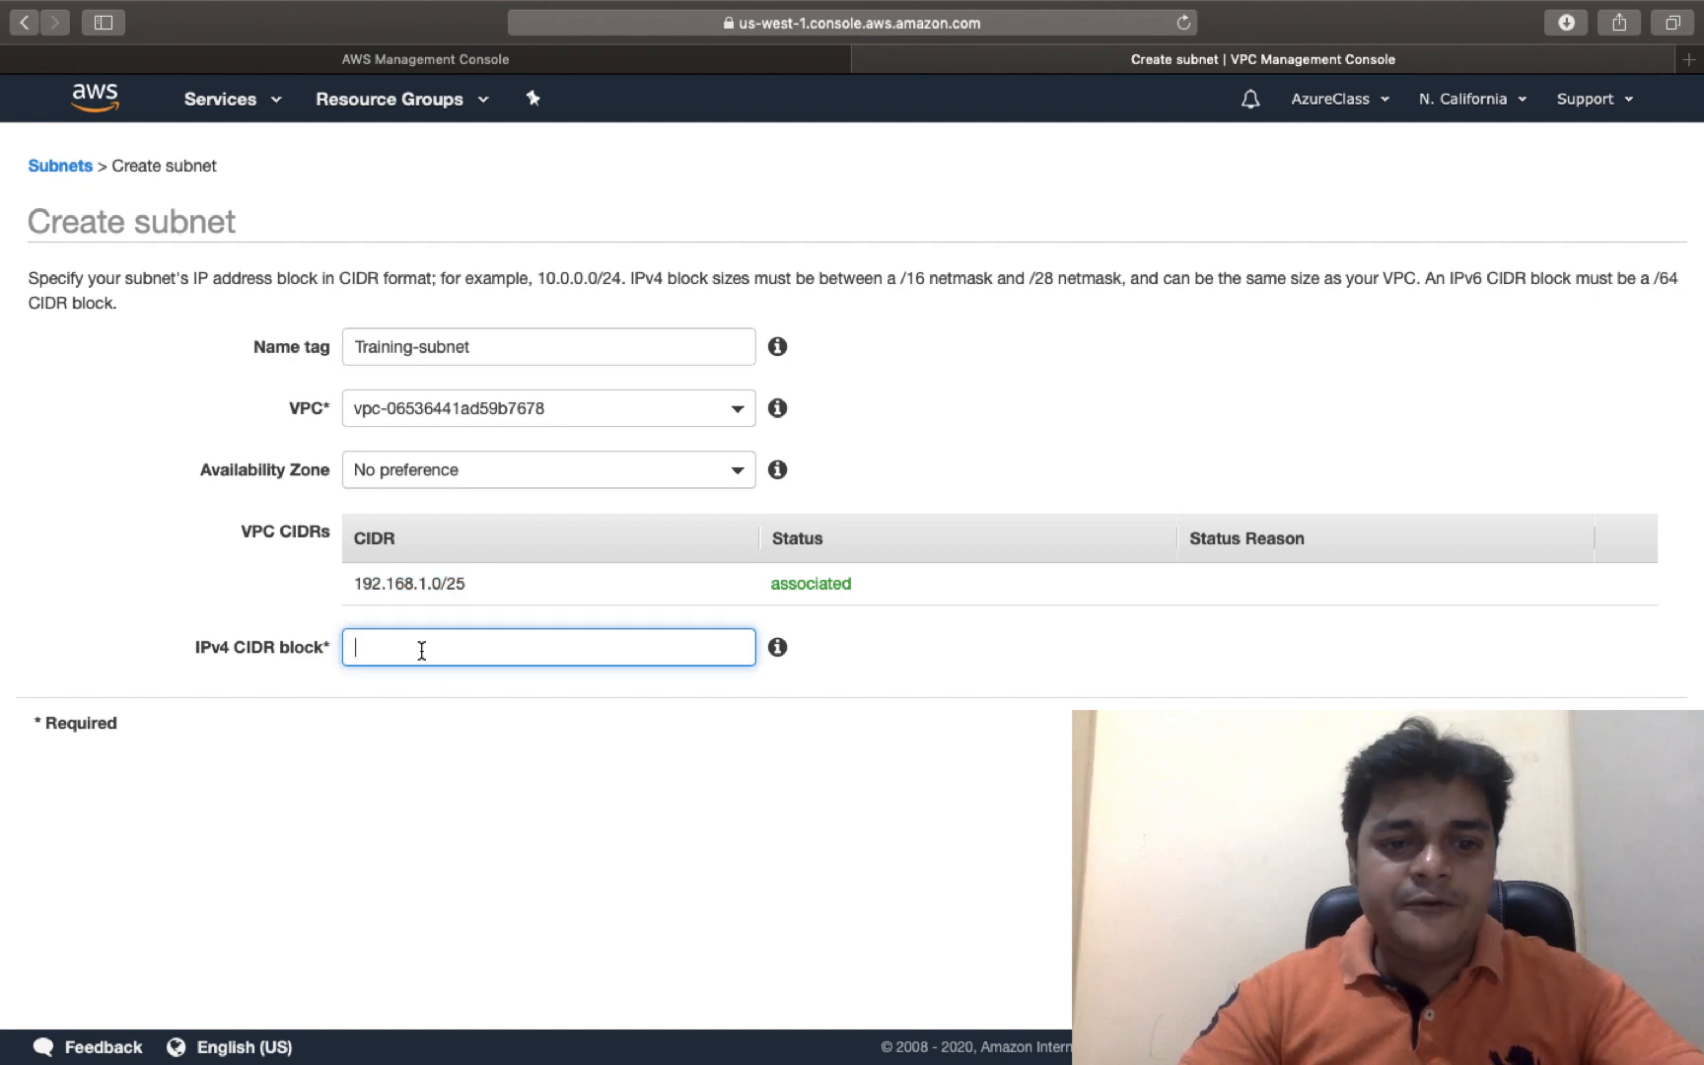
key("super+v")
left_click(636, 787)
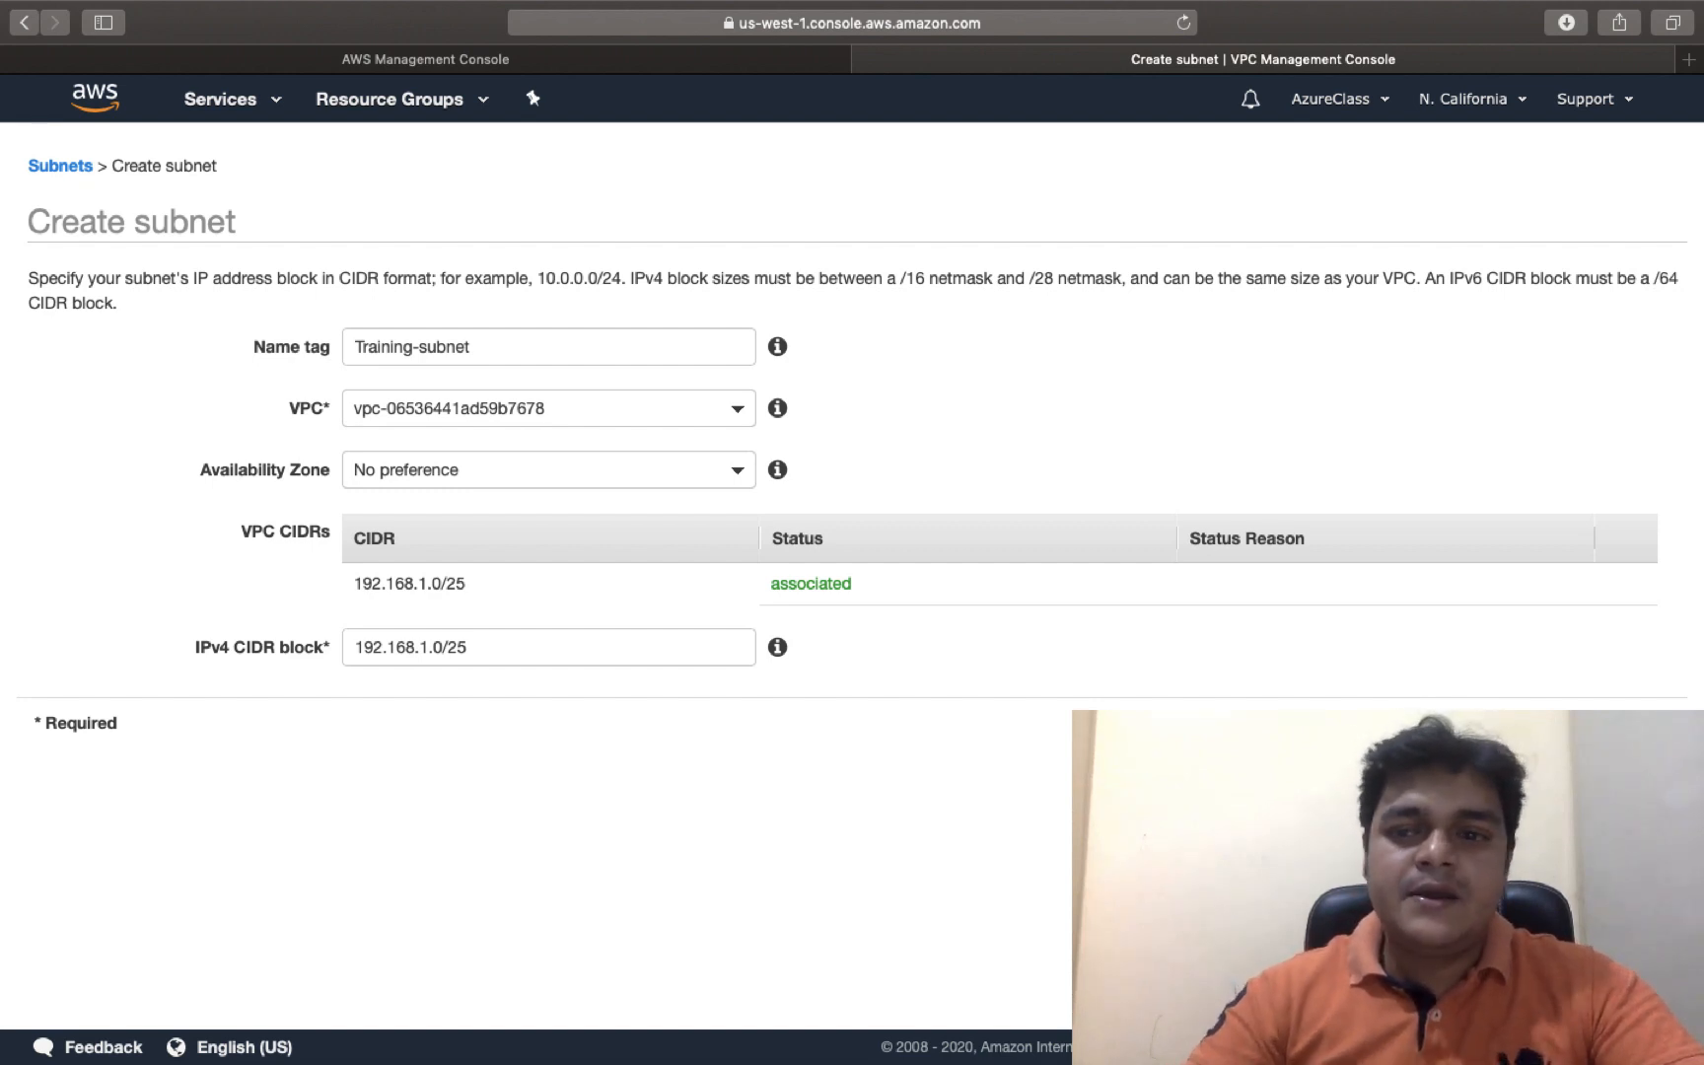
left_click(1637, 732)
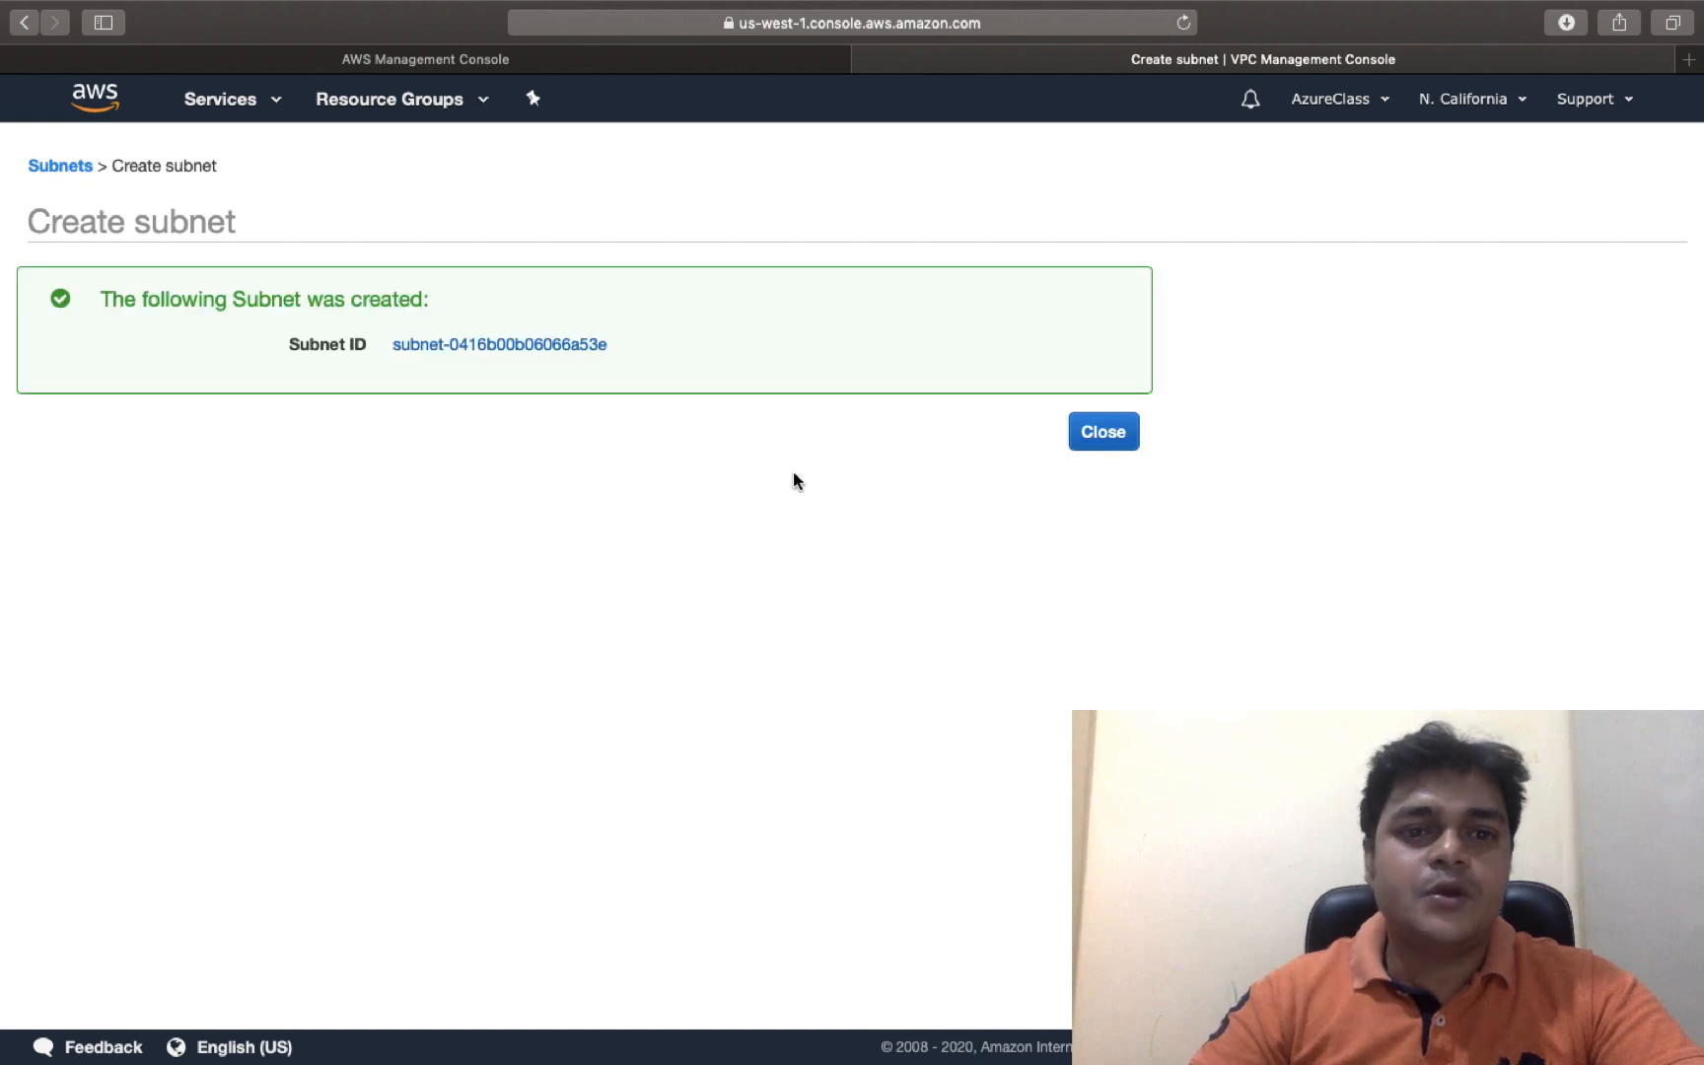
left_click(1081, 442)
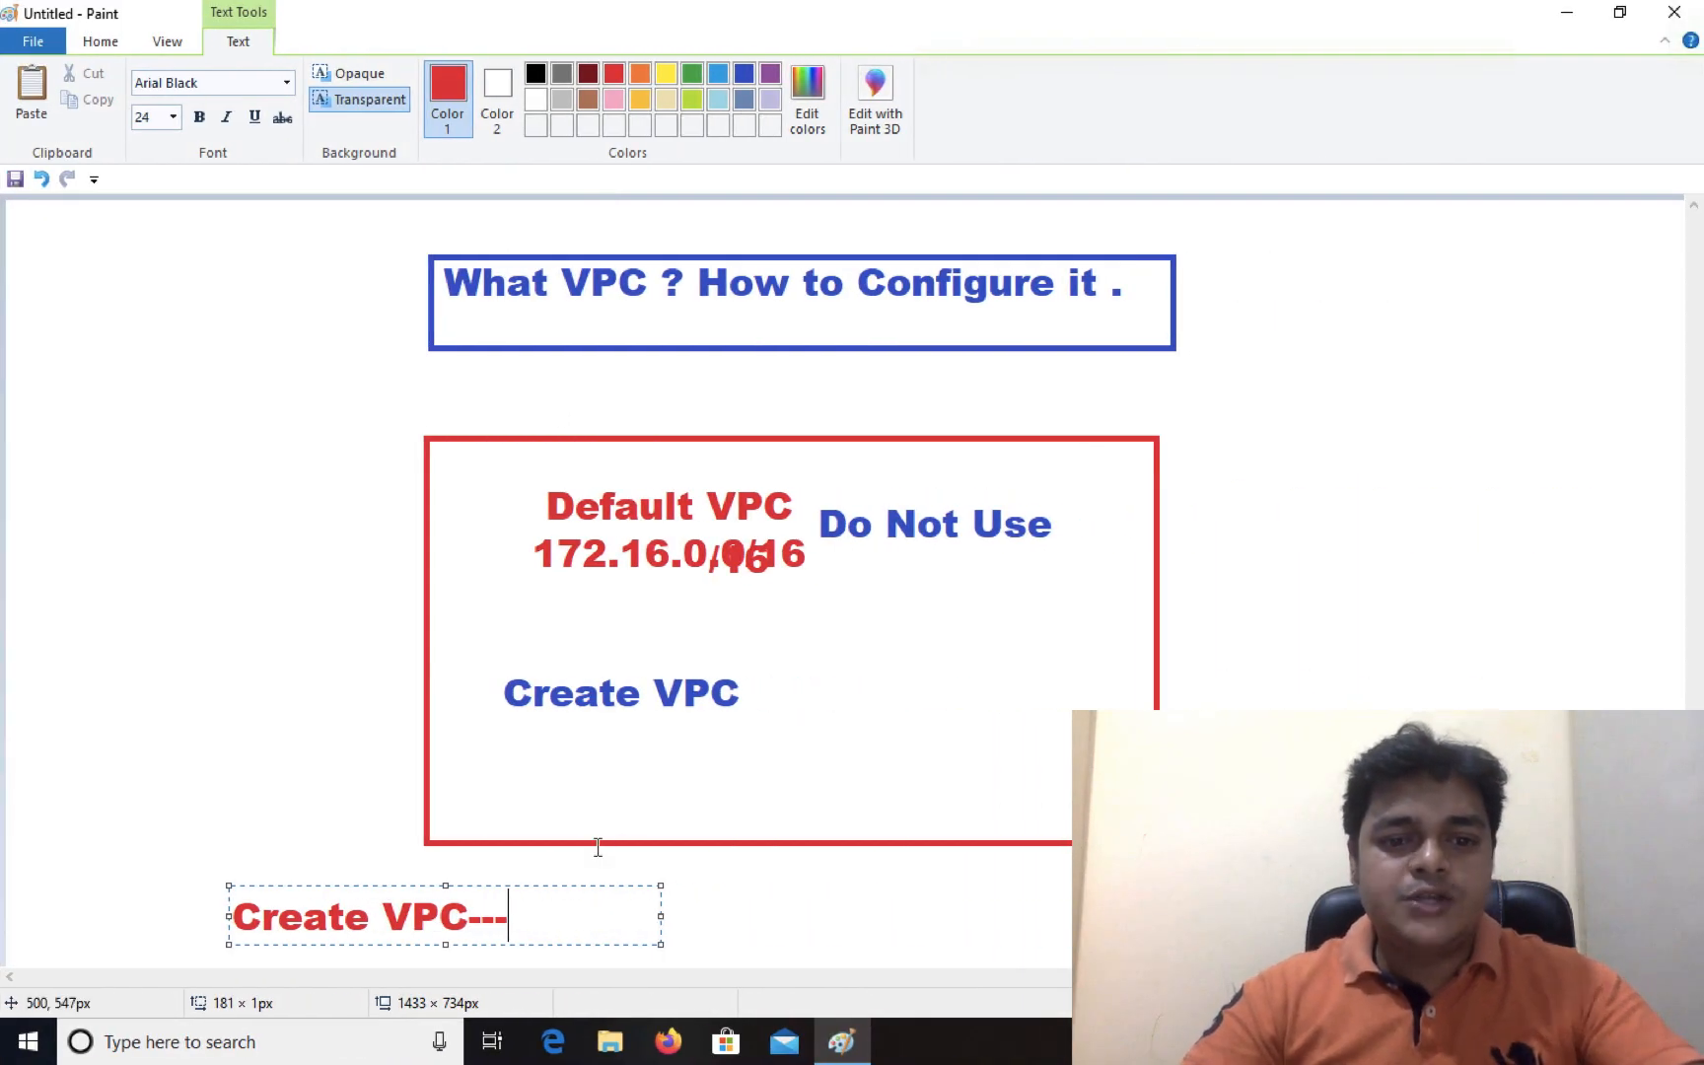
Switch to Paint, append "Create Subnet" after "Create VPC---" and widen the text box so it all fits on one line
type("Create")
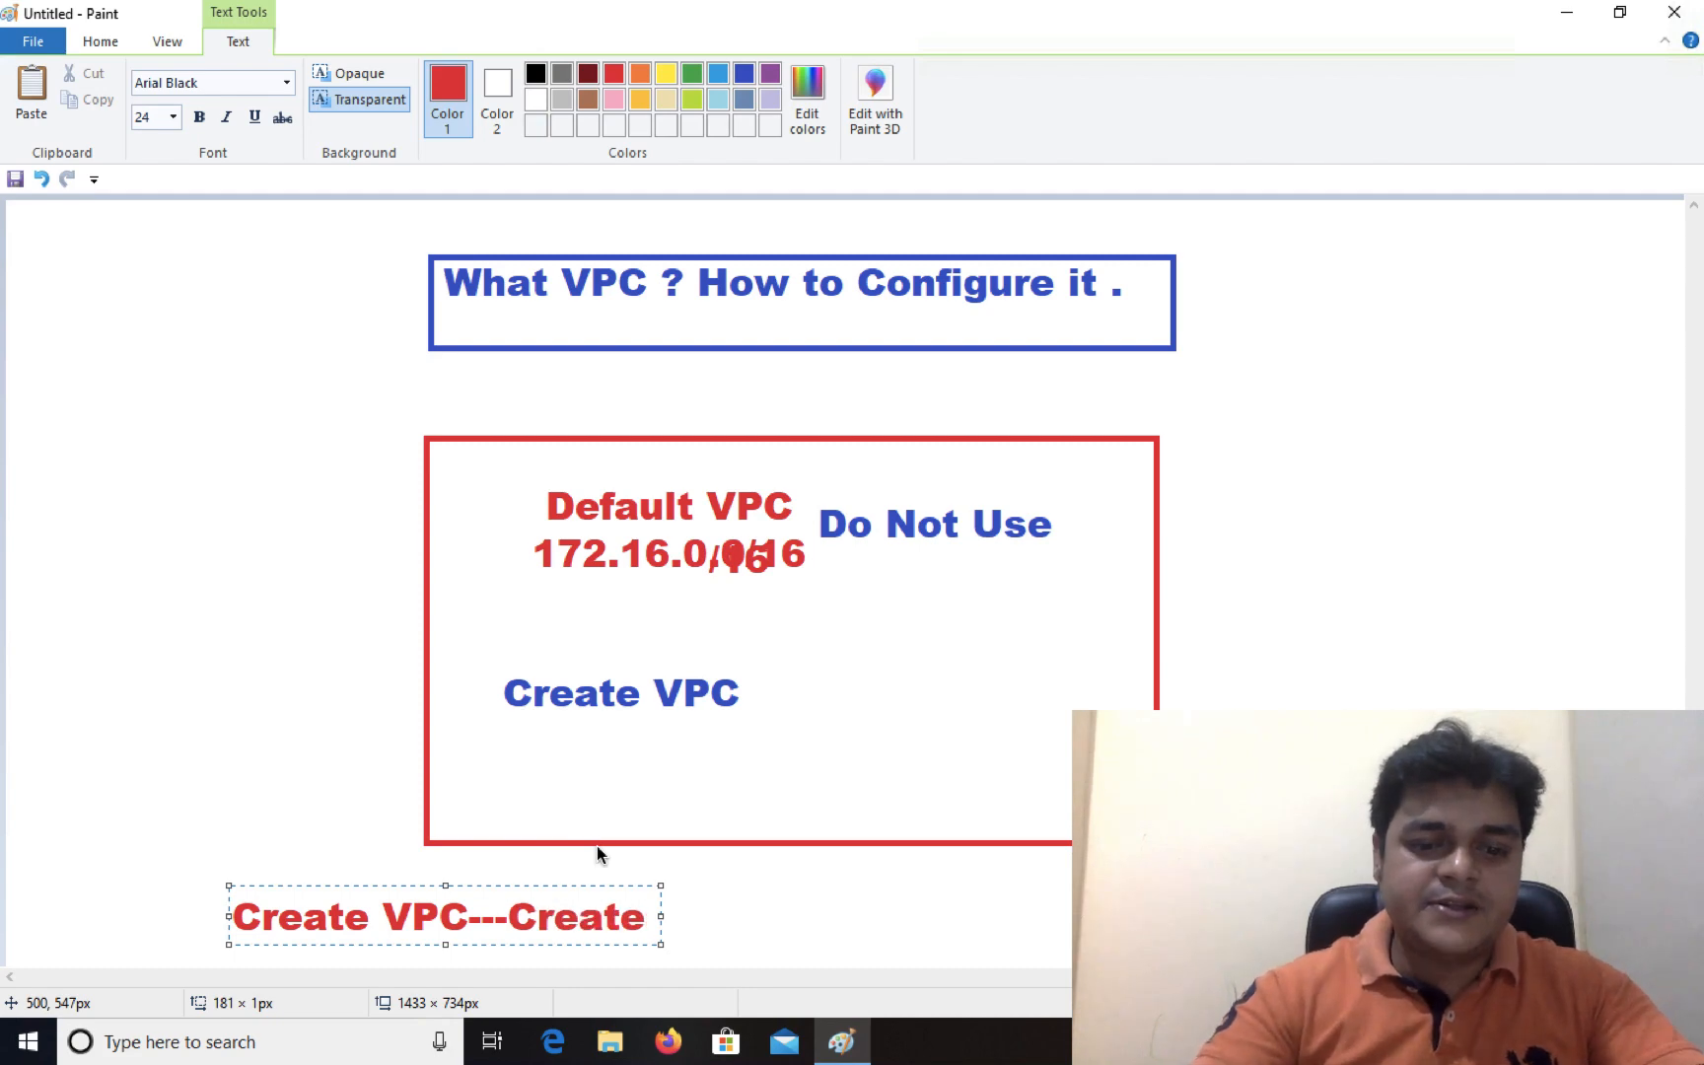
key("ctrl+a")
type("Subnet")
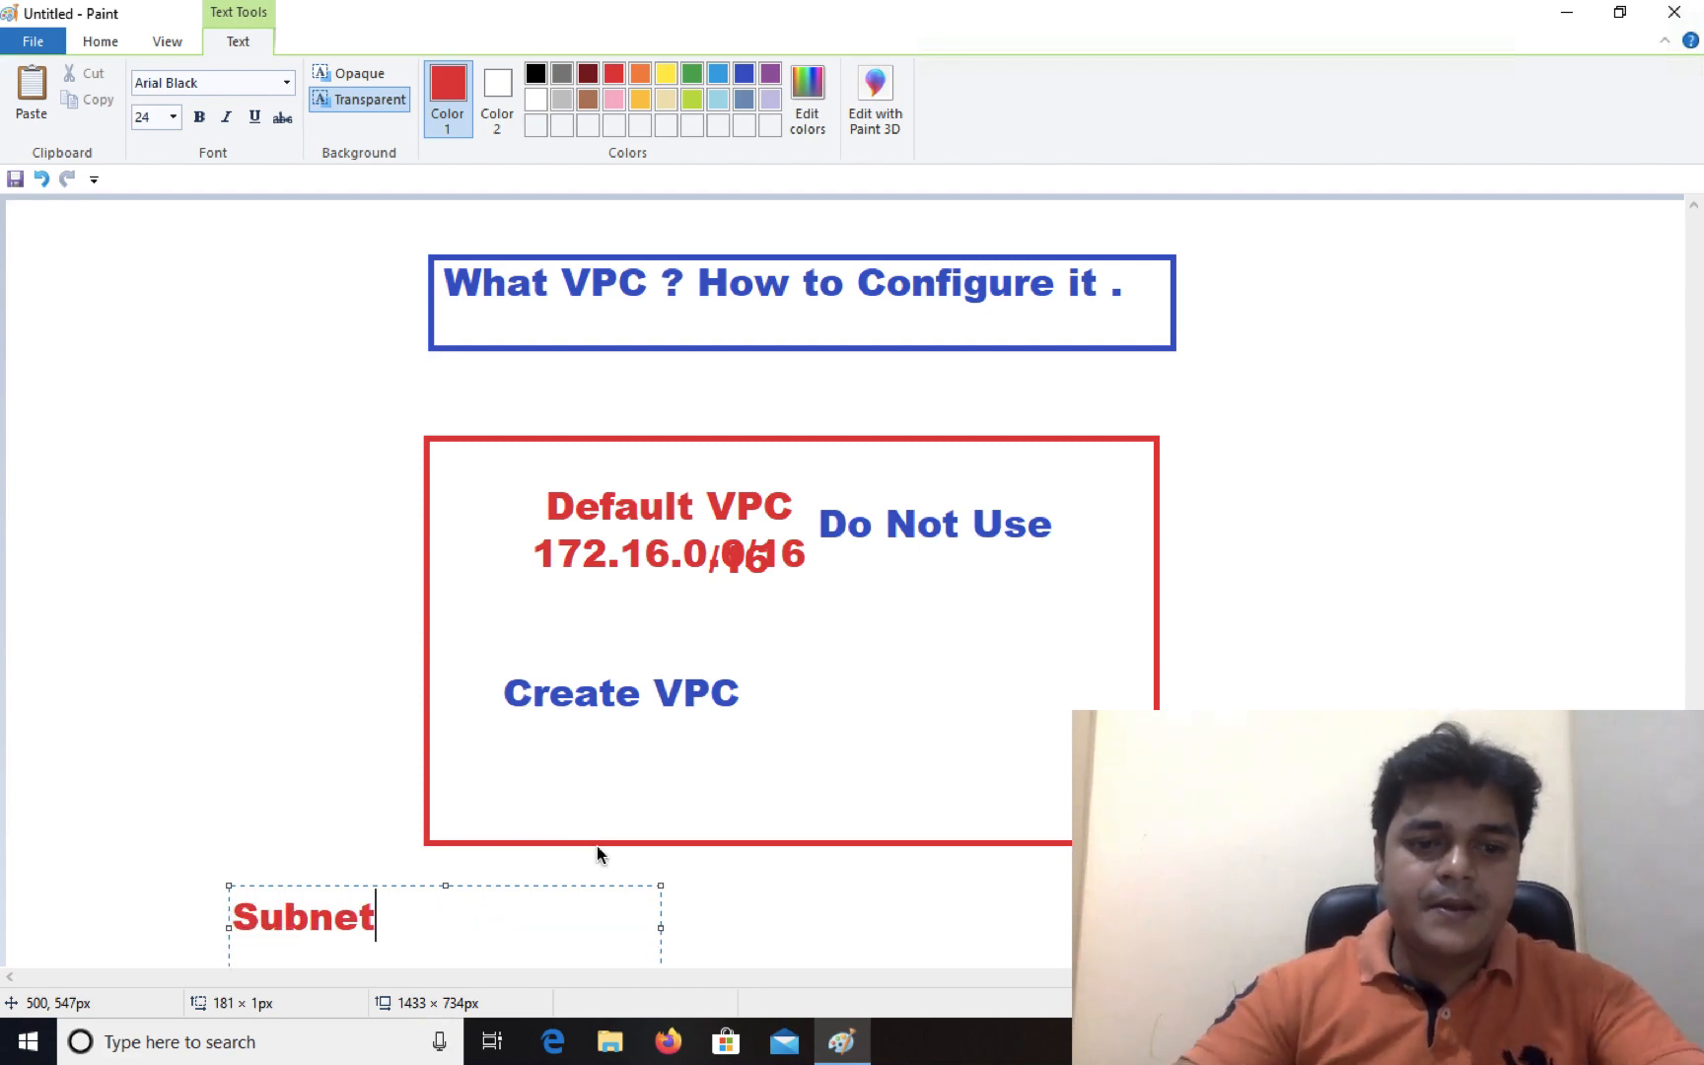
left_click_drag(660, 927, 1676, 927)
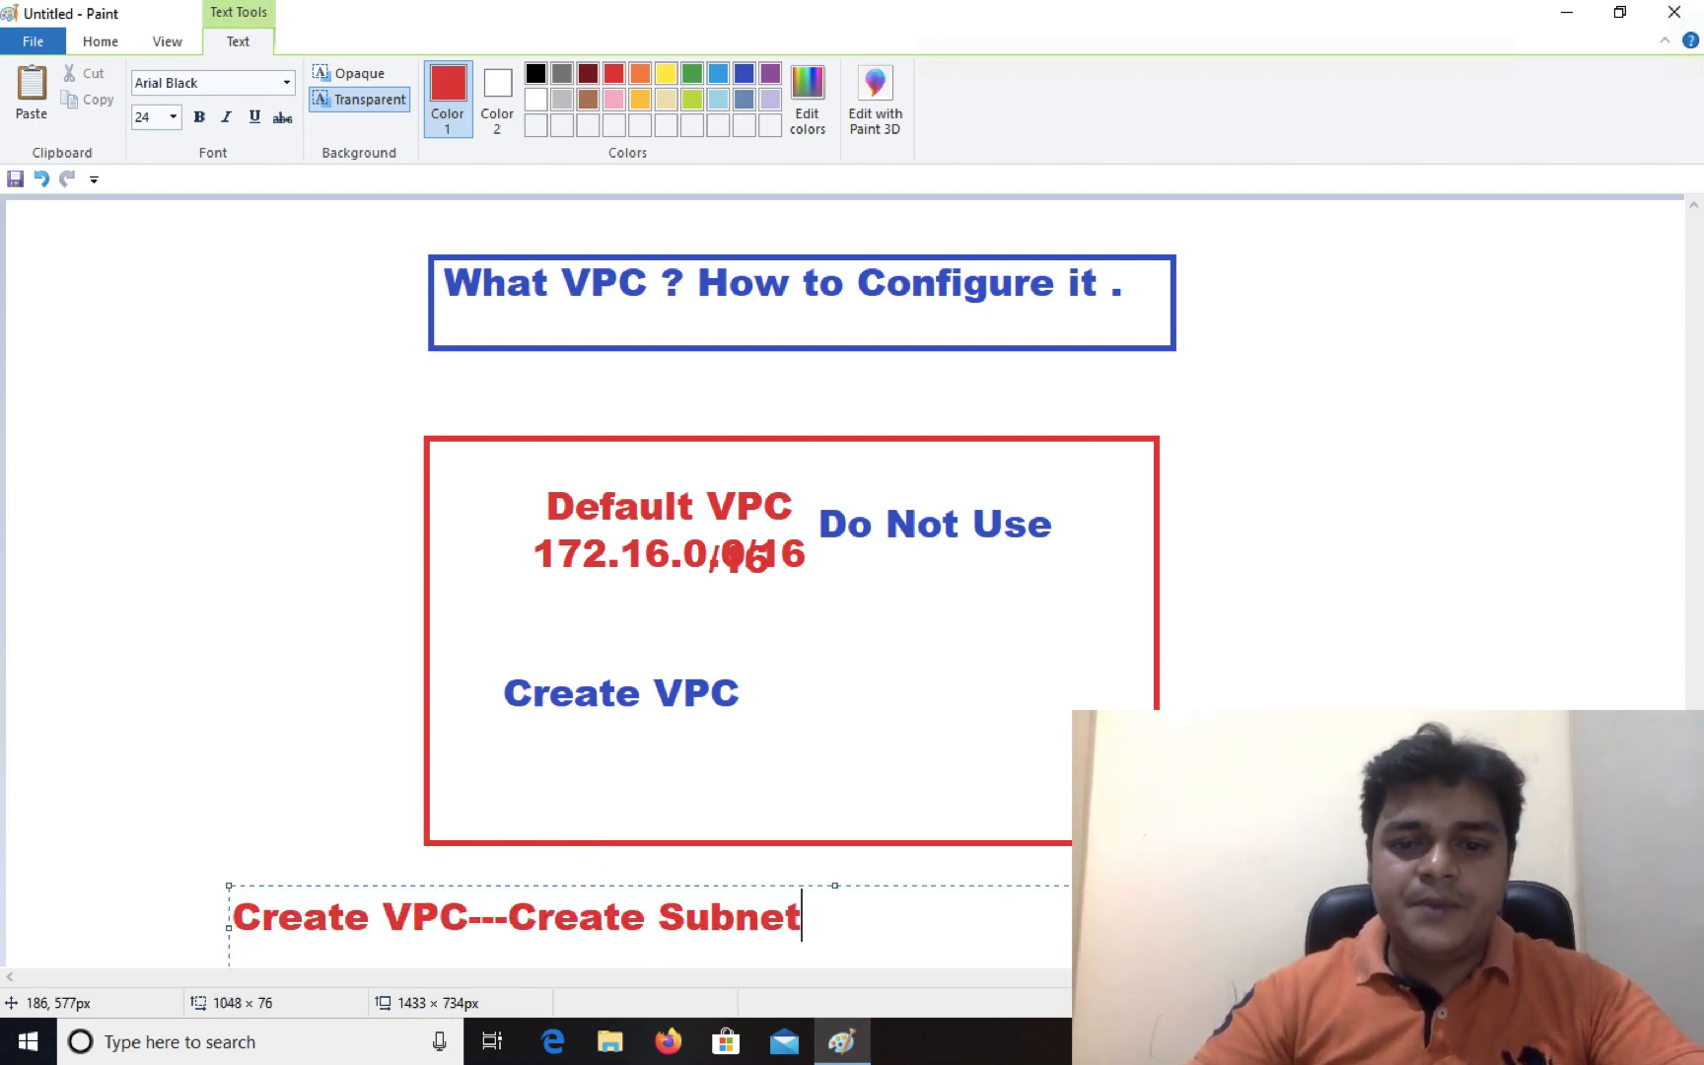
Recolour the text "Create Subnet" green in the Paint diagram
left_click_drag(801, 917, 508, 917)
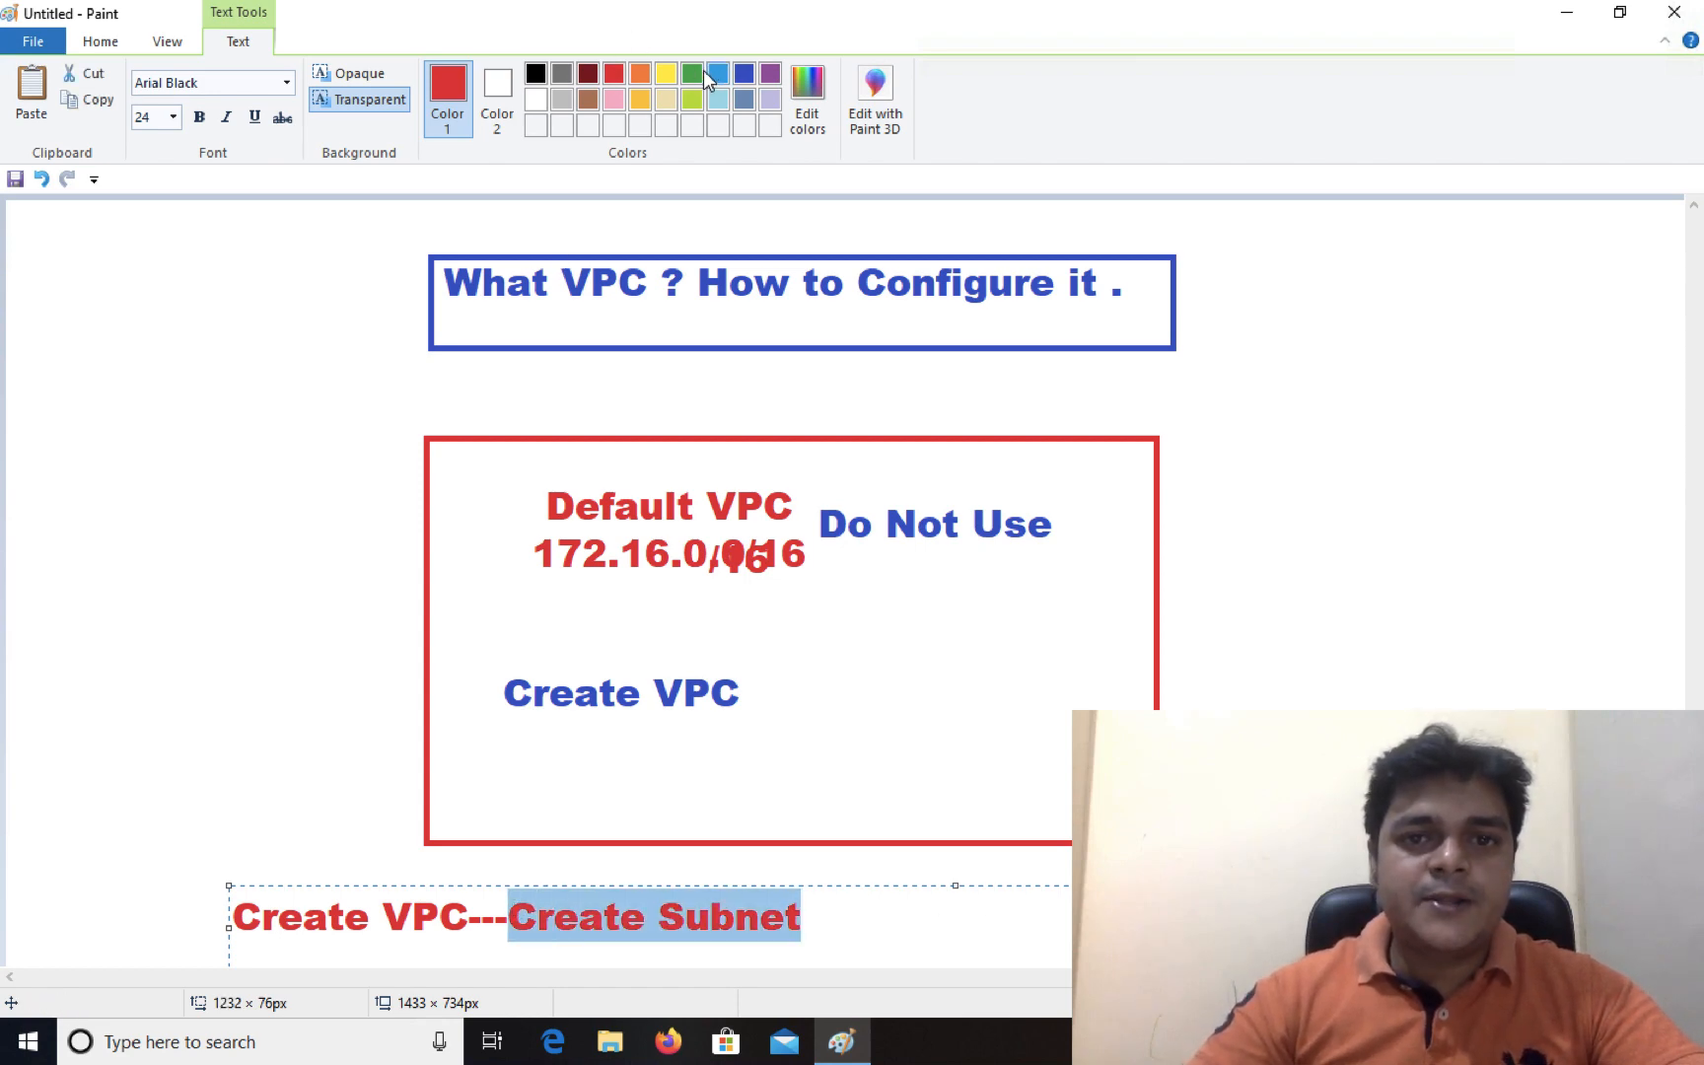
left_click(693, 73)
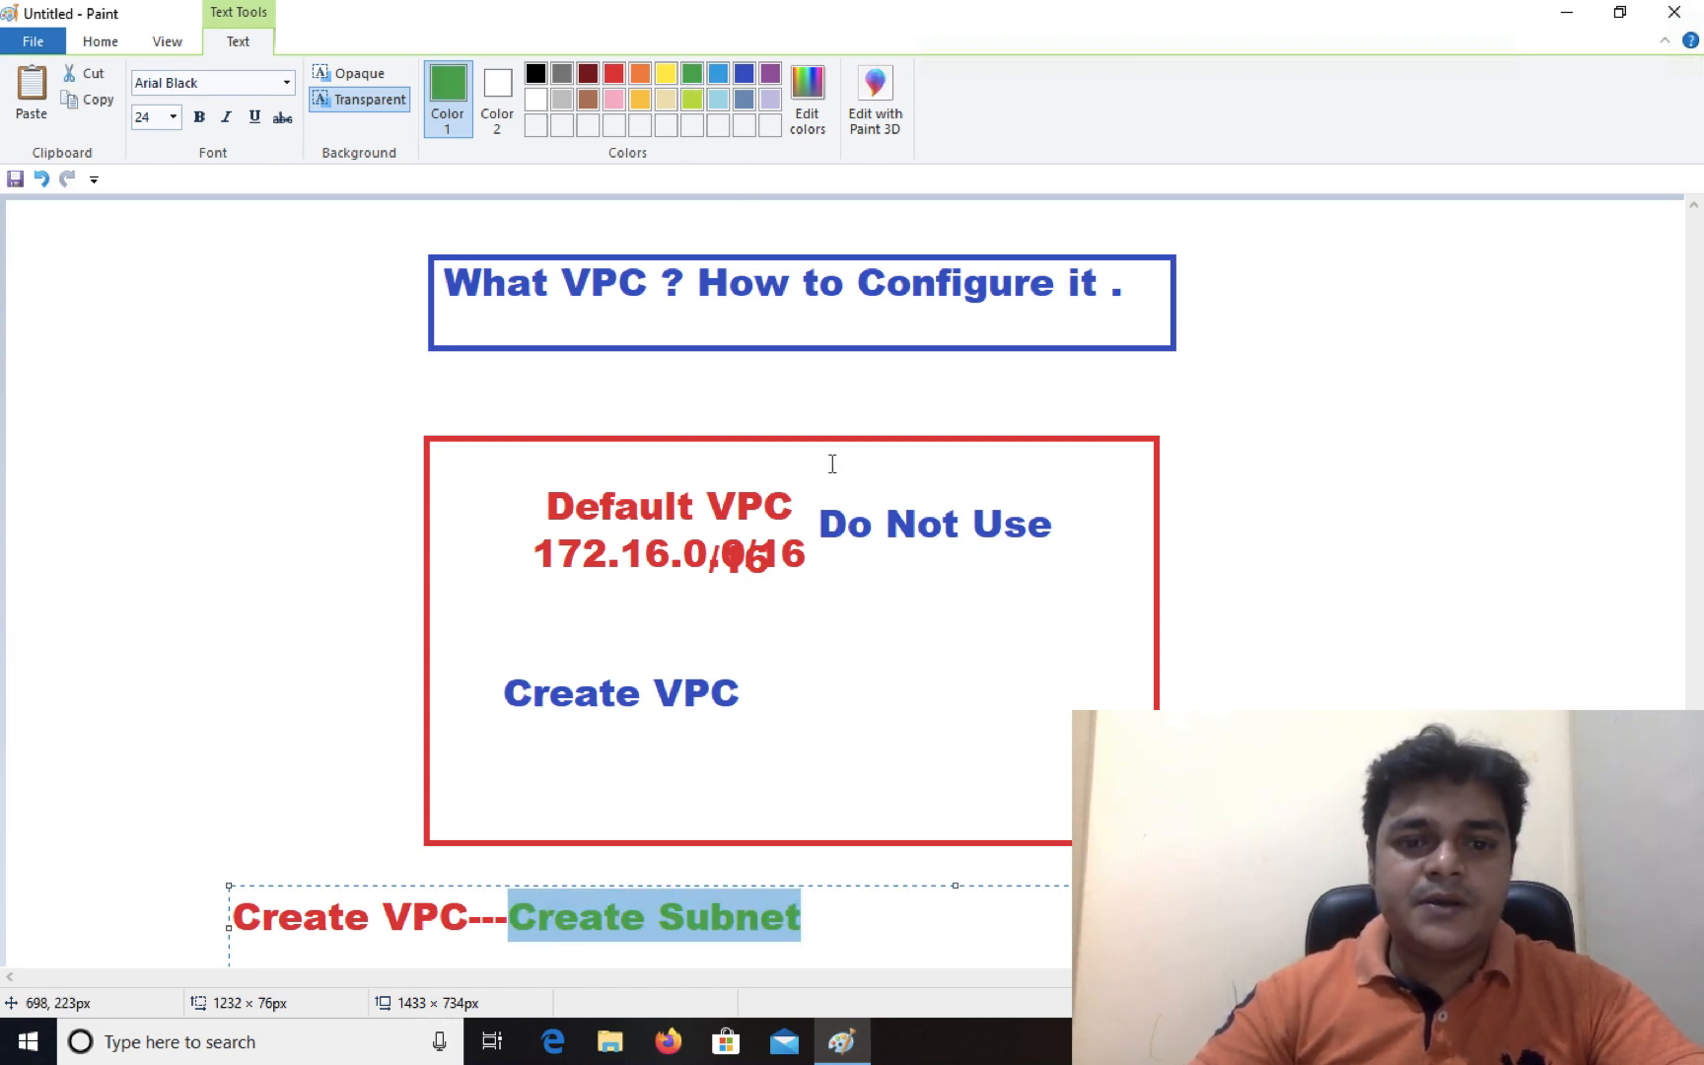
left_click(870, 911)
Switch back to the AWS console, start creating a new route table and set its name tag to "Training-route"
key("ctrl+Left")
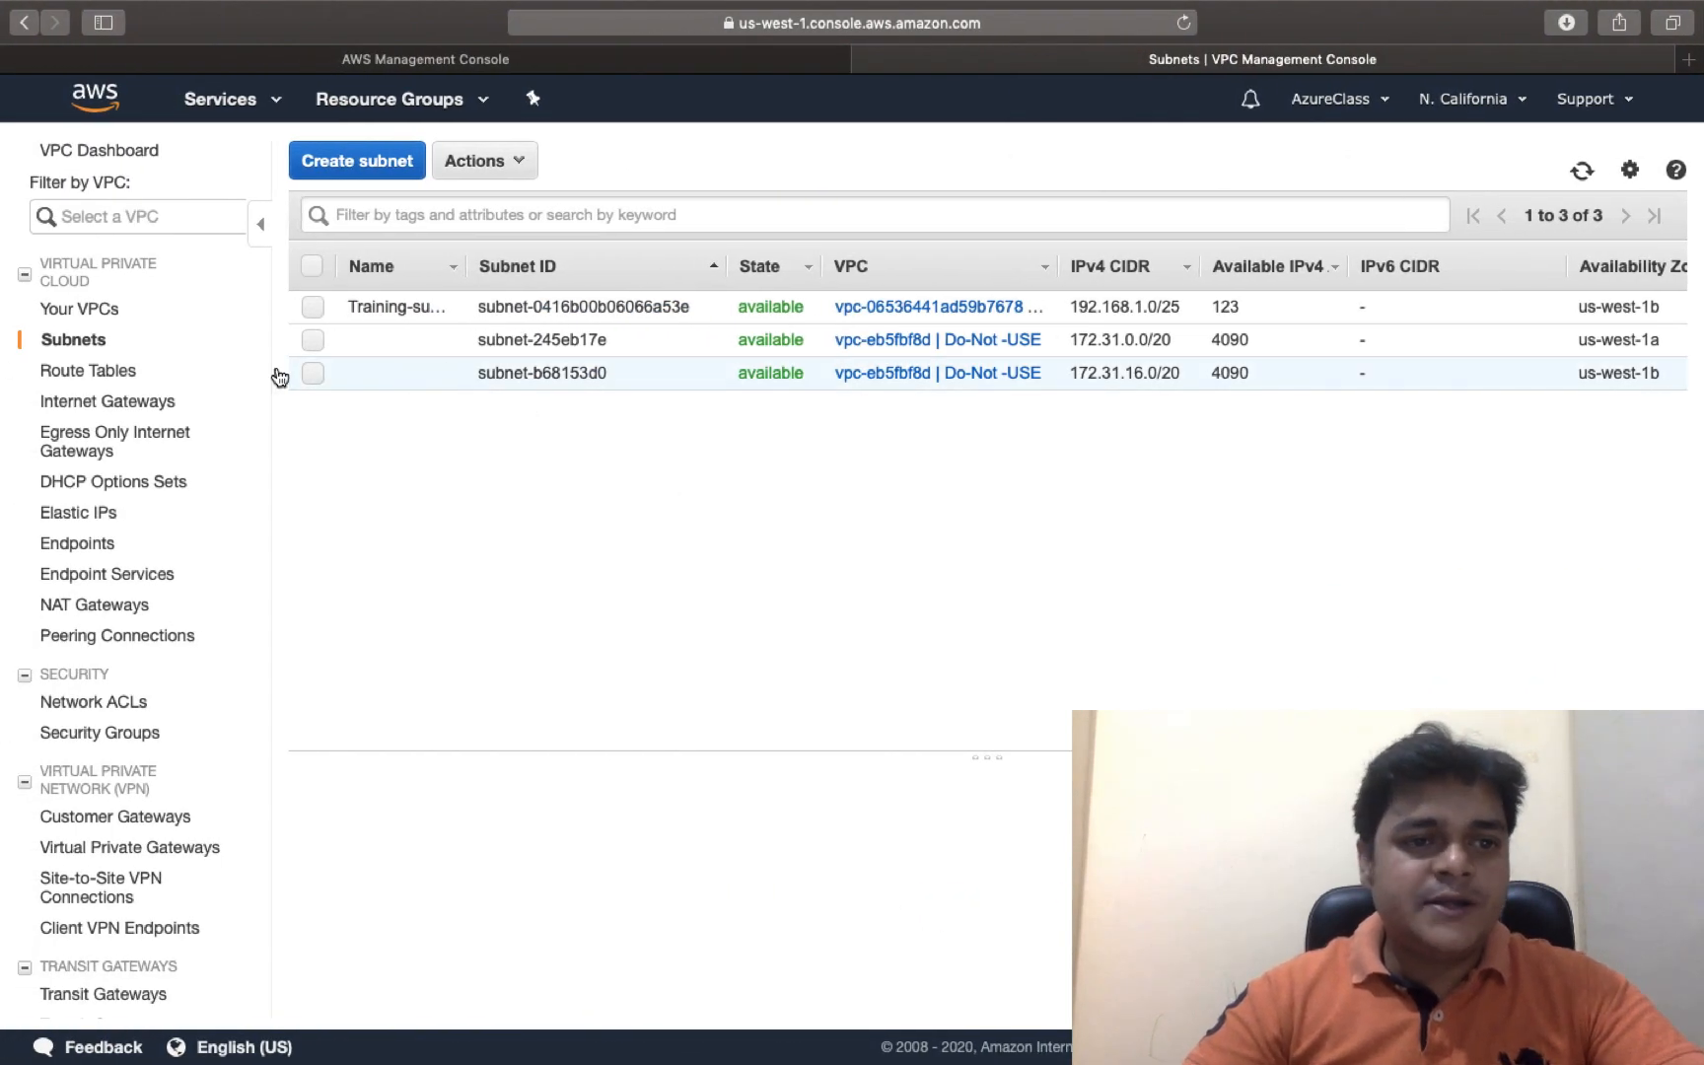
left_click(127, 371)
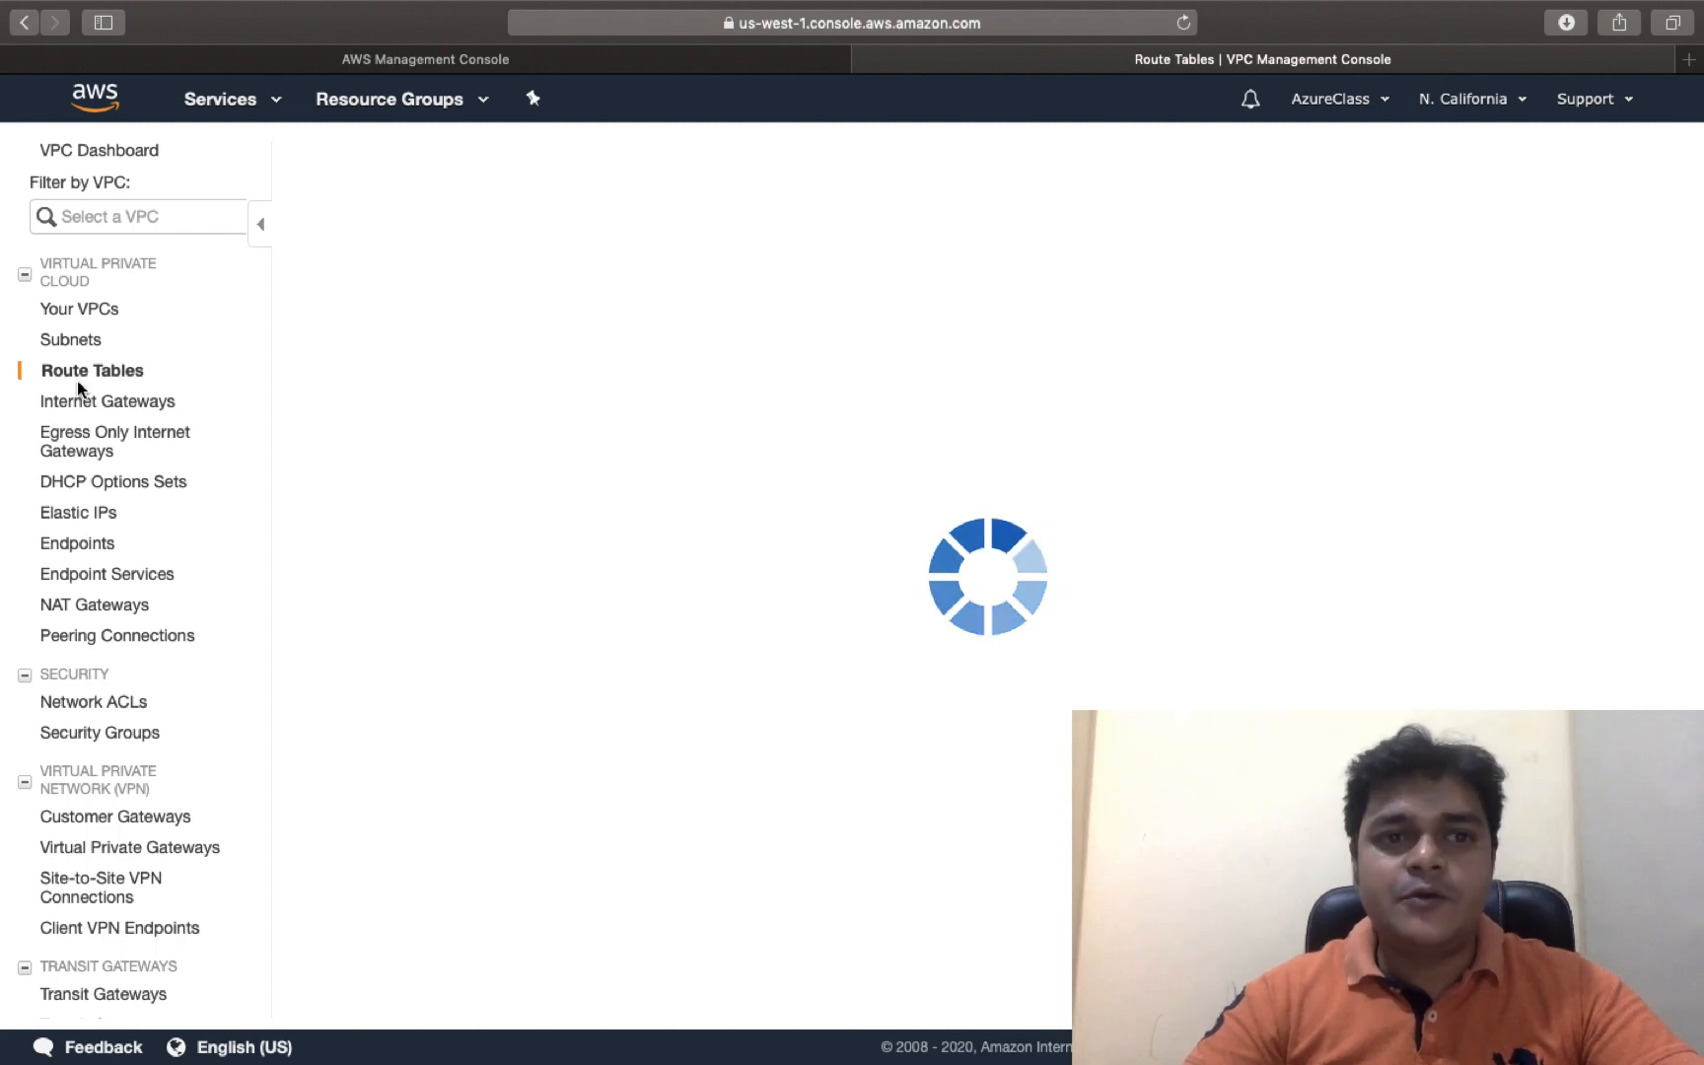
left_click(441, 158)
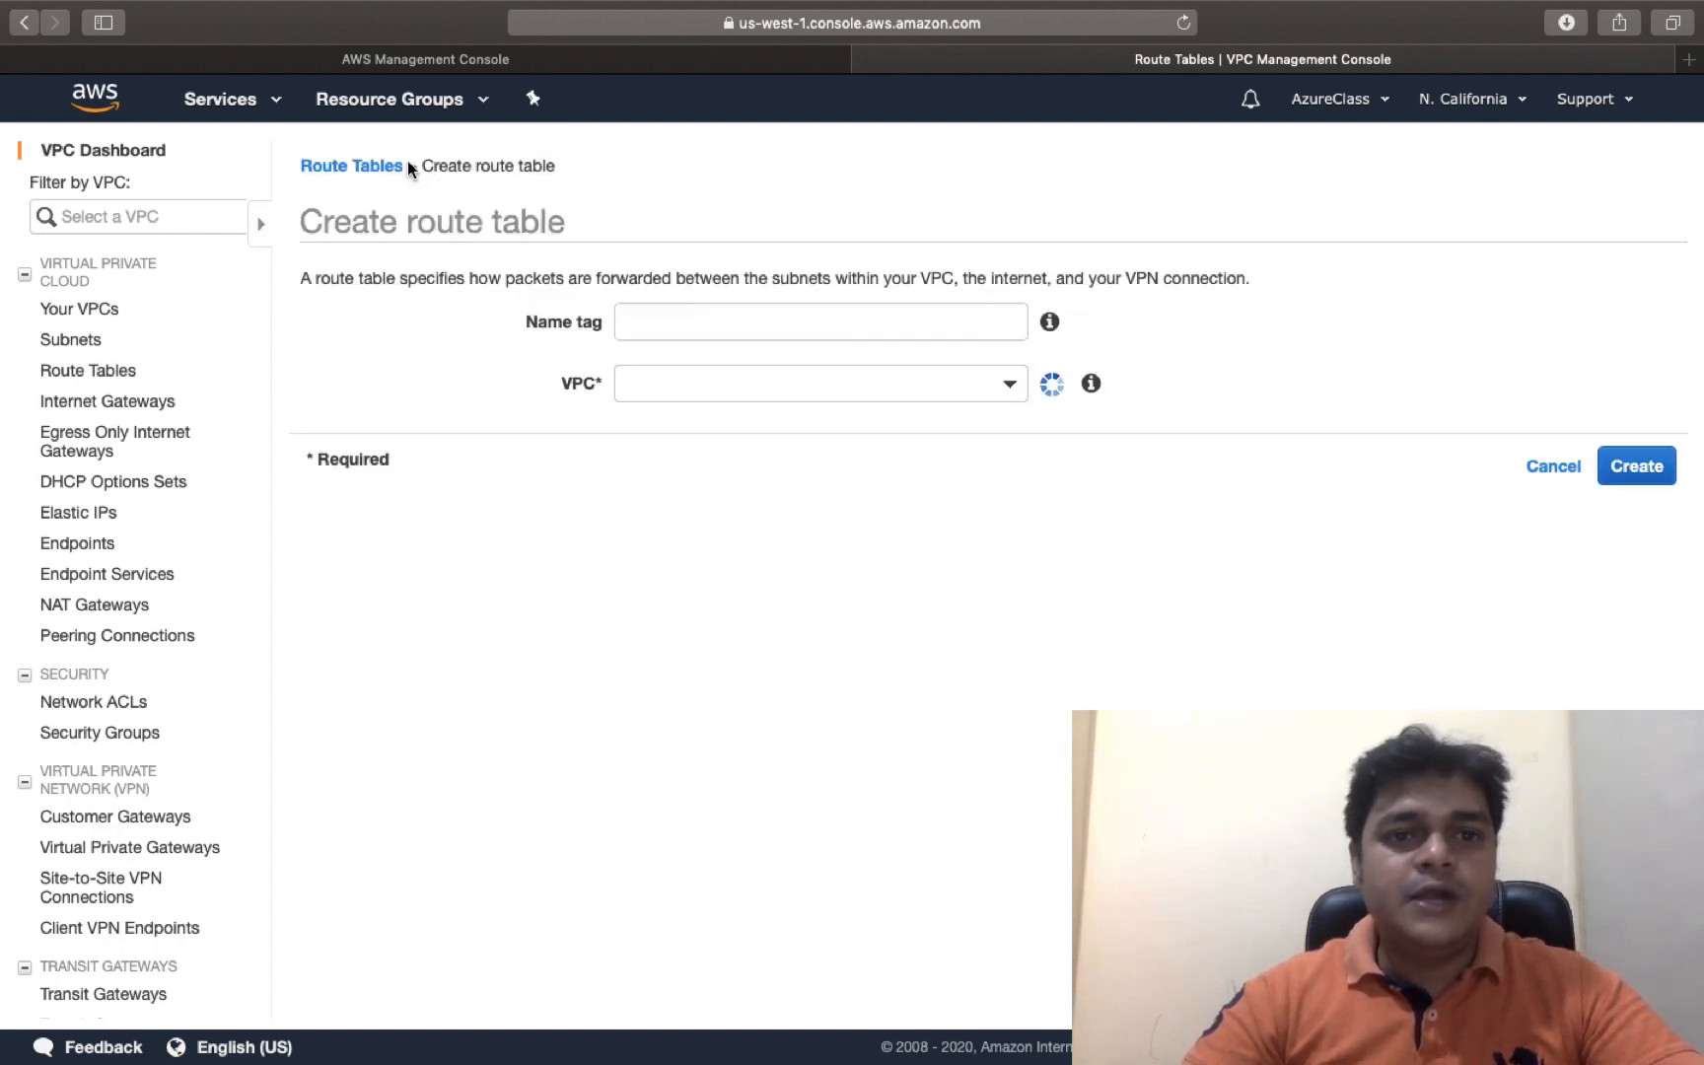
left_click(514, 336)
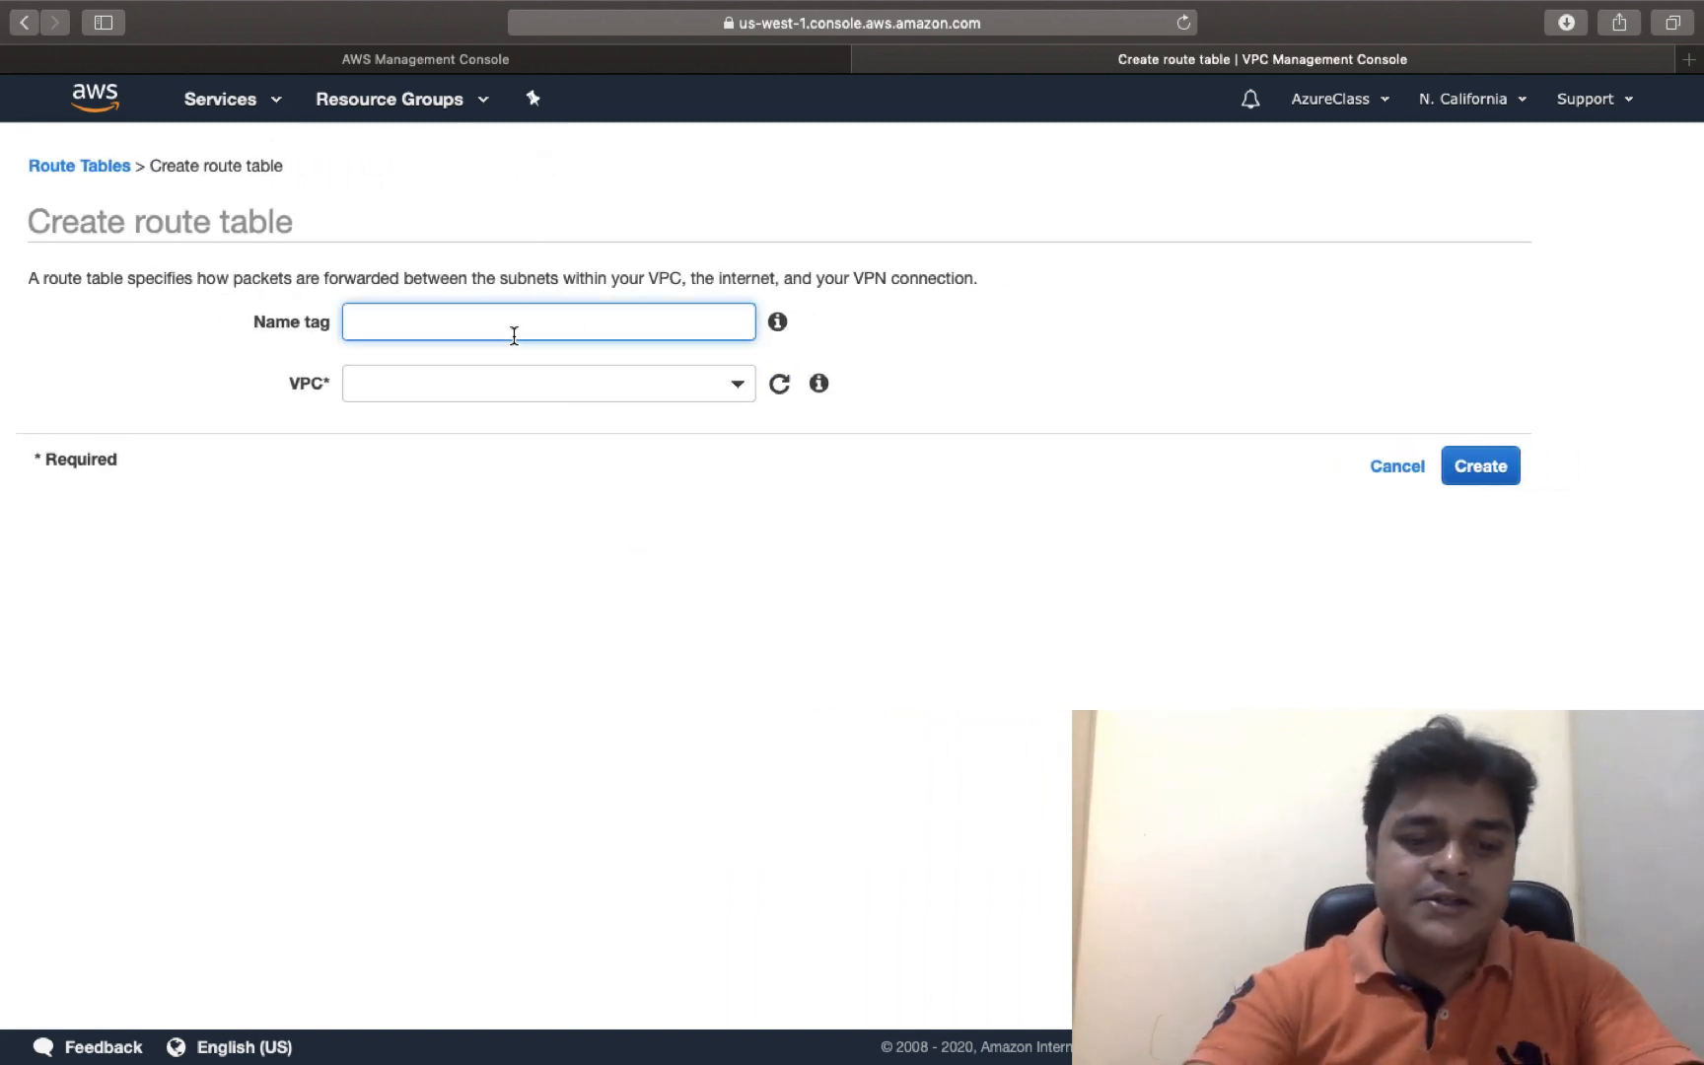
type("R")
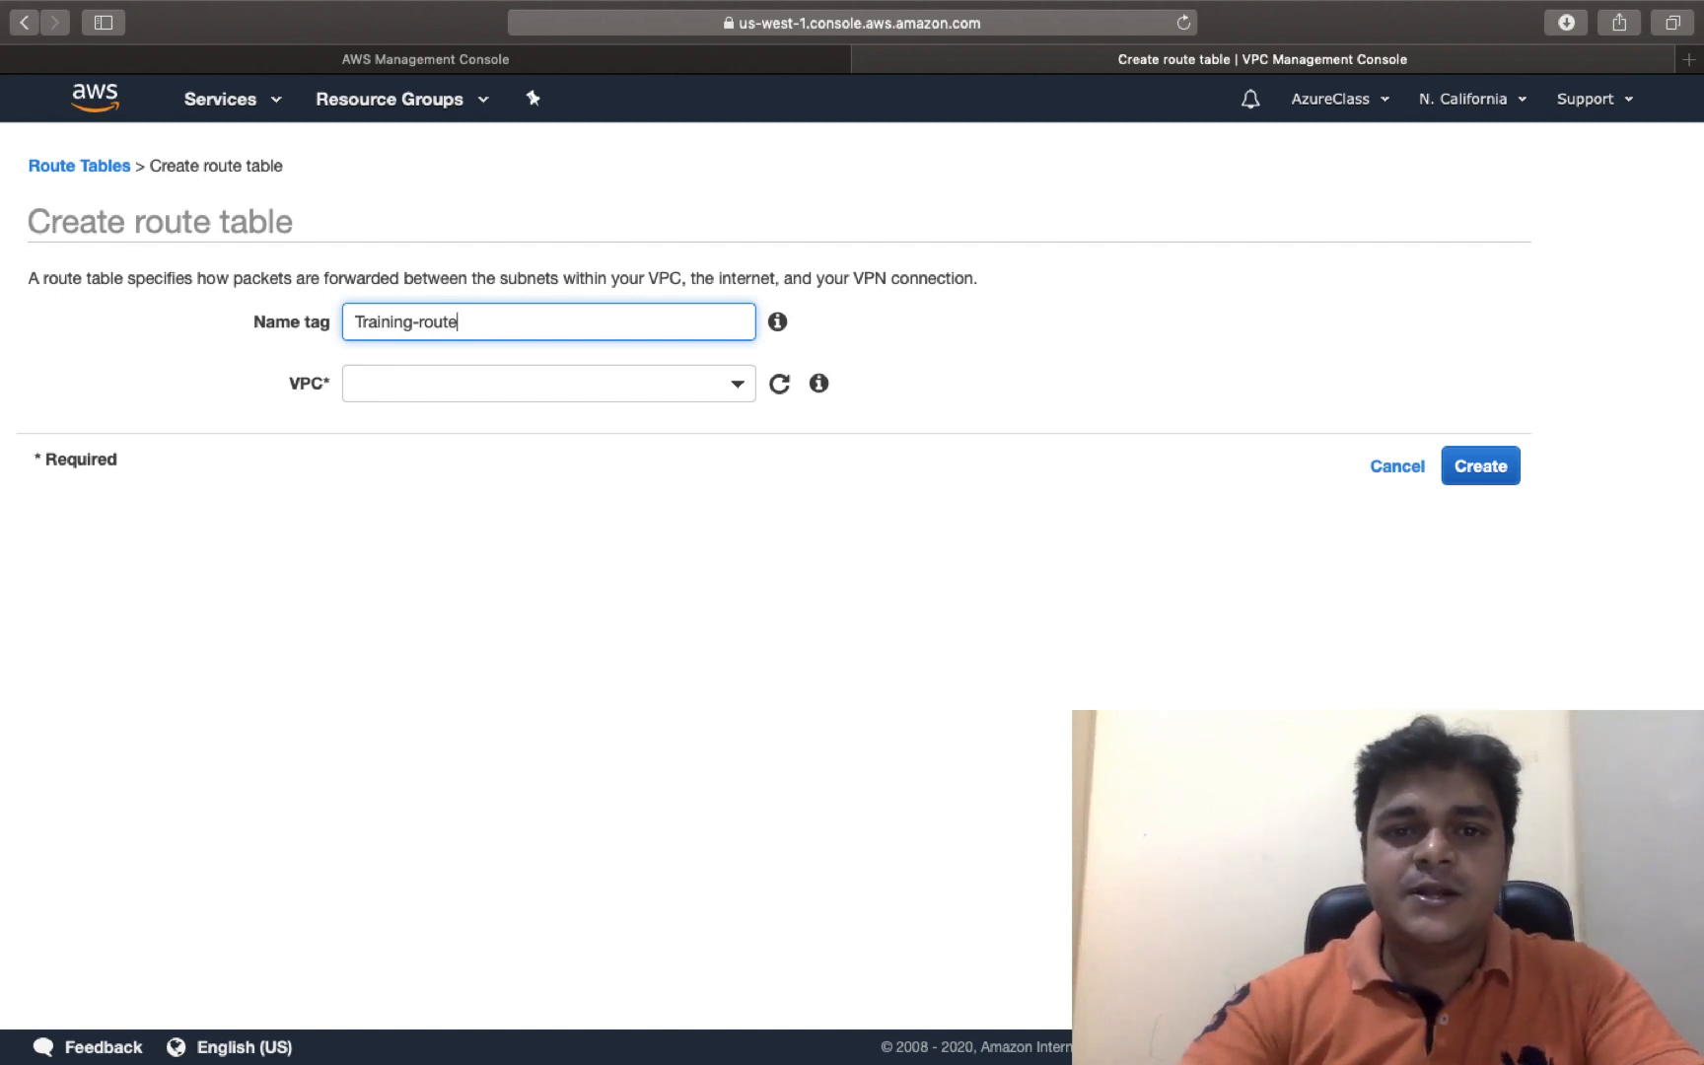
Assign the route table to Training-vpc and create it
left_click(620, 385)
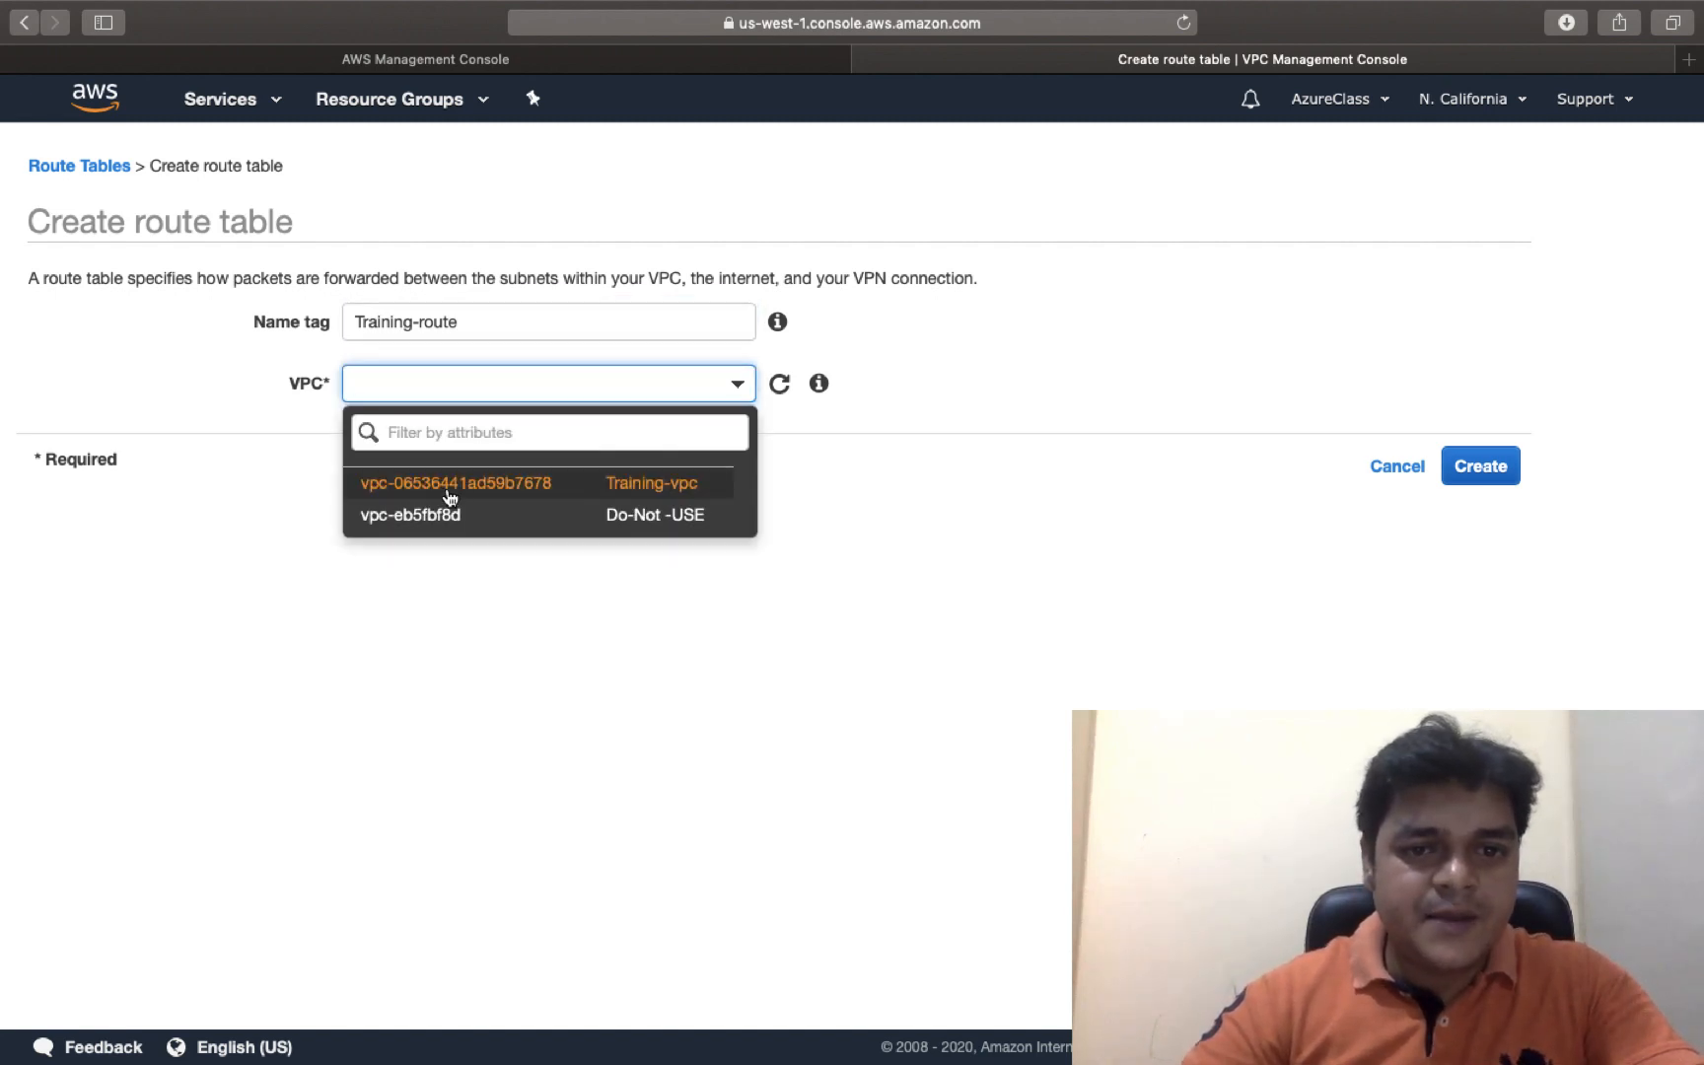
left_click(495, 498)
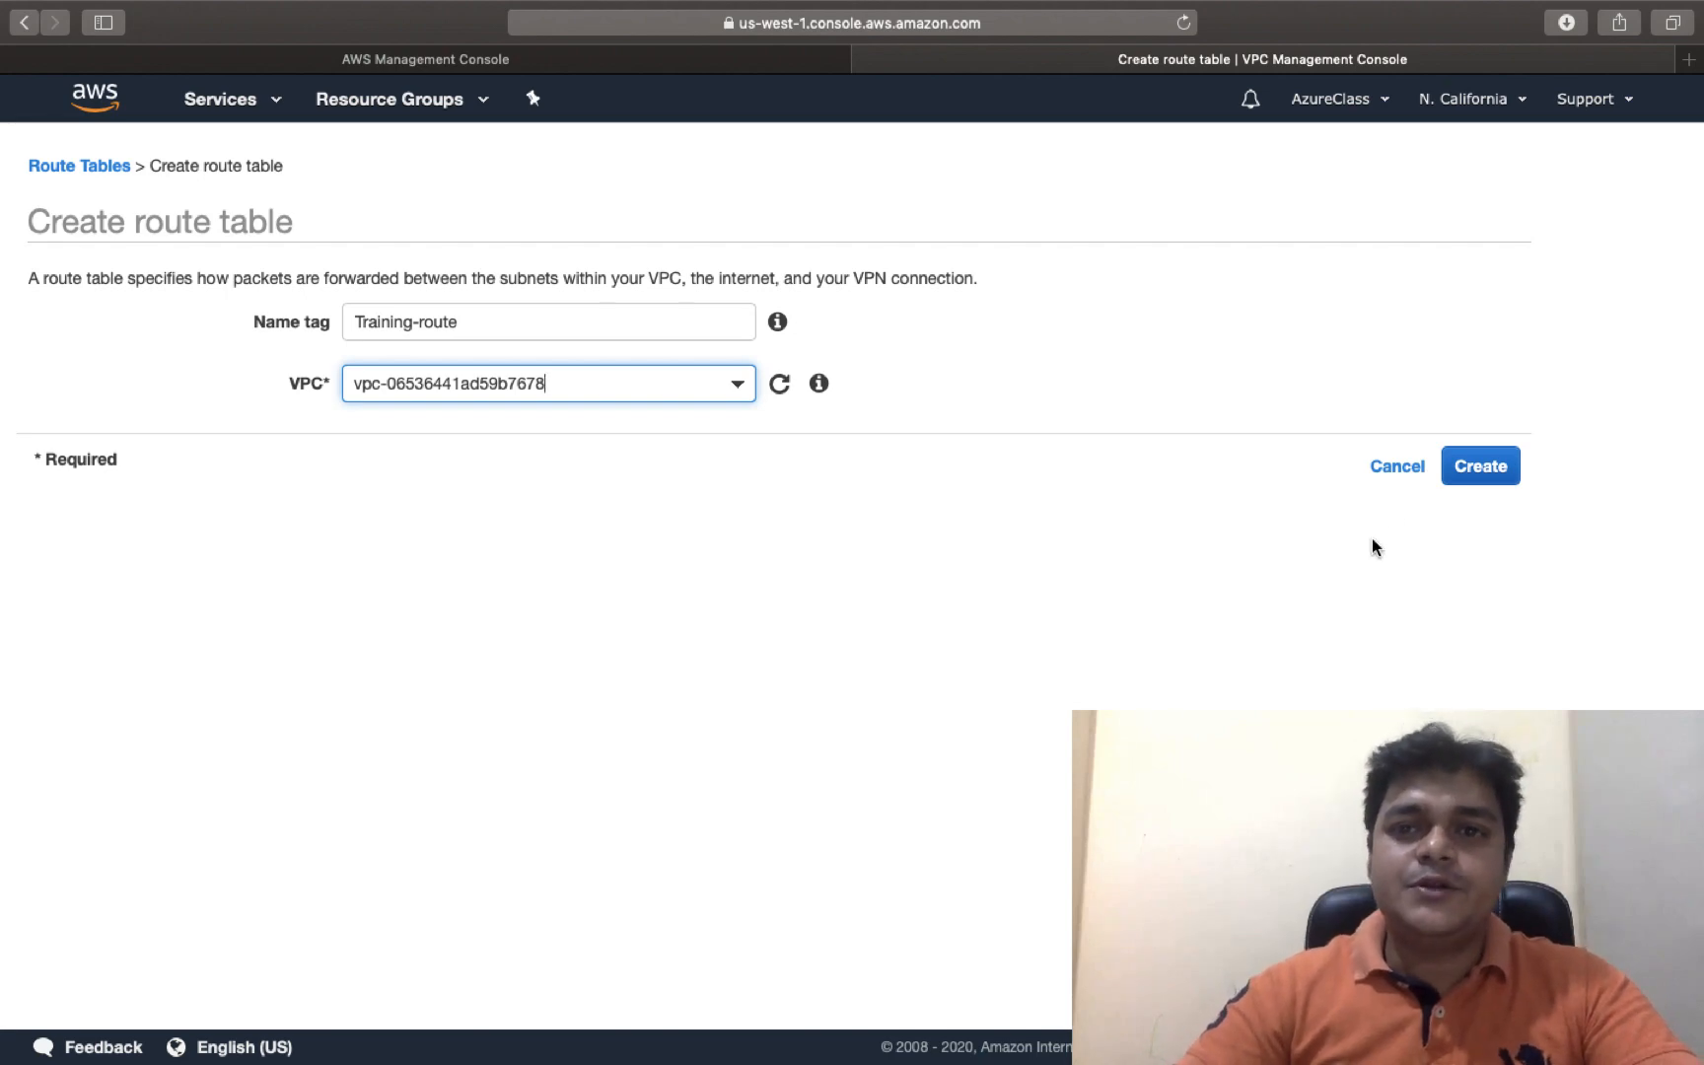
left_click(1484, 464)
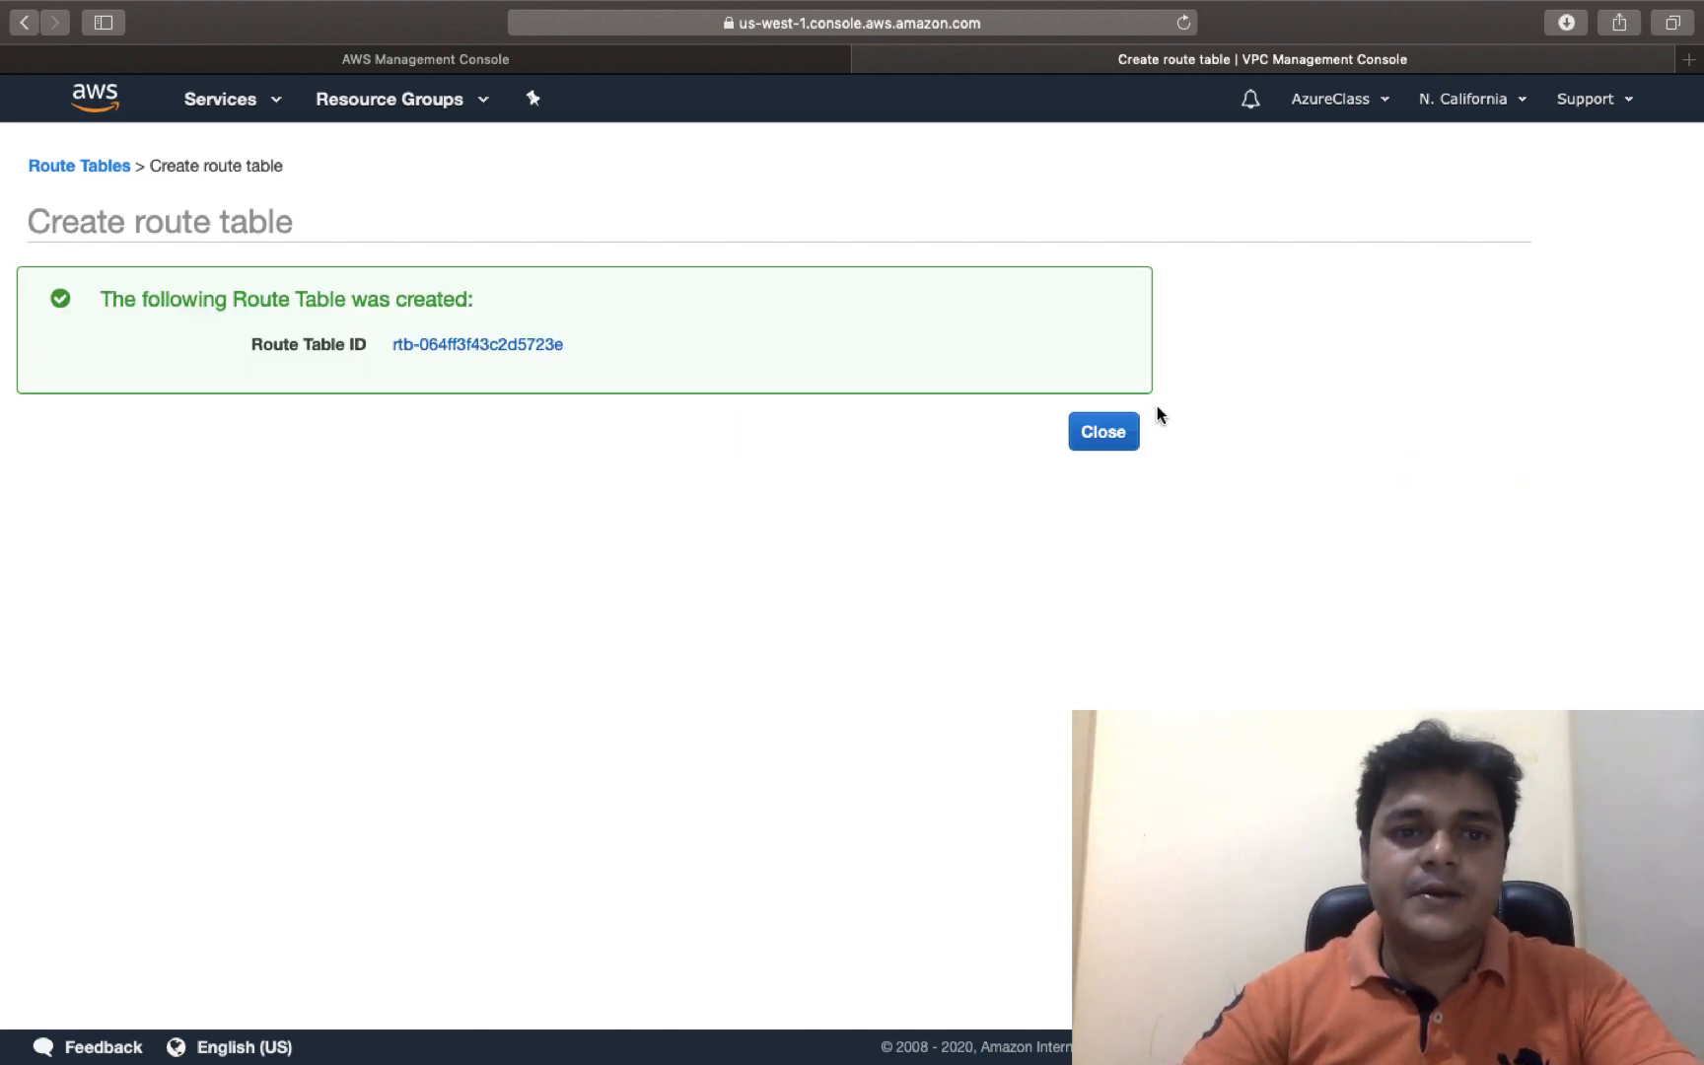
left_click(1114, 432)
Switch to Paint, append "----Route Table" after "Create Subnet" and colour "Route Table" blue
key("ctrl+Right")
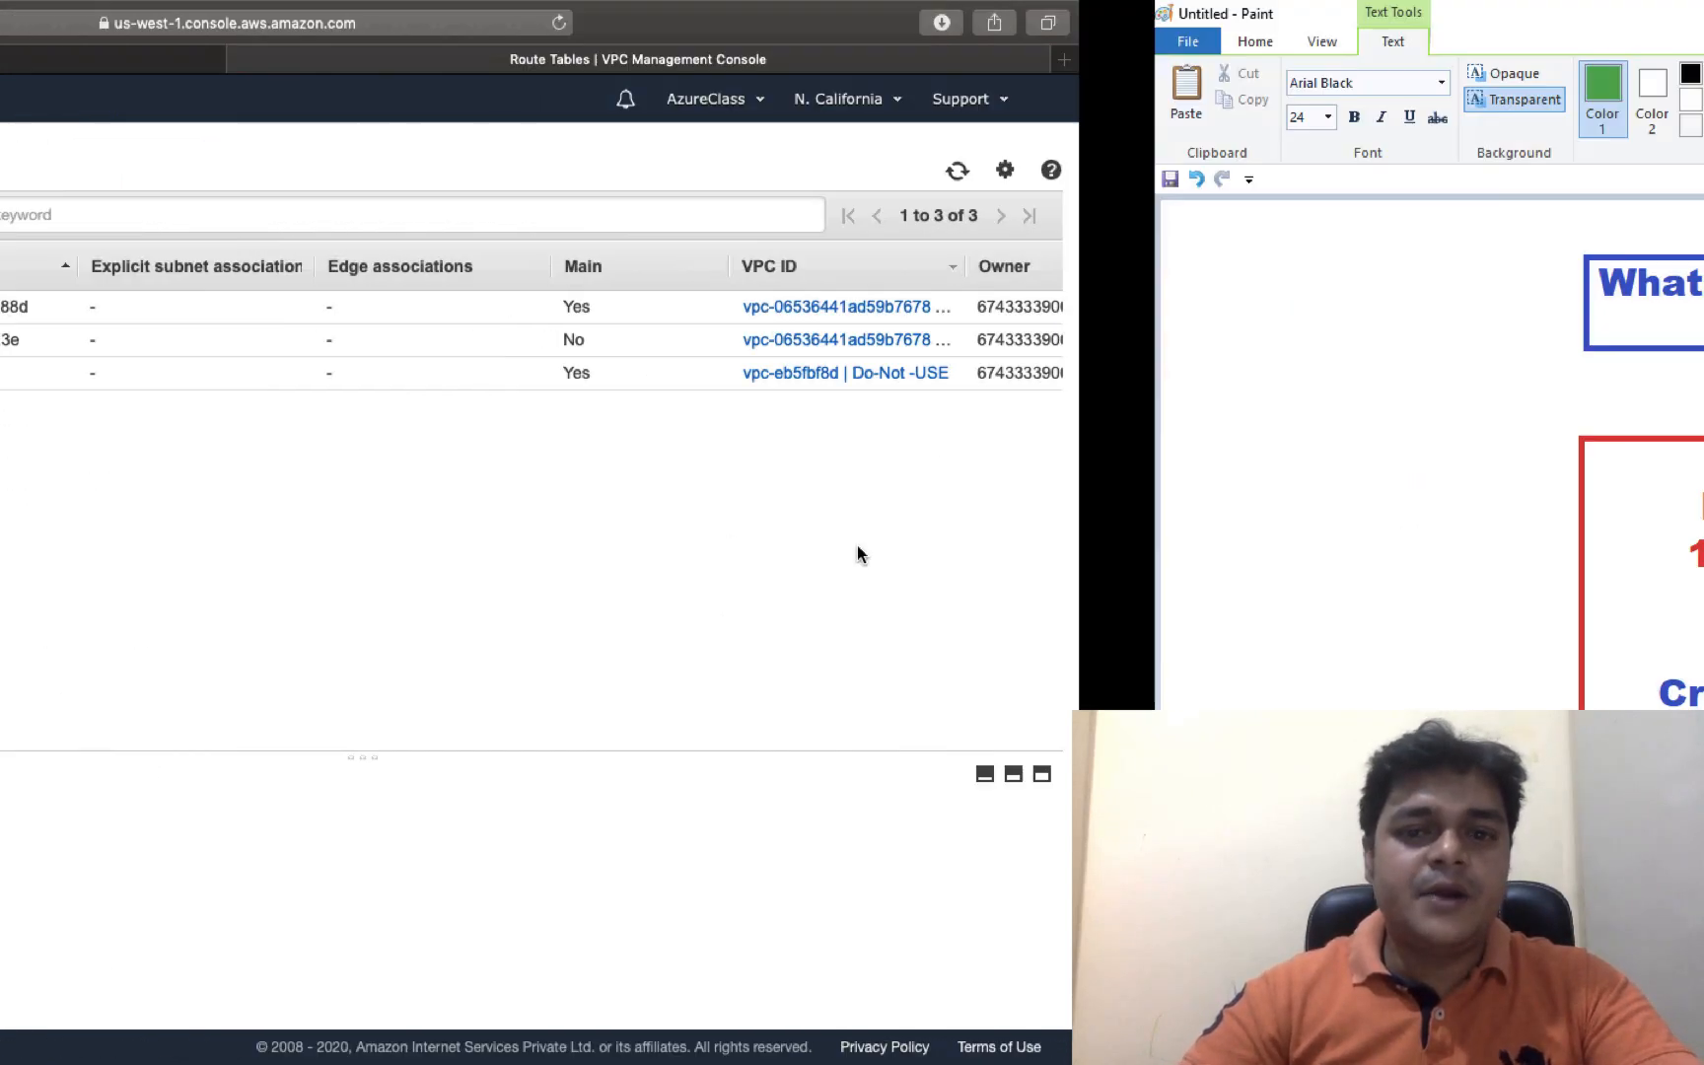
type("Ro")
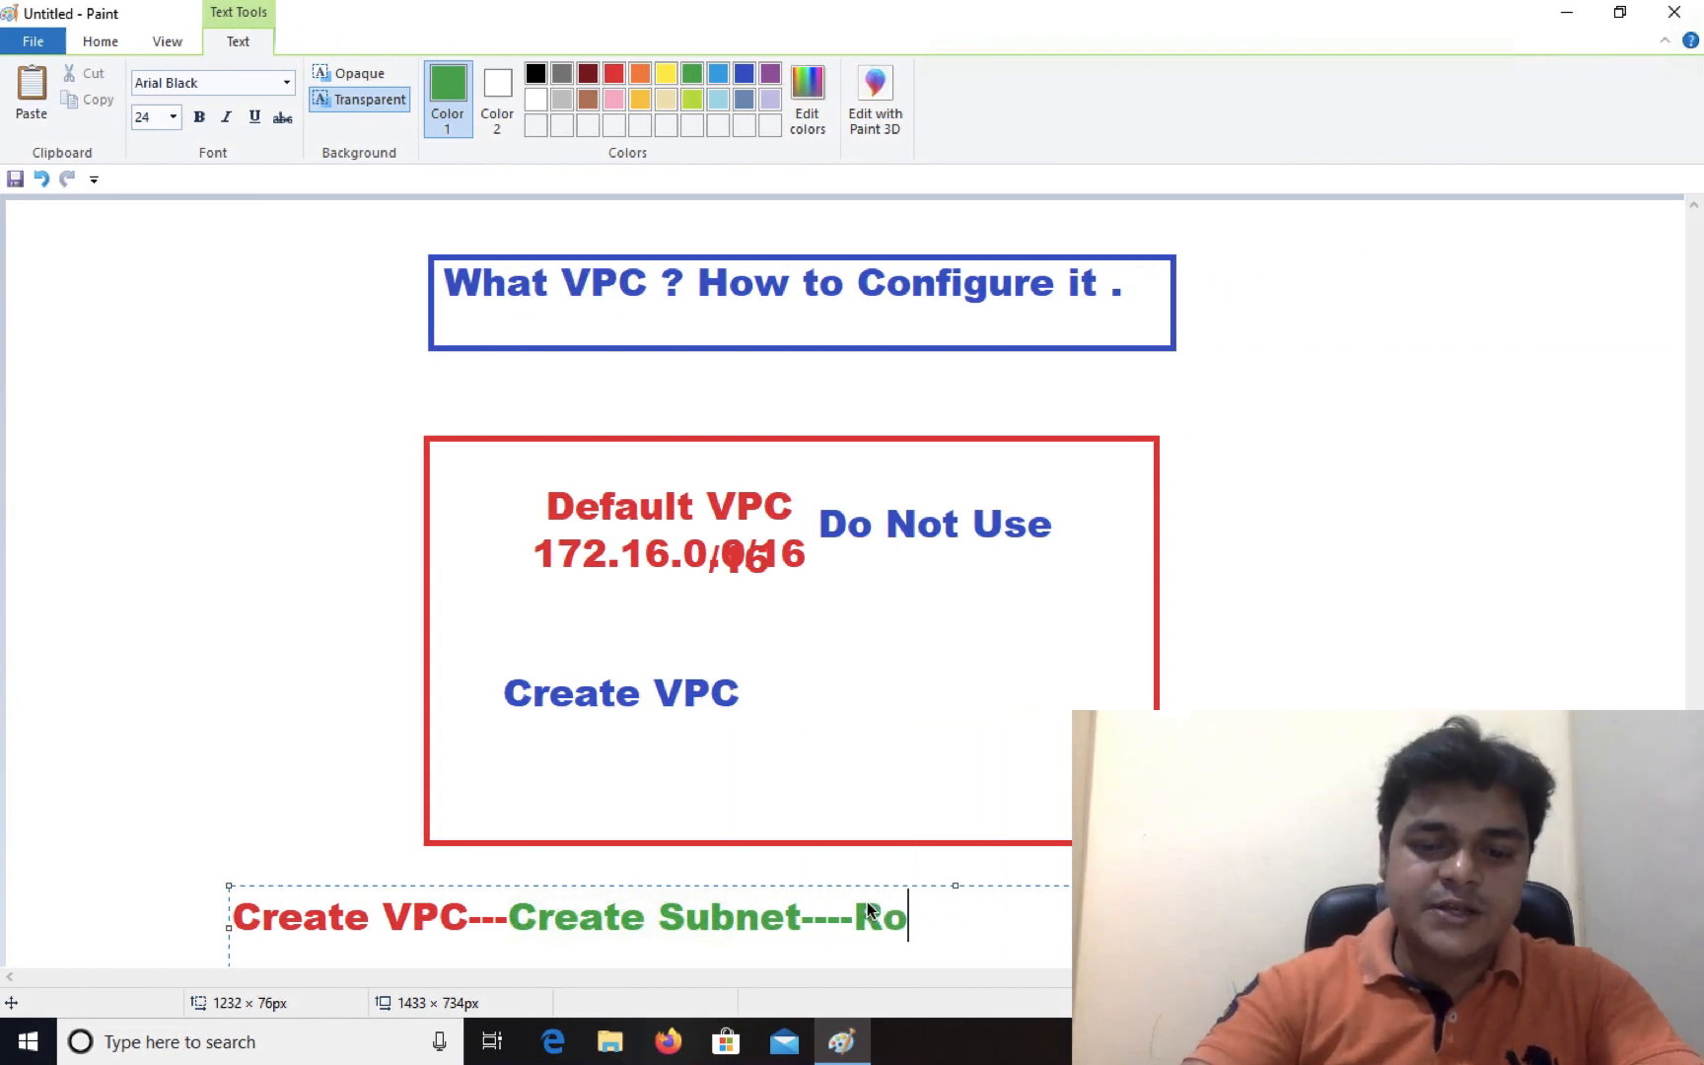
type("ute Tabl")
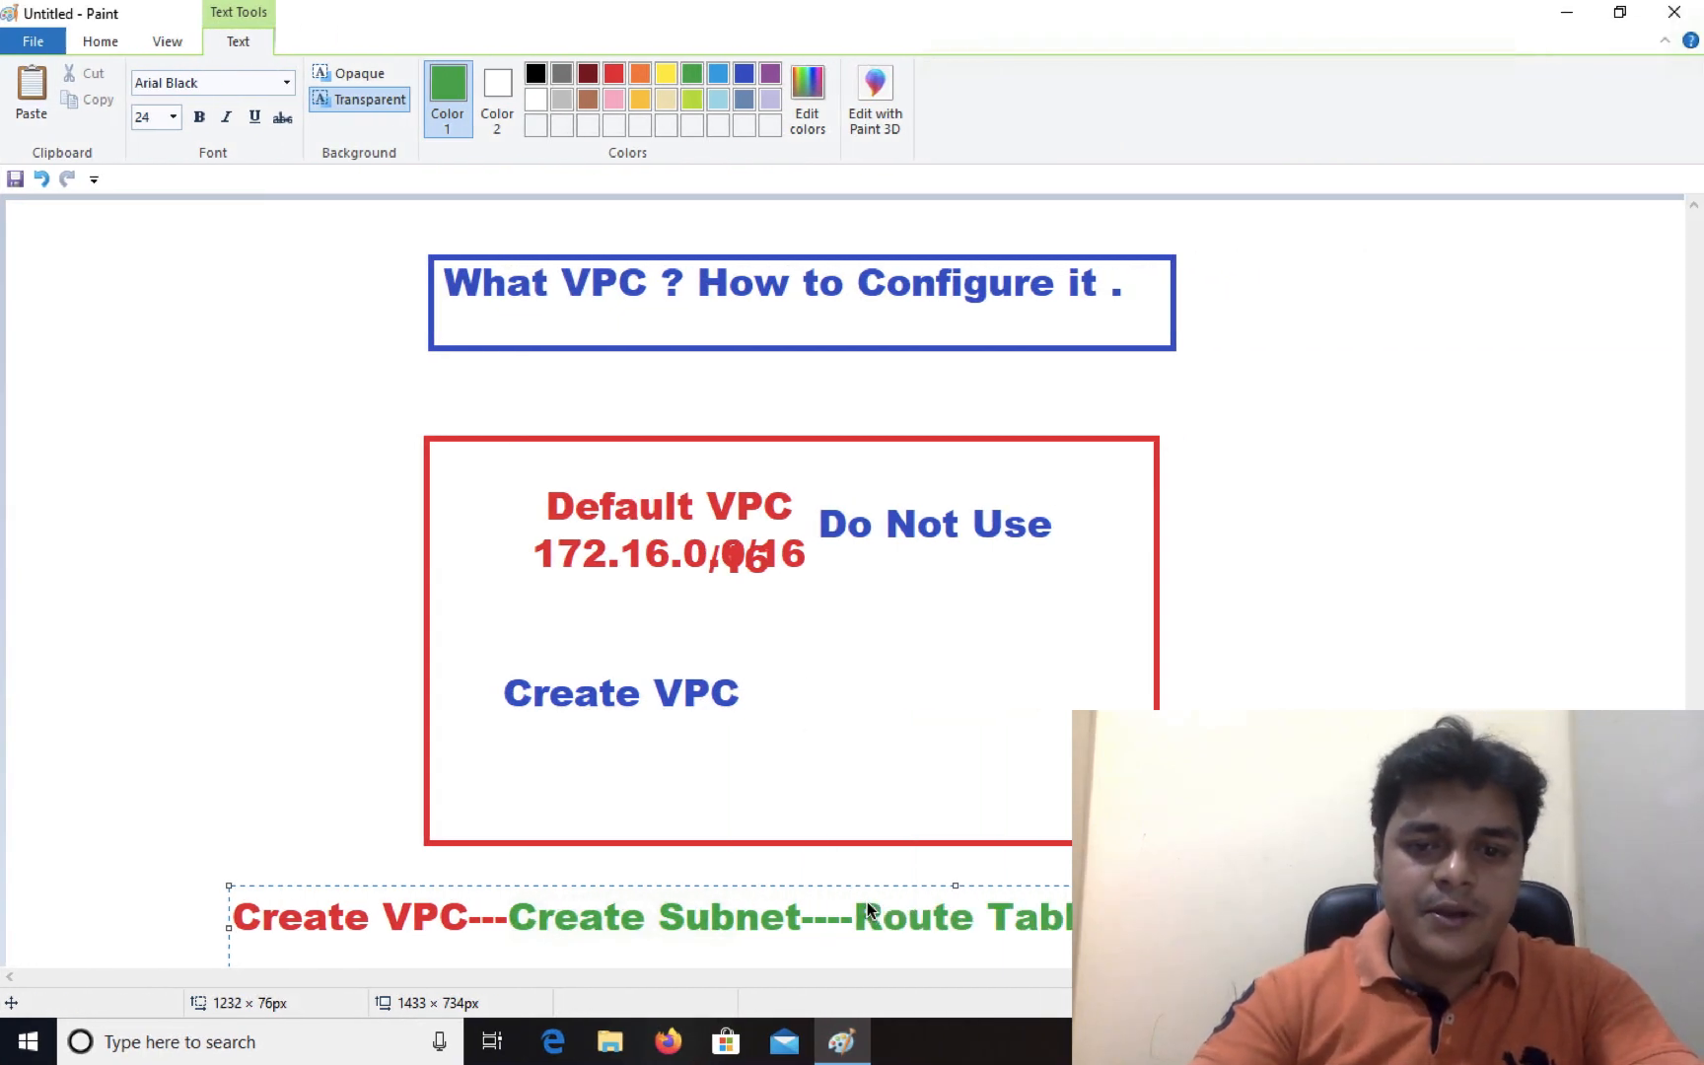
left_click_drag(1080, 917, 854, 892)
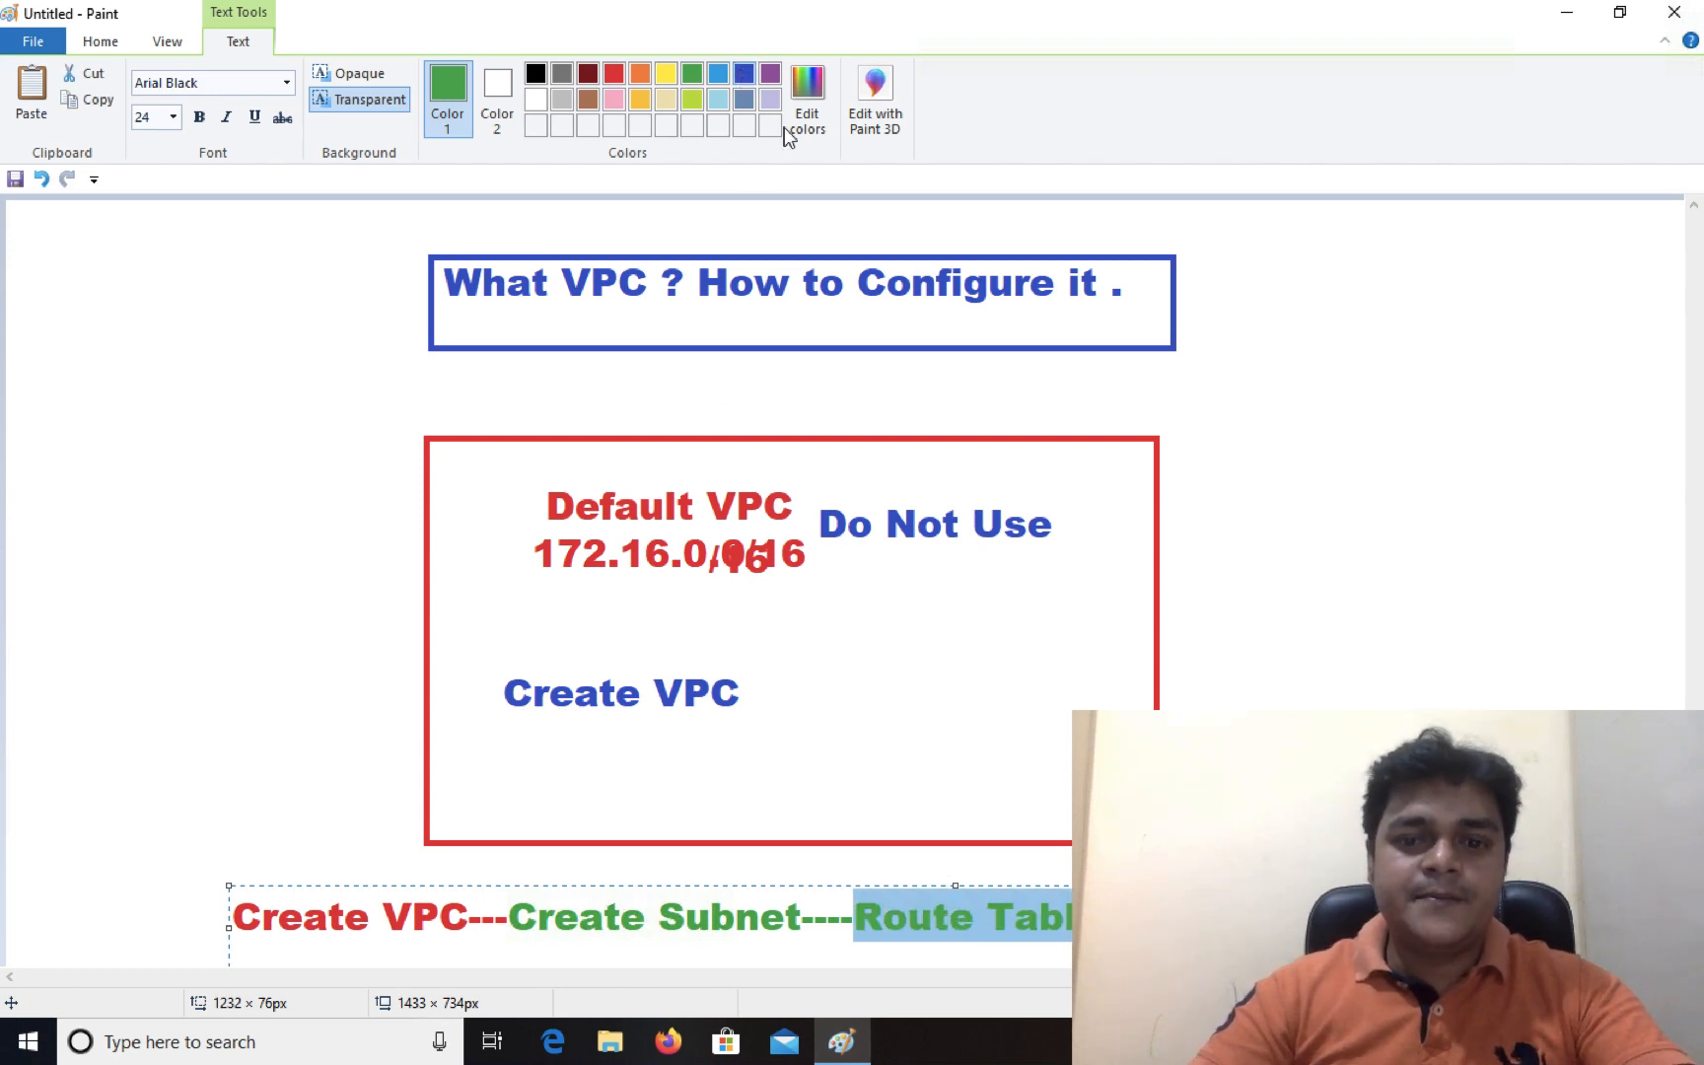
left_click(742, 75)
key("Right")
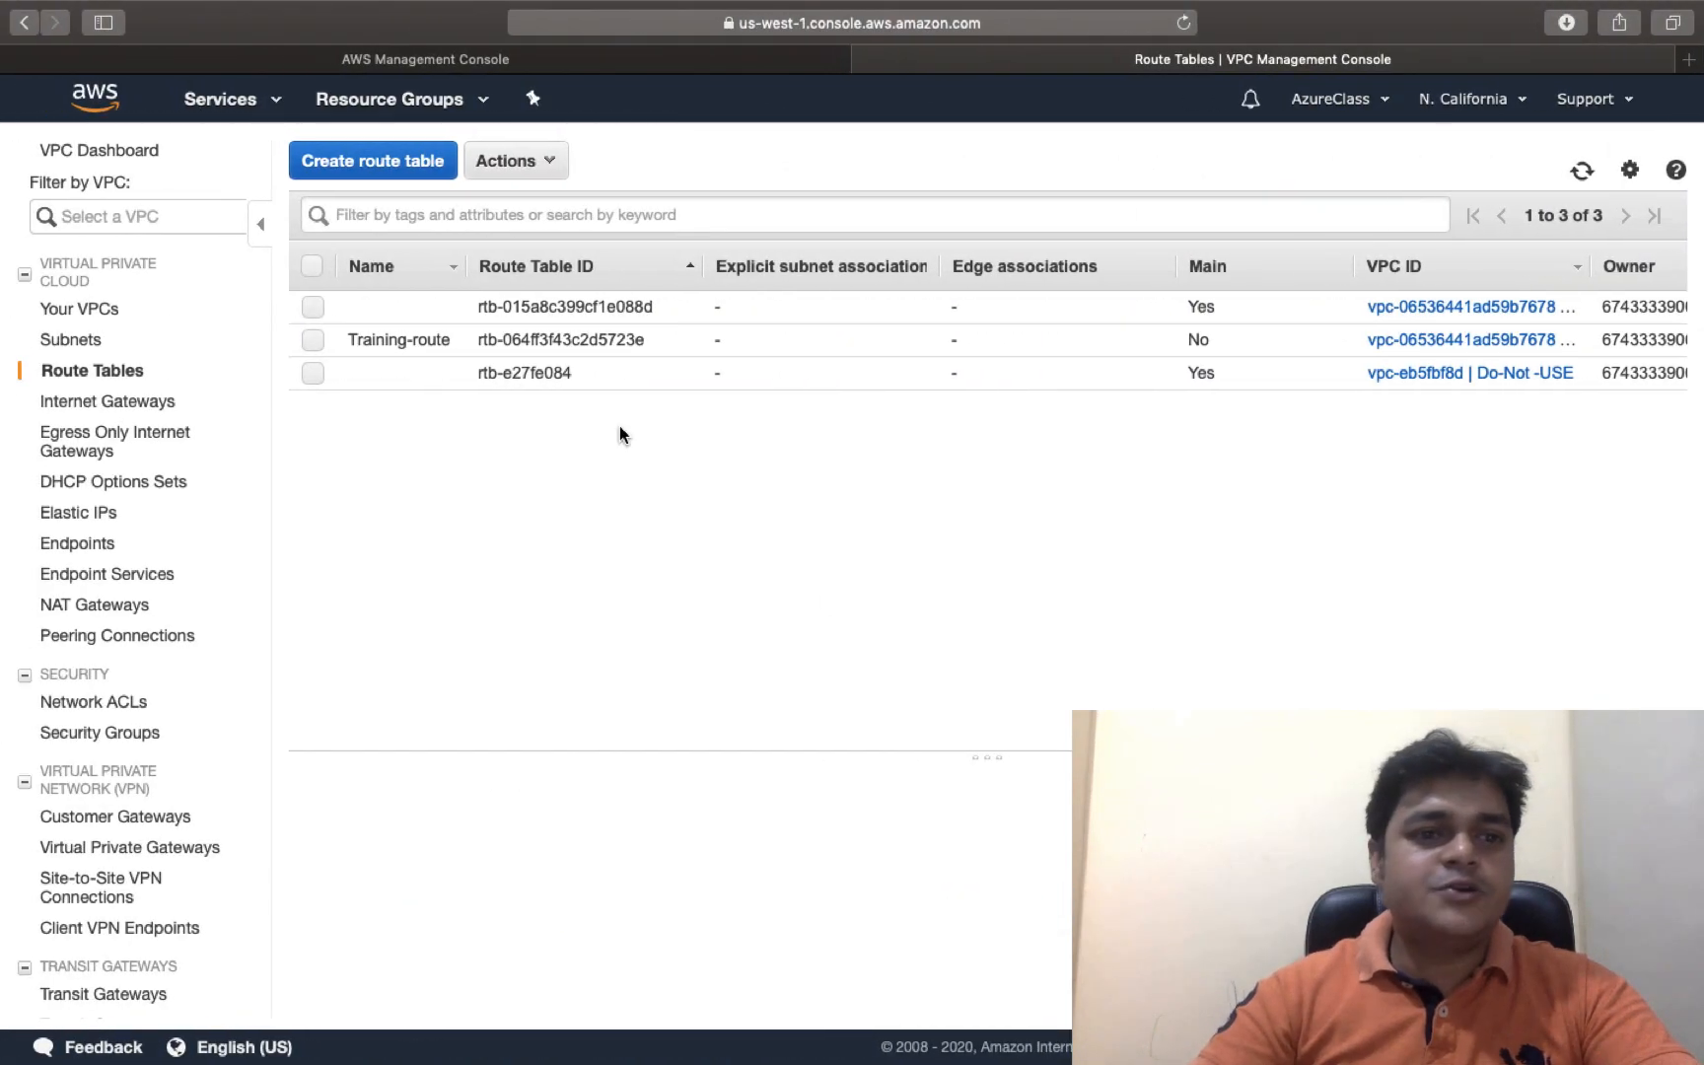
Create an internet gateway in the AWS console with the name tag "Training-gateway"
left_click(96, 408)
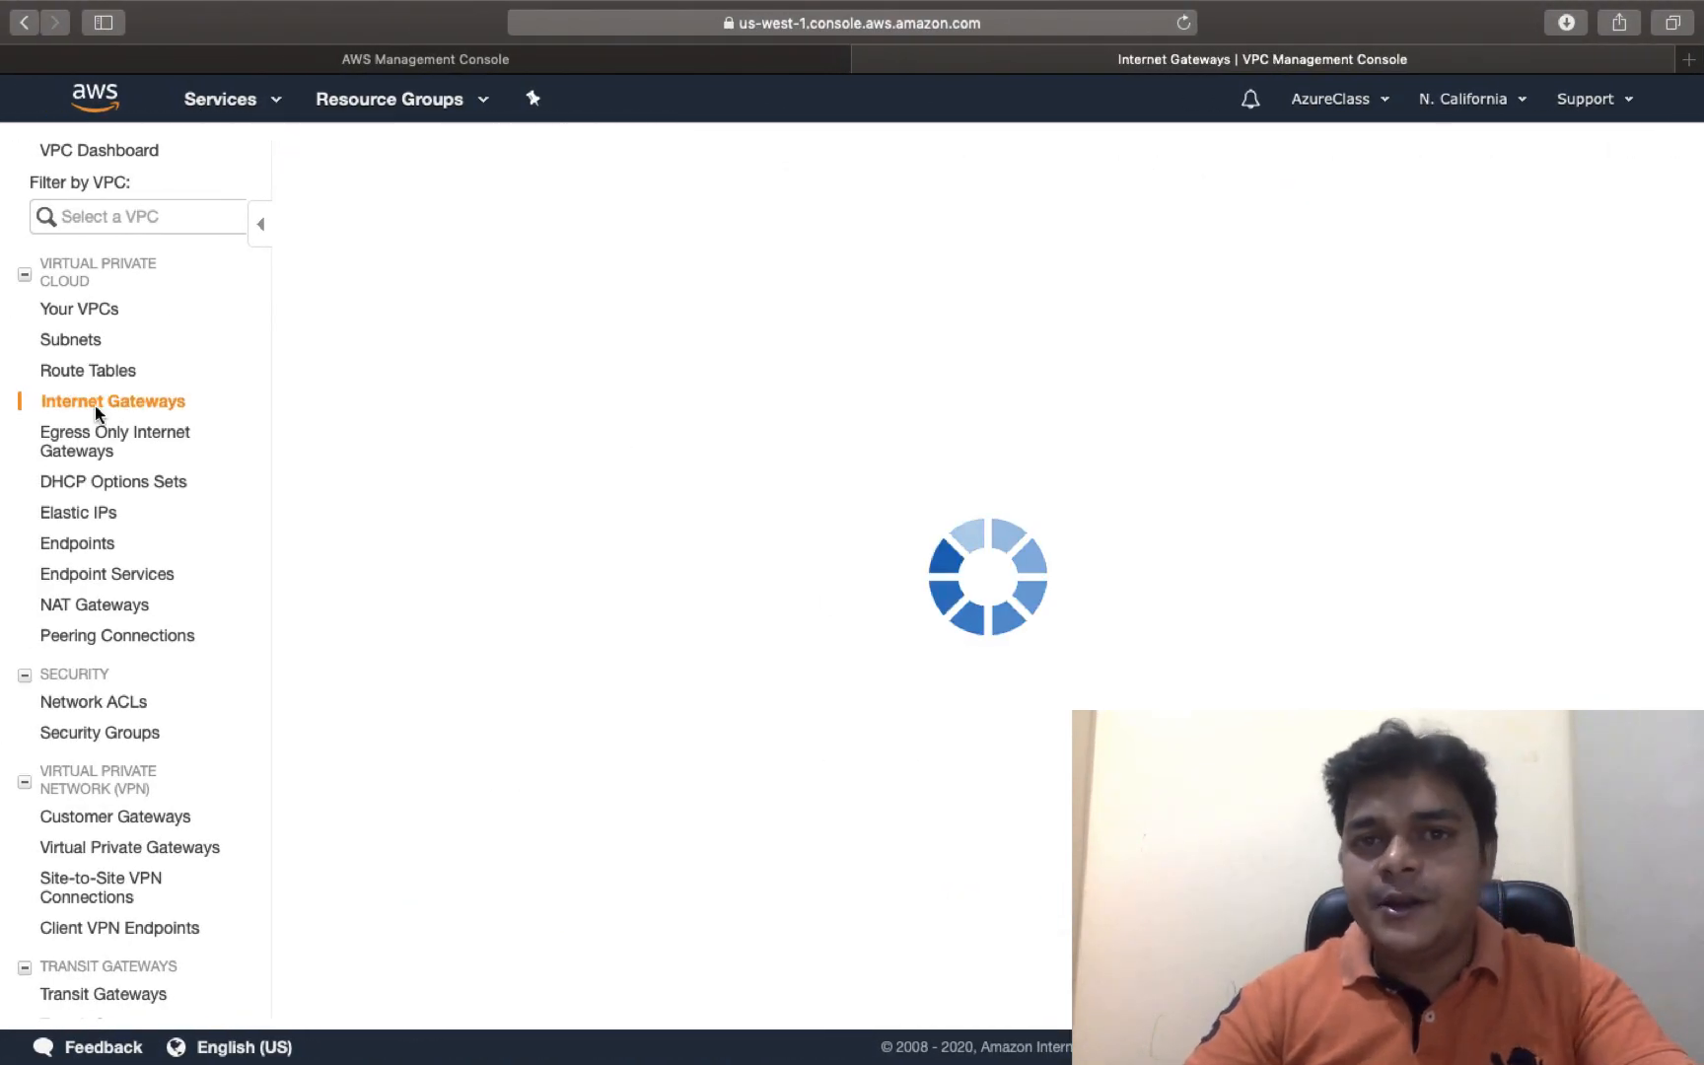
left_click(403, 158)
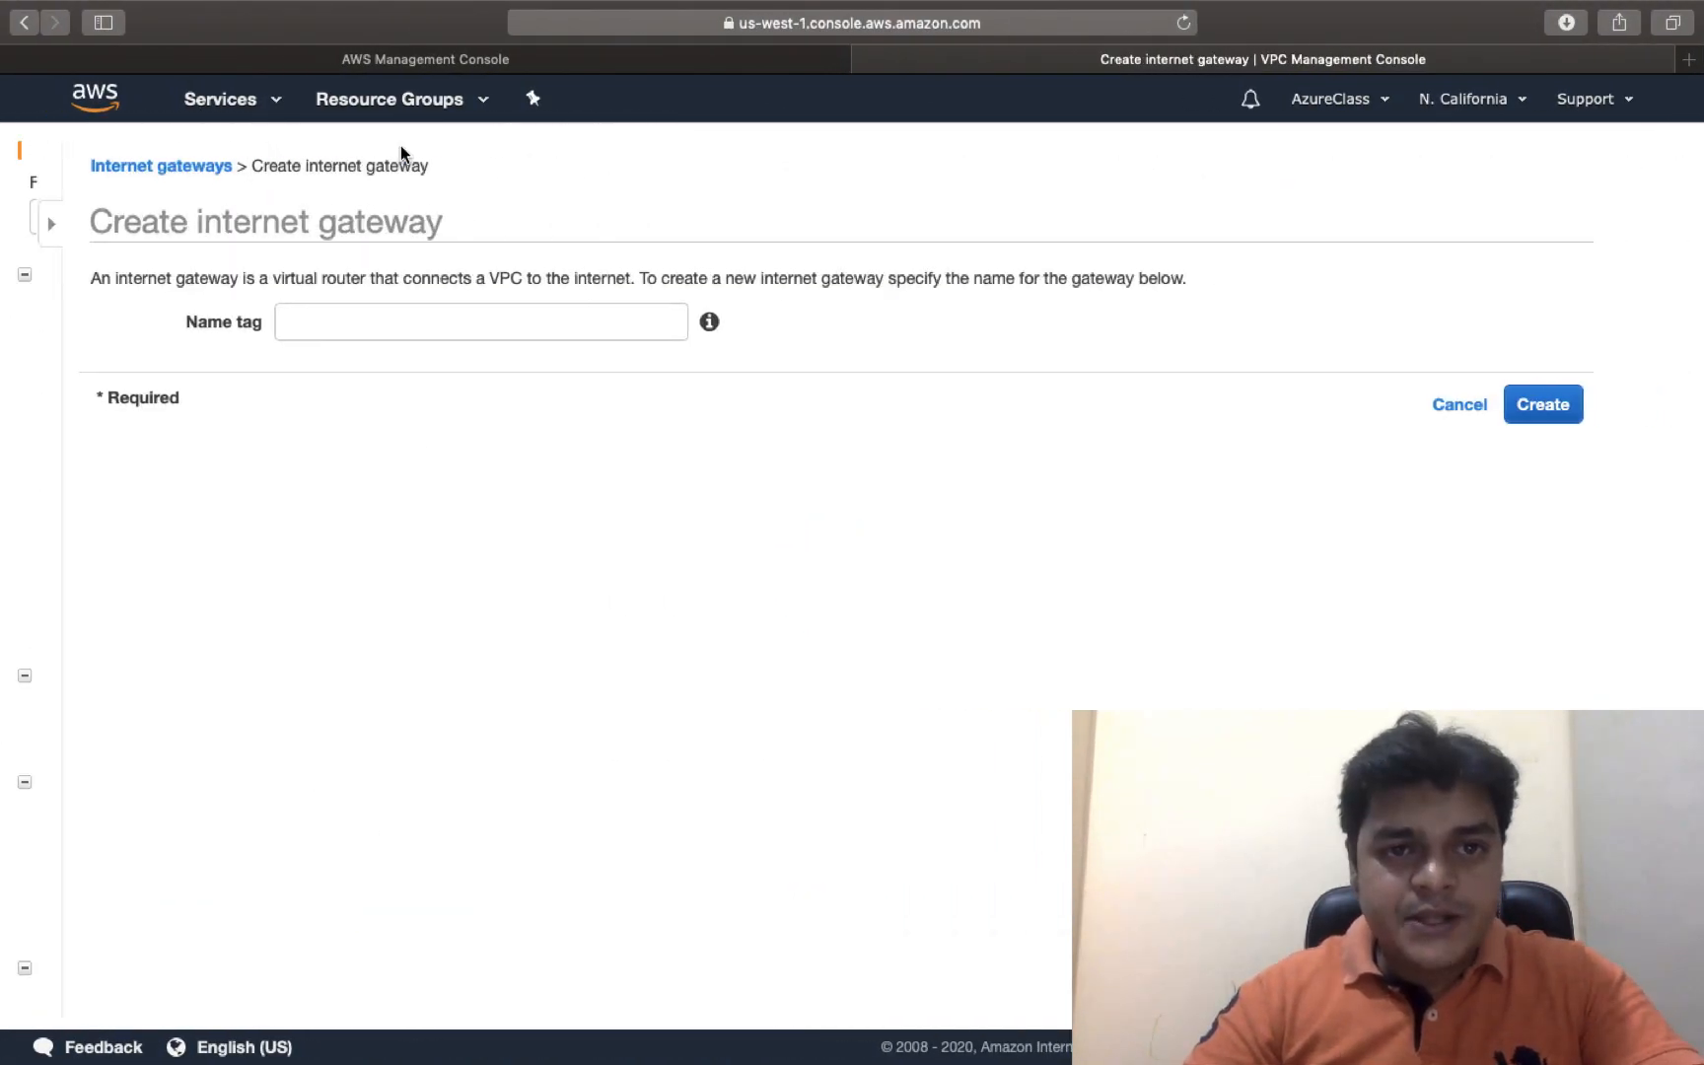
left_click(395, 323)
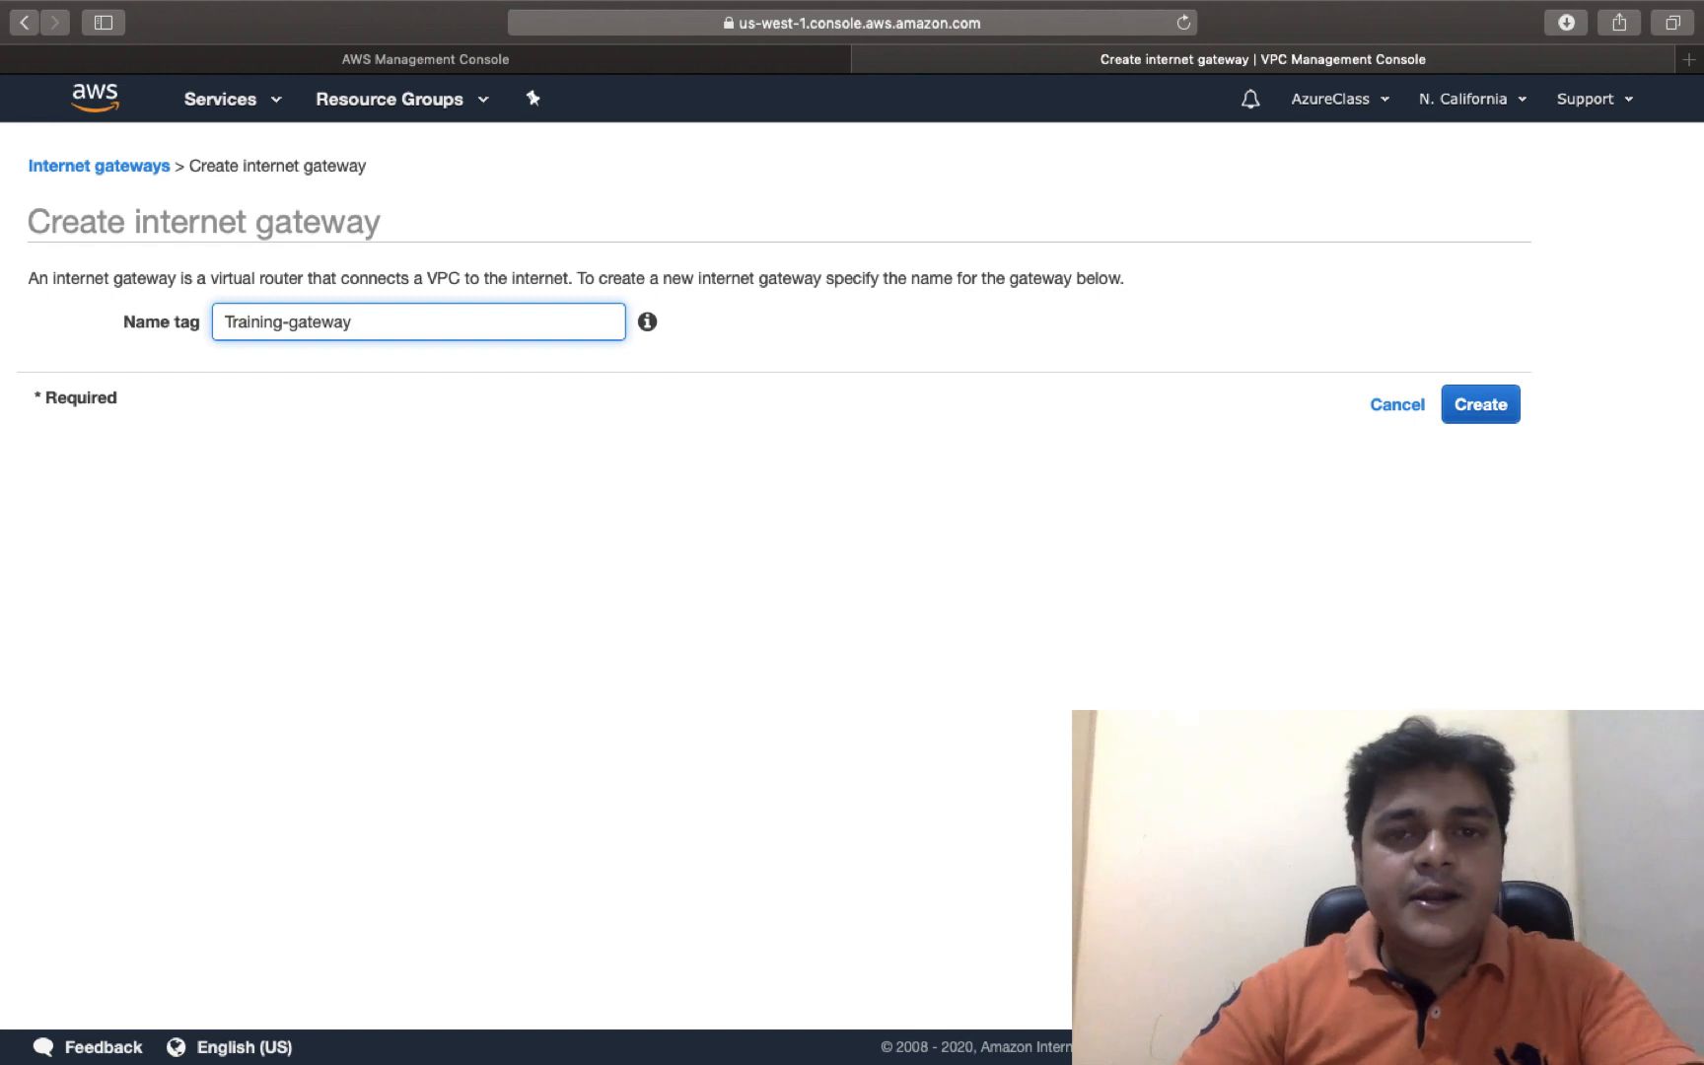
type("Training-gateway")
left_click(1479, 409)
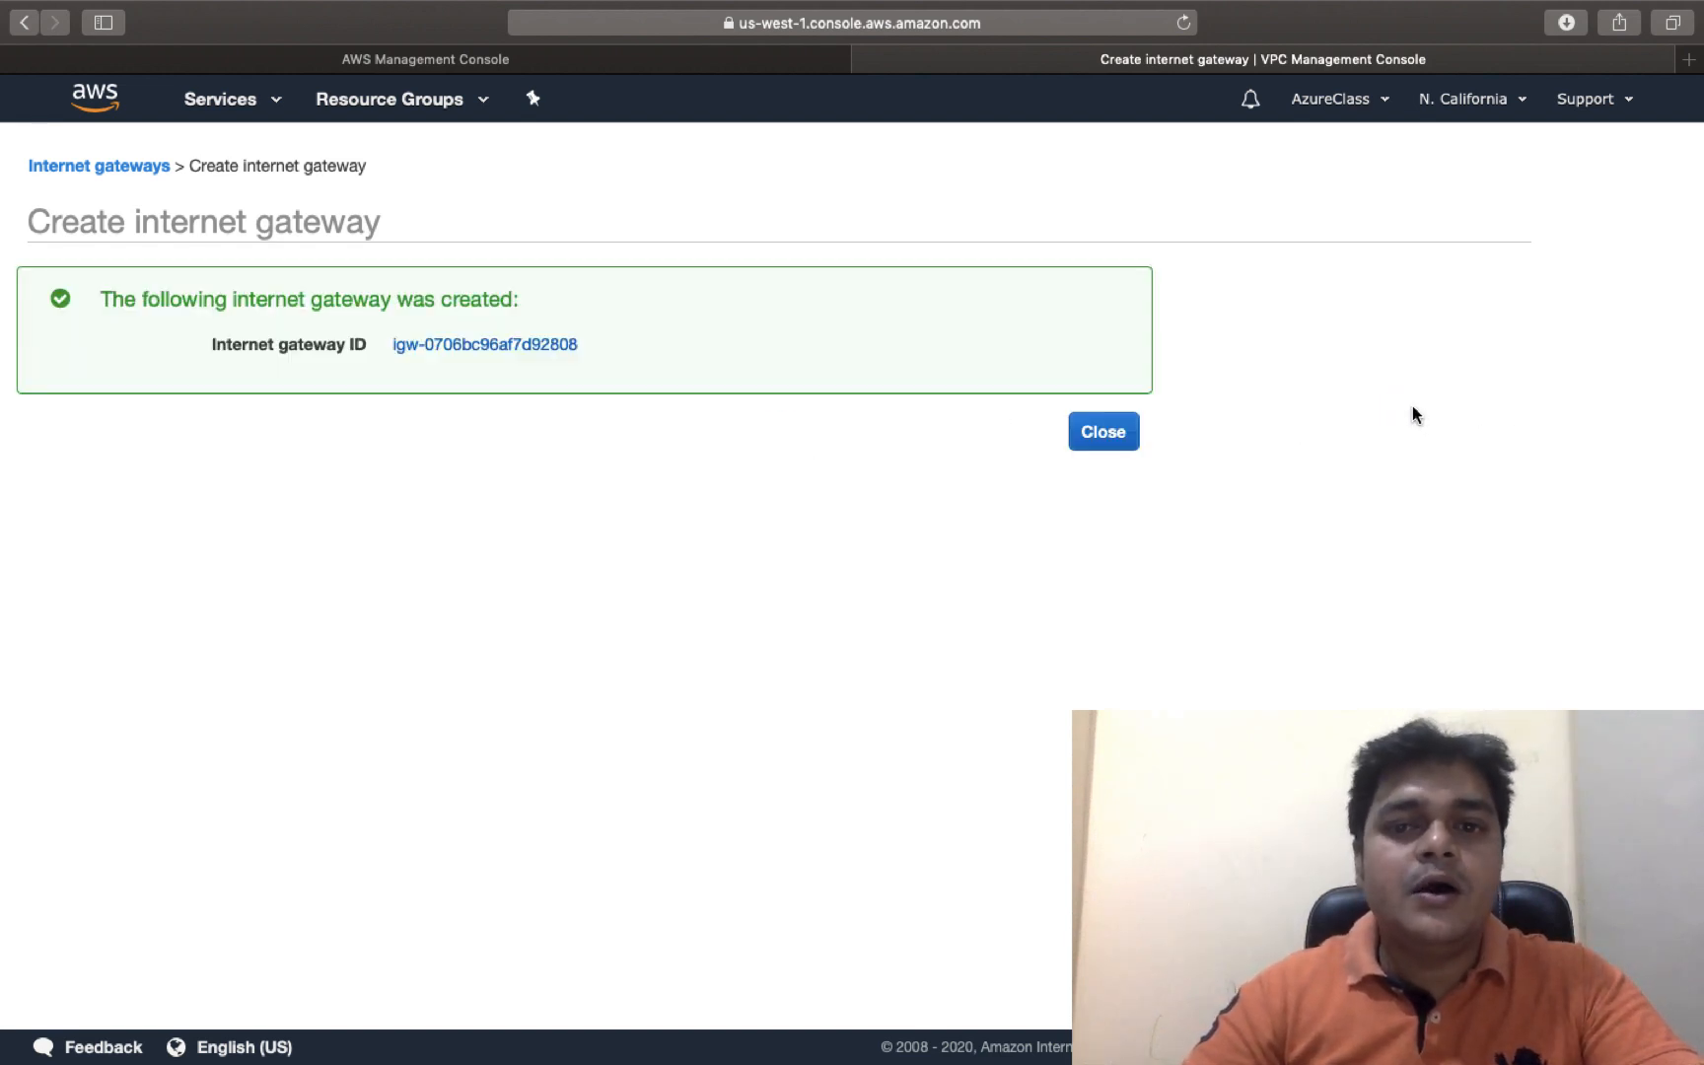
left_click(1133, 426)
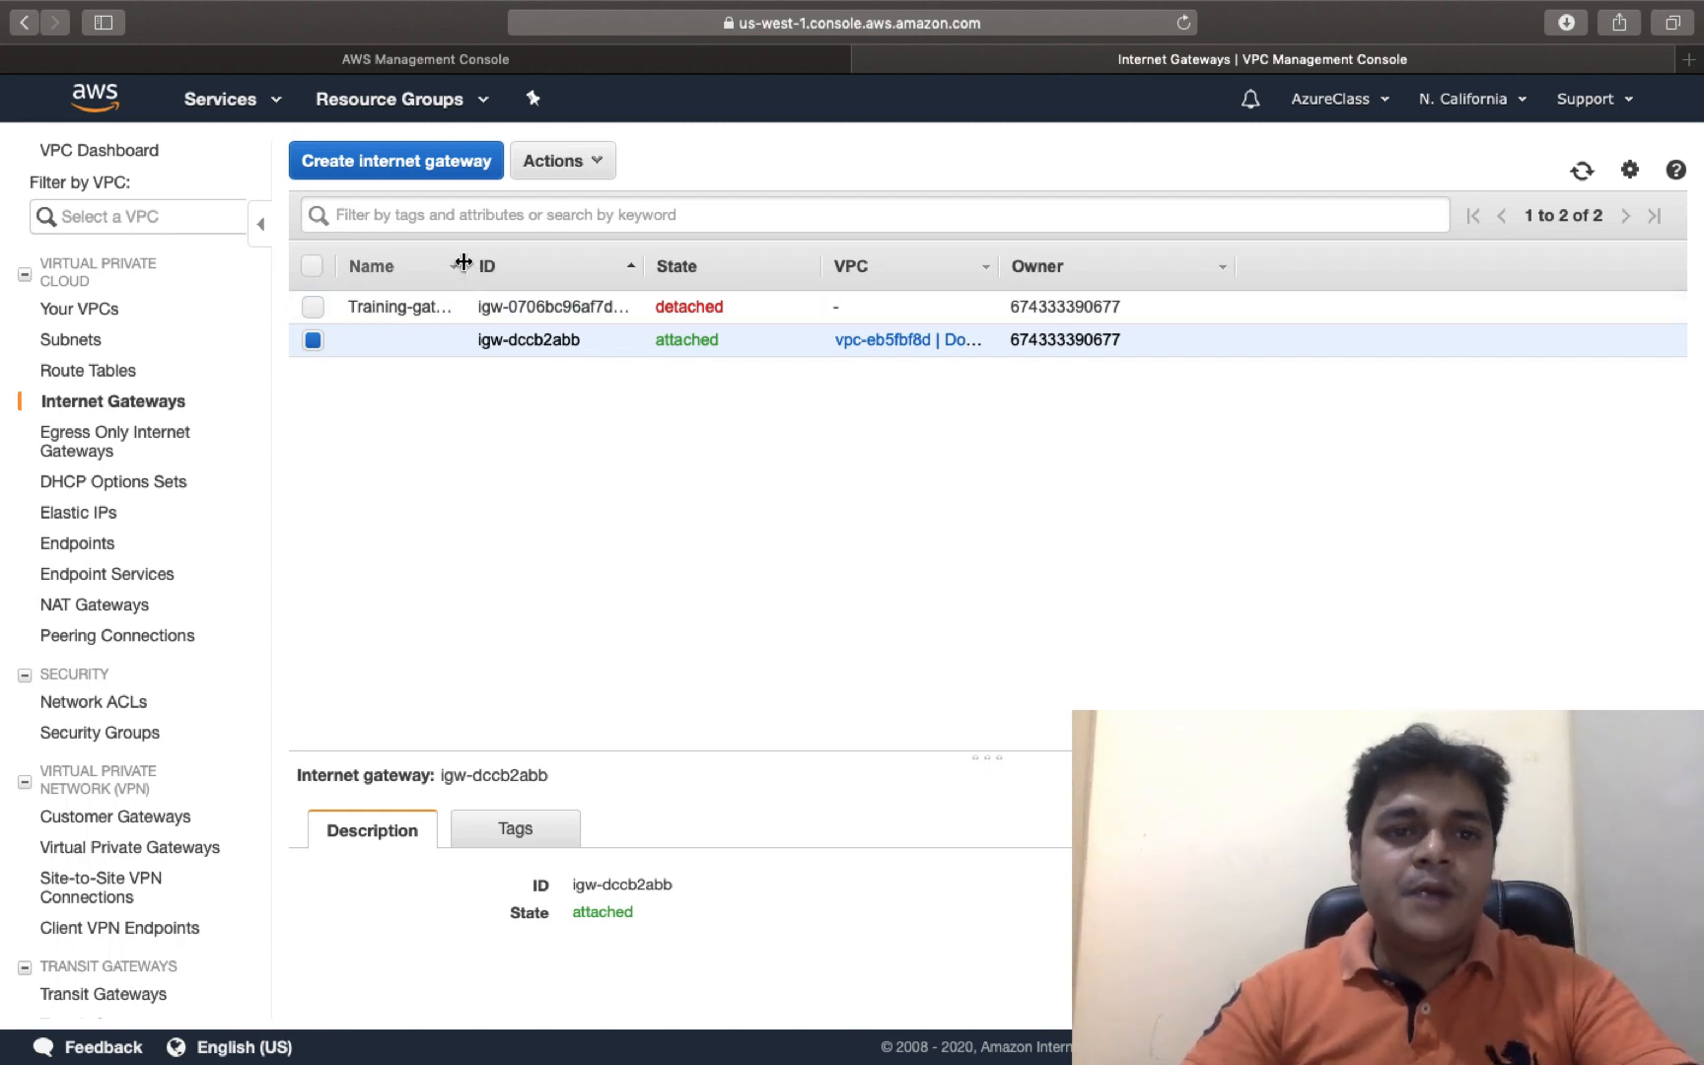
Widen the Name column of the internet gateway list and attach Training-gateway to Training-vpc
left_click_drag(463, 261, 613, 262)
left_click(312, 339)
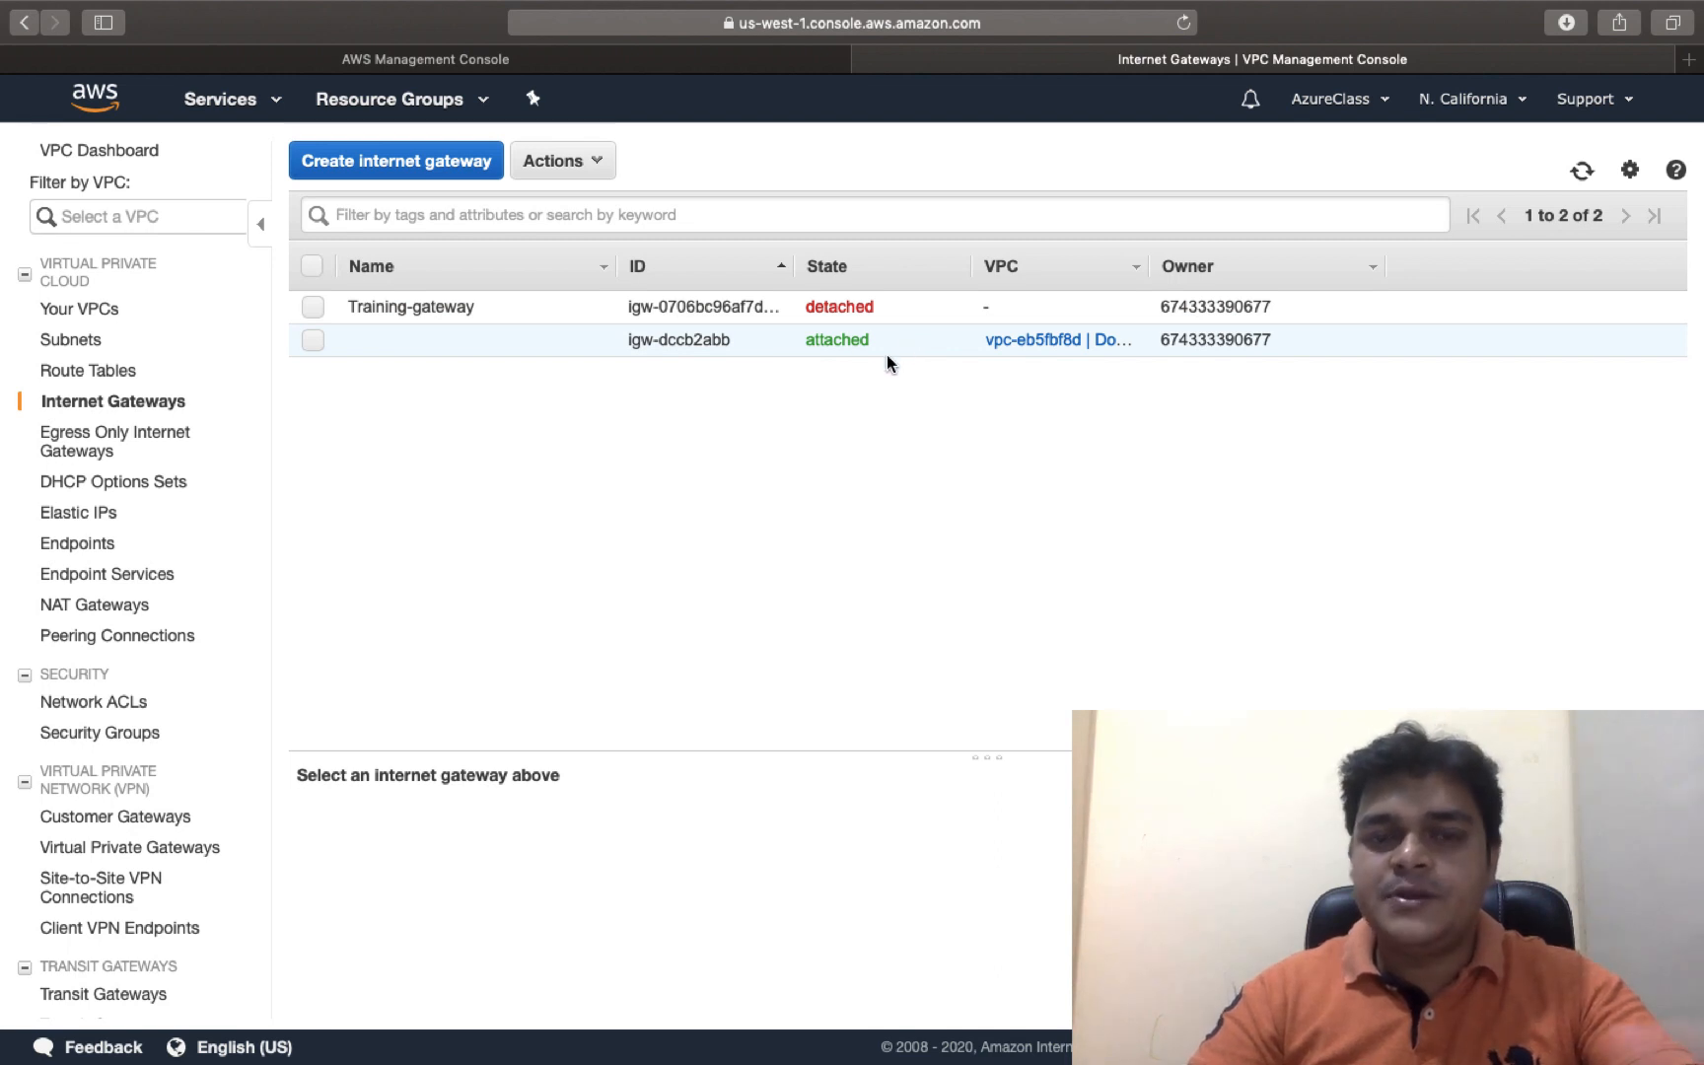
left_click(313, 307)
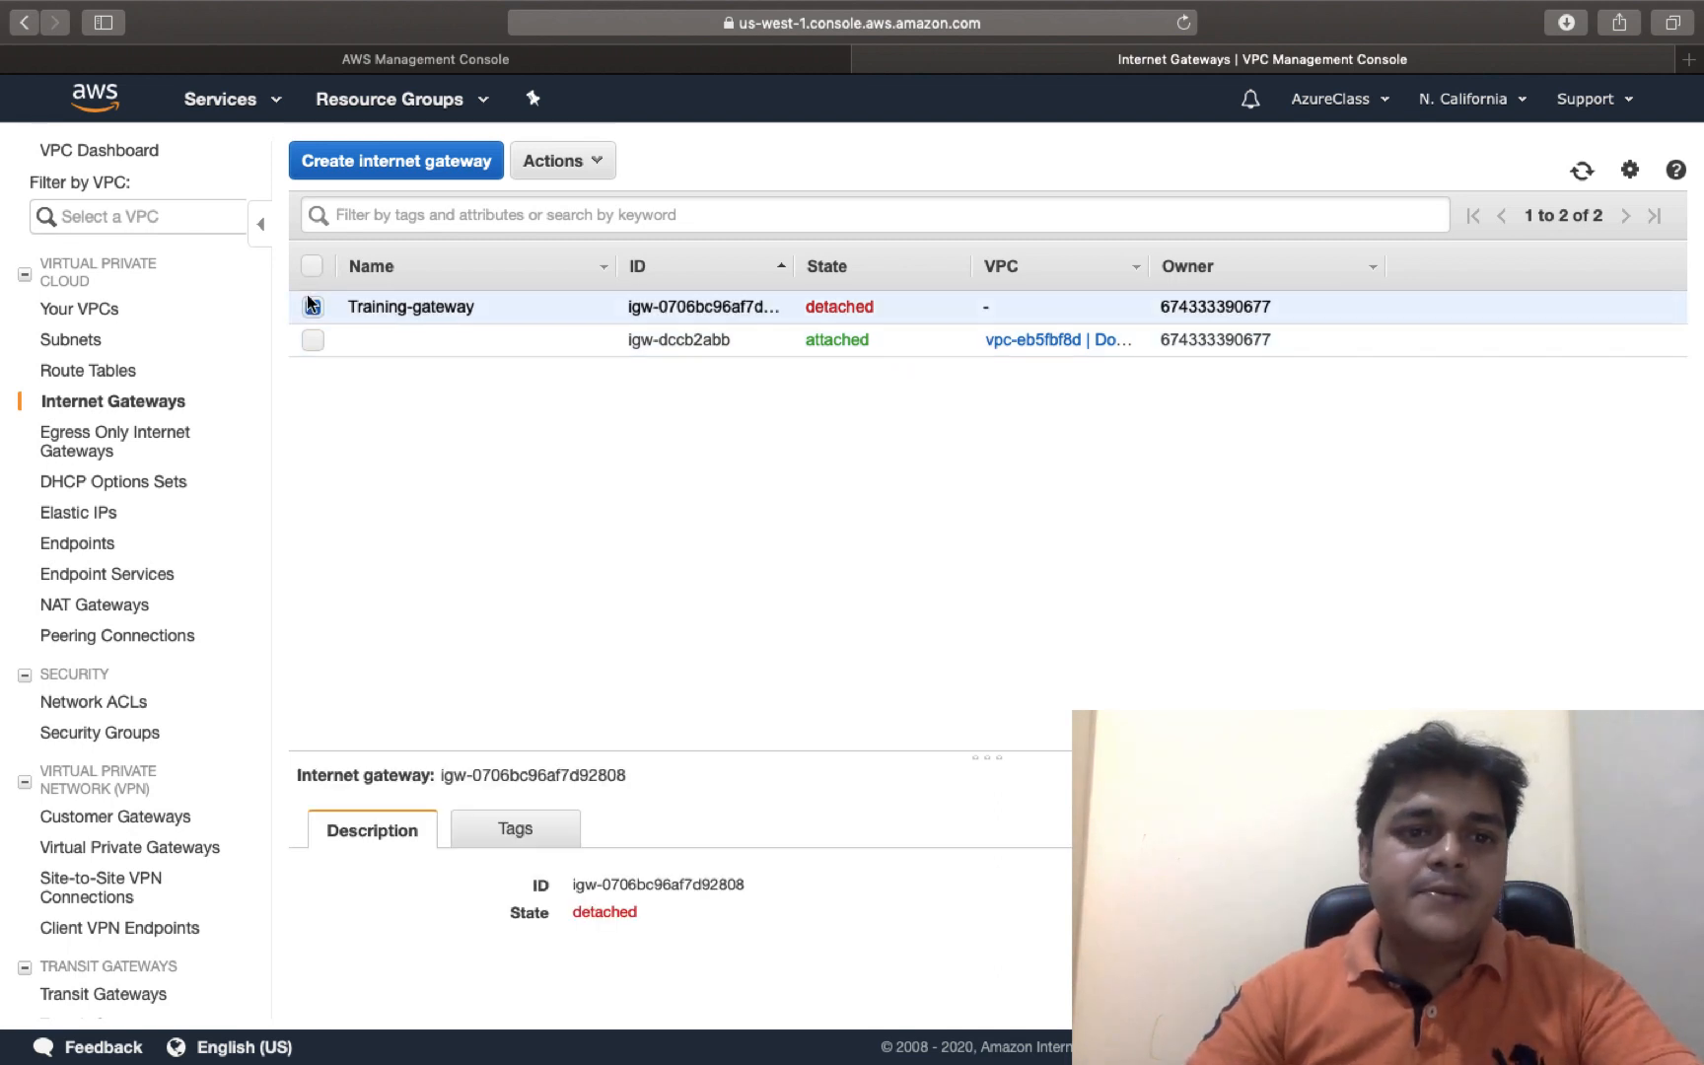
left_click(575, 165)
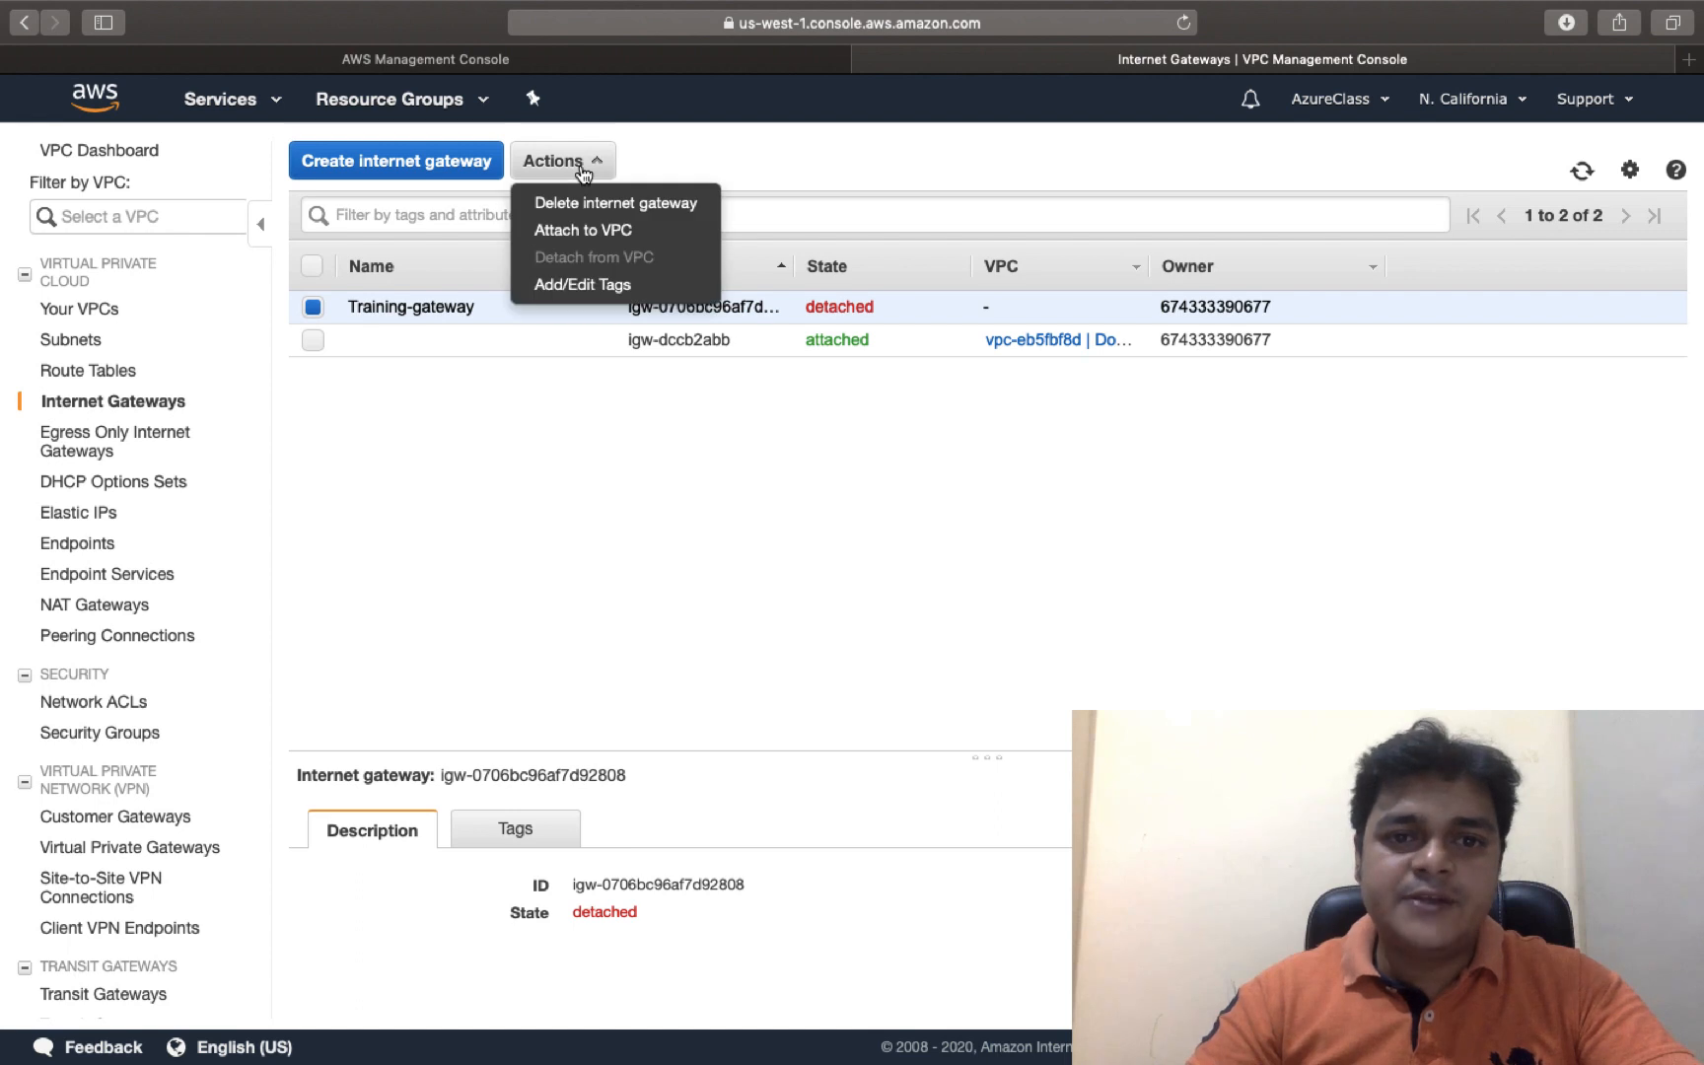
left_click(578, 229)
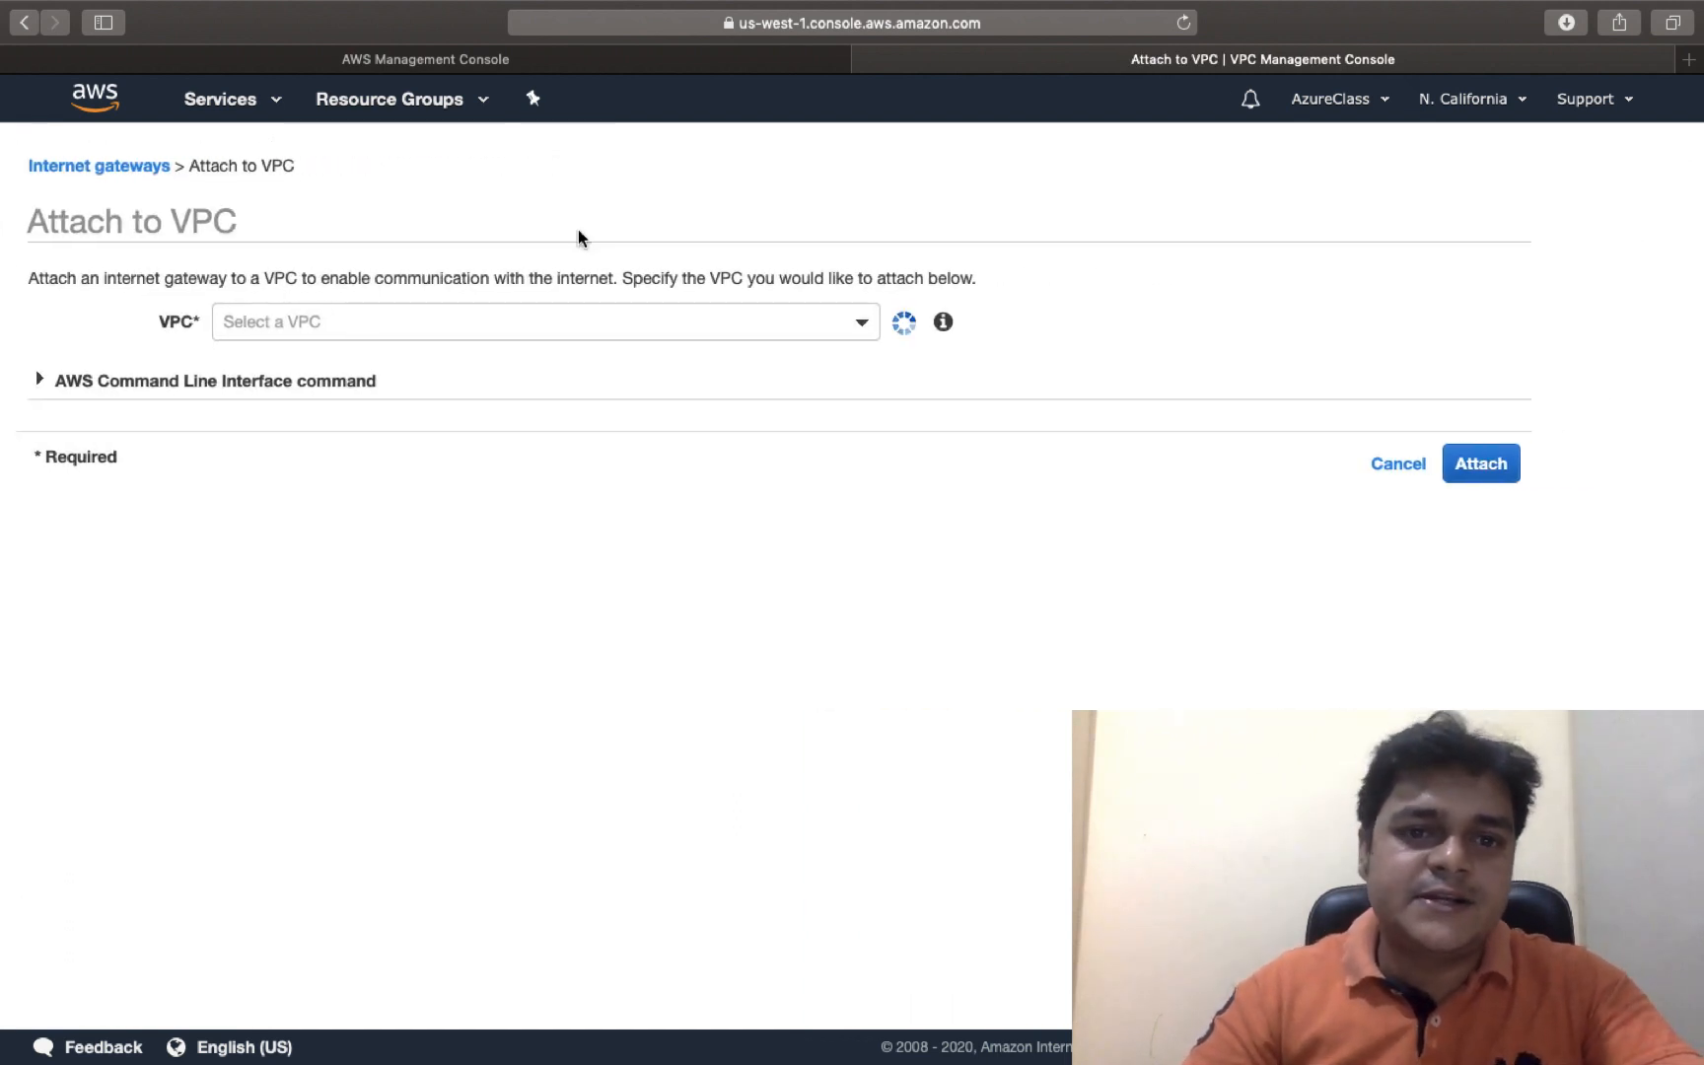
left_click(672, 324)
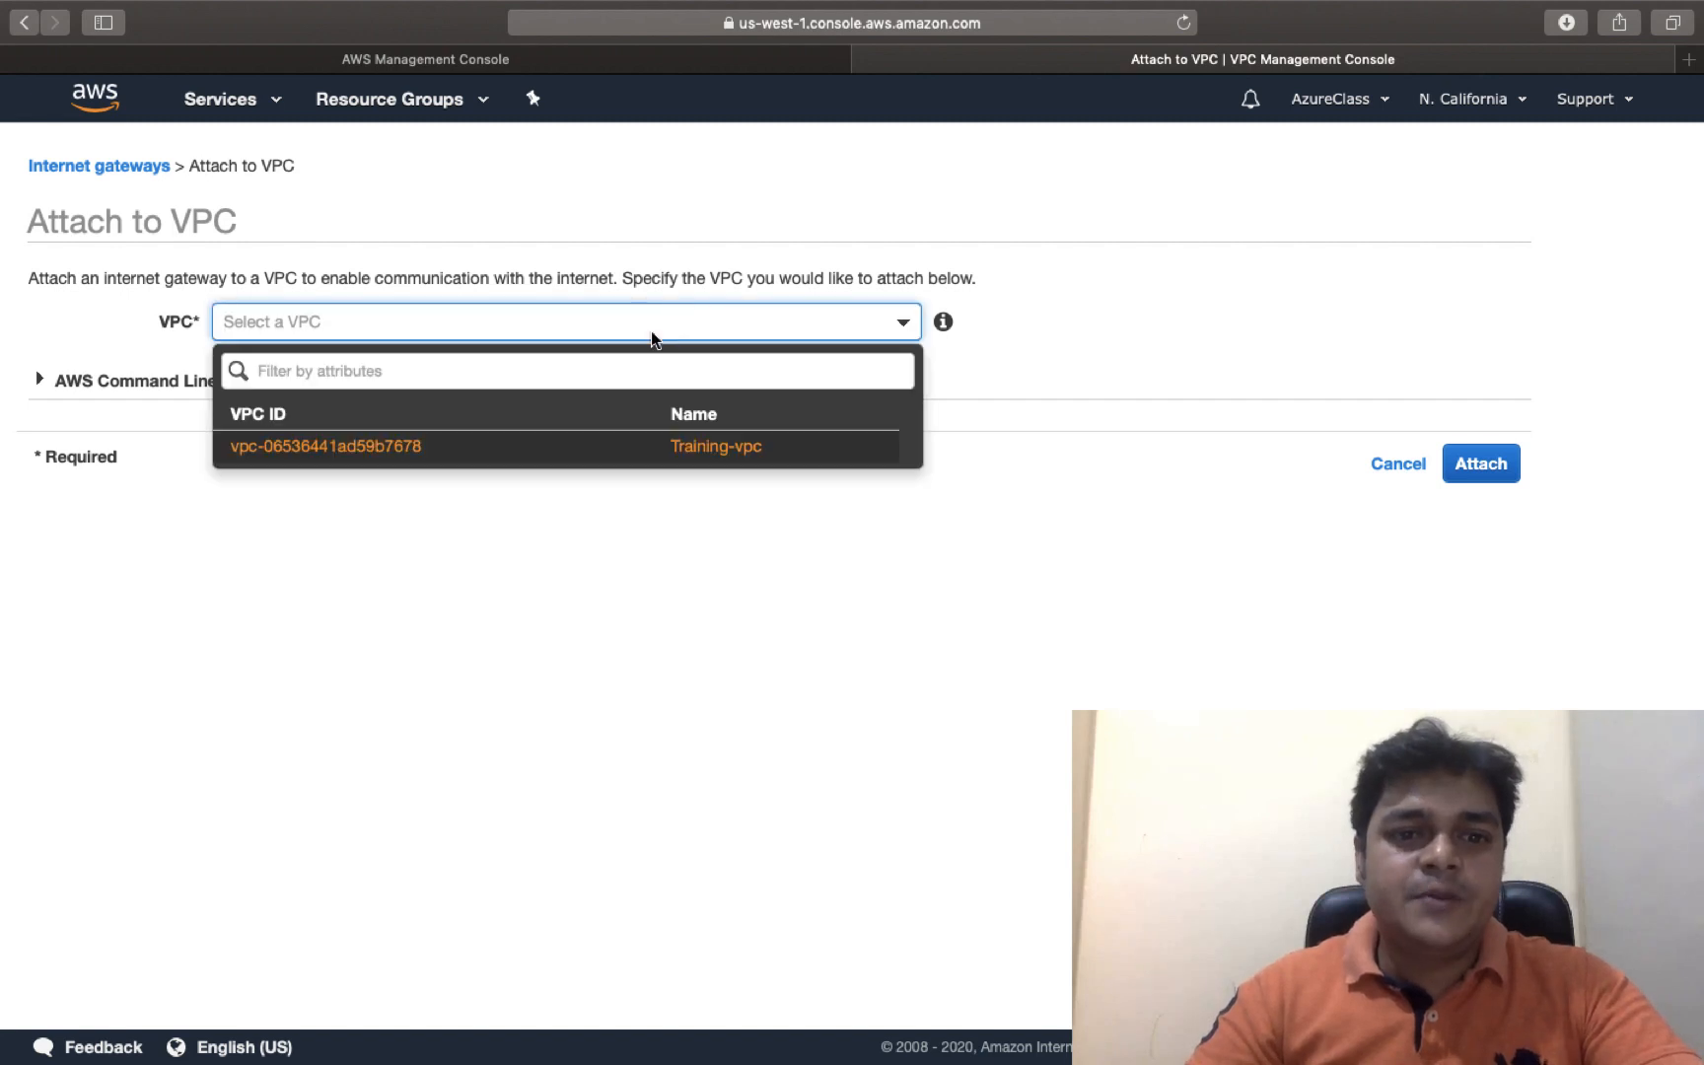
left_click(411, 456)
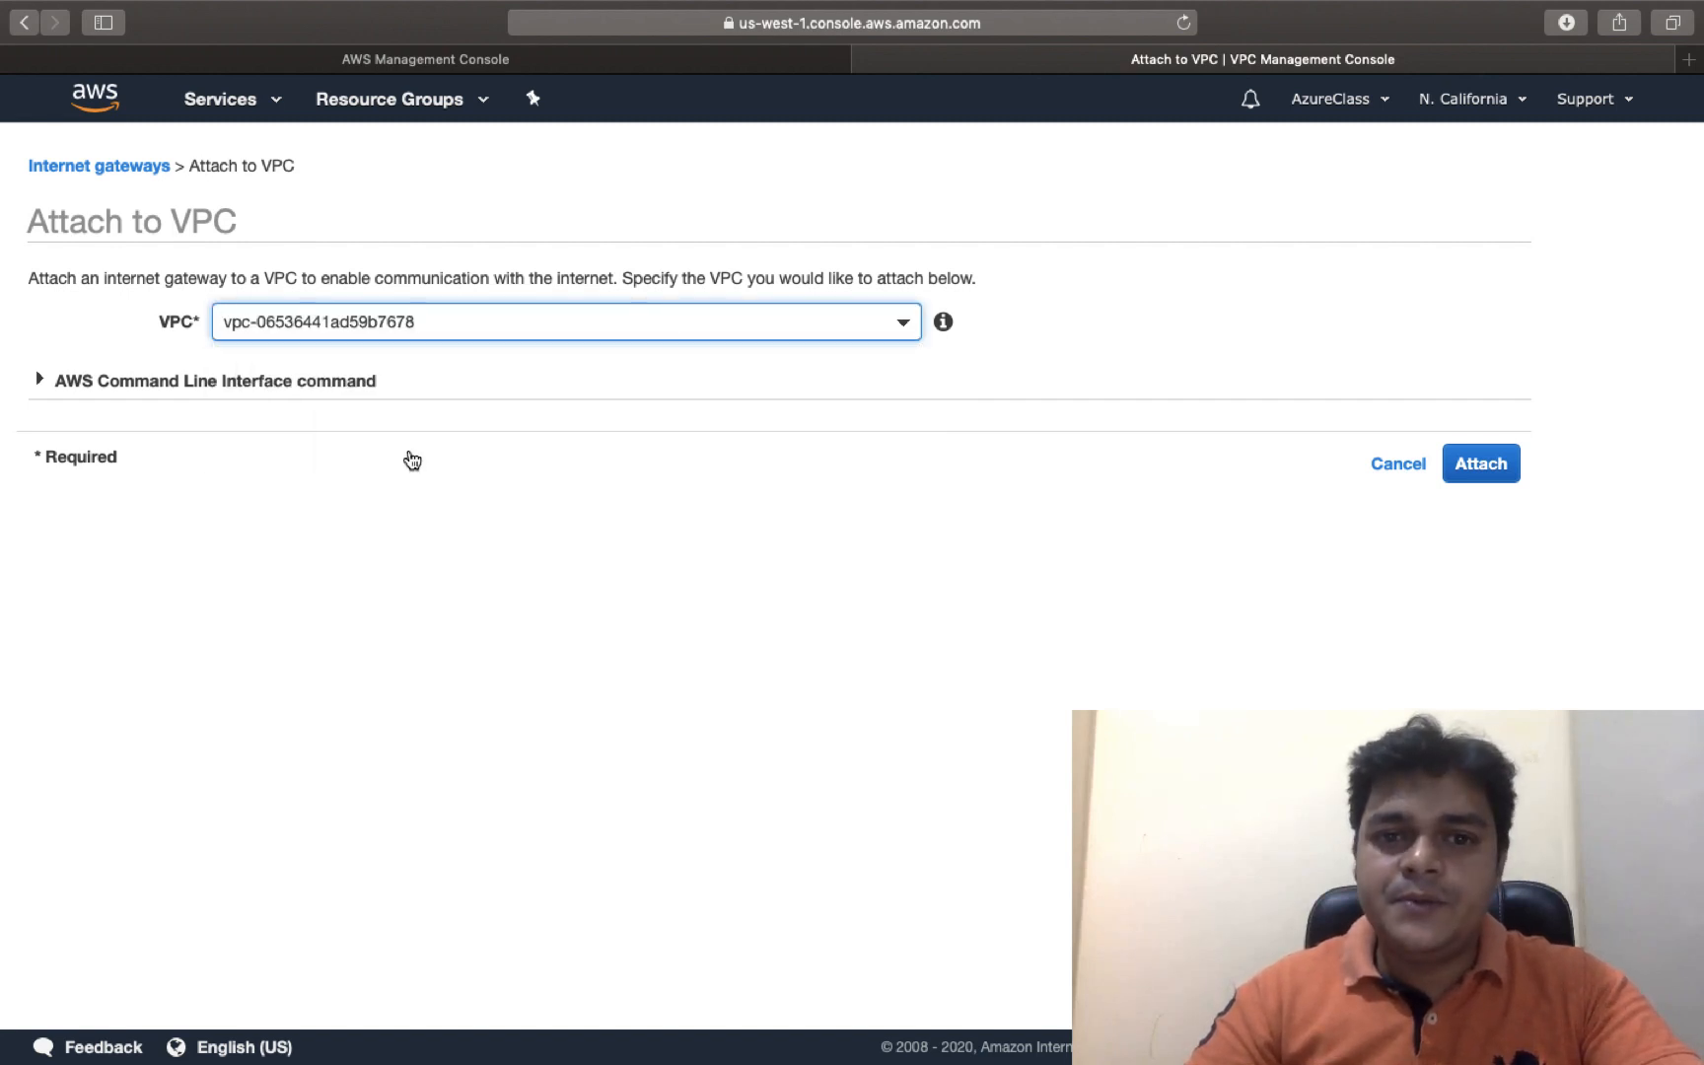
left_click(1467, 462)
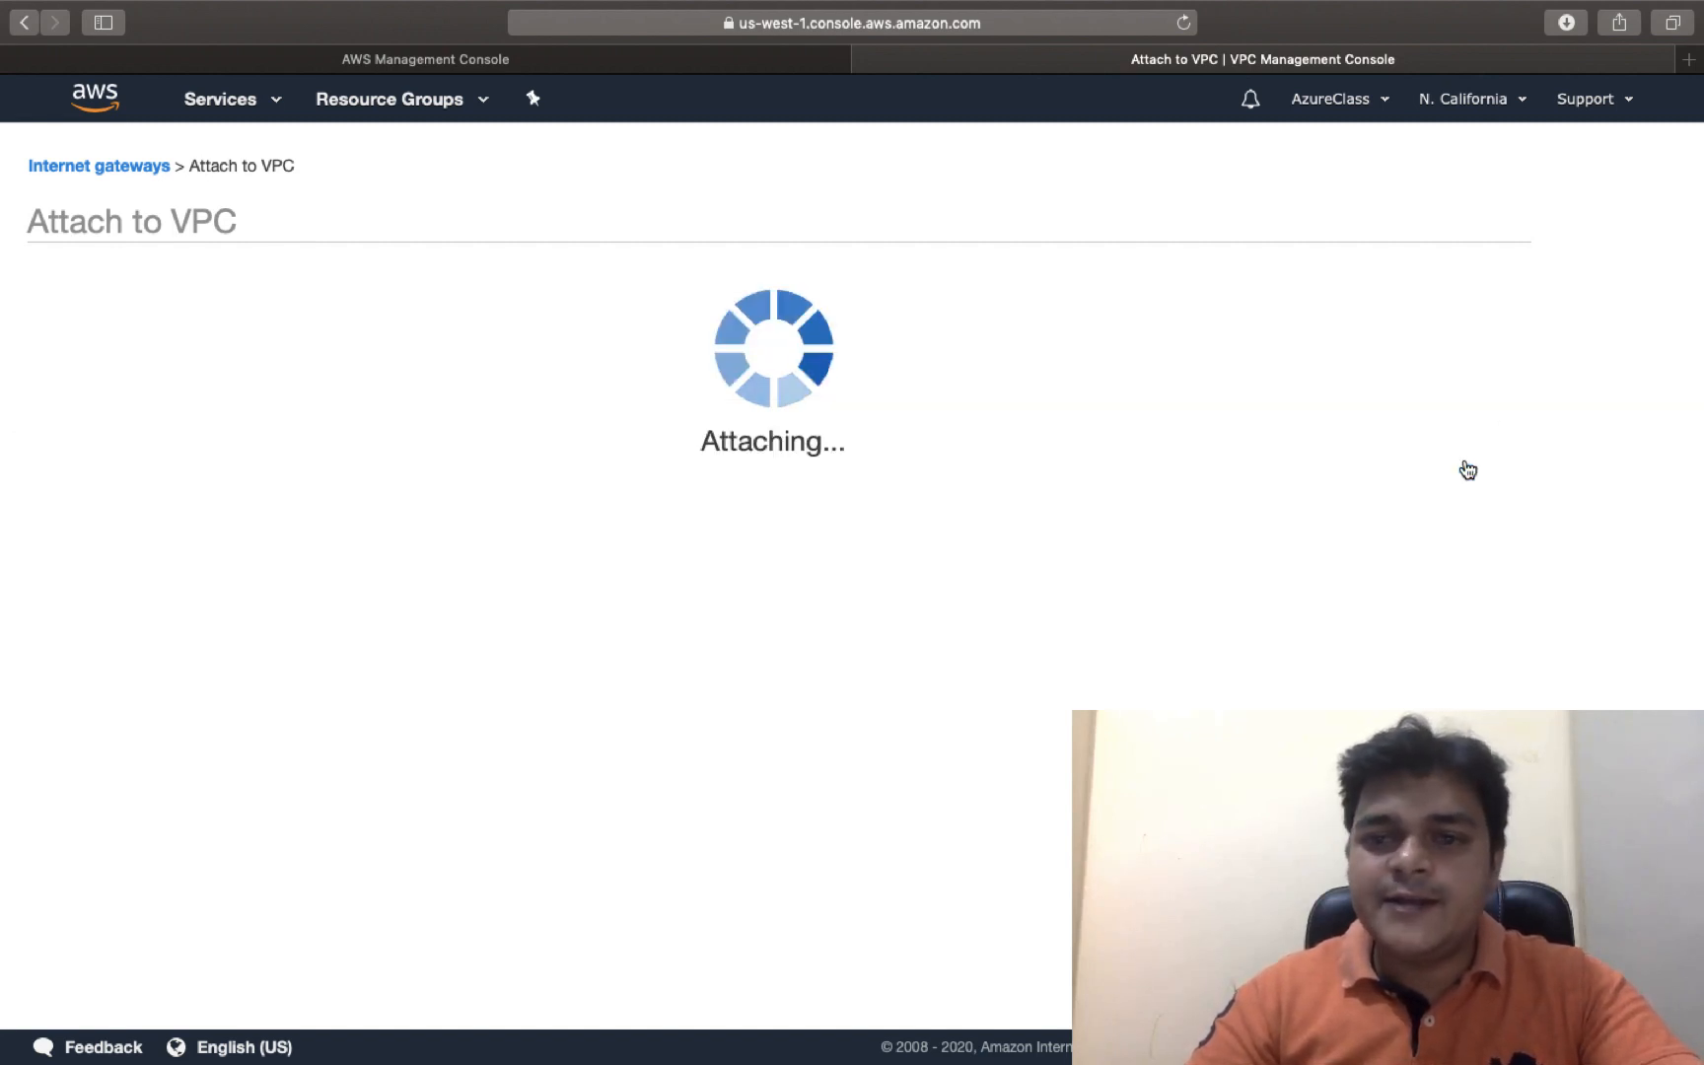
Switch to Paint and set the text colour to purple
key("ctrl+Right")
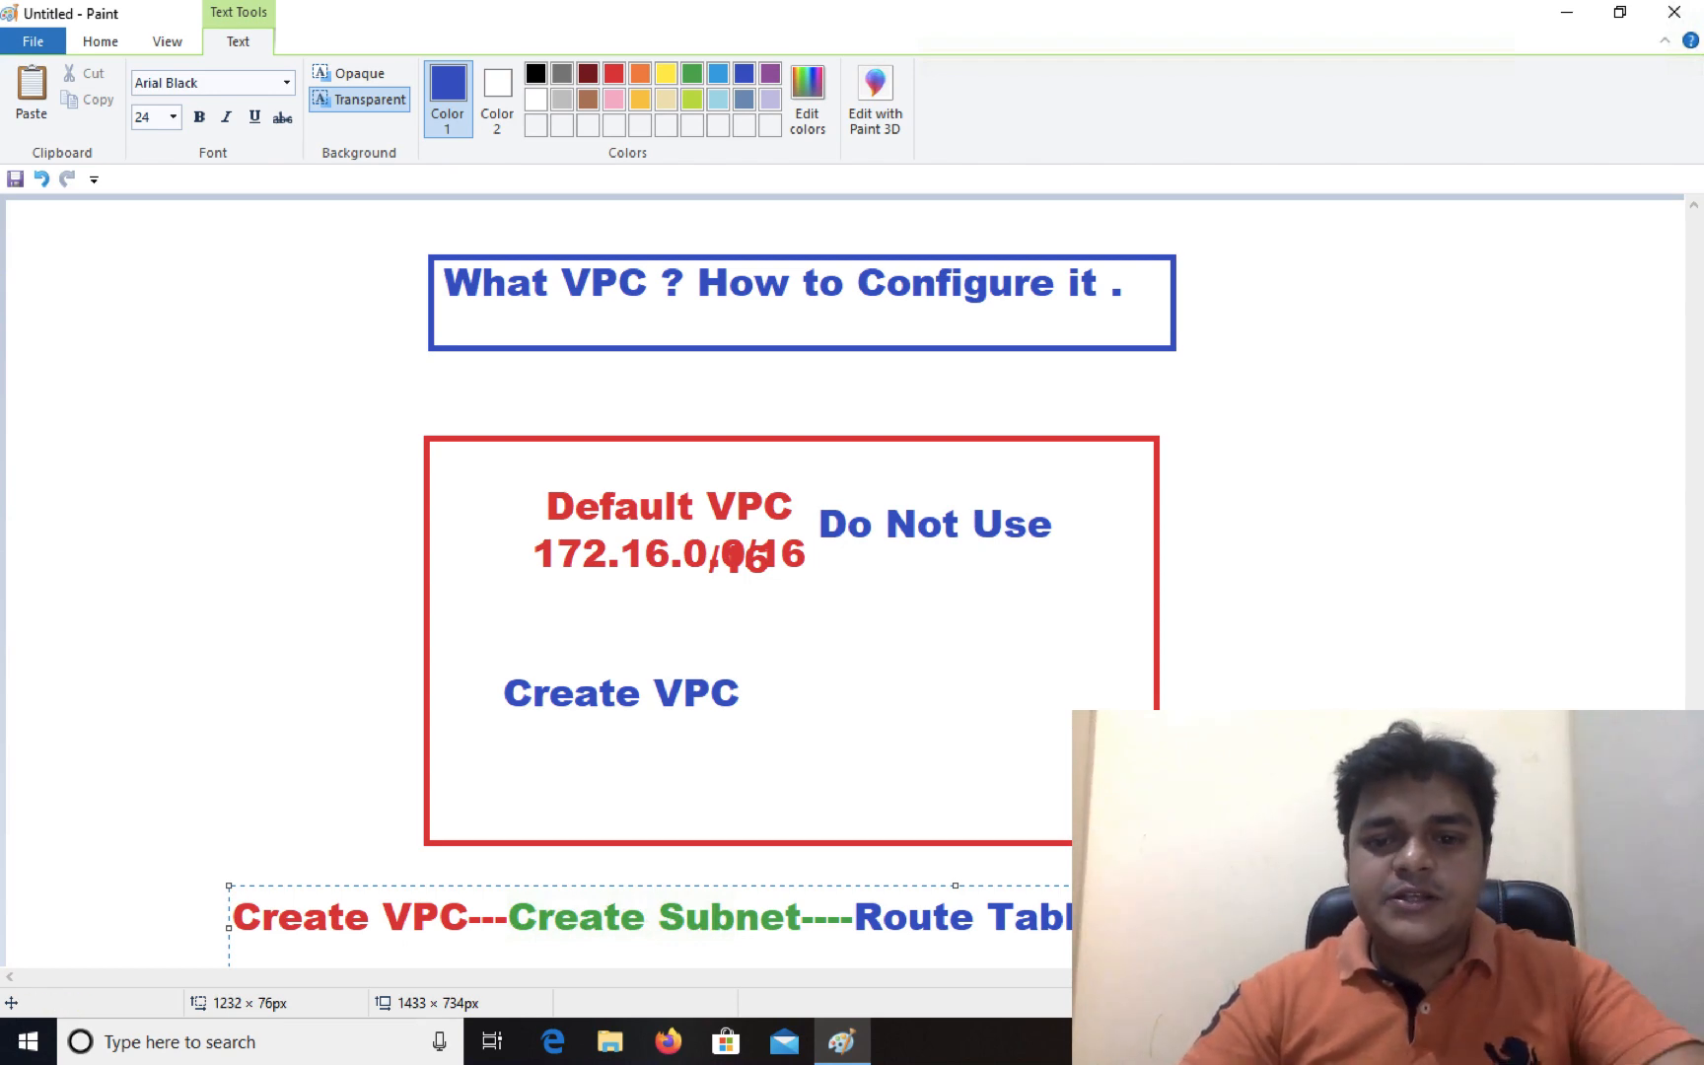
left_click(773, 73)
left_click(1423, 663)
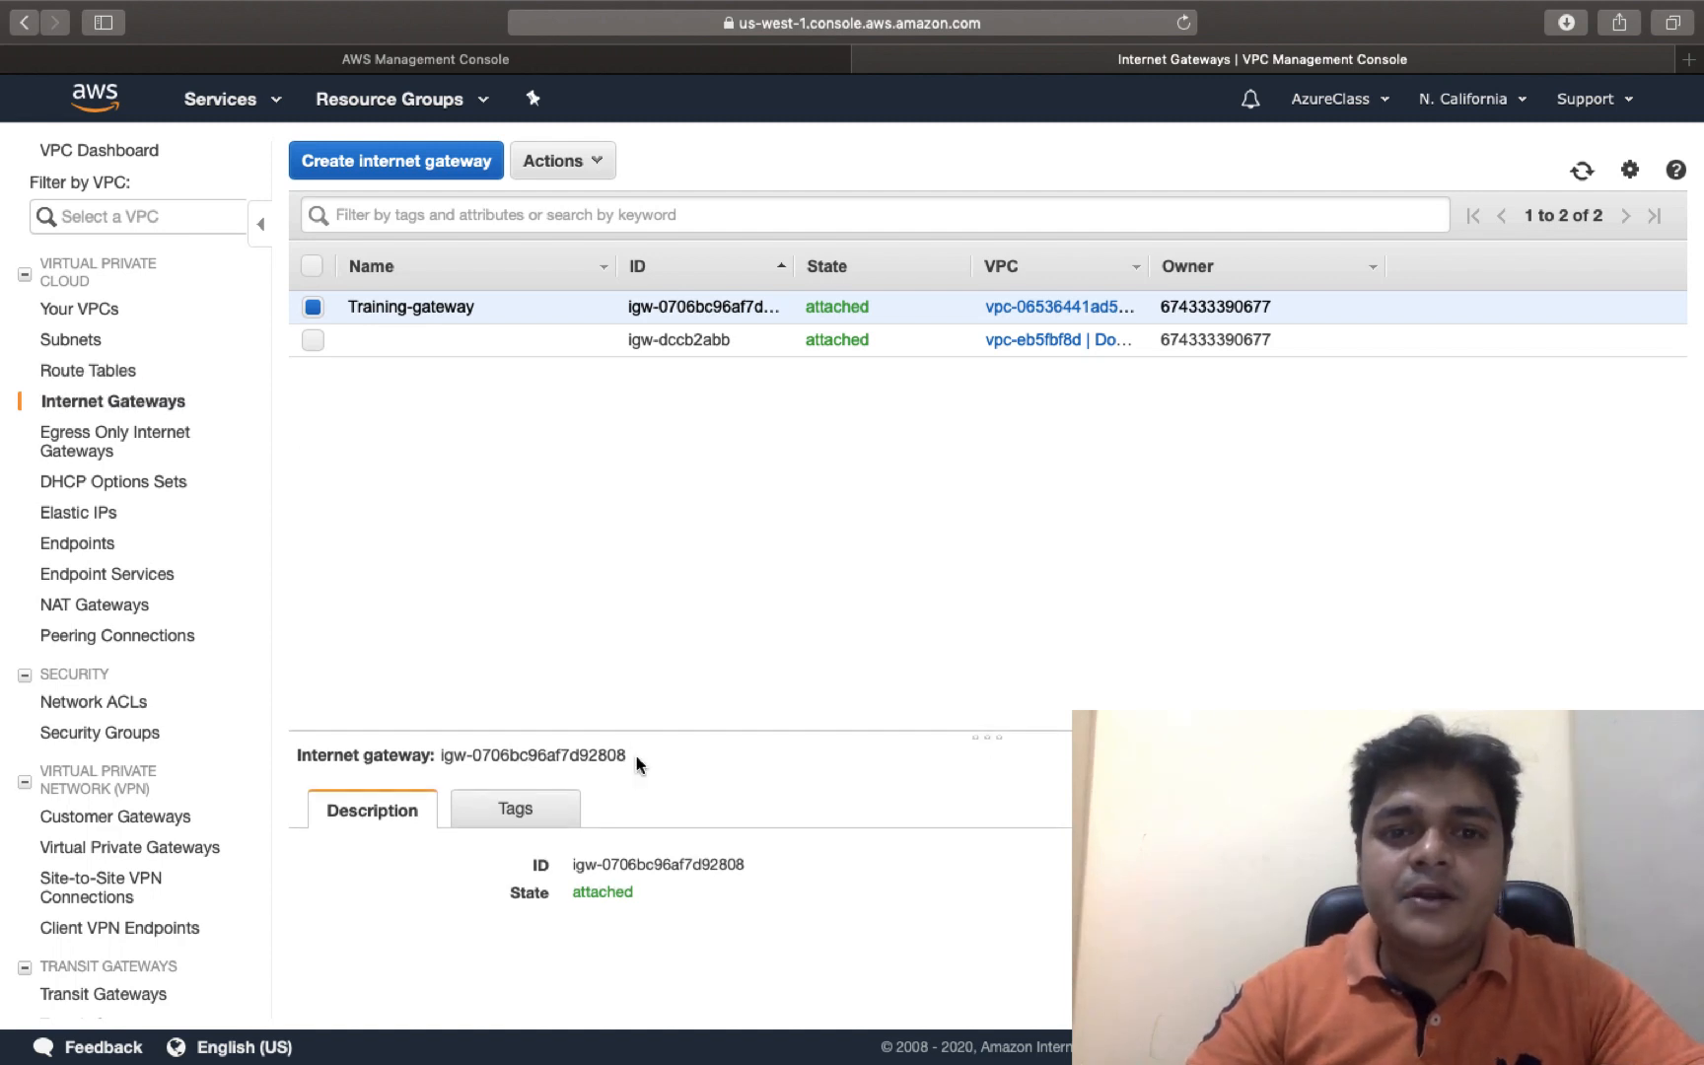
Enlarge Training-gateway's details, then open the routes of the Training-route route table
left_click_drag(636, 758, 627, 463)
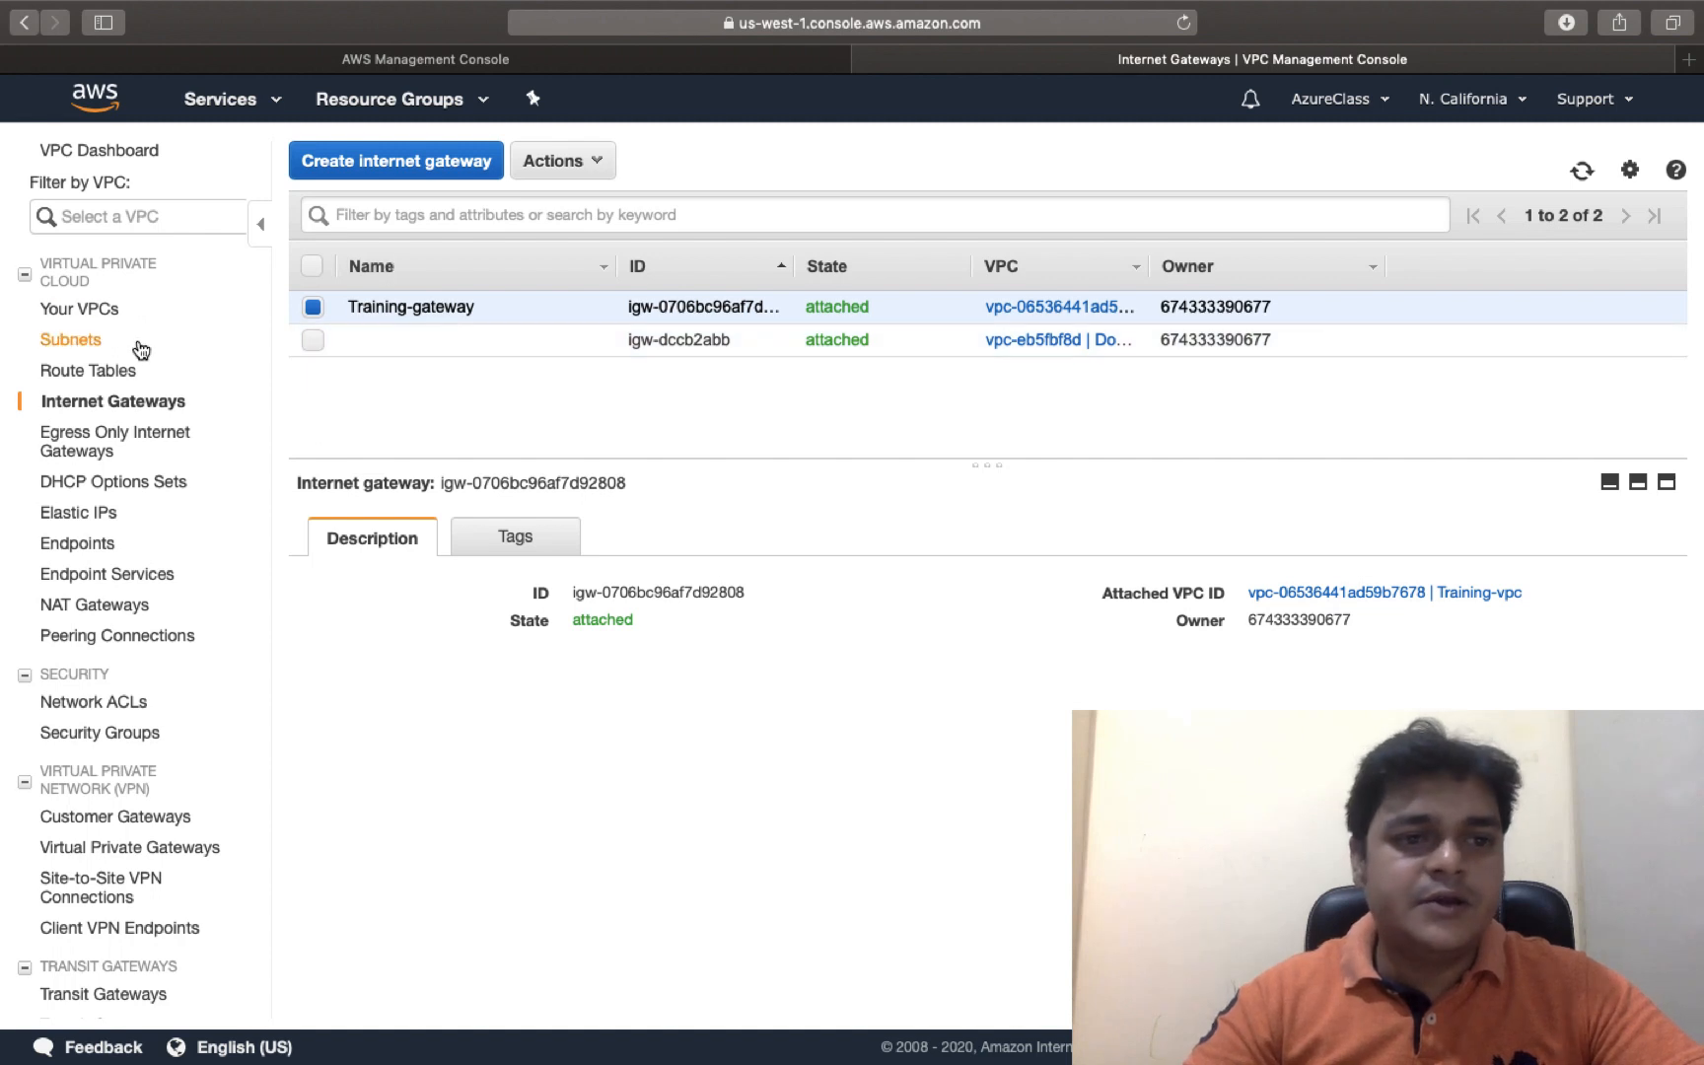
left_click(108, 372)
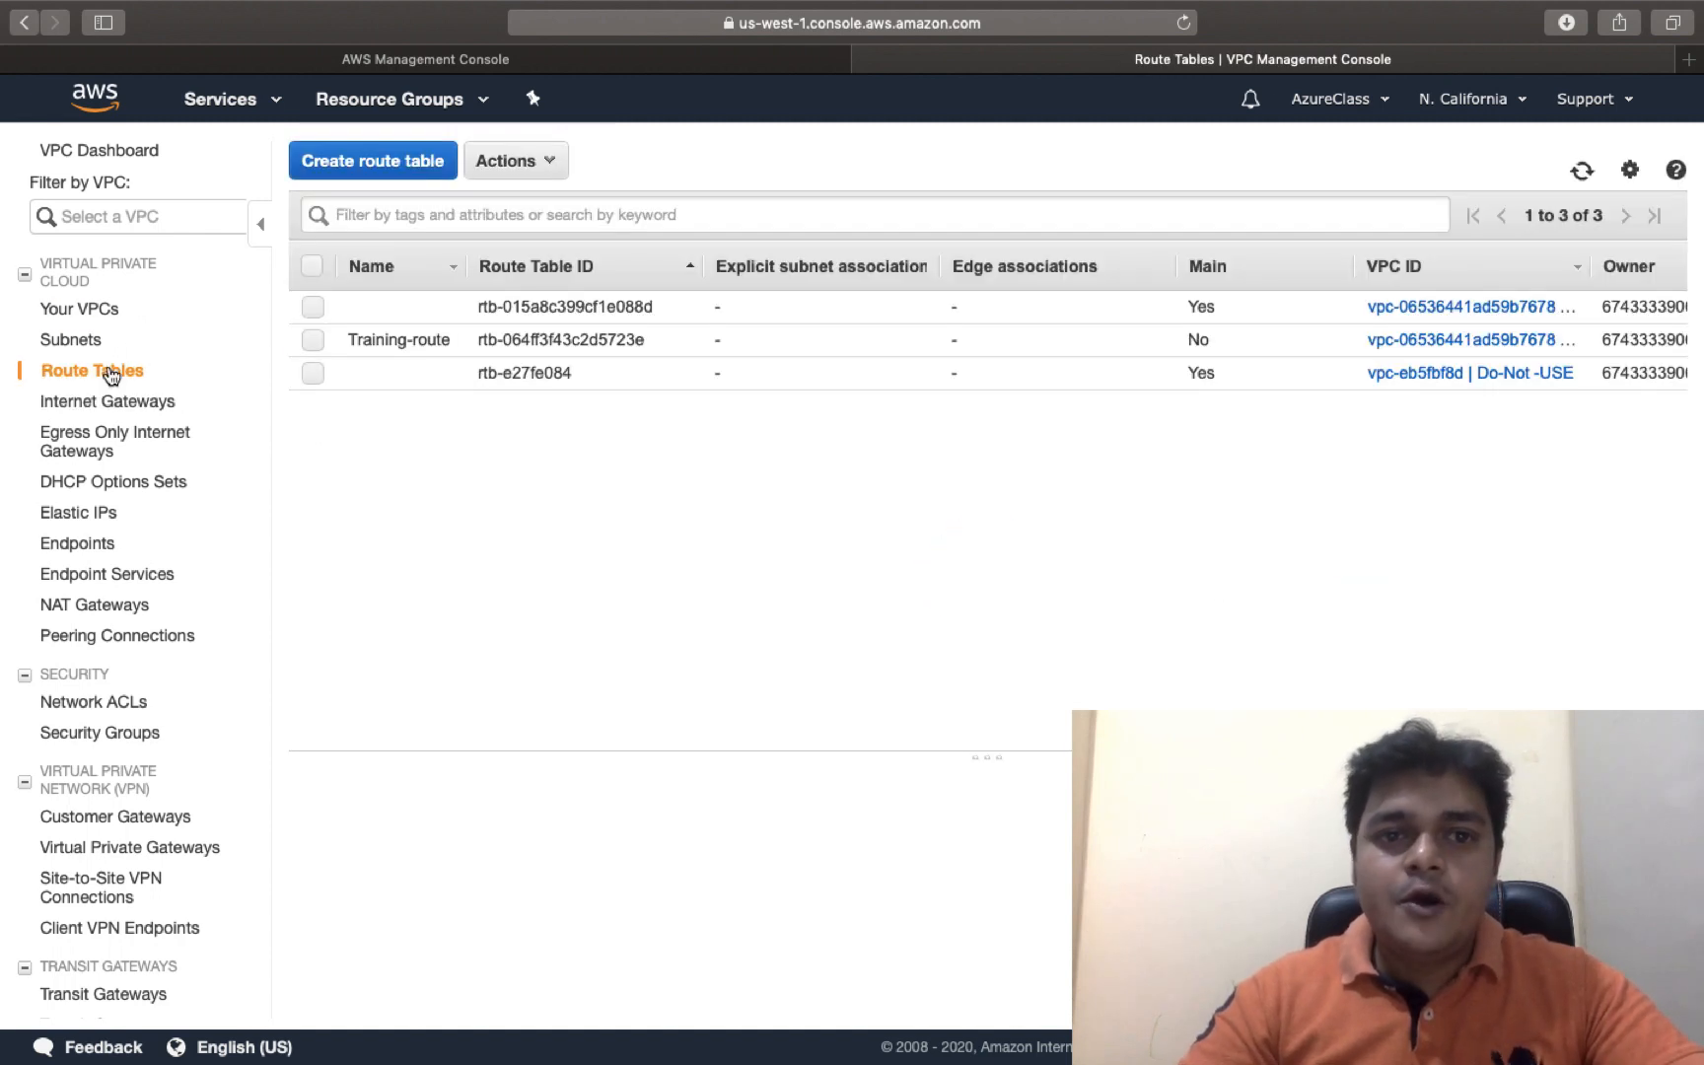
left_click(313, 340)
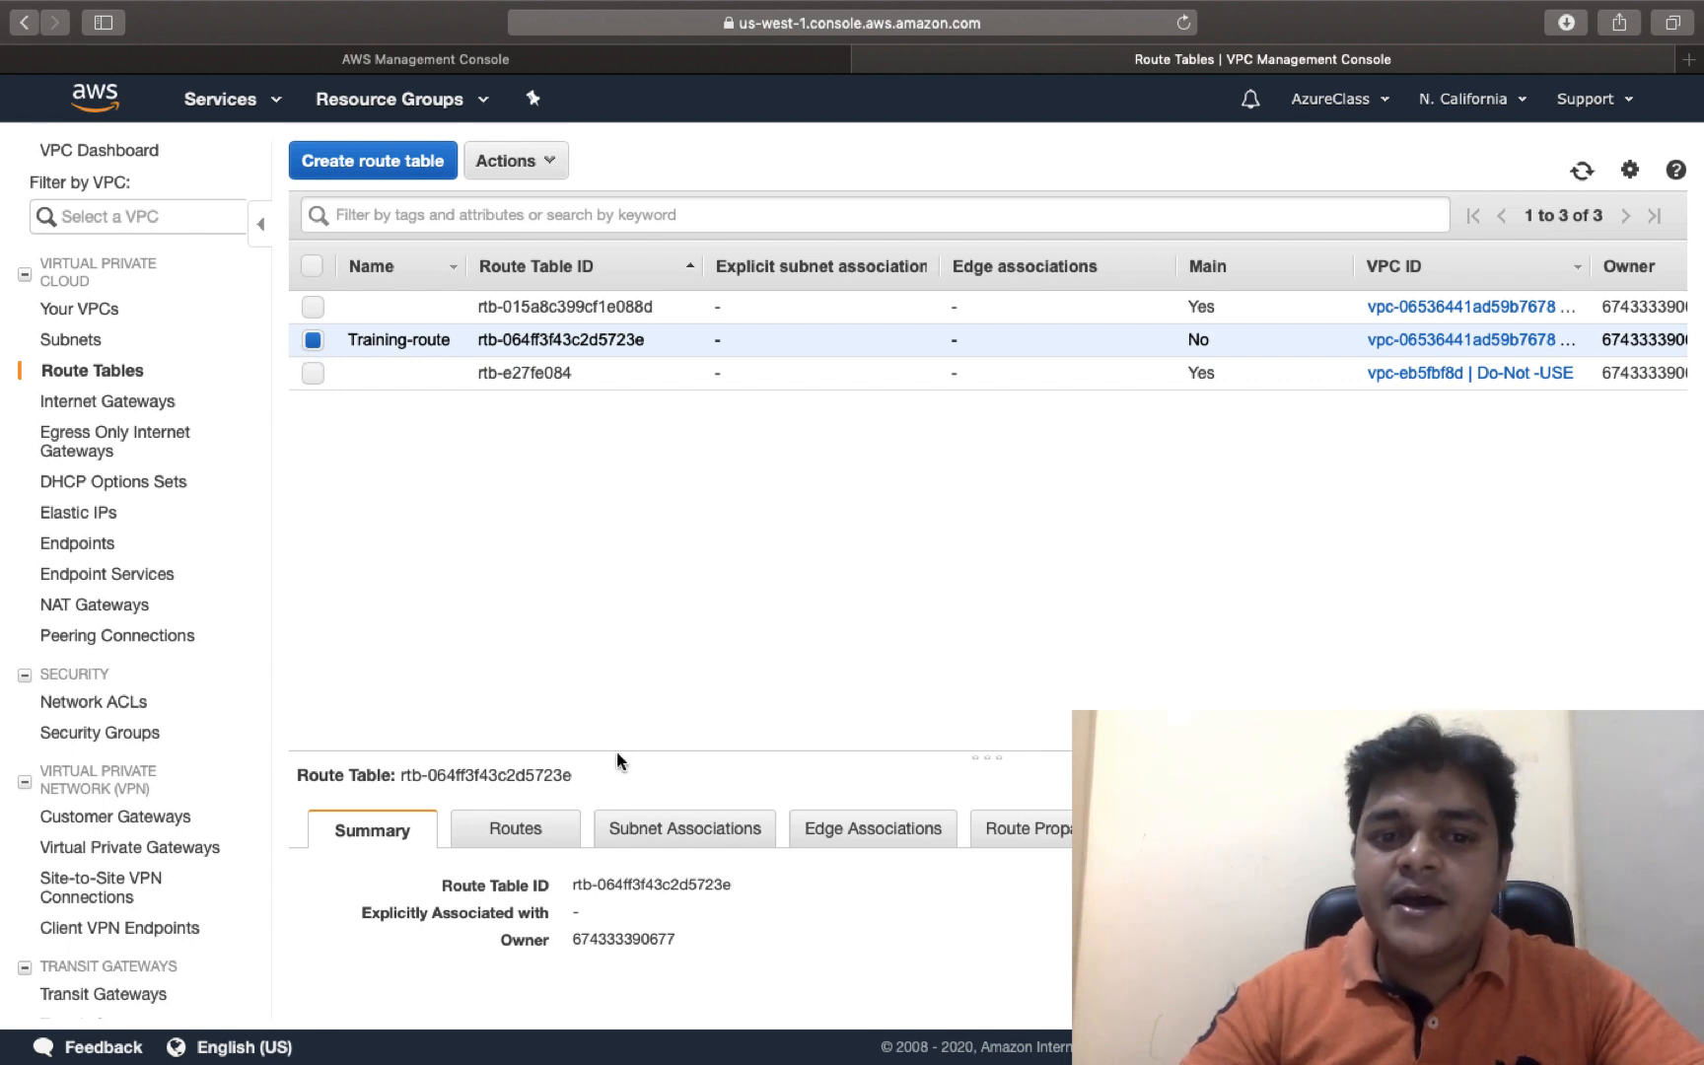
left_click_drag(617, 751, 615, 482)
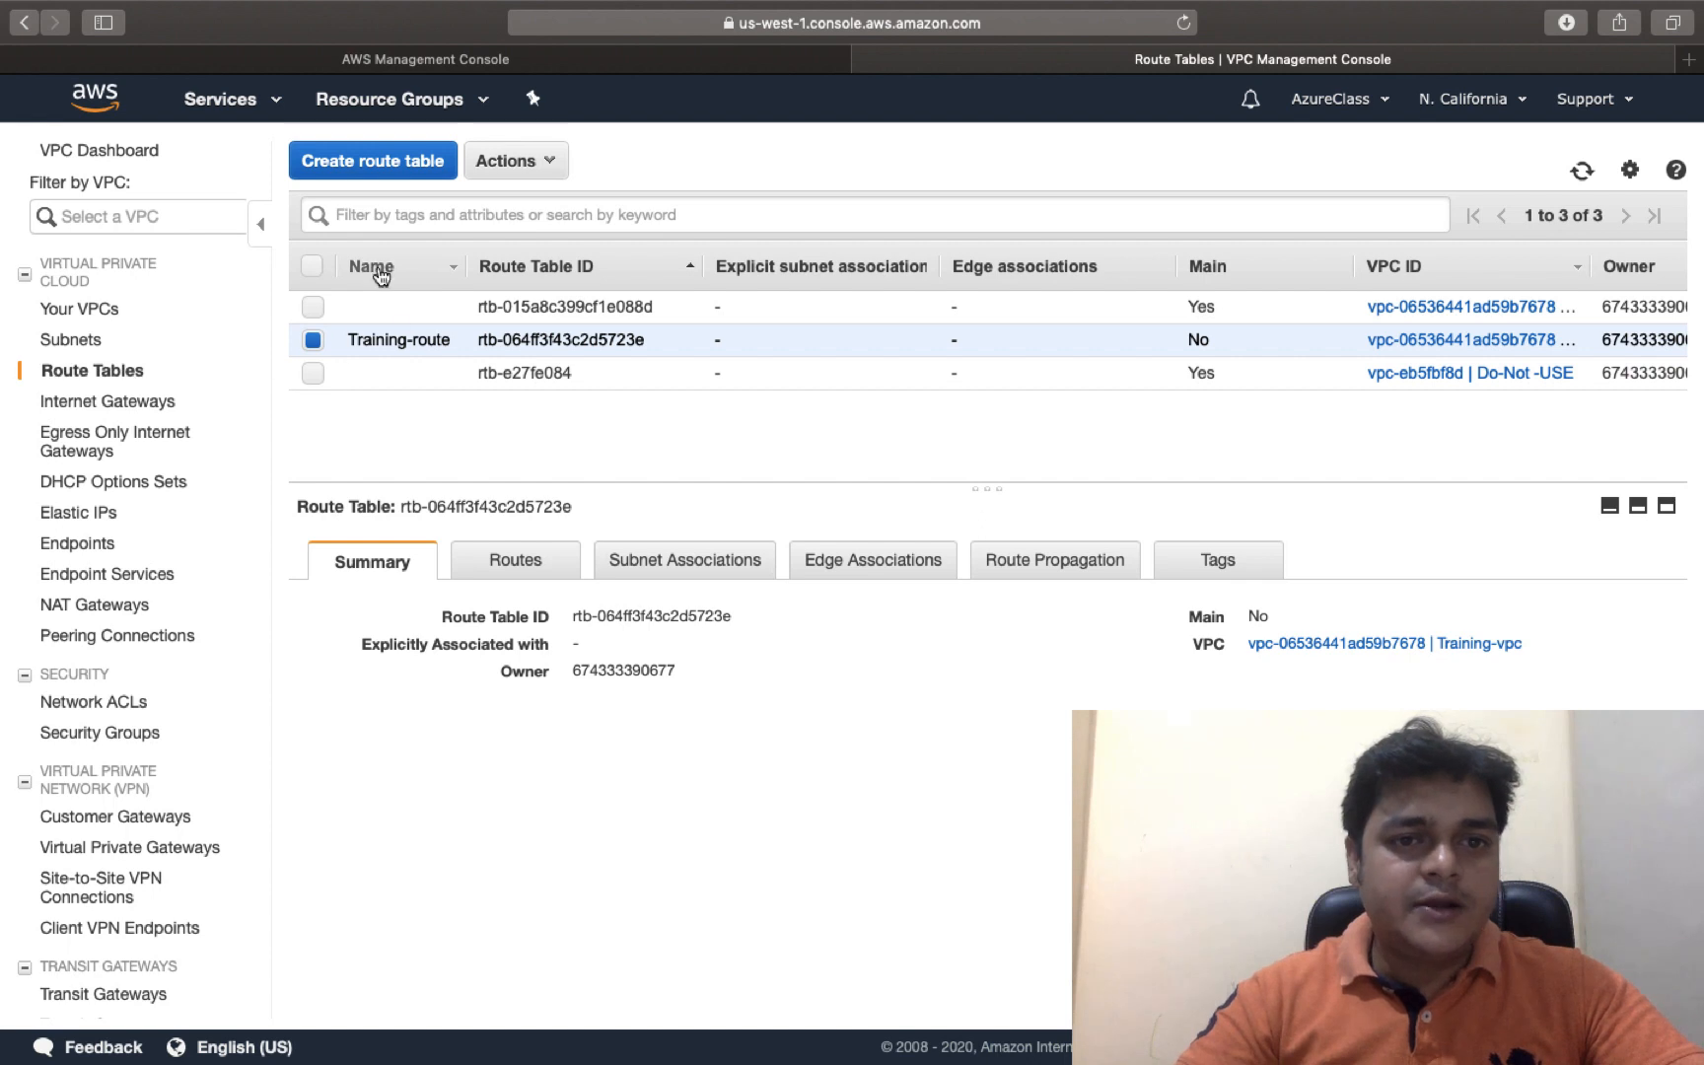
left_click(539, 576)
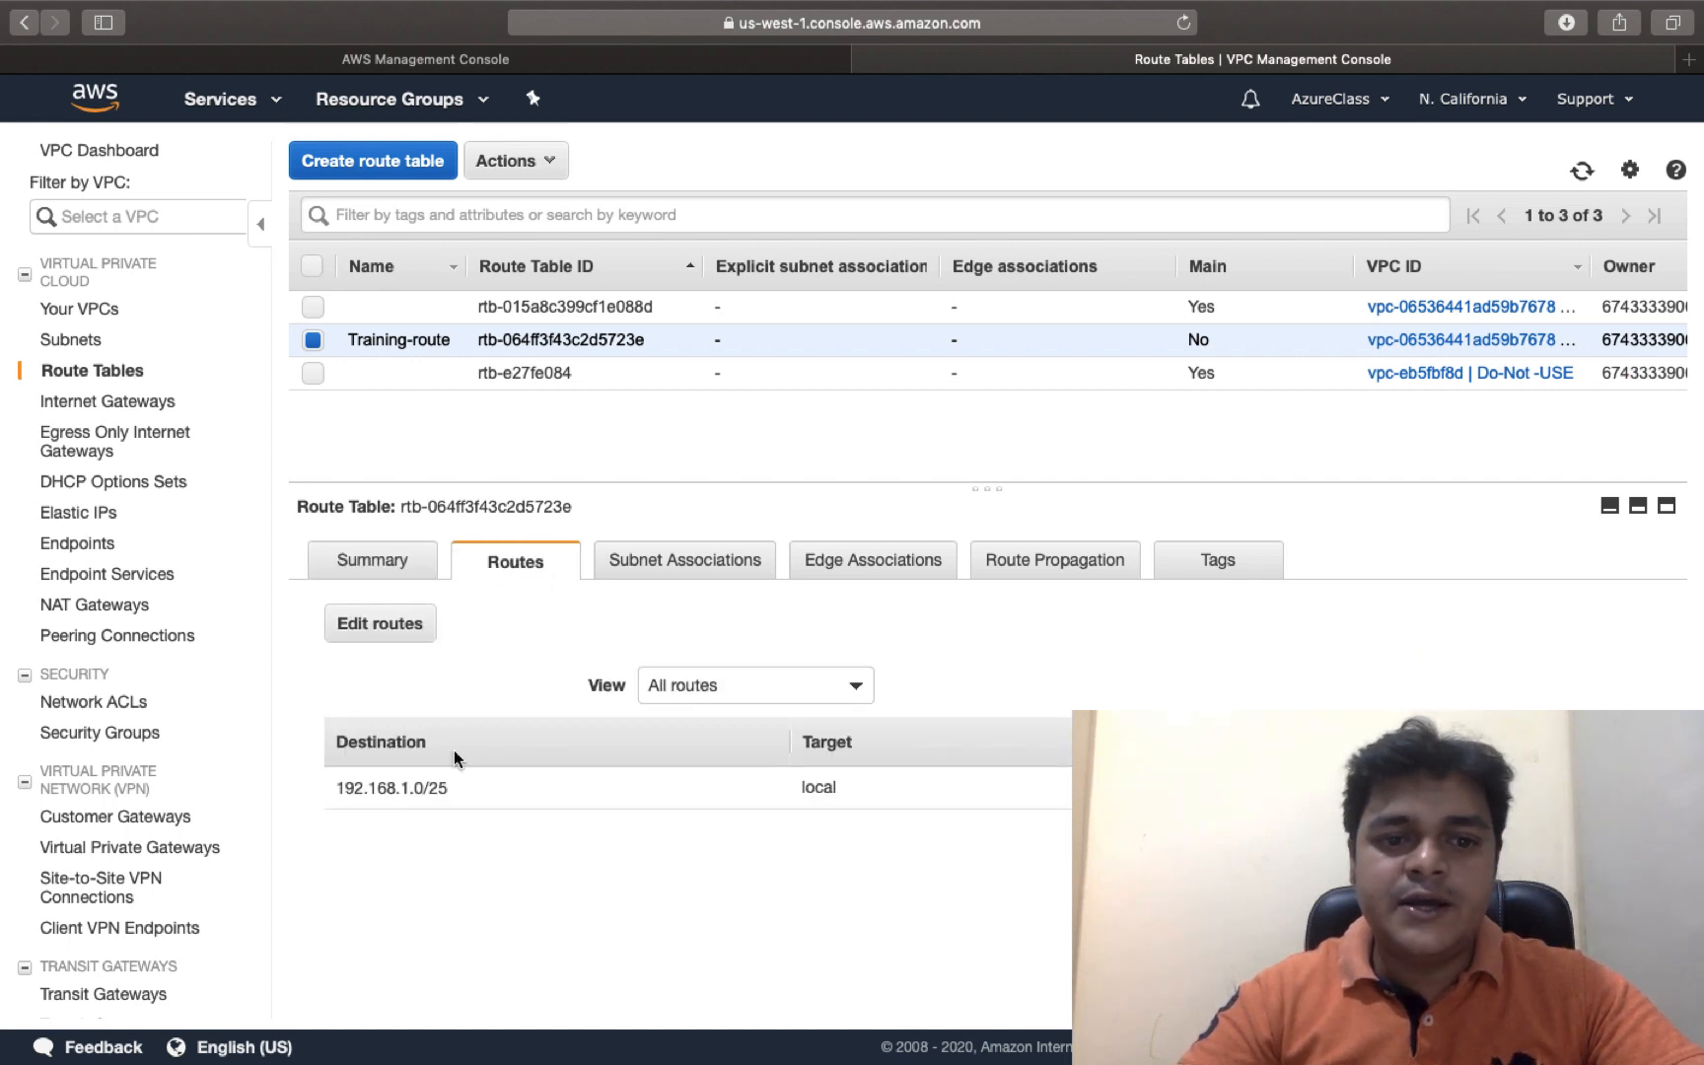
Add a route to Training-route with destination 0.0.0.0/0 and the Training-gateway internet gateway as target, and save it
left_click(379, 623)
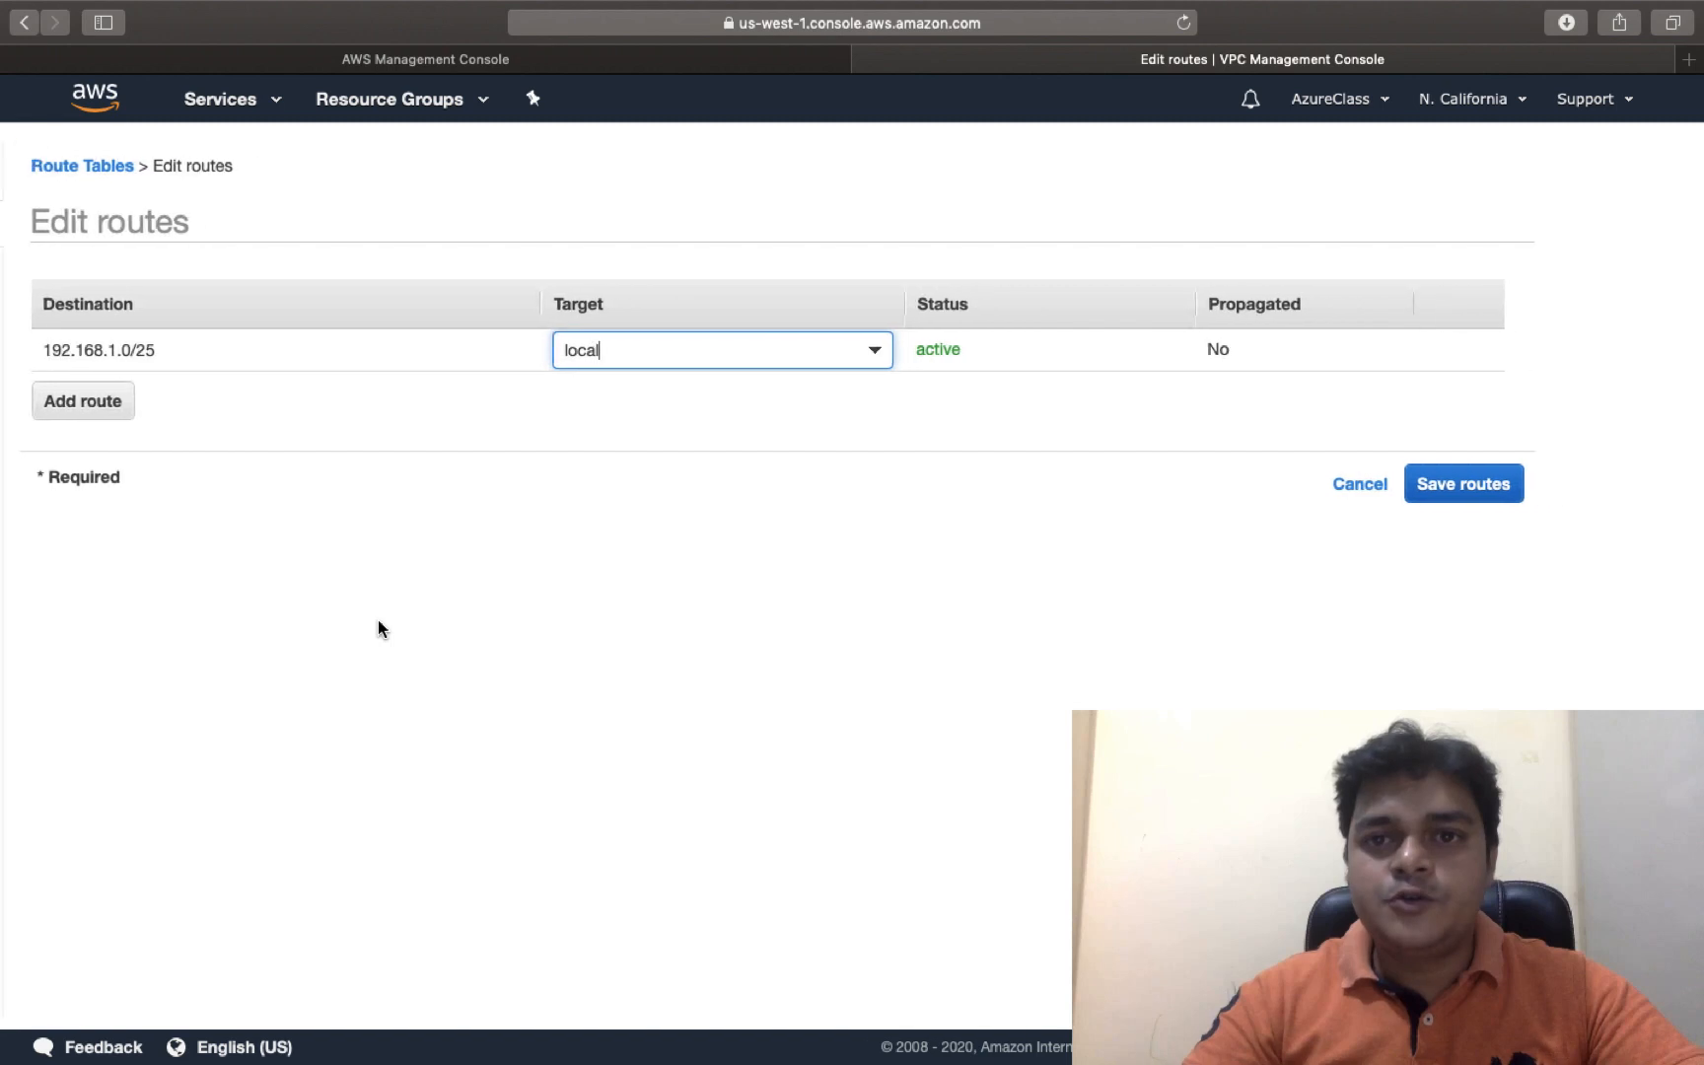
left_click(95, 404)
type("0.")
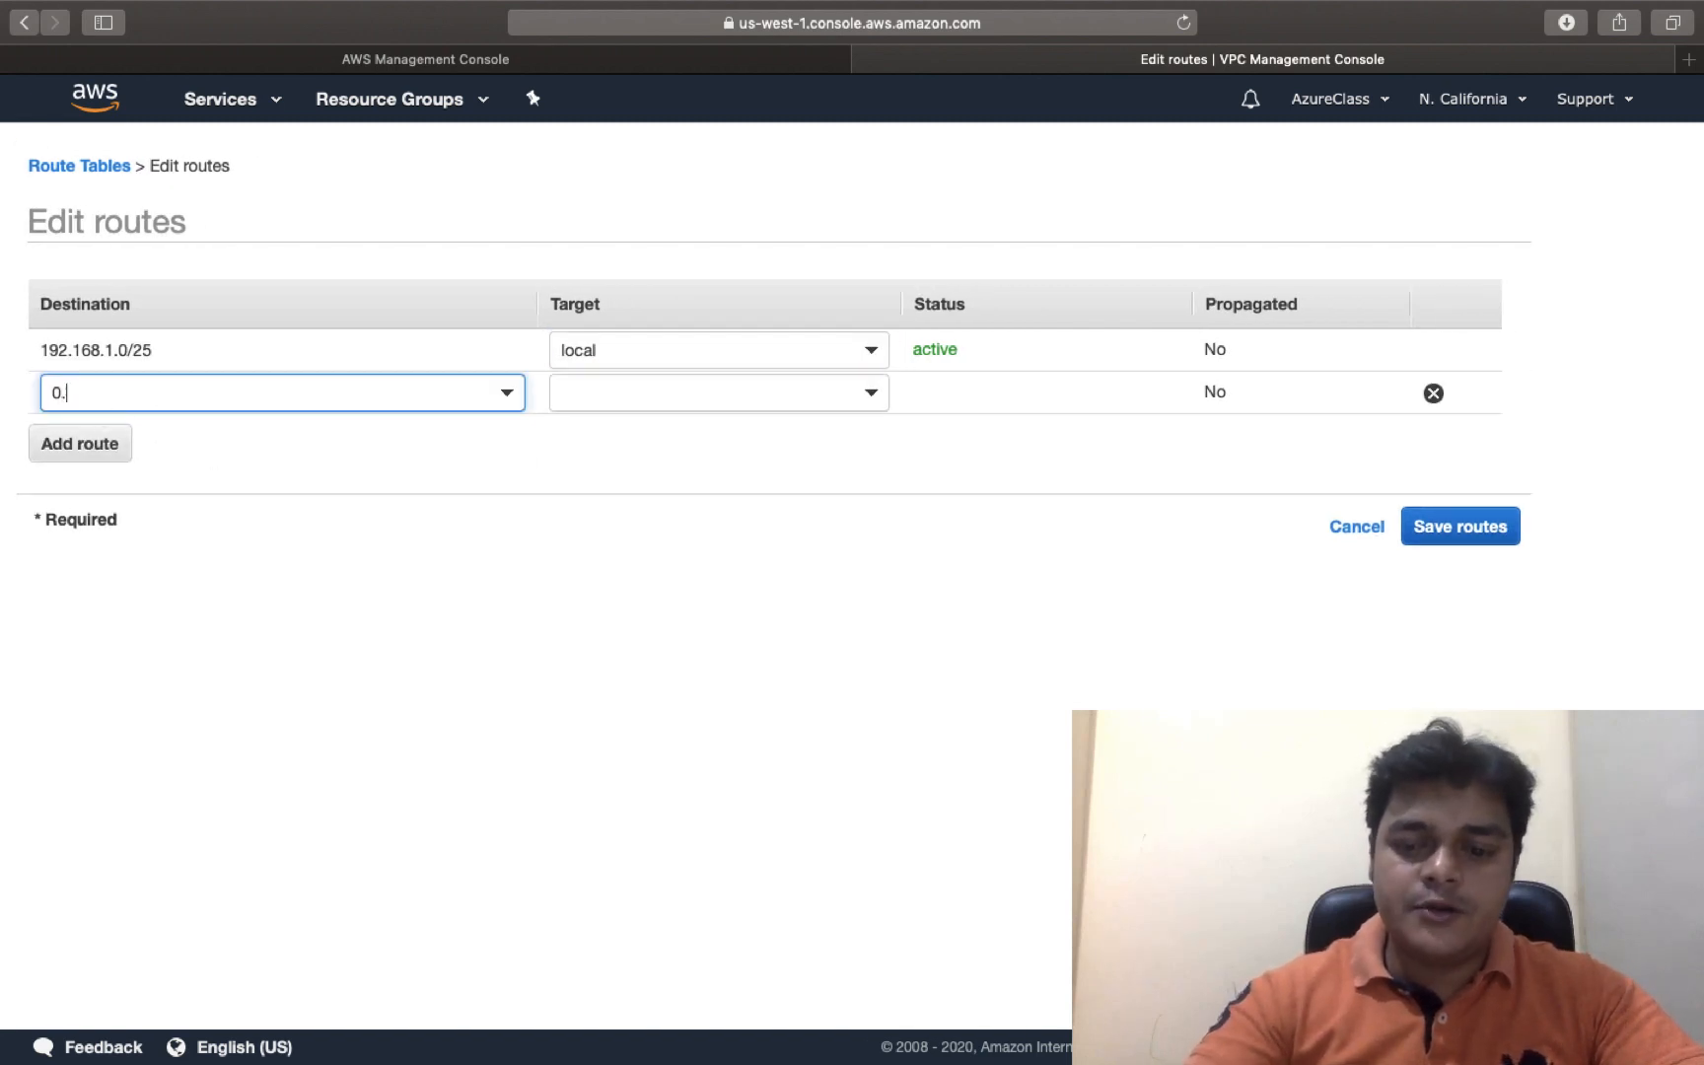
type("0.0.")
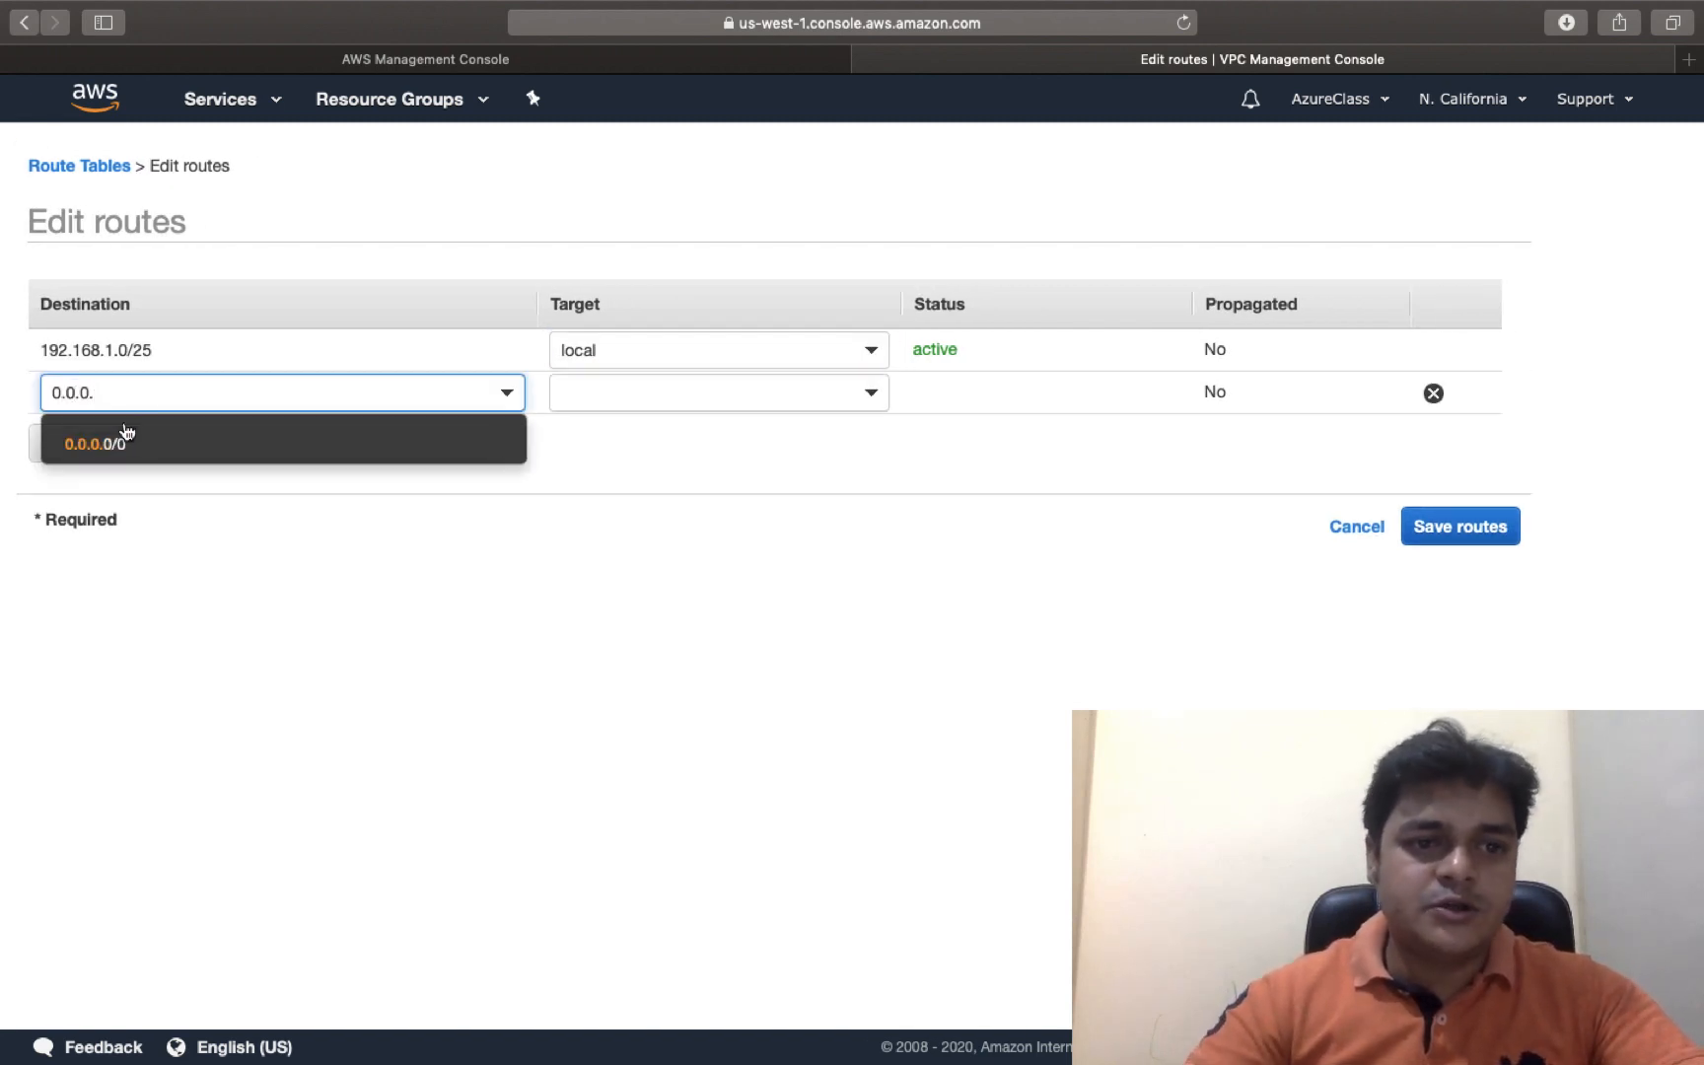
left_click(88, 449)
left_click(676, 399)
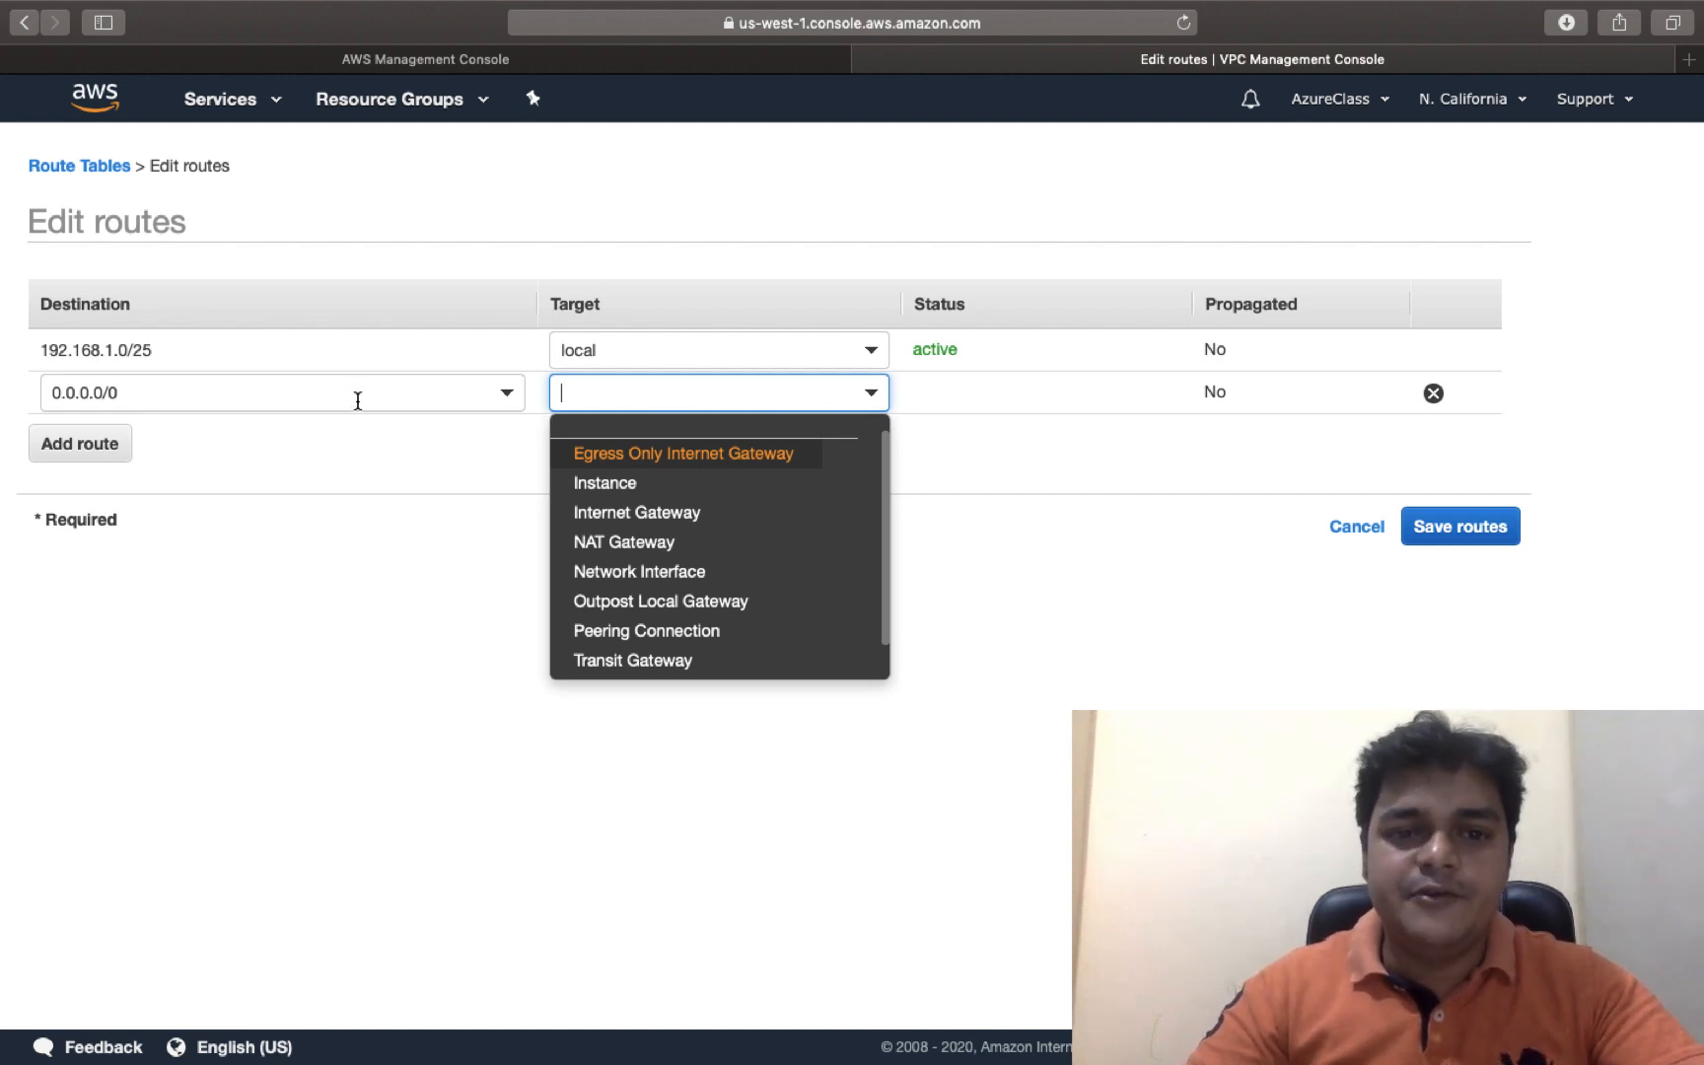
left_click(629, 522)
left_click(728, 460)
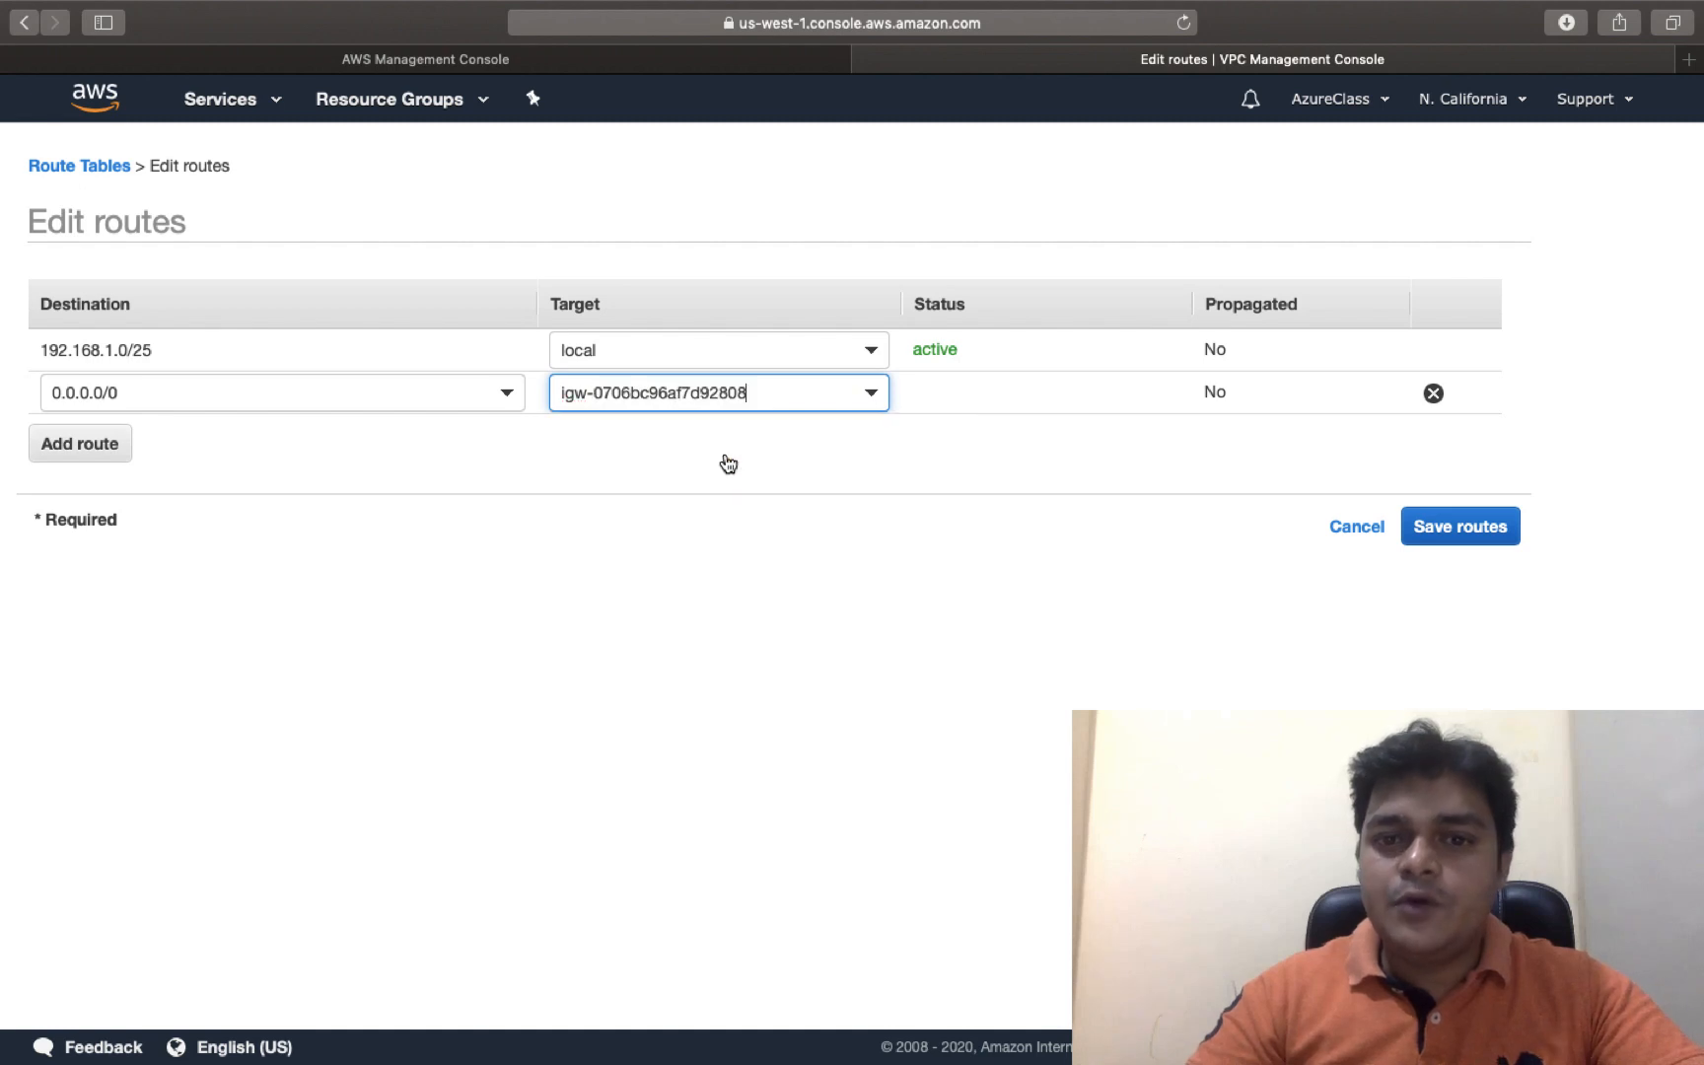
left_click(1449, 529)
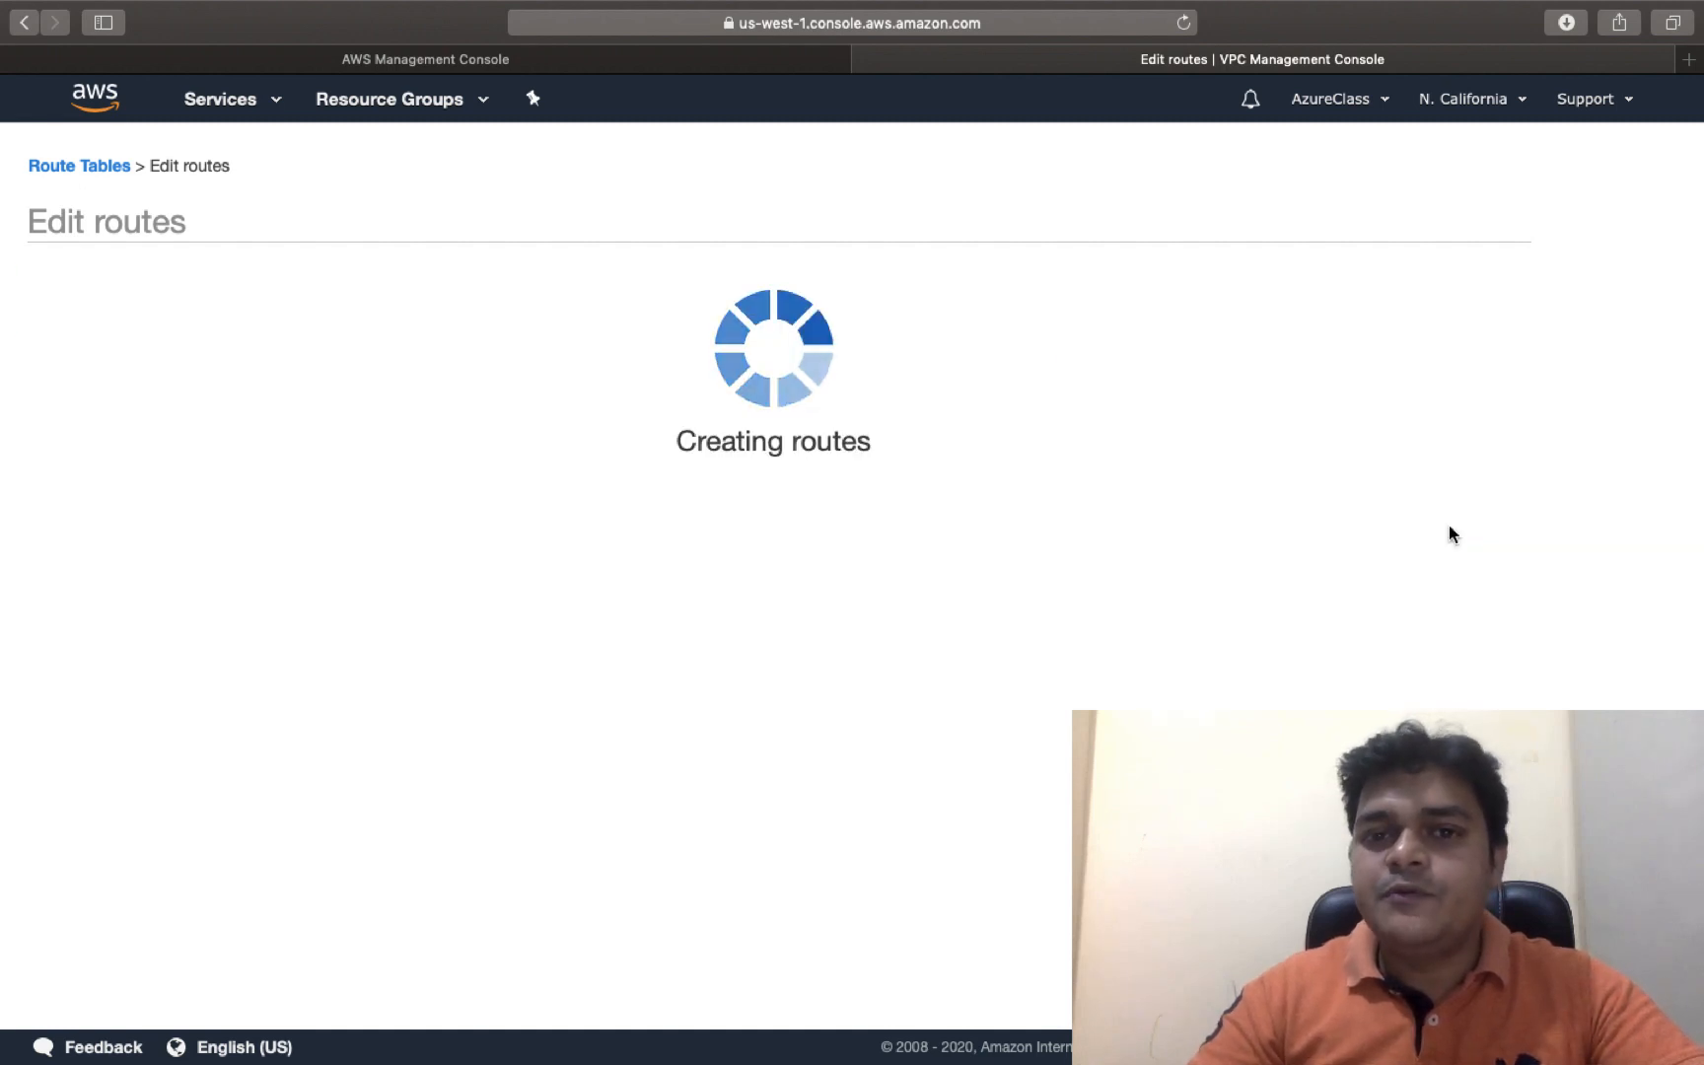
left_click(1103, 369)
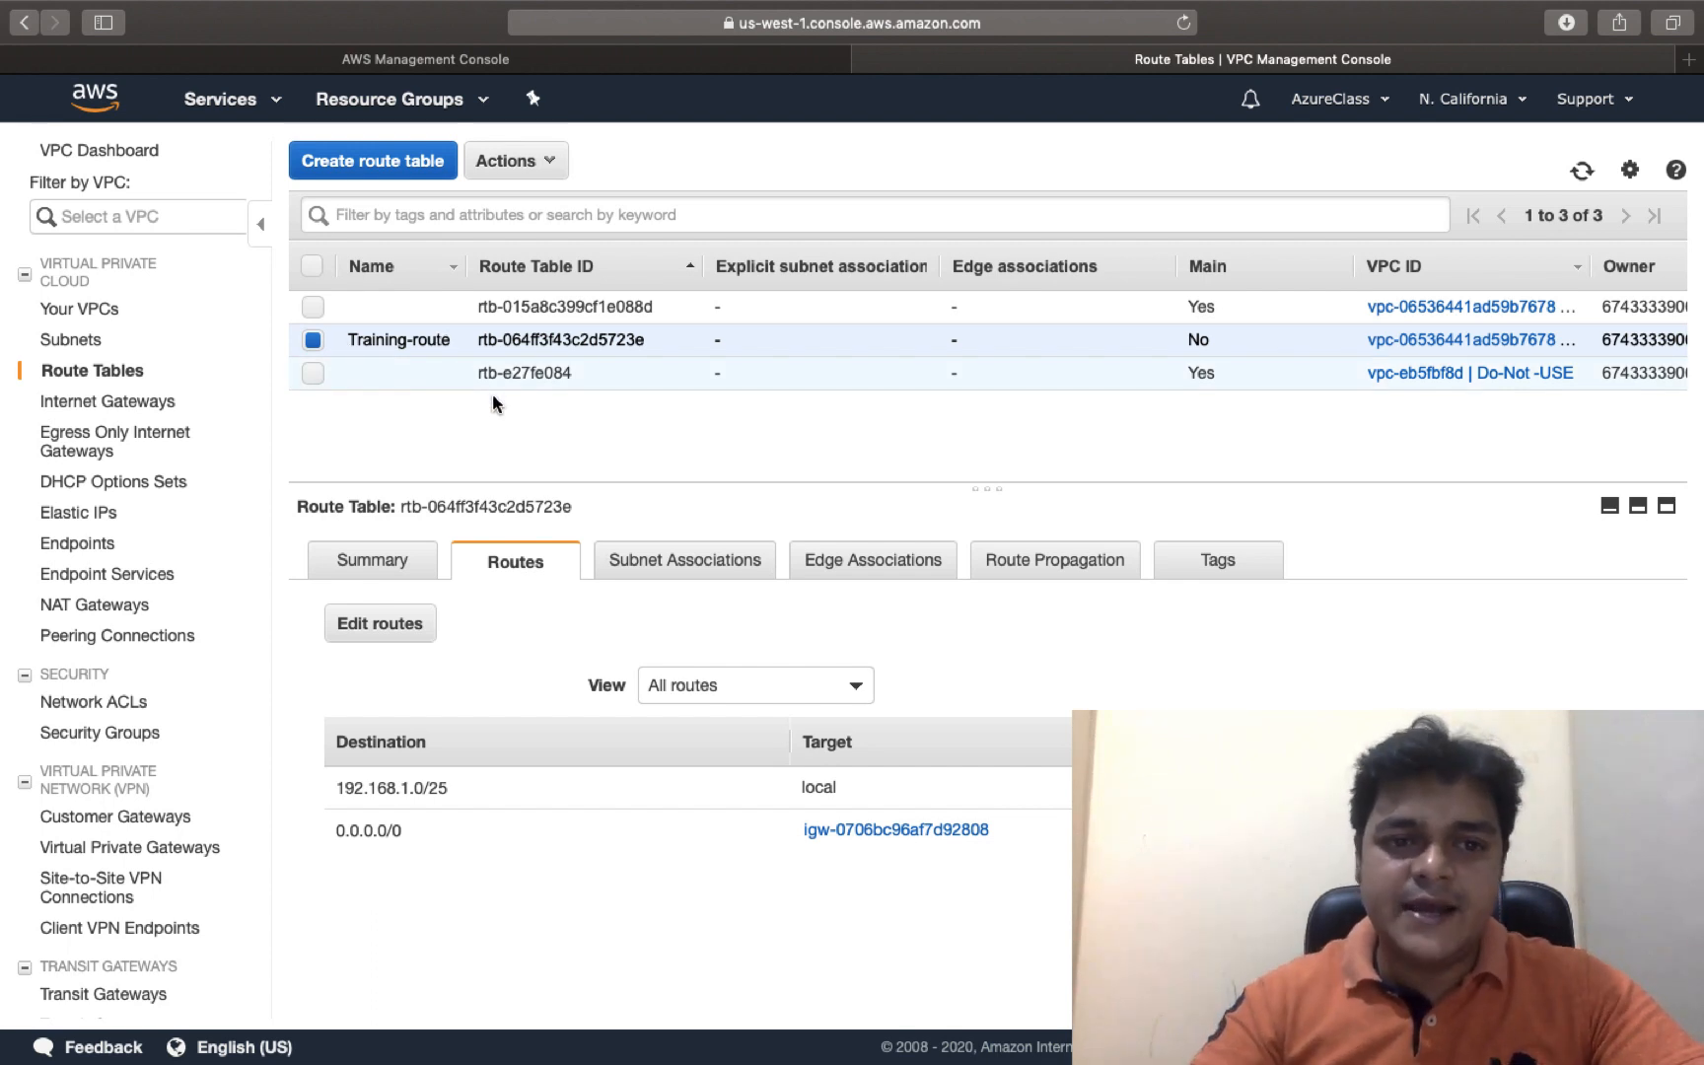
Change the route table association of Training-subnet to Training-route and save it
left_click(99, 338)
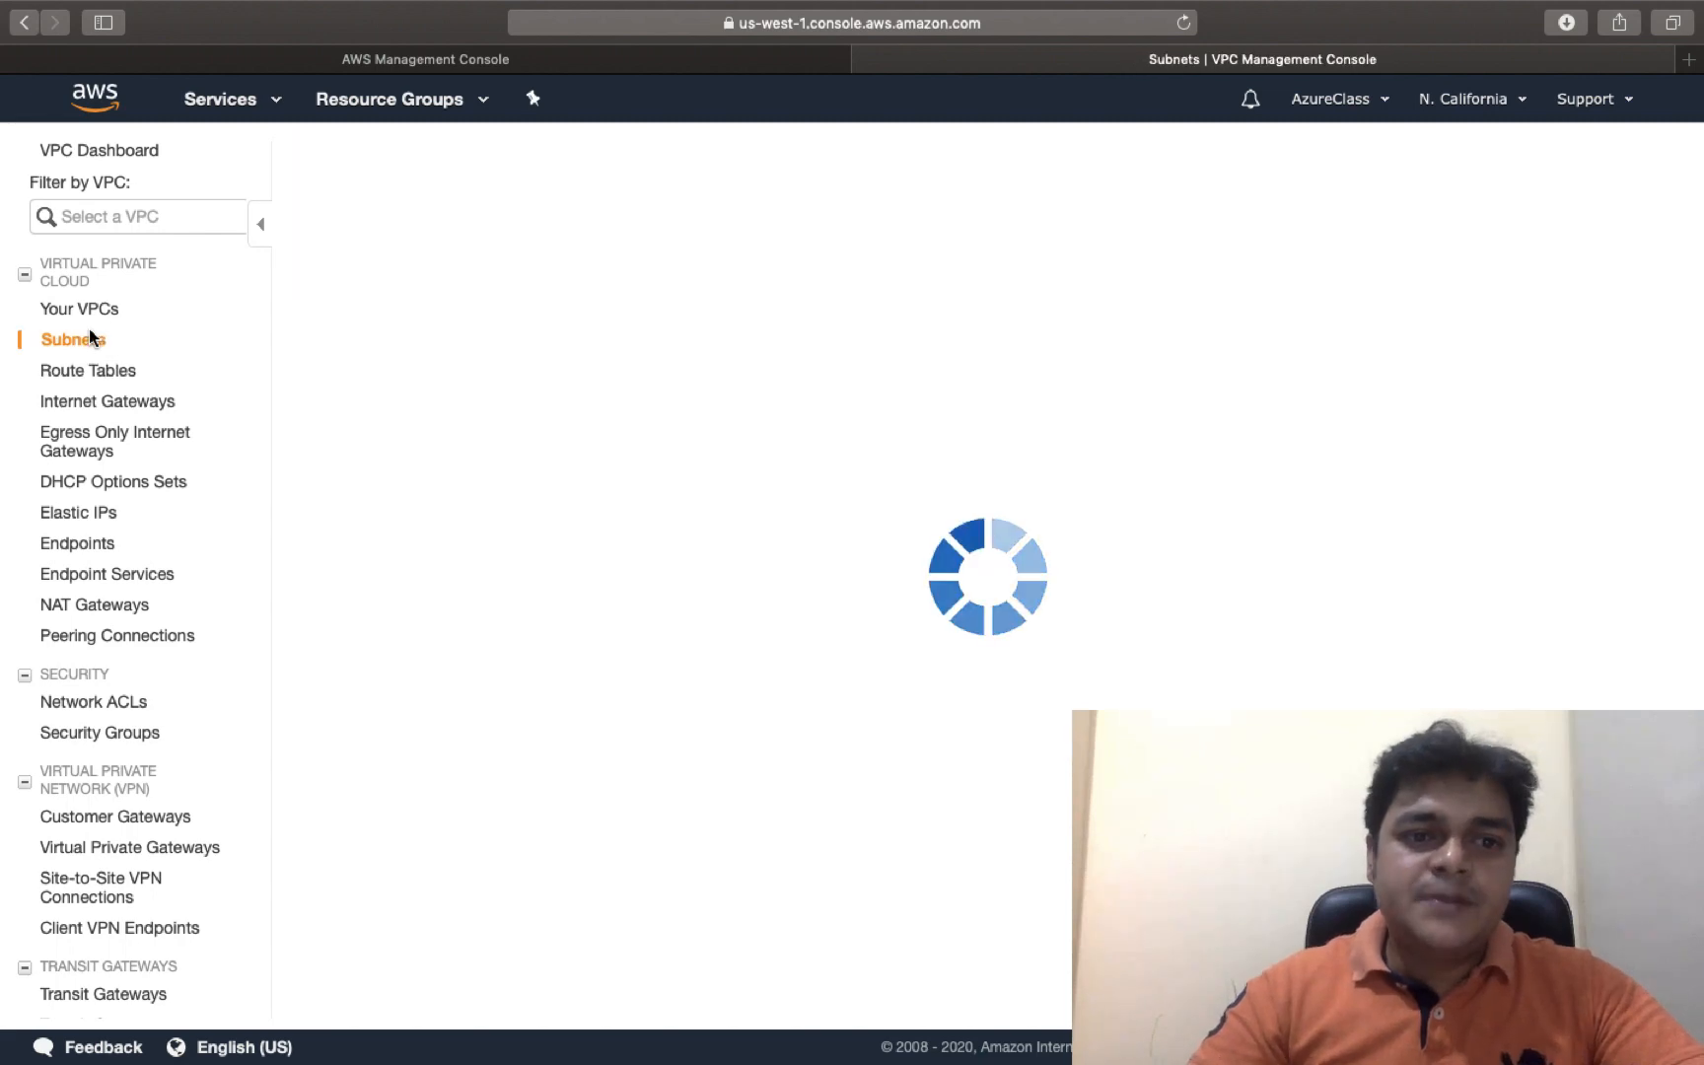
left_click(315, 306)
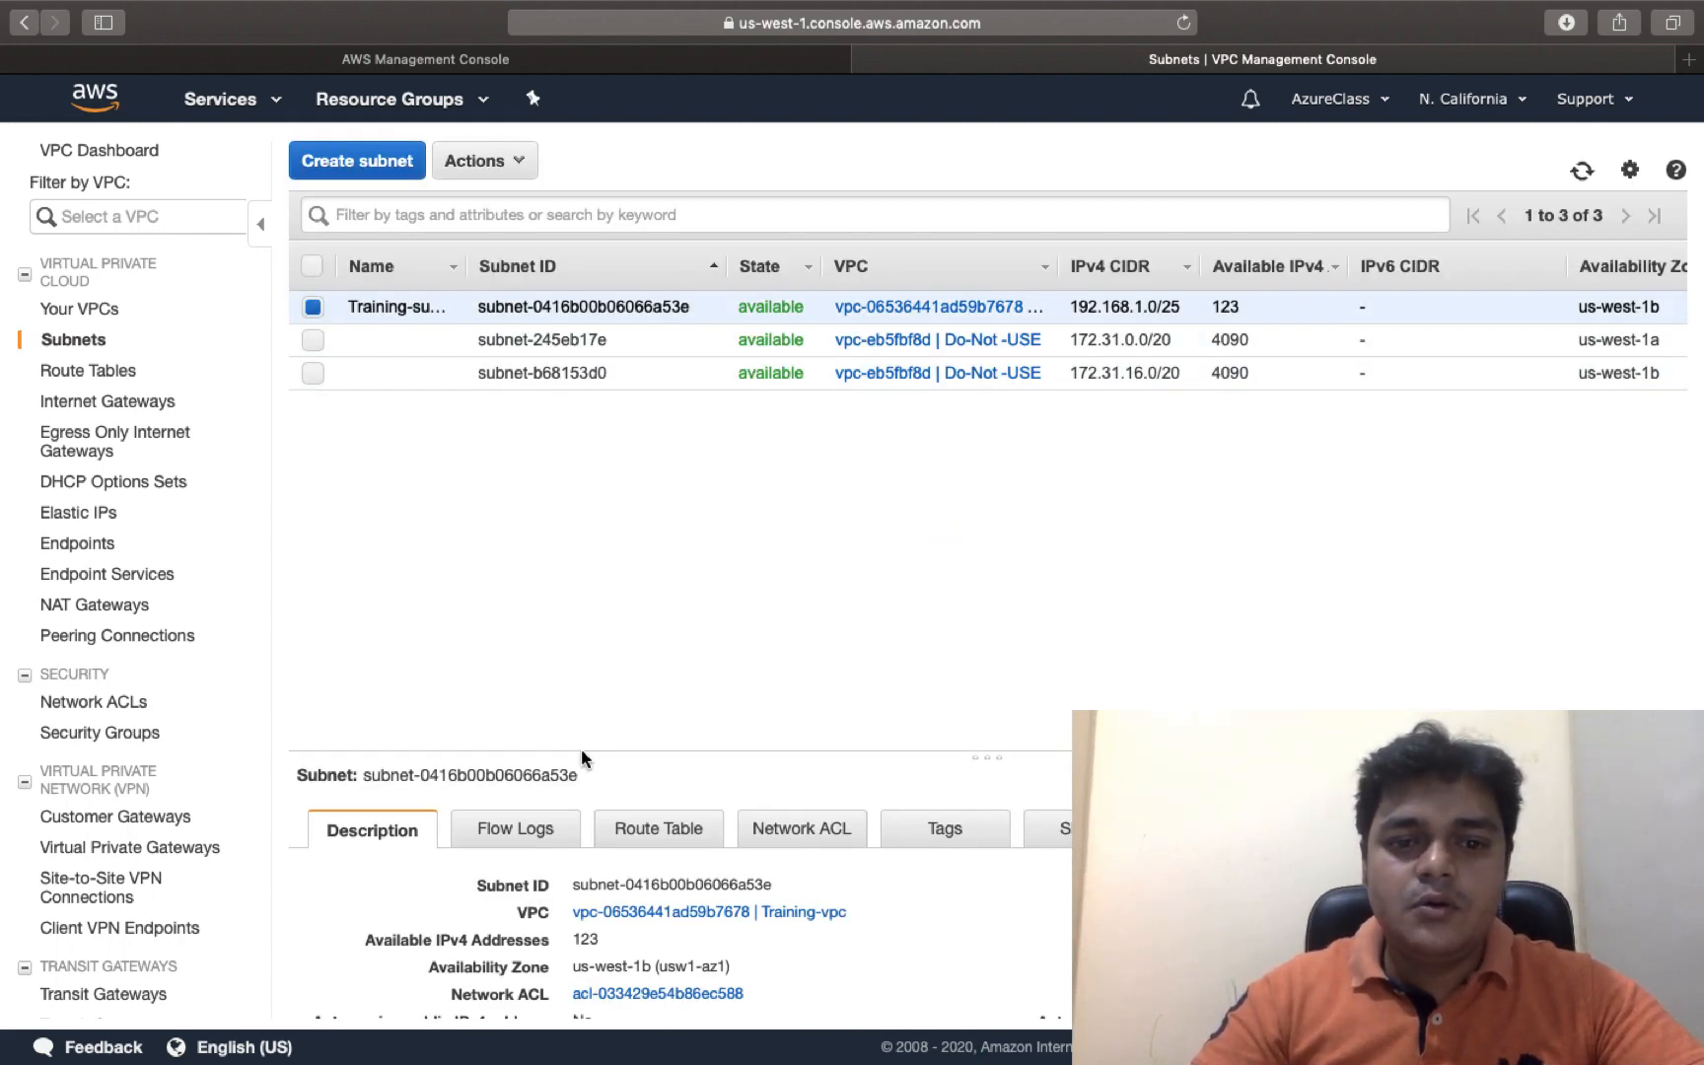
left_click_drag(581, 754, 579, 459)
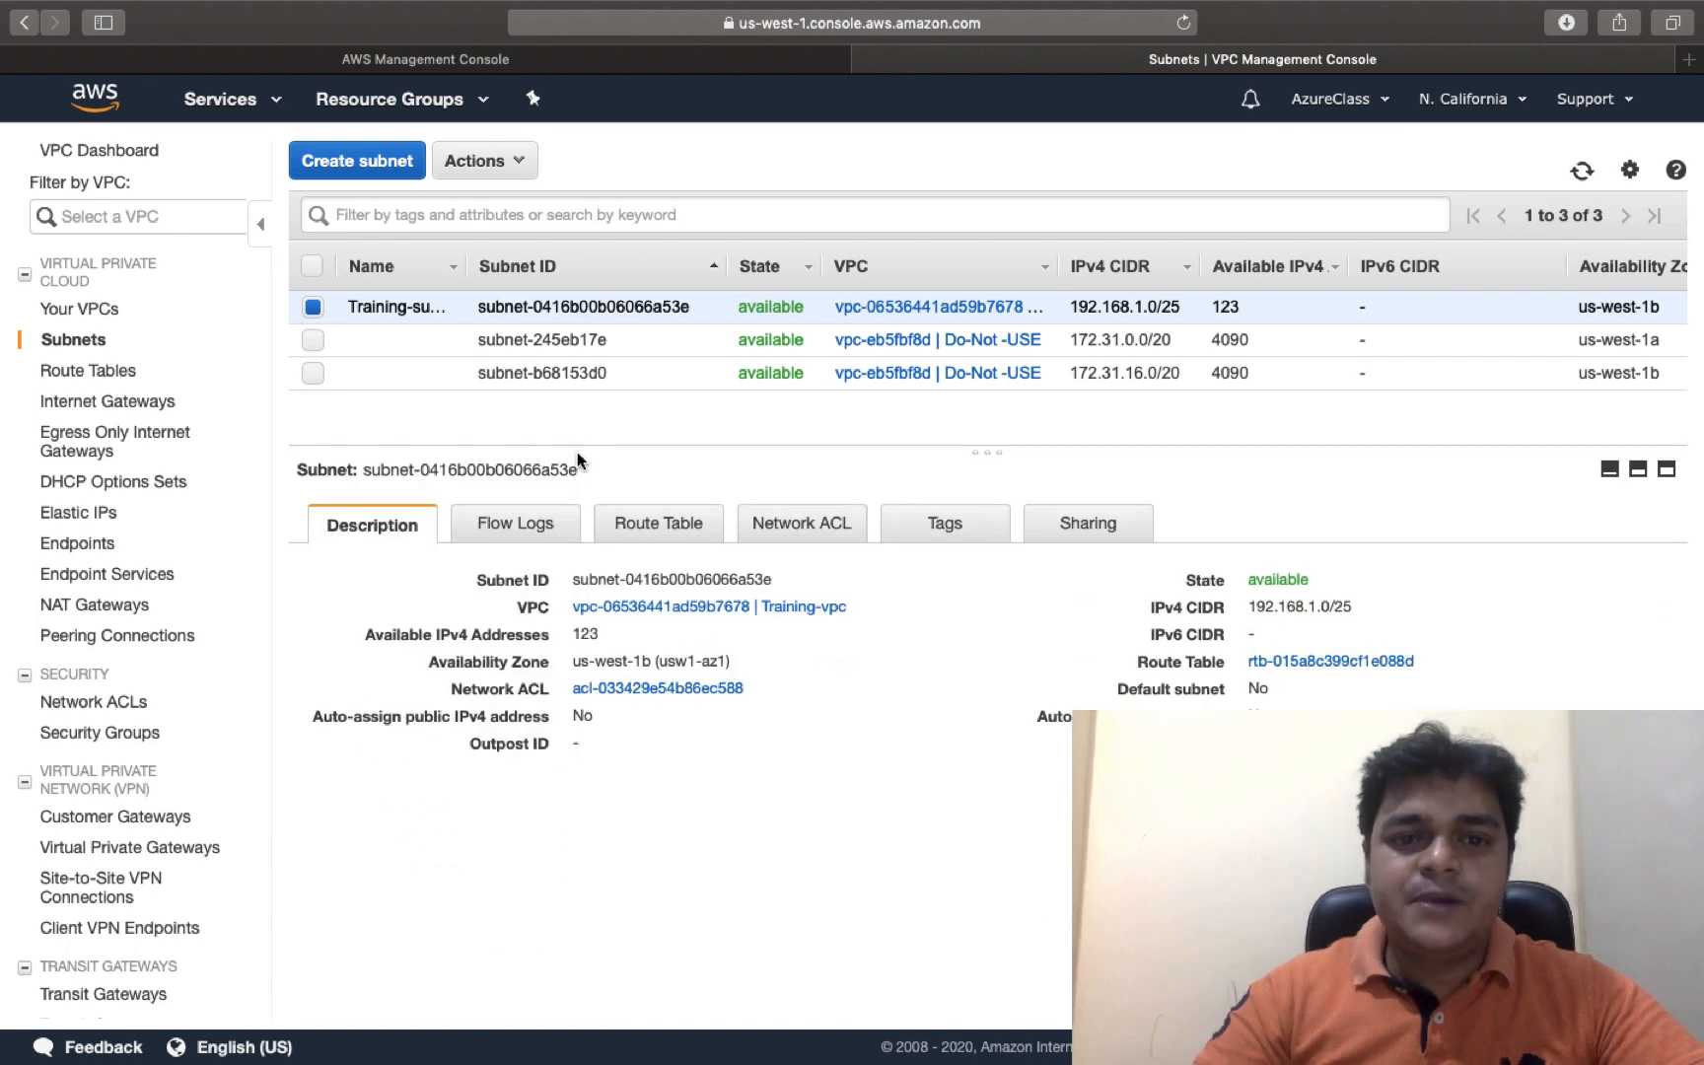
left_click(656, 533)
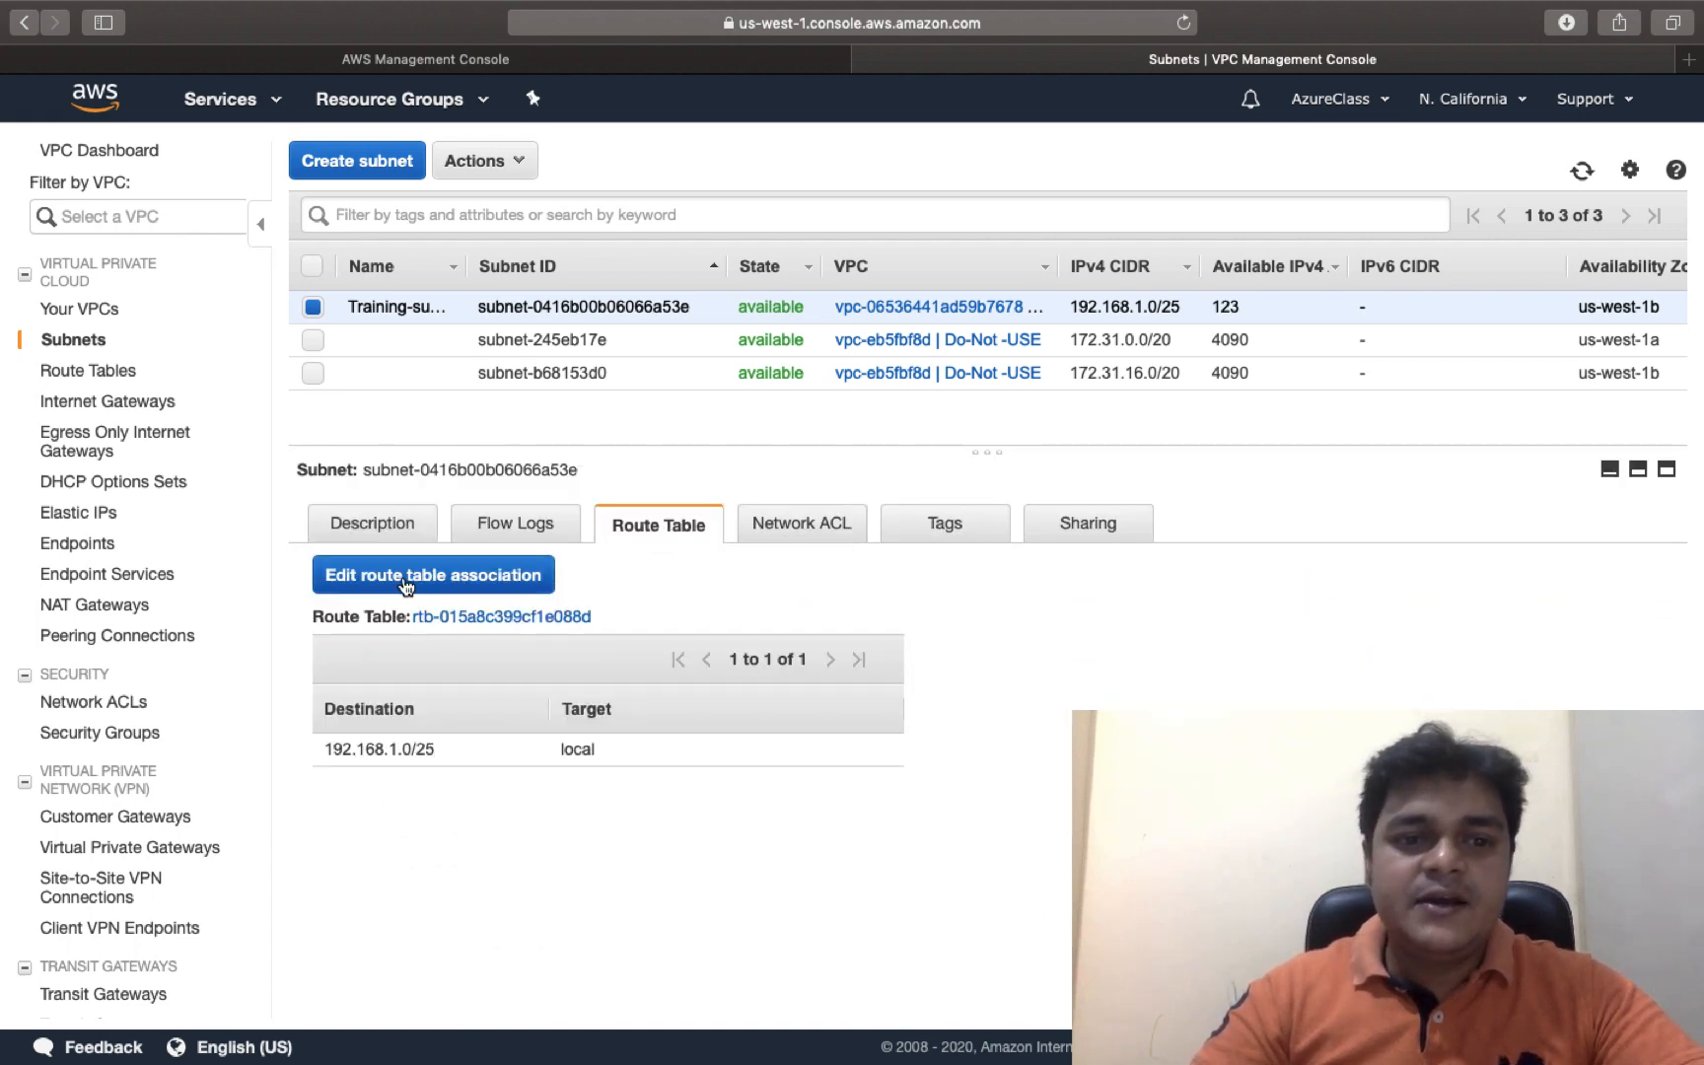
left_click(404, 580)
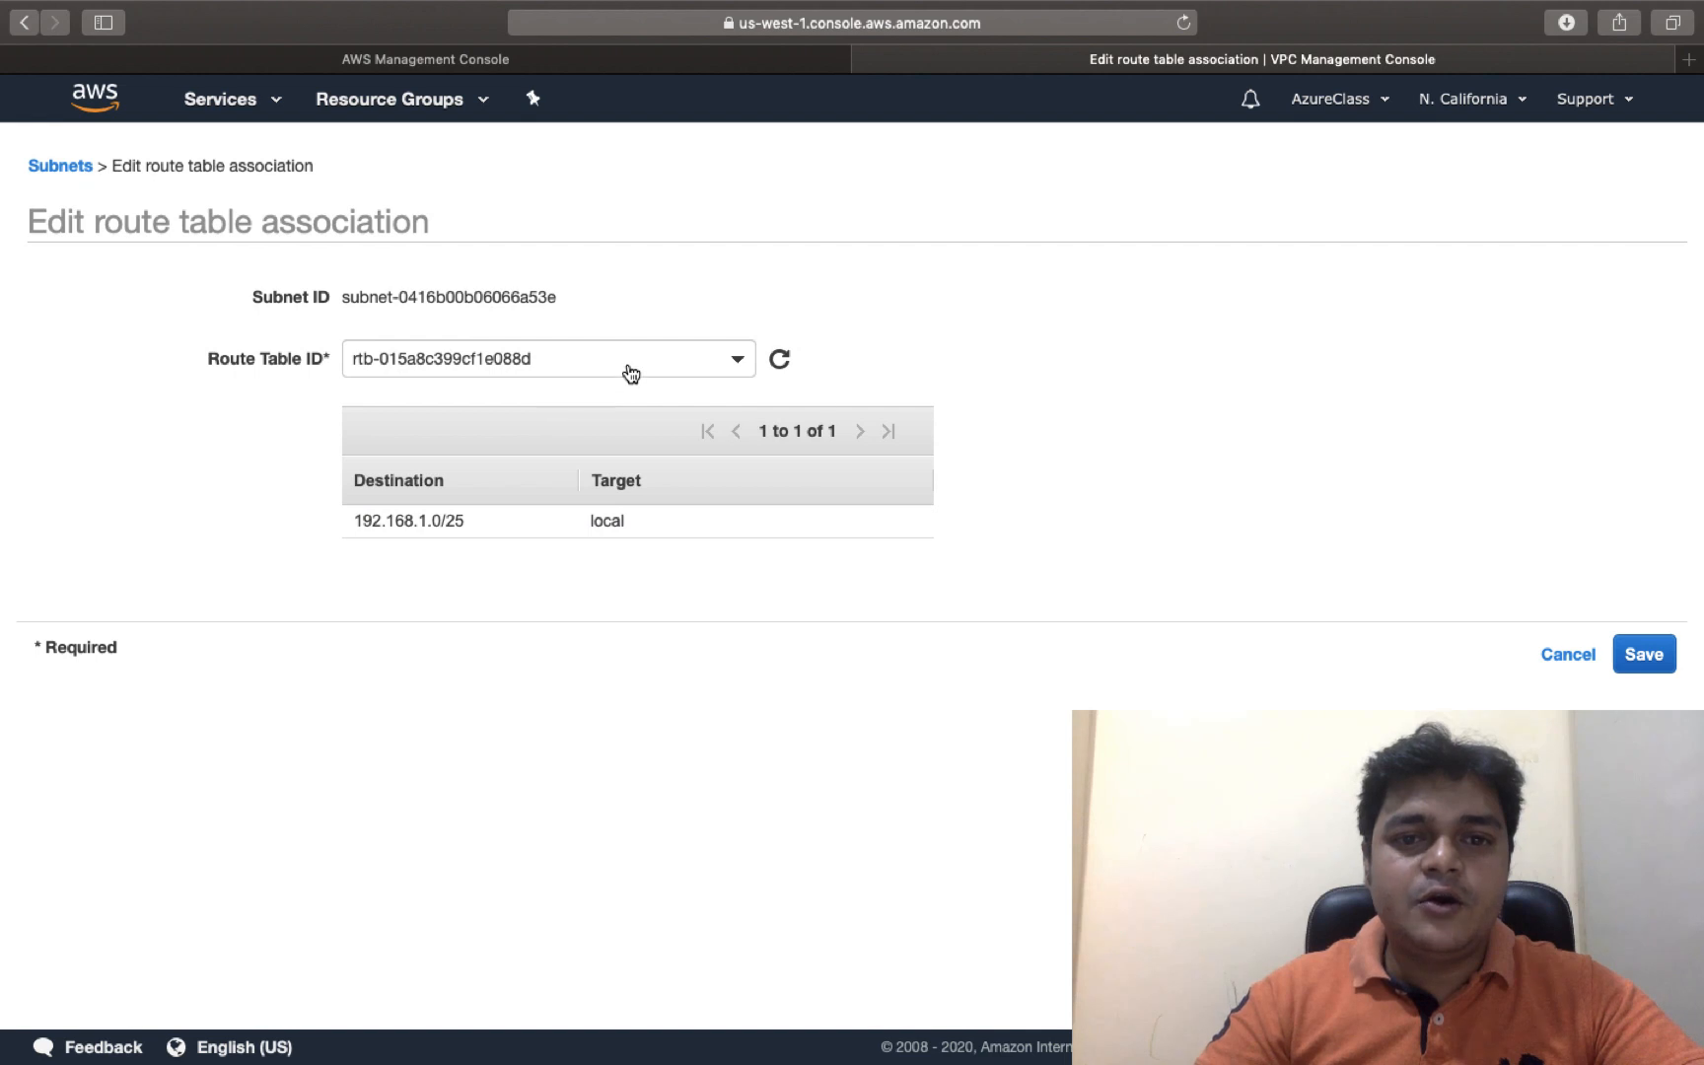
left_click(734, 361)
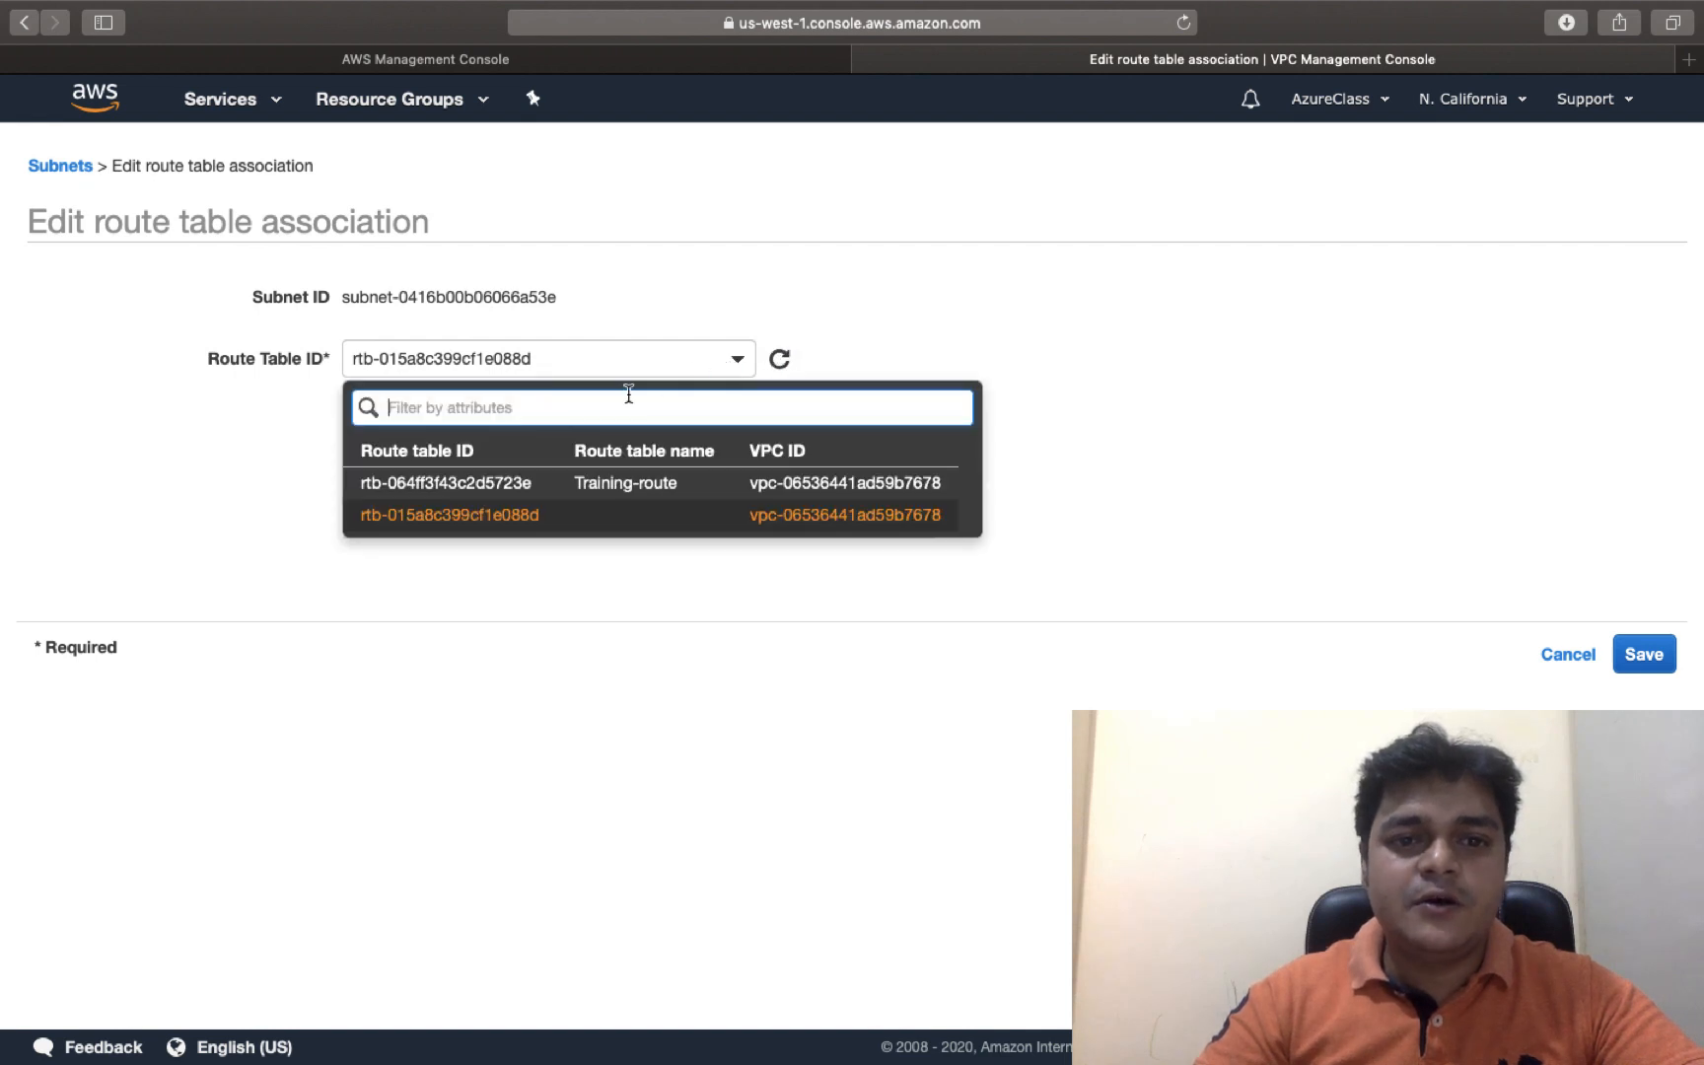
left_click(611, 485)
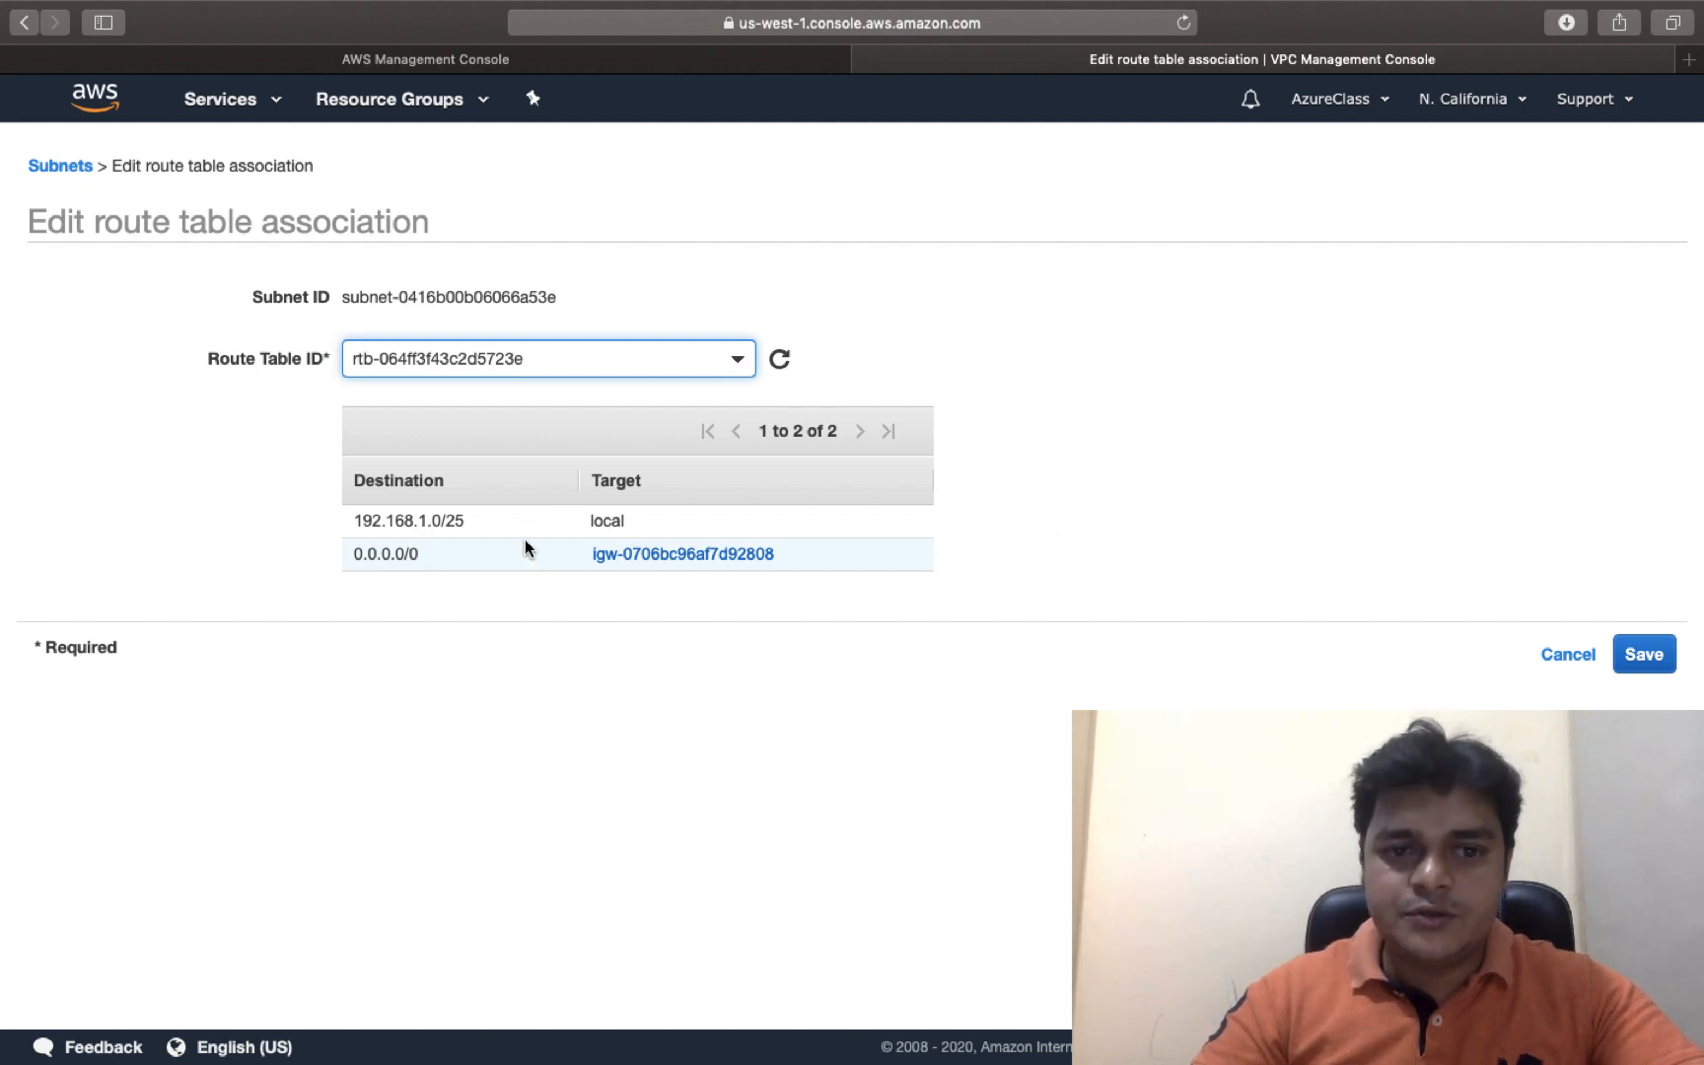
left_click(1647, 652)
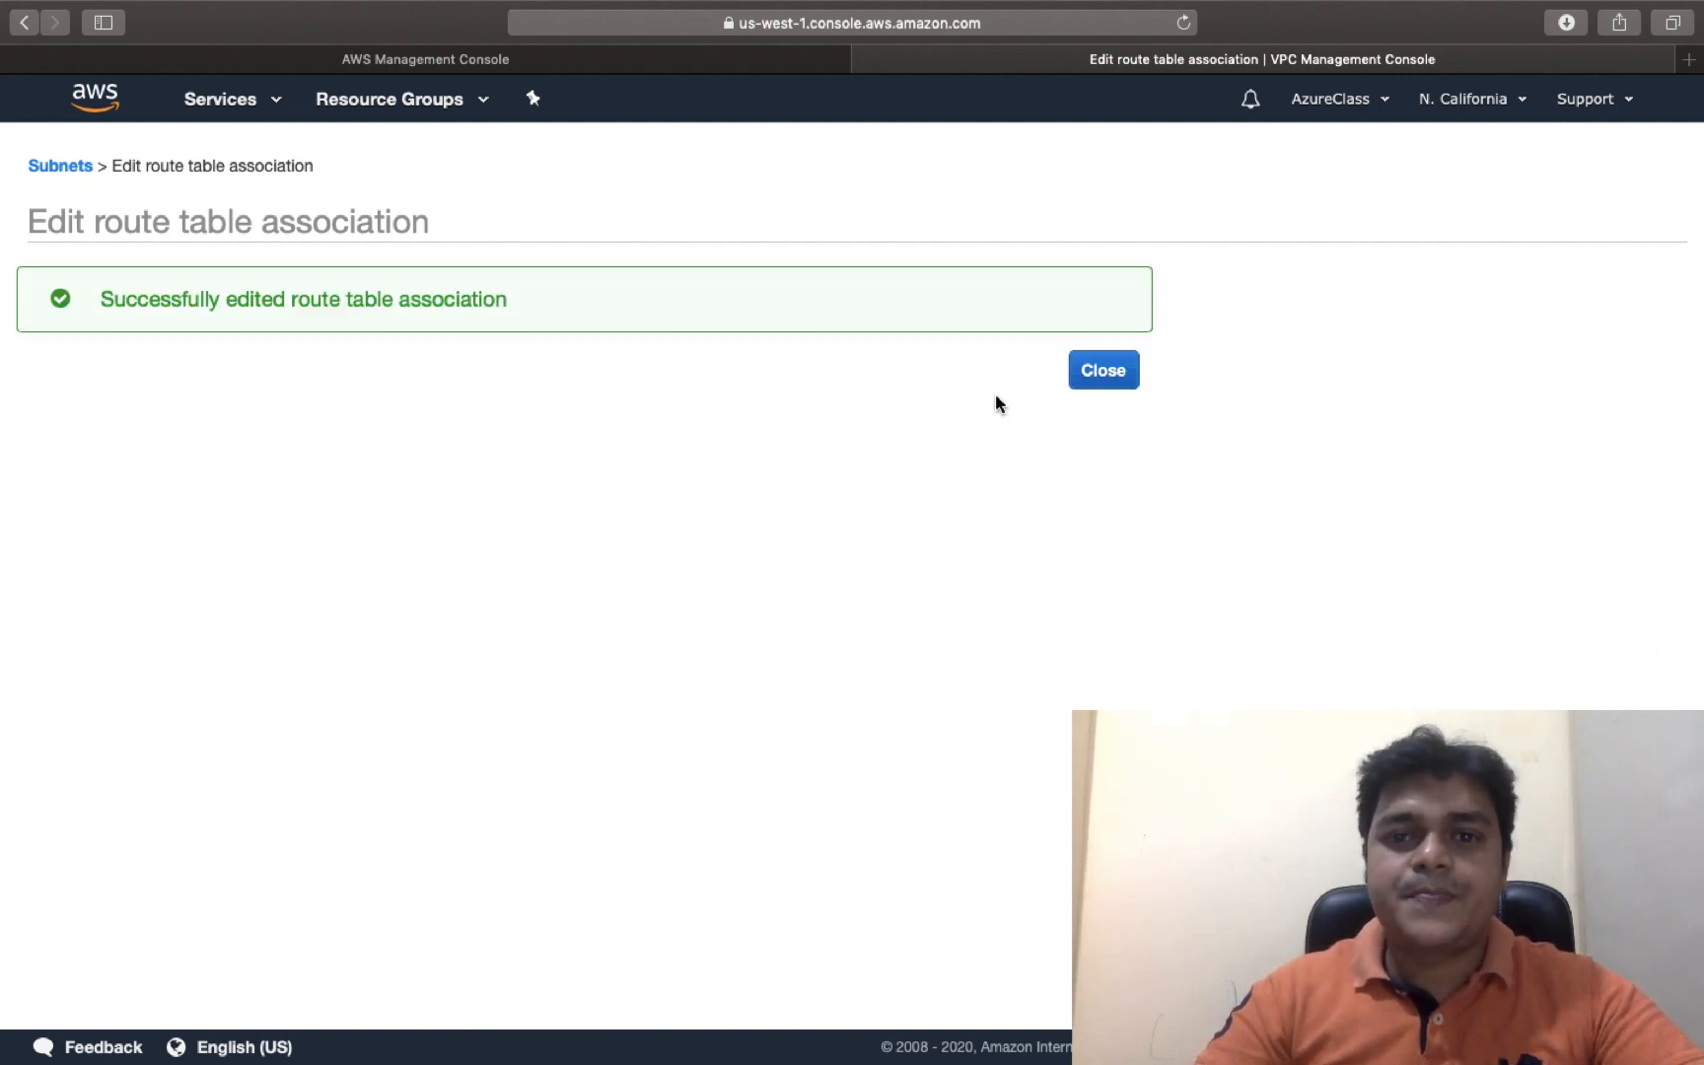
left_click(1092, 372)
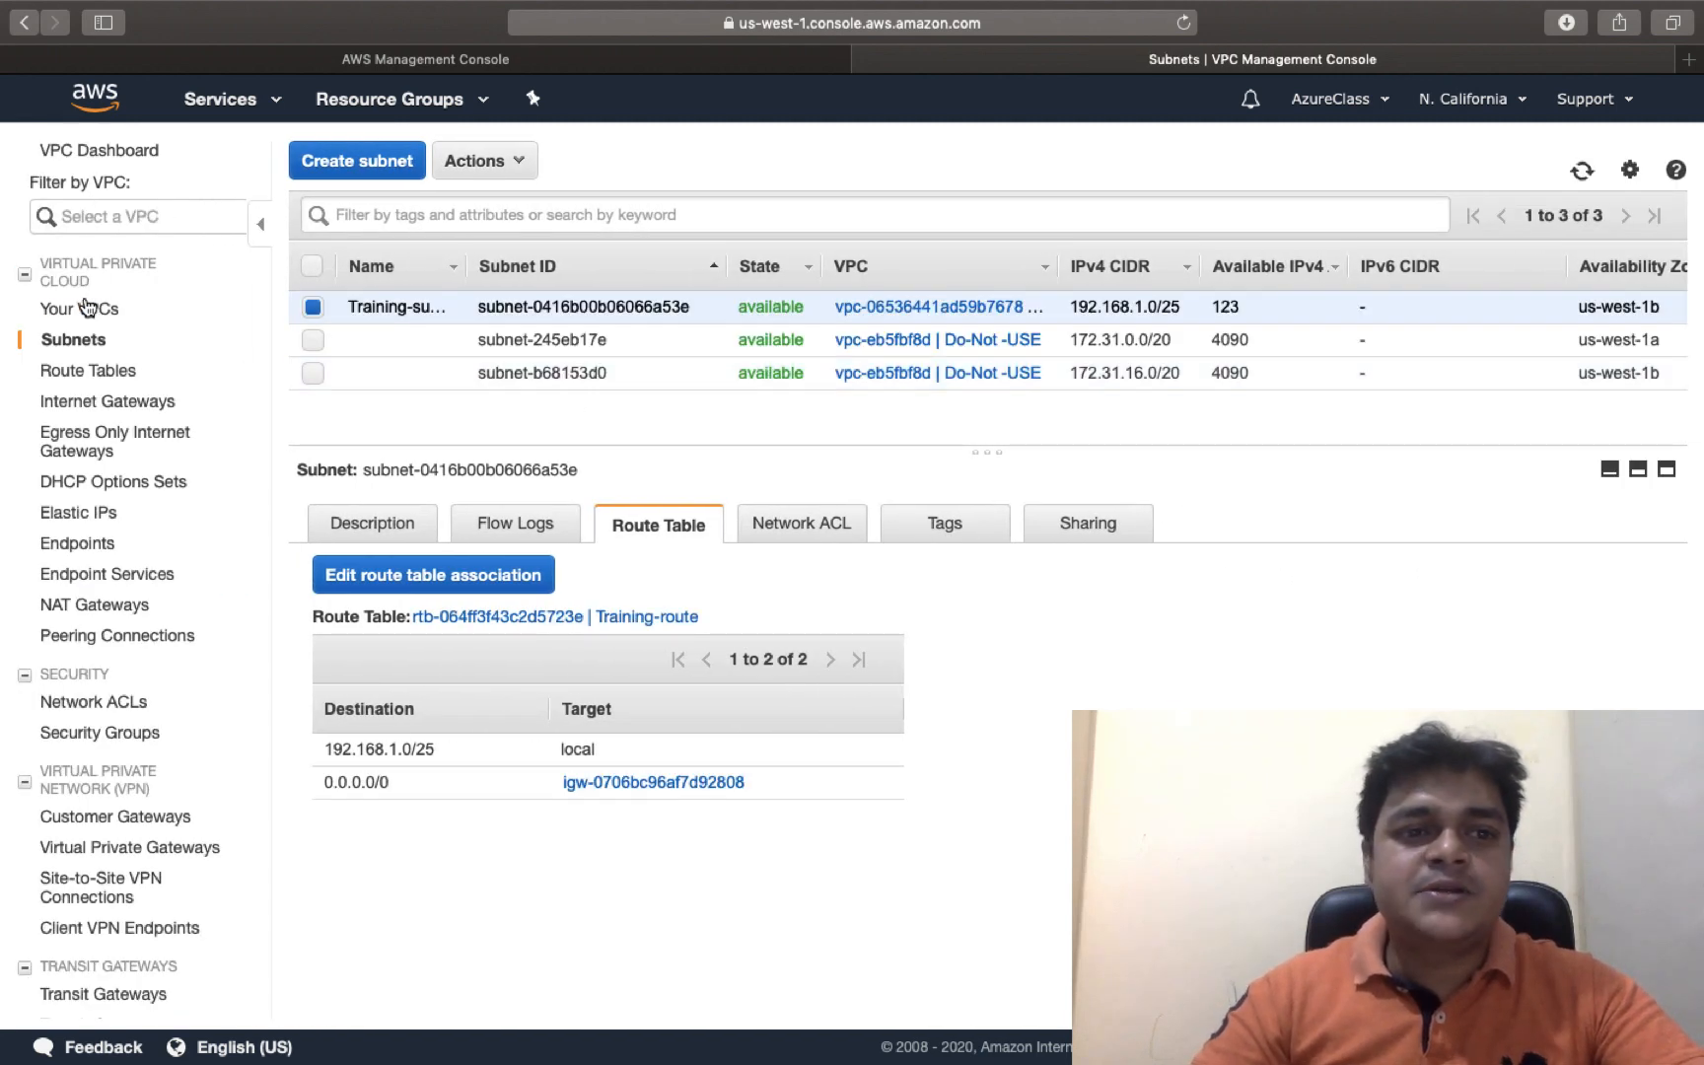
View the VPC list, then open the EC2 service in the AWS Management Console and start launching an instance
left_click(86, 307)
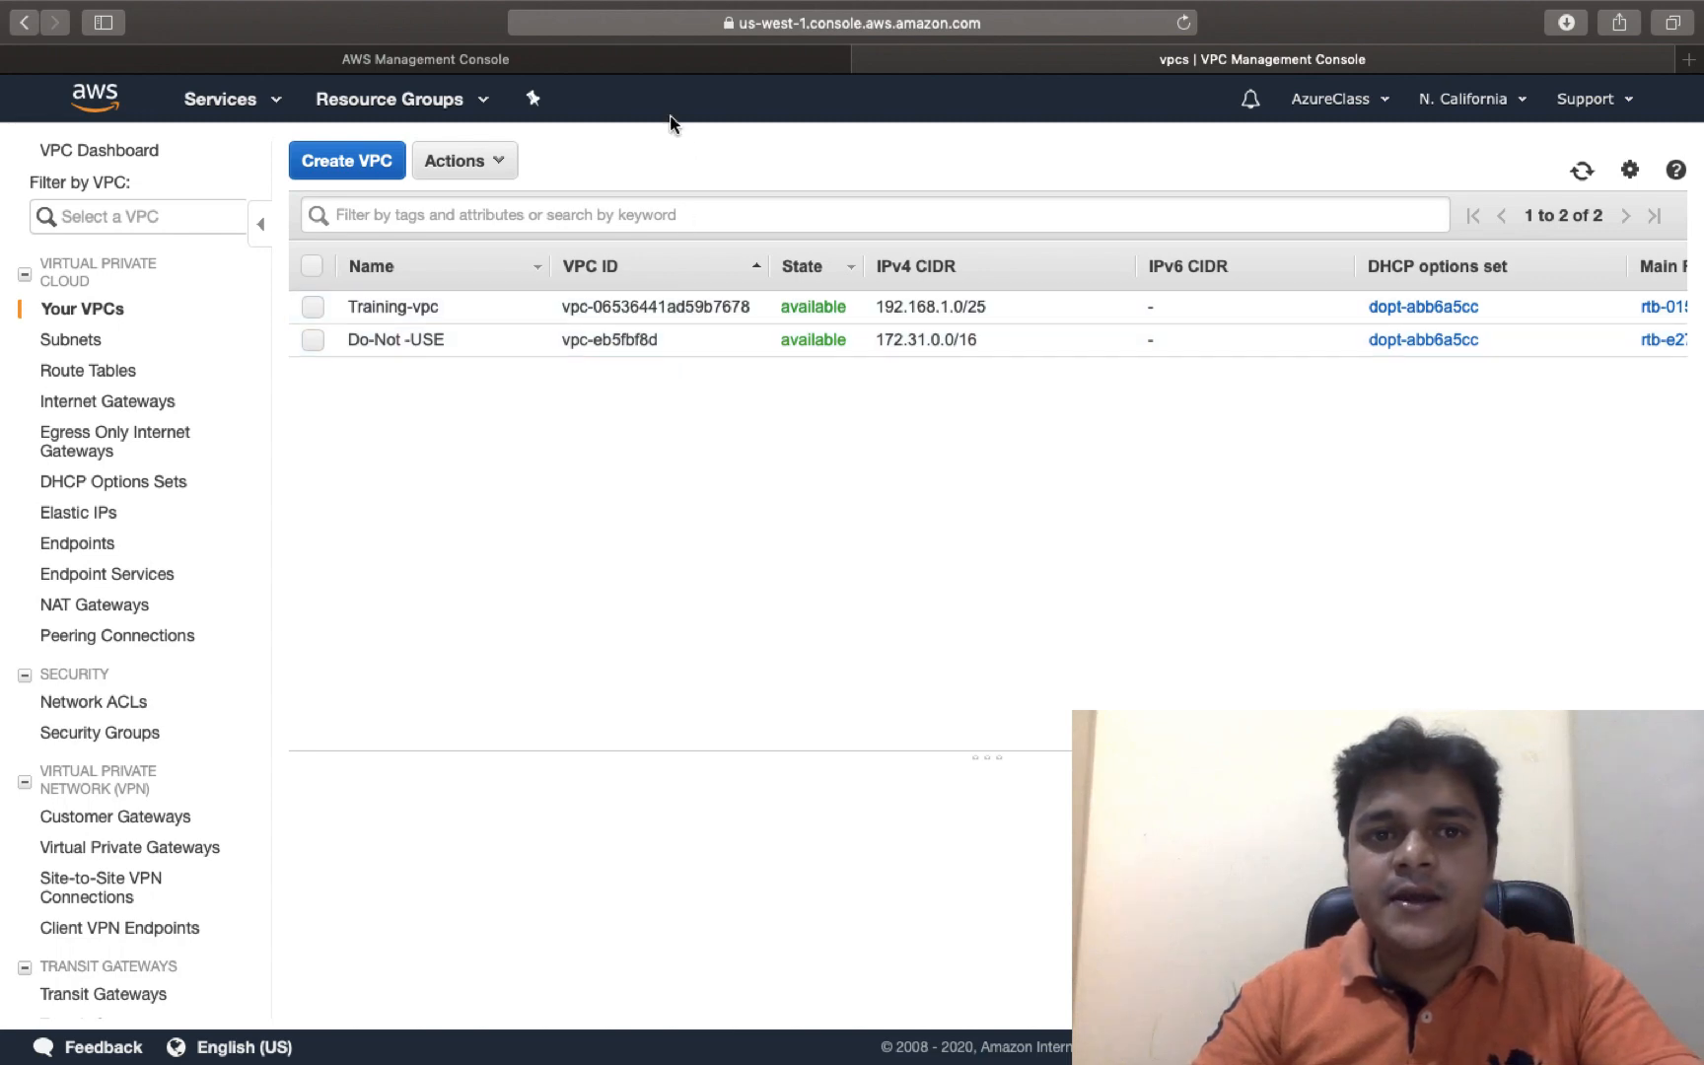
left_click(639, 57)
scroll(532, 300, "up", 10)
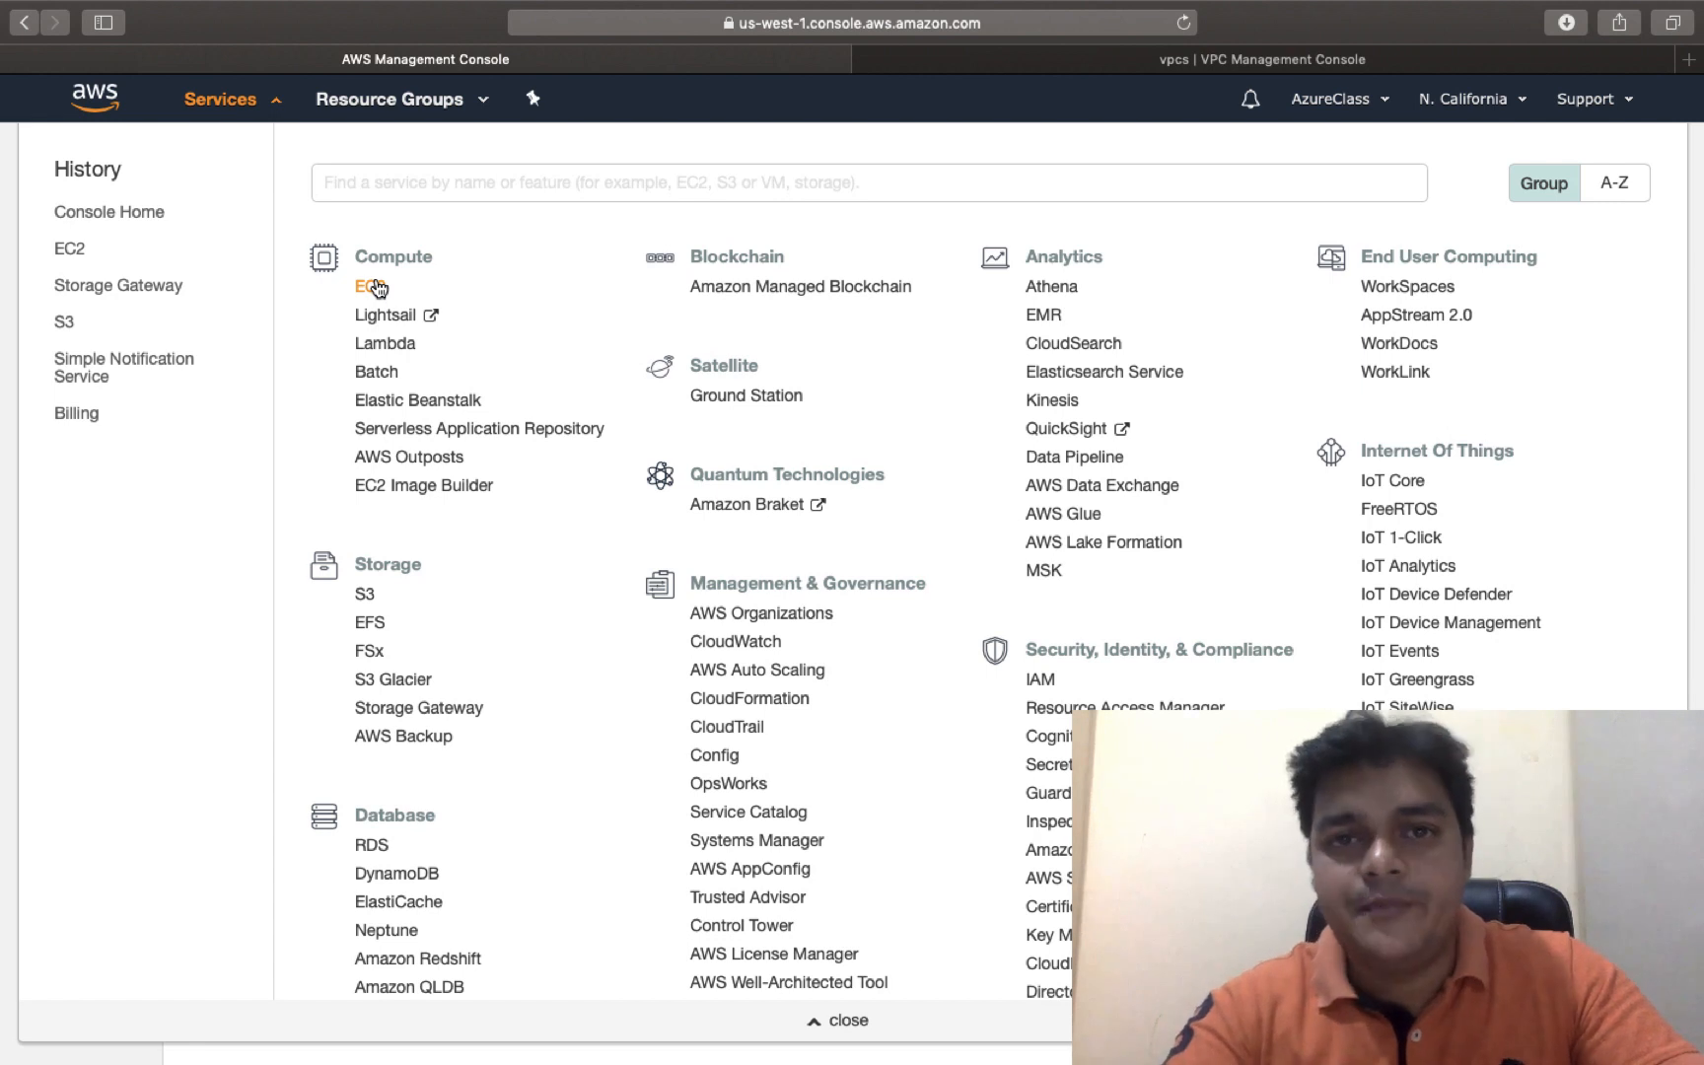
left_click(377, 287)
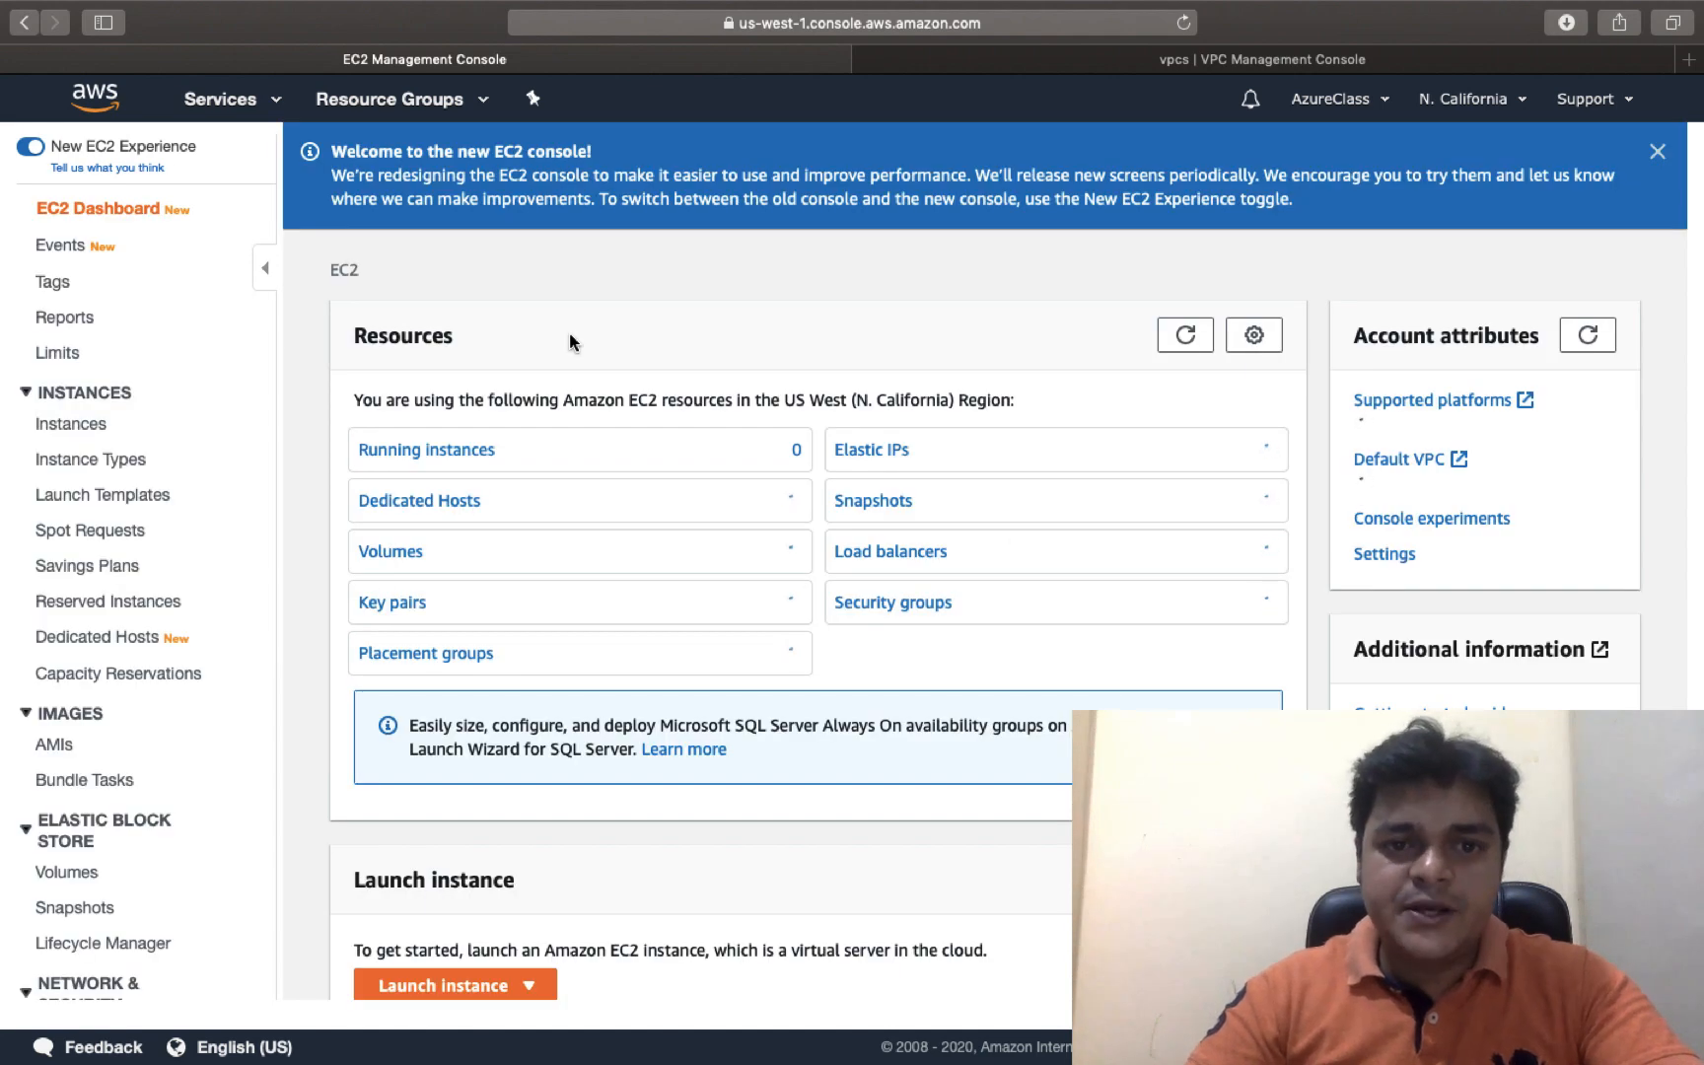
left_click(444, 984)
left_click(450, 912)
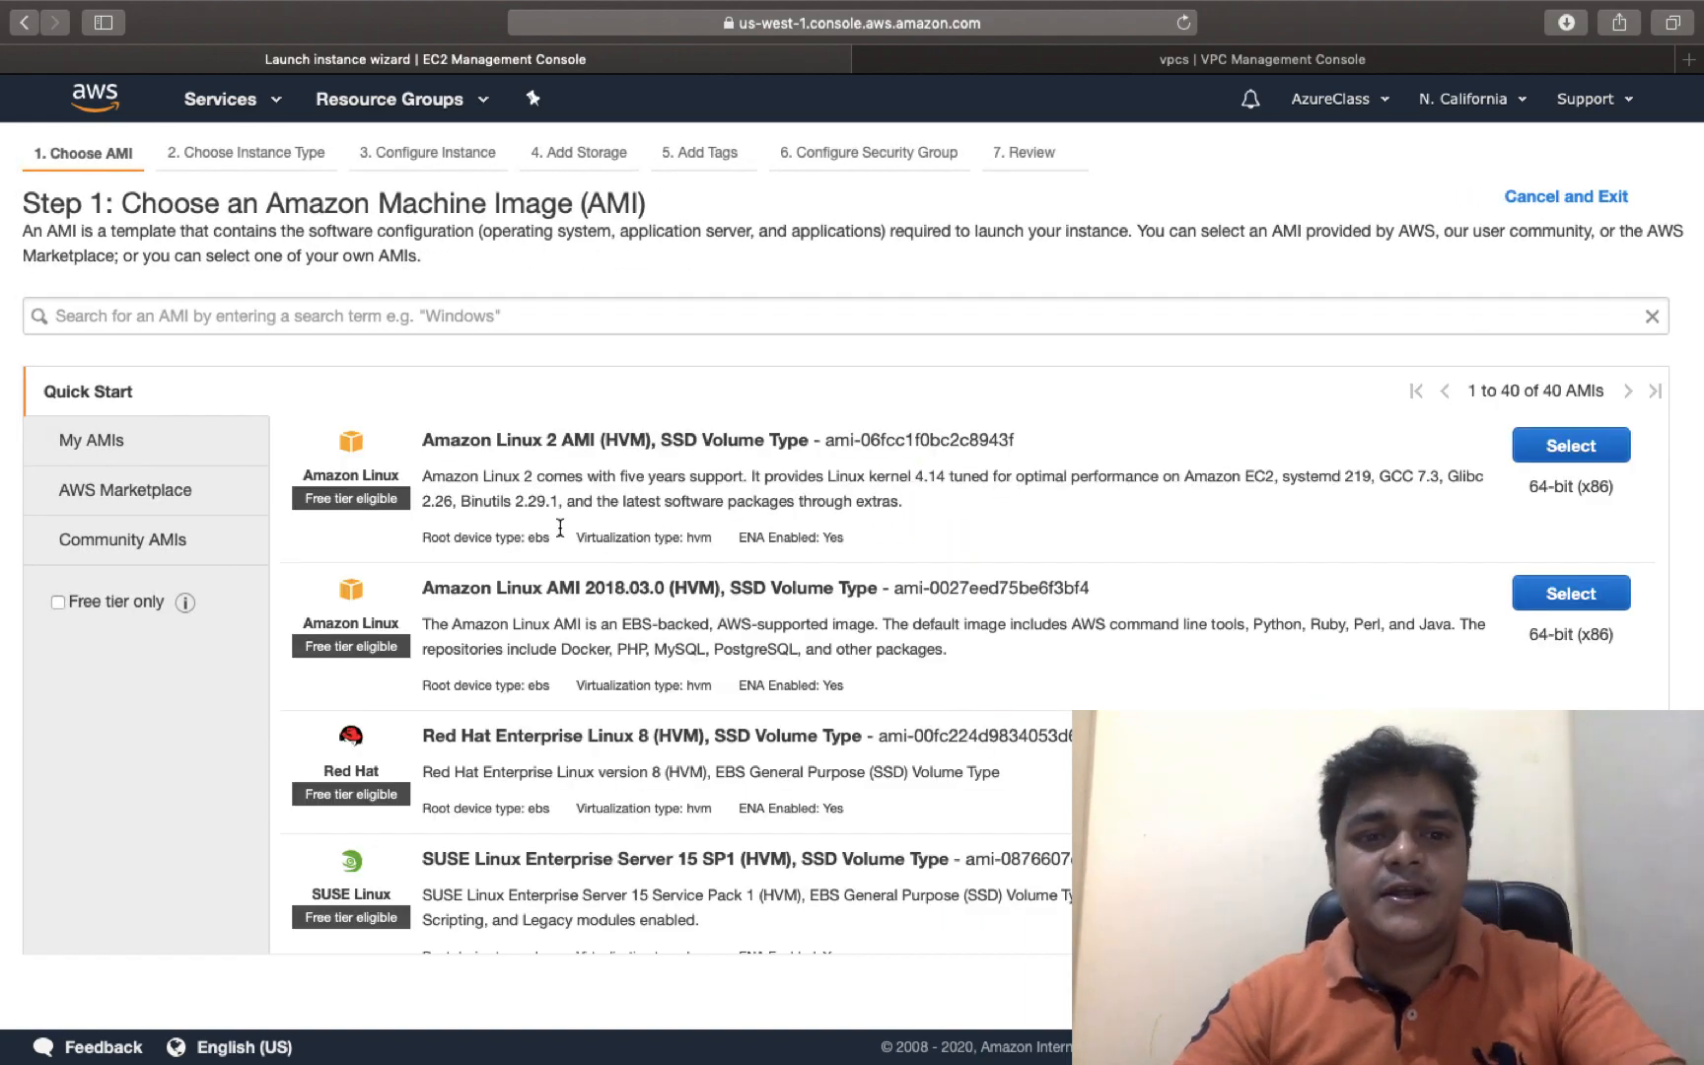
Choose the Microsoft Windows Server 2012 R2 Base AMI and continue with the t2.micro instance type
scroll(642, 712, "down", 20)
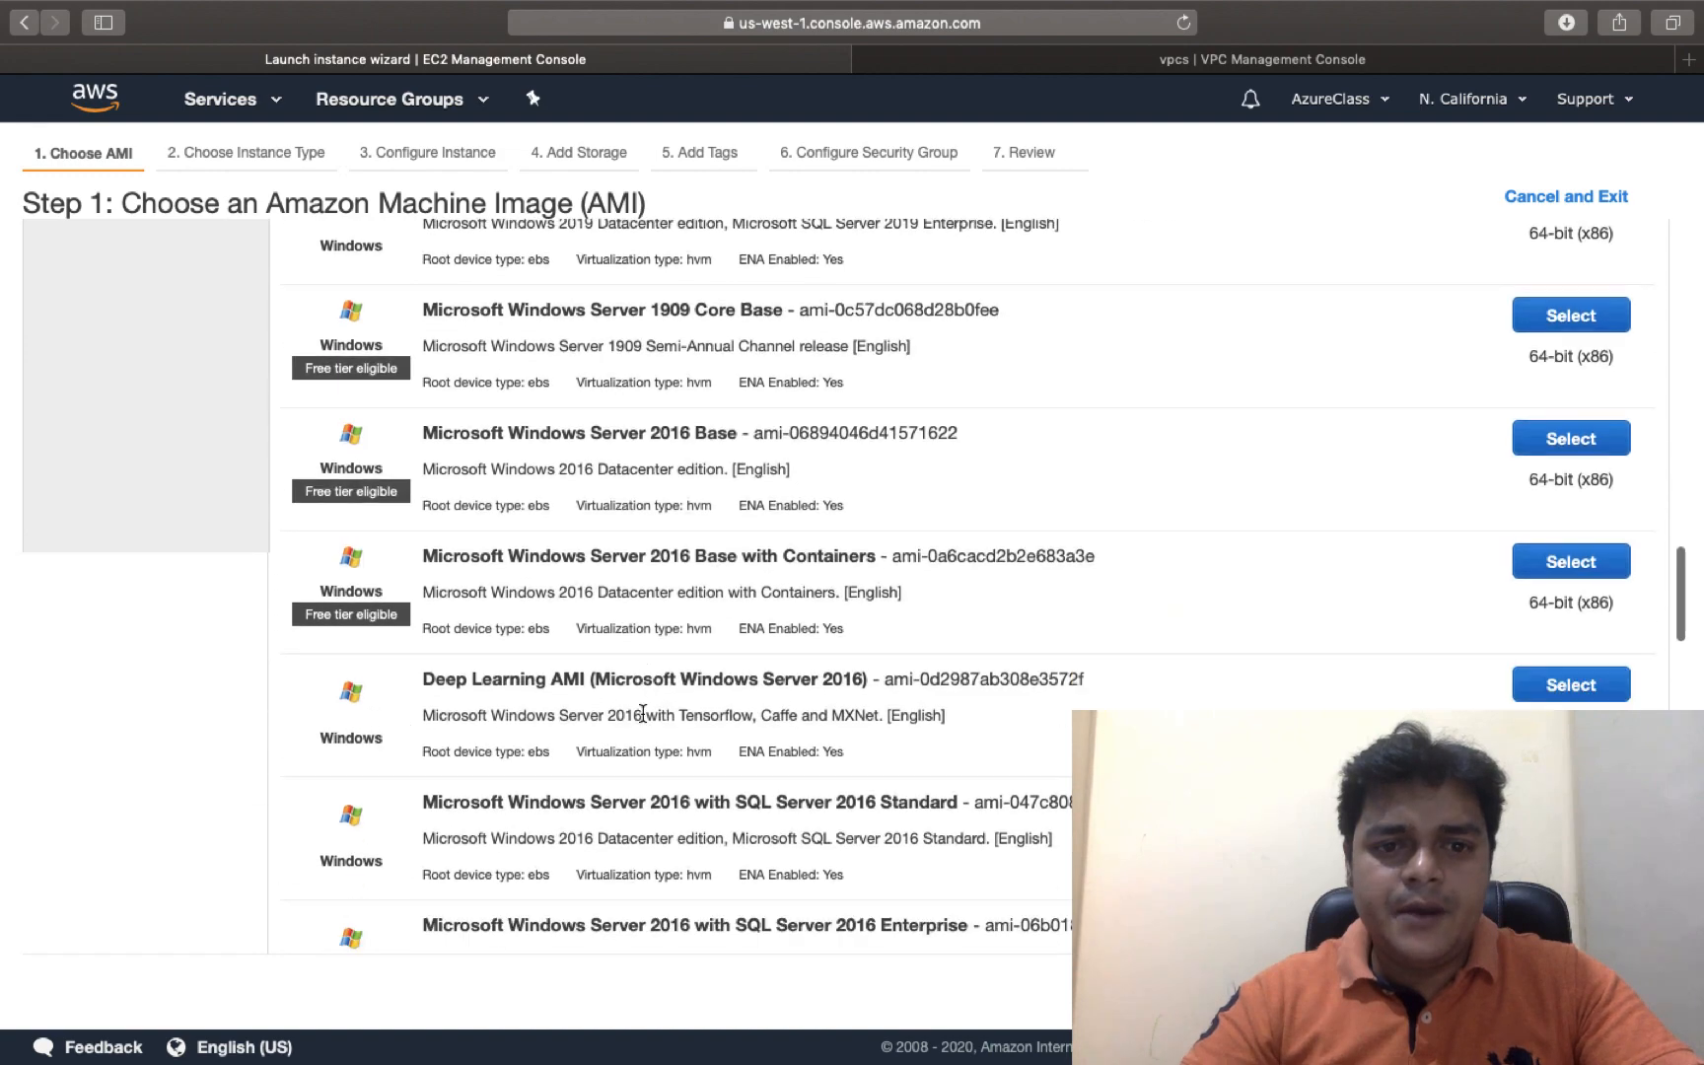
scroll(642, 712, "down", 5)
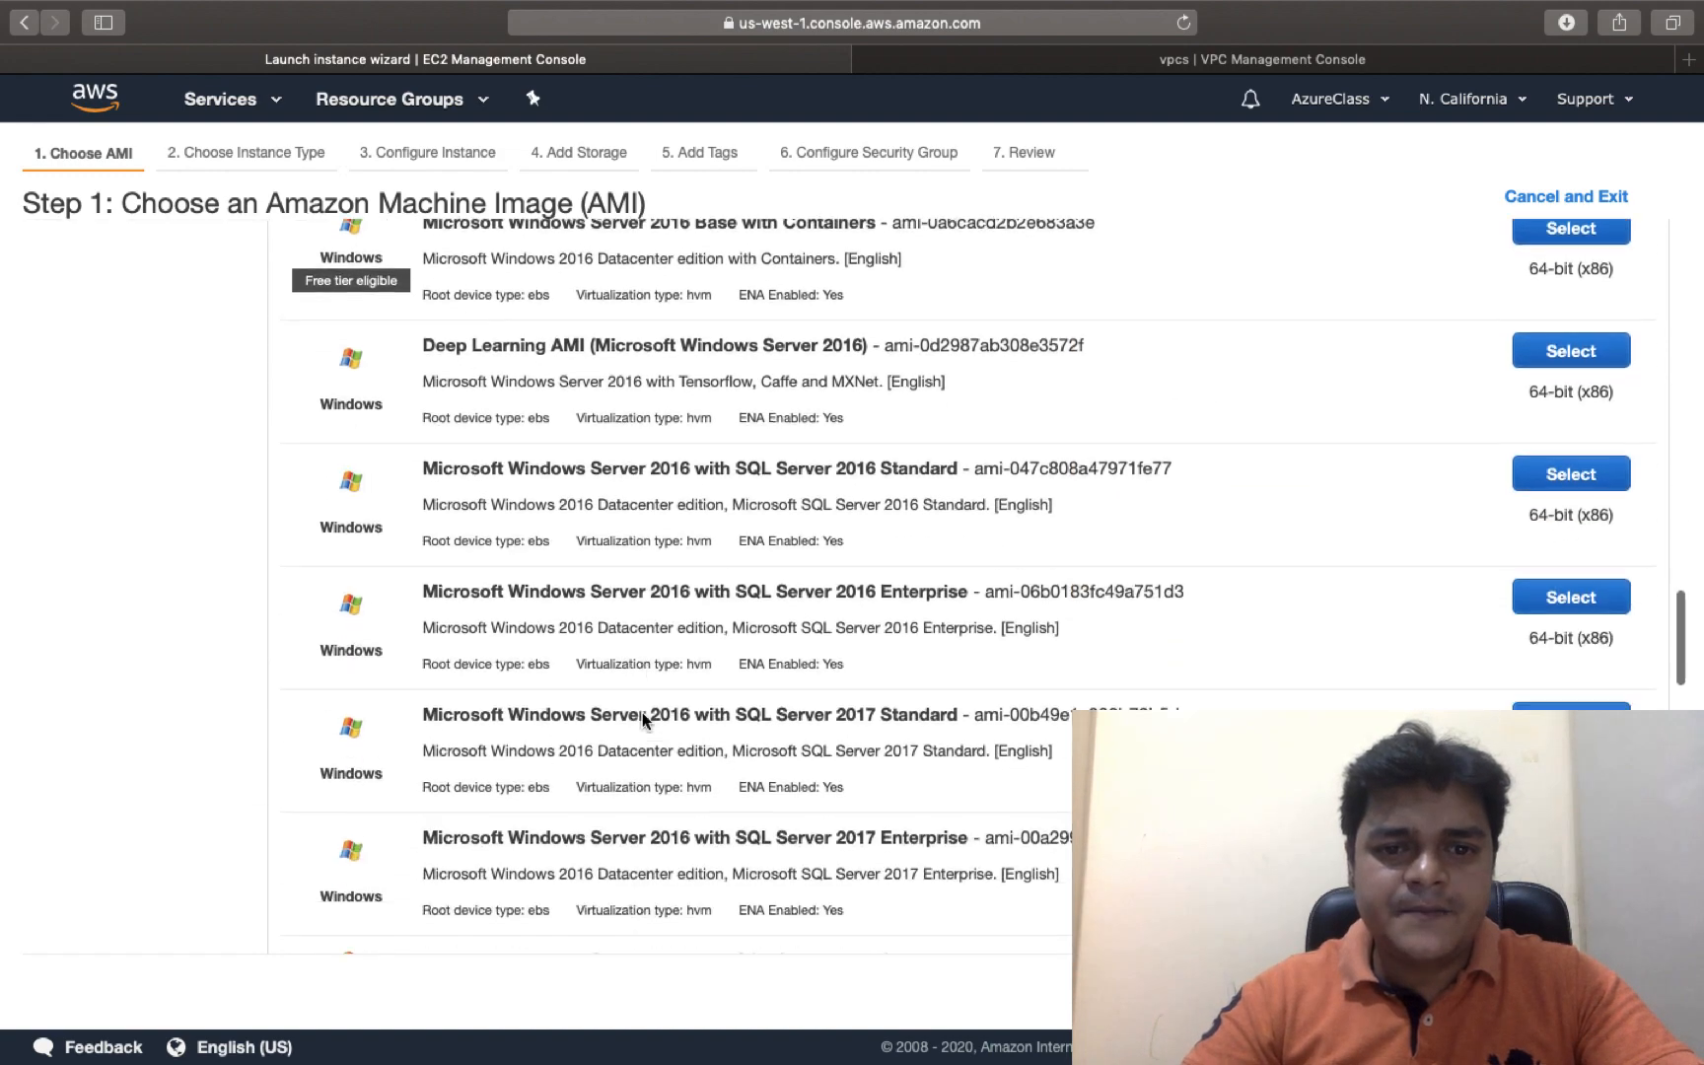
scroll(642, 712, "down", 10)
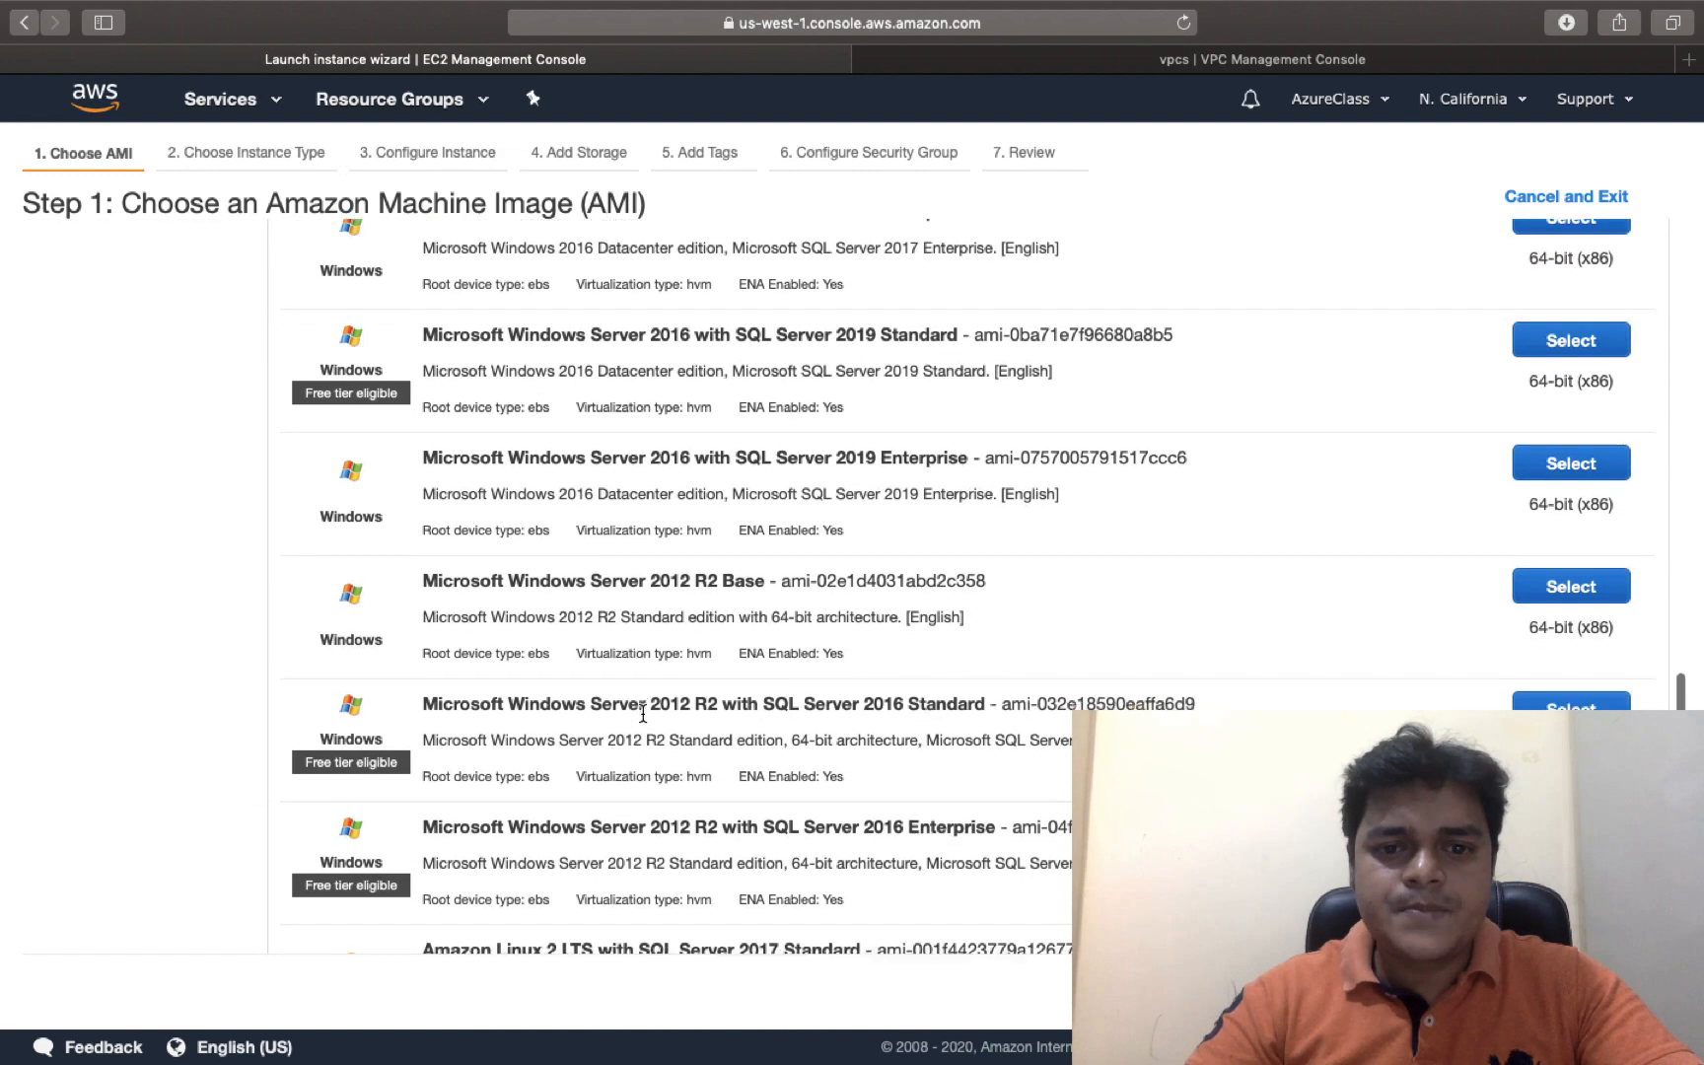
scroll(641, 712, "down", 1)
left_click(1569, 510)
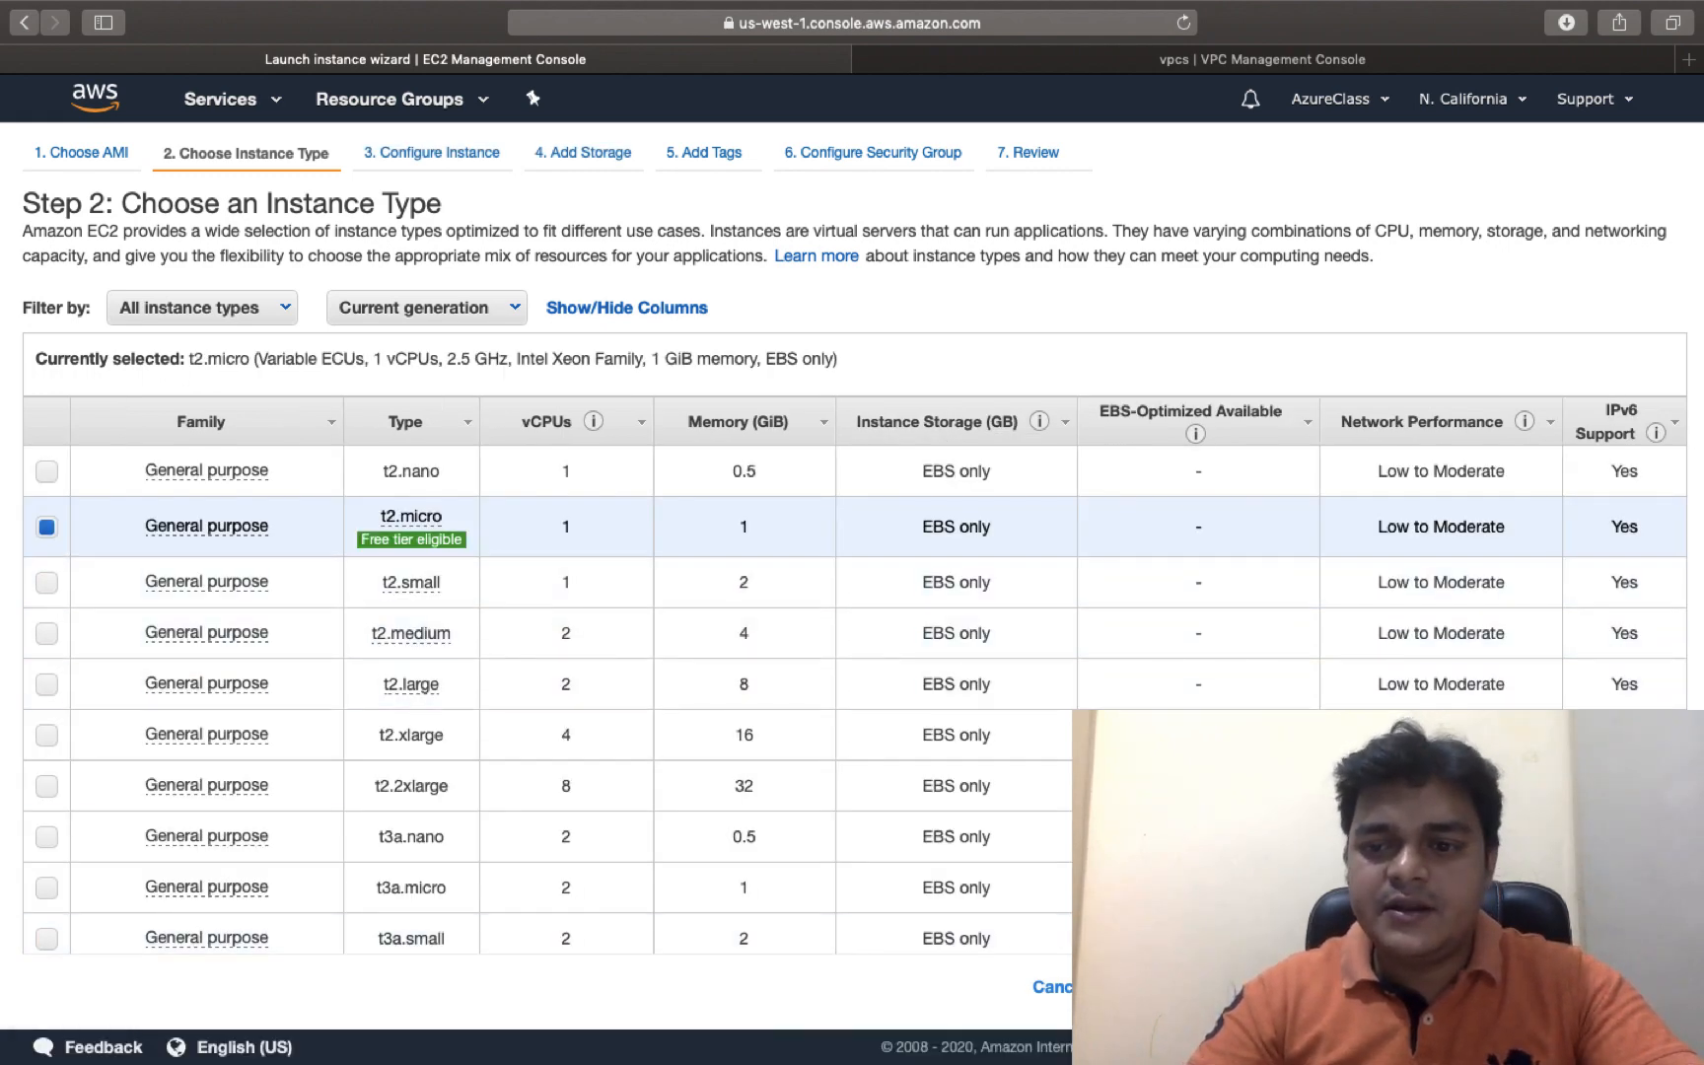
left_click(1528, 987)
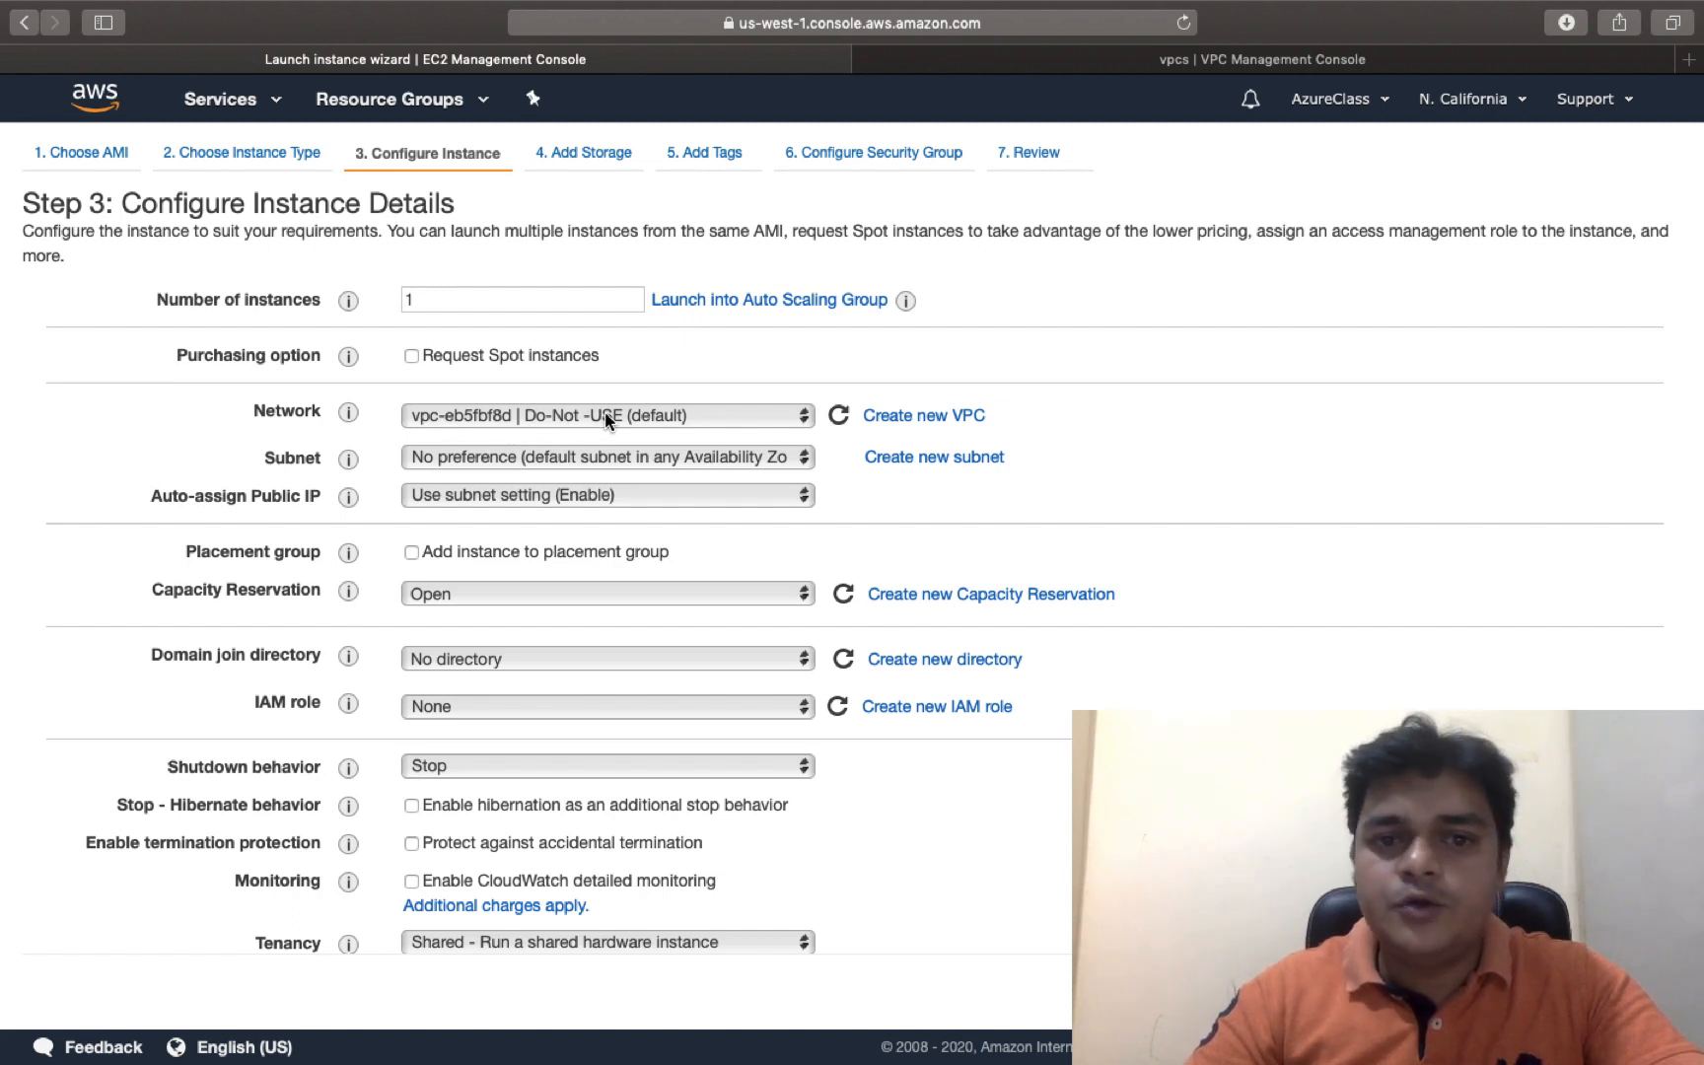
Set the instance's network to Training-vpc and set Auto-assign Public IP to Enable
left_click(721, 416)
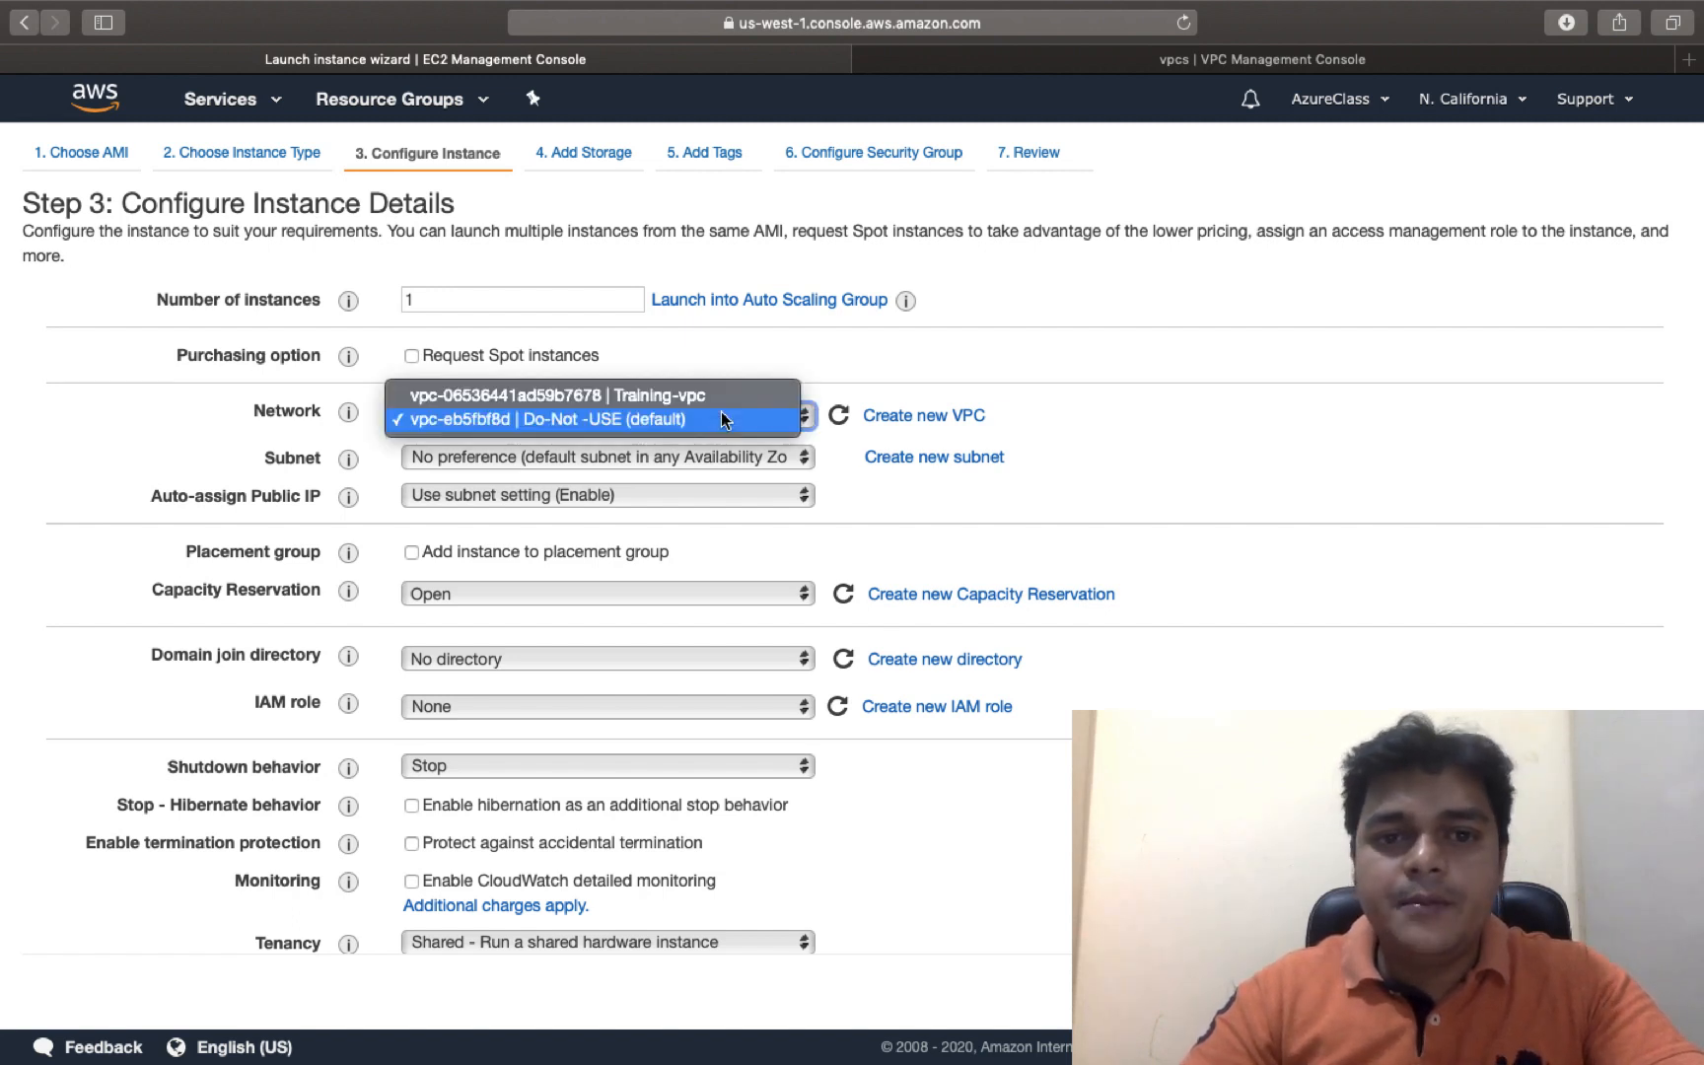
left_click(665, 395)
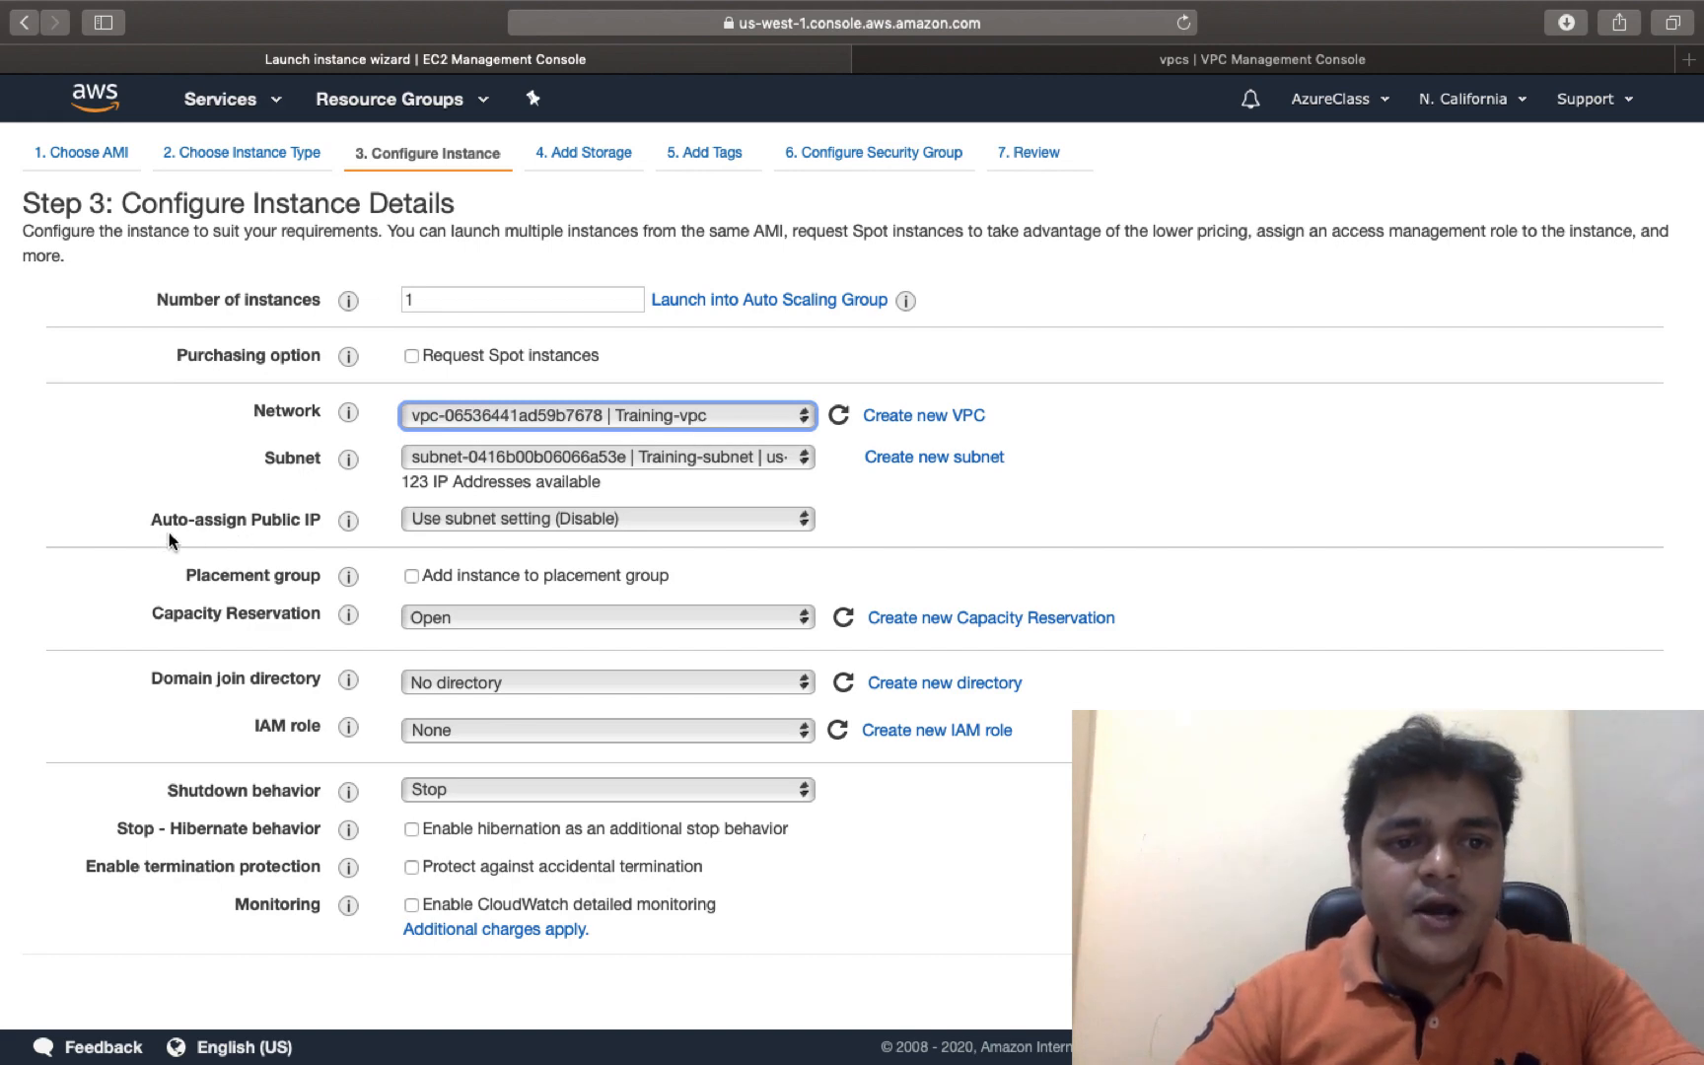
left_click(535, 523)
left_click(454, 548)
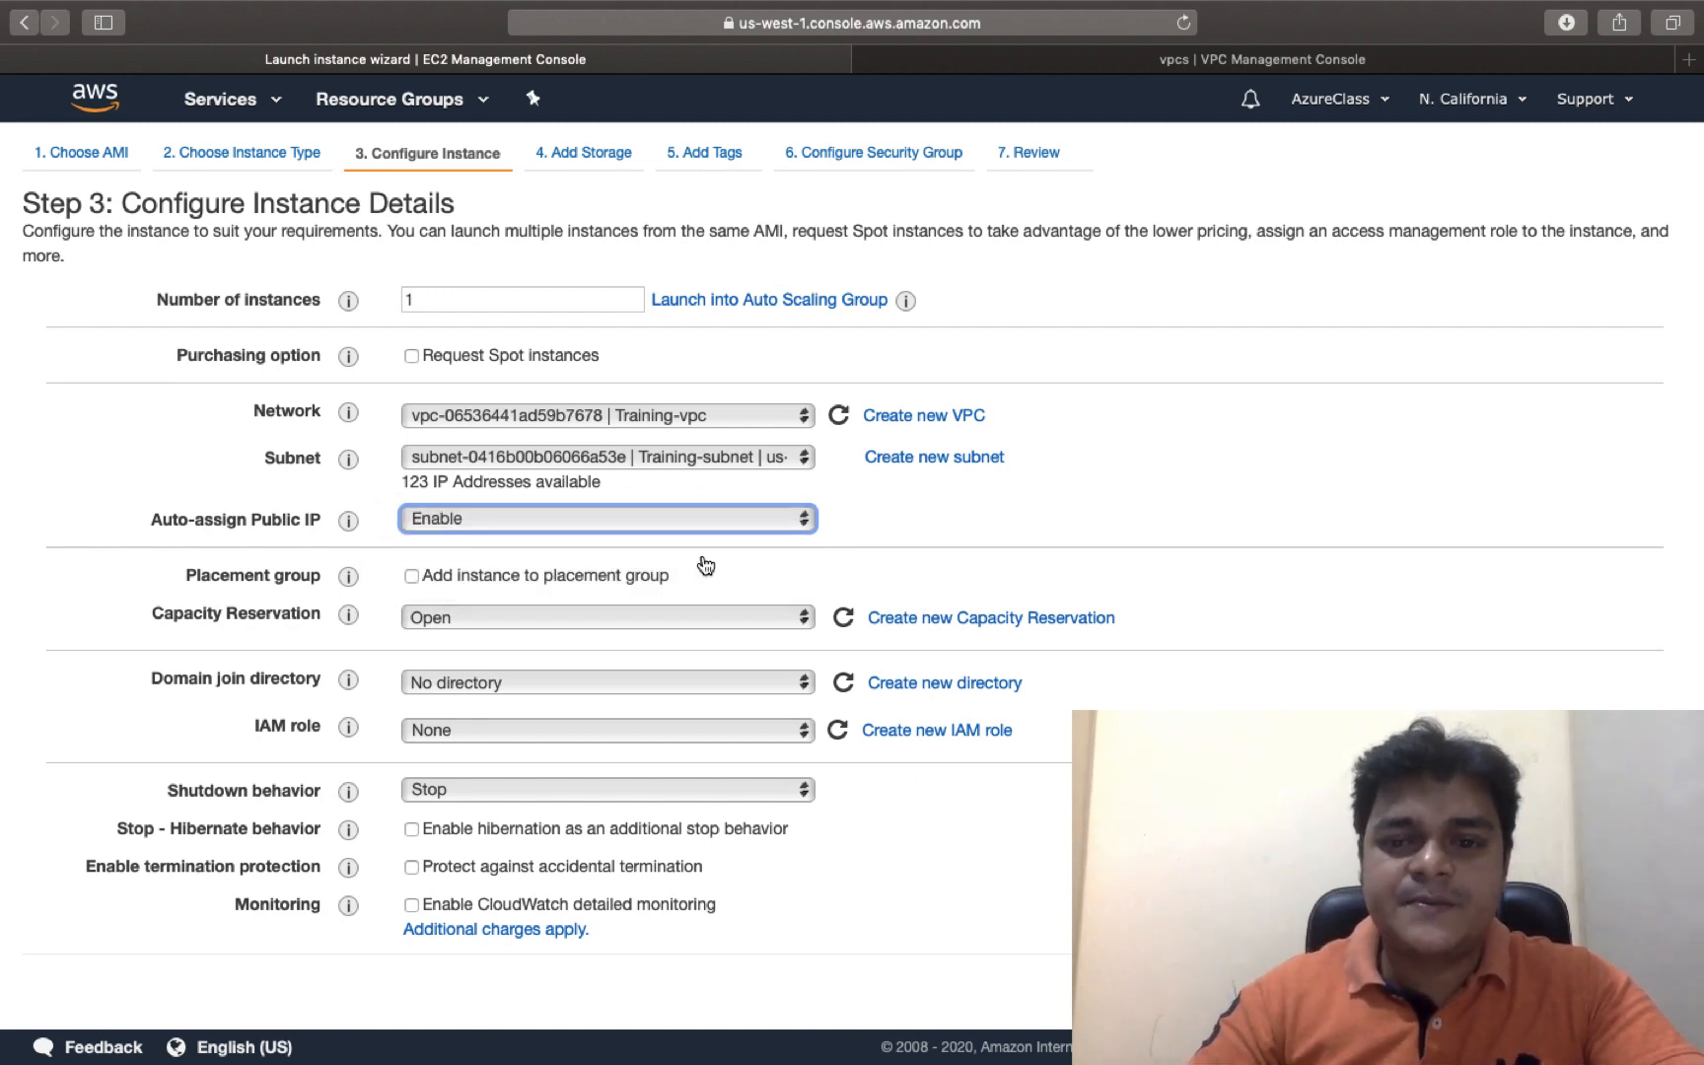
Proceed to the launch review, then create and download a new key pair named vac-key for the instance
left_click(1417, 991)
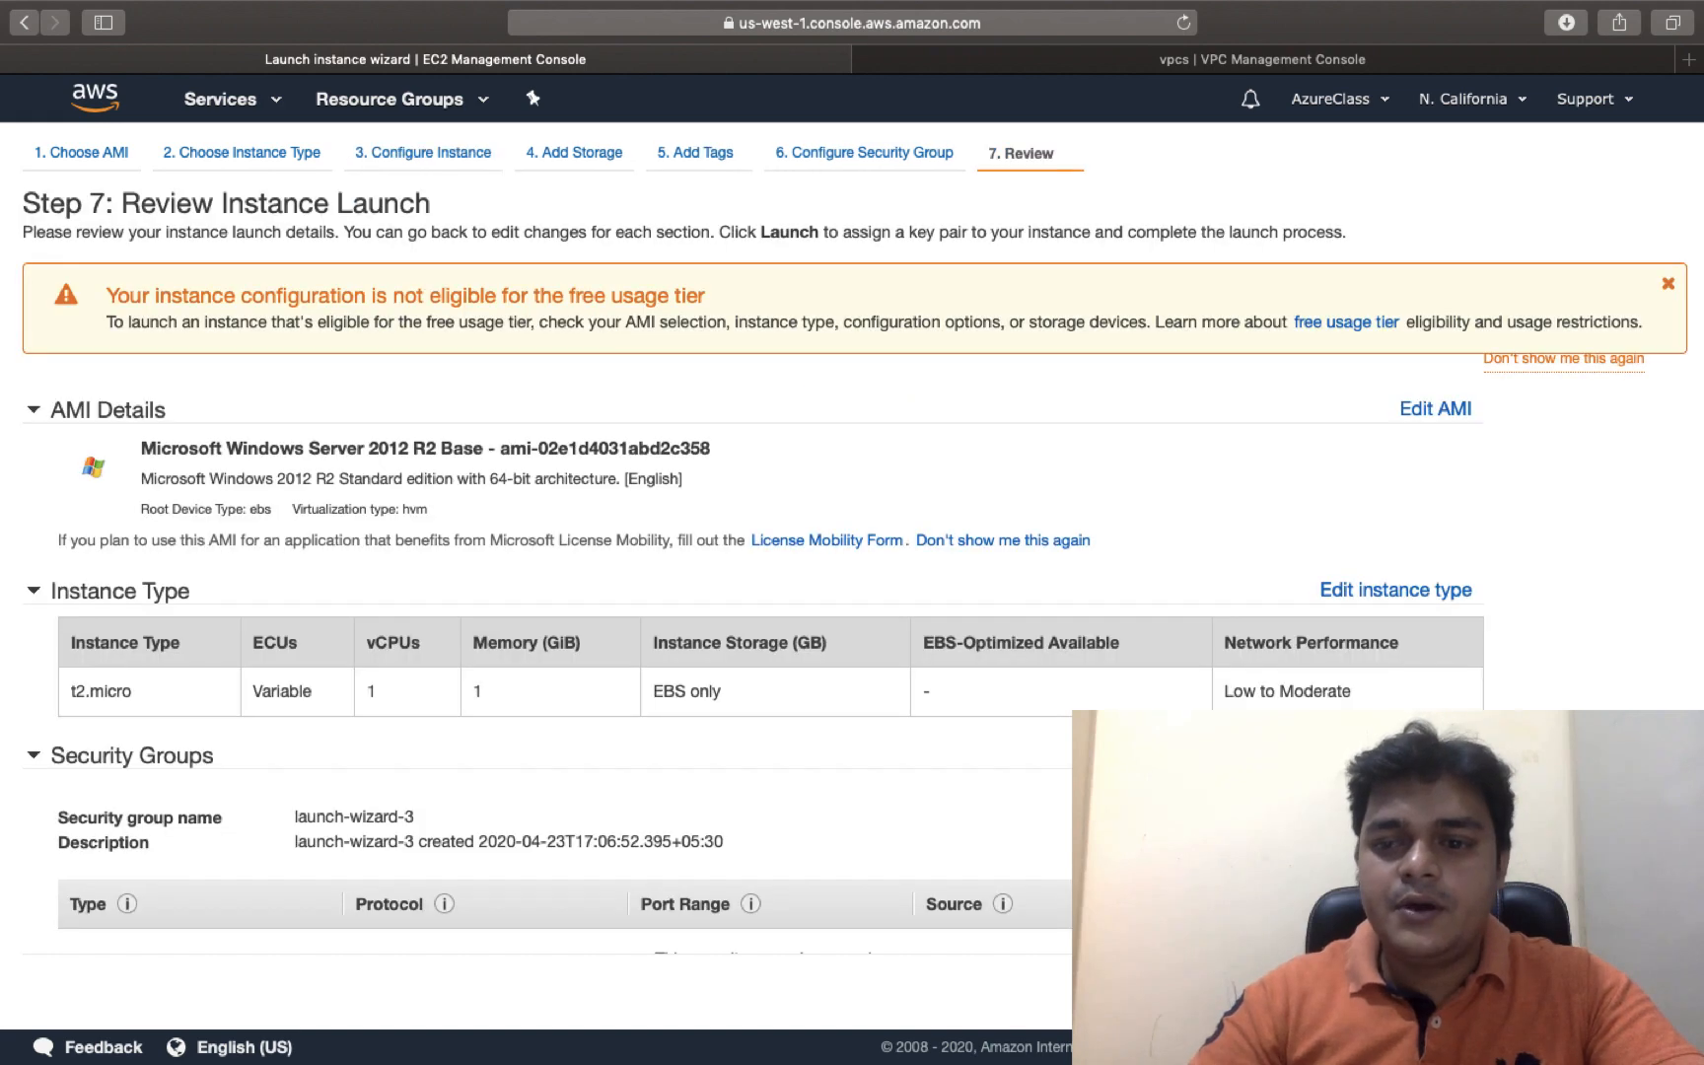
left_click(1639, 991)
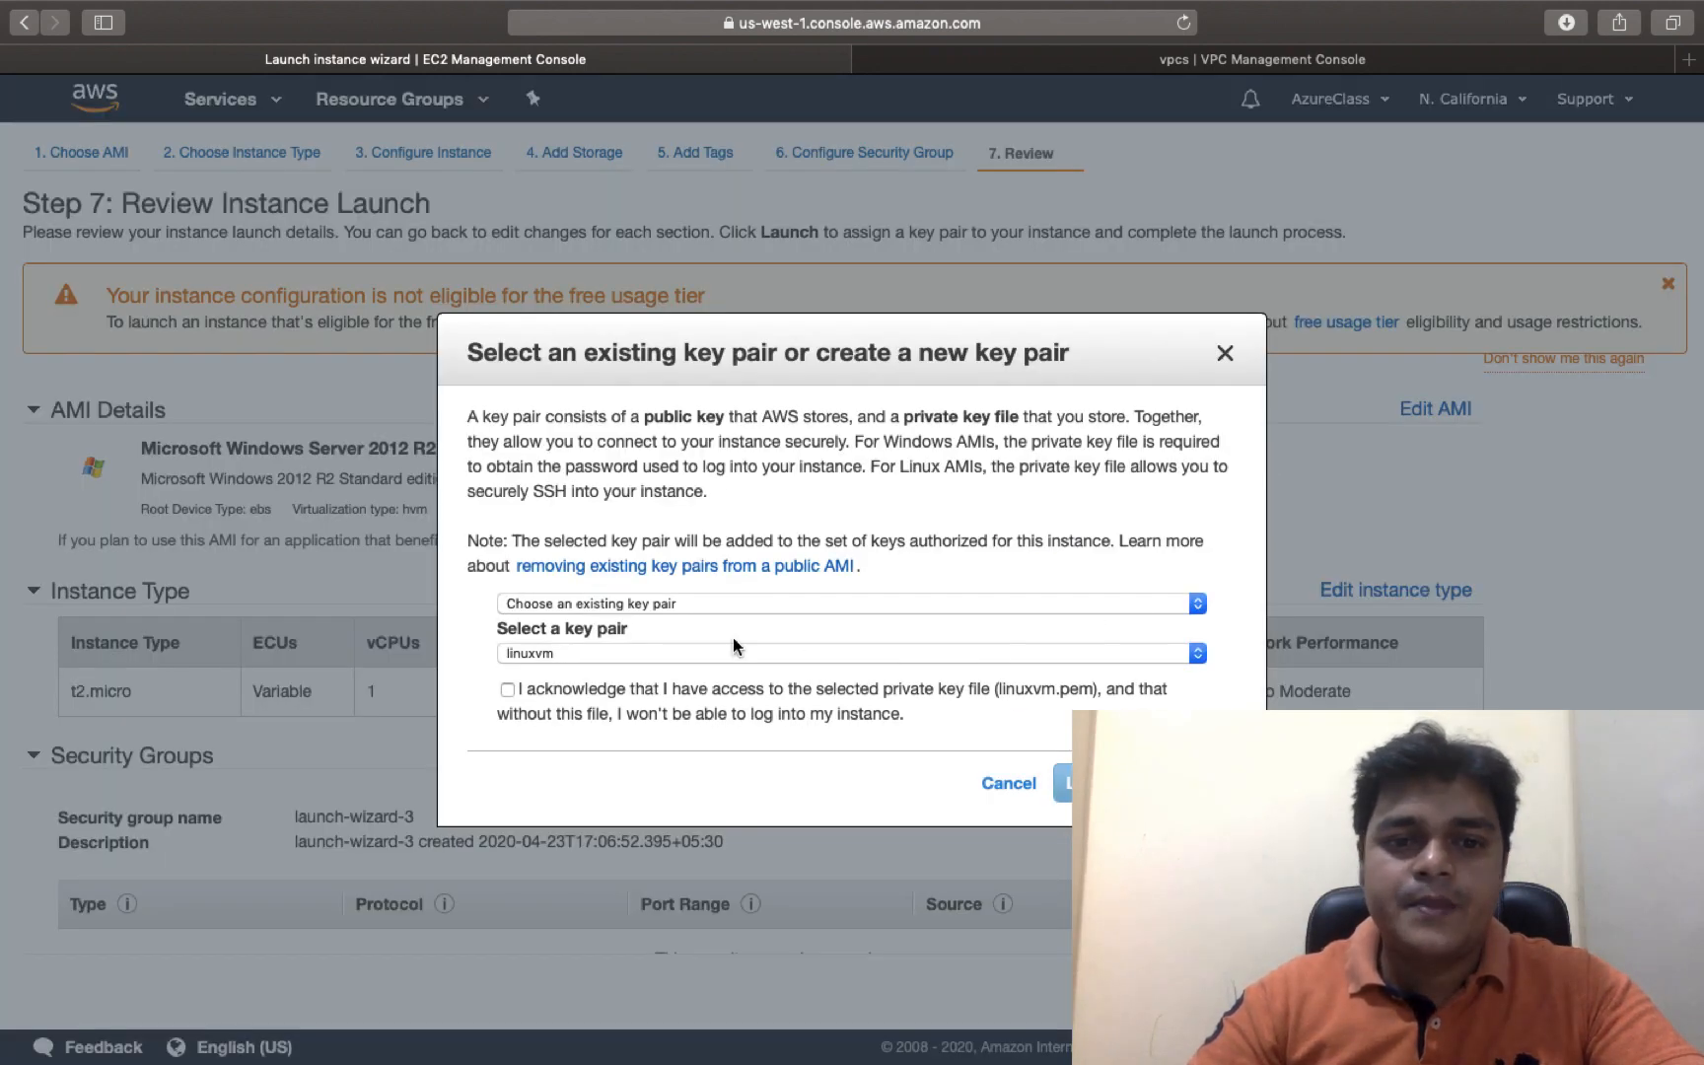
left_click(592, 603)
left_click(585, 621)
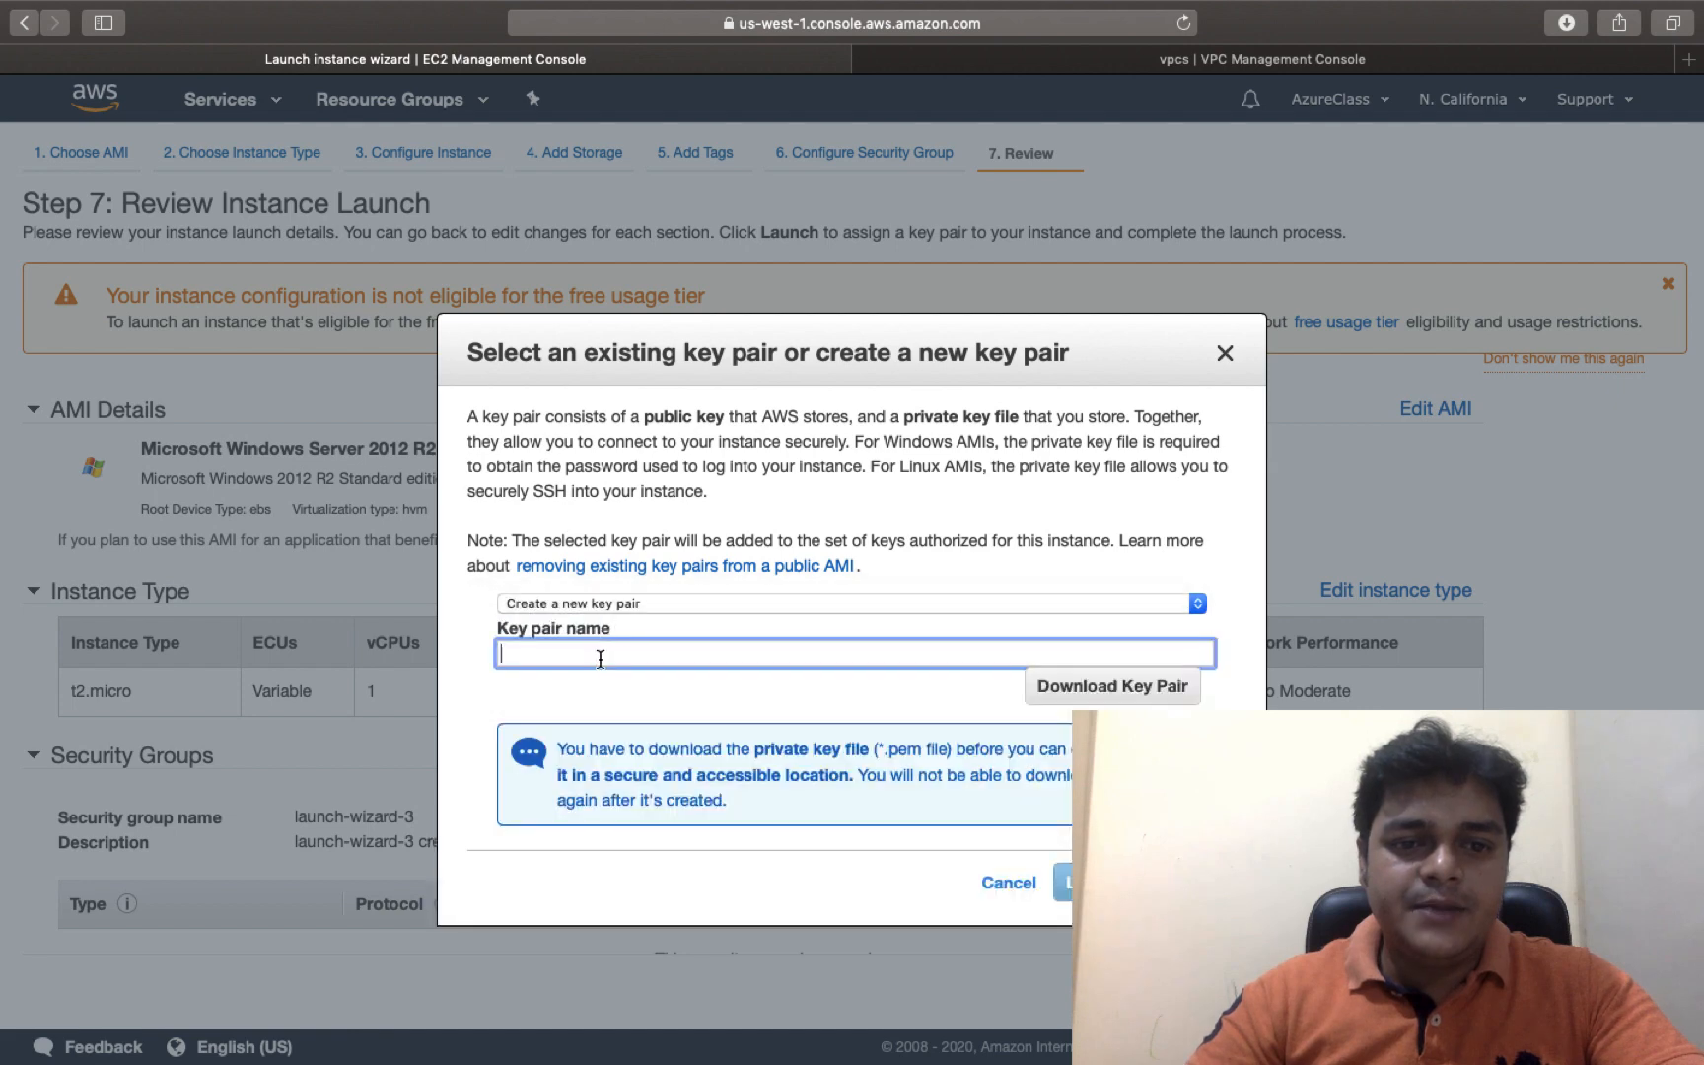
type("vpc")
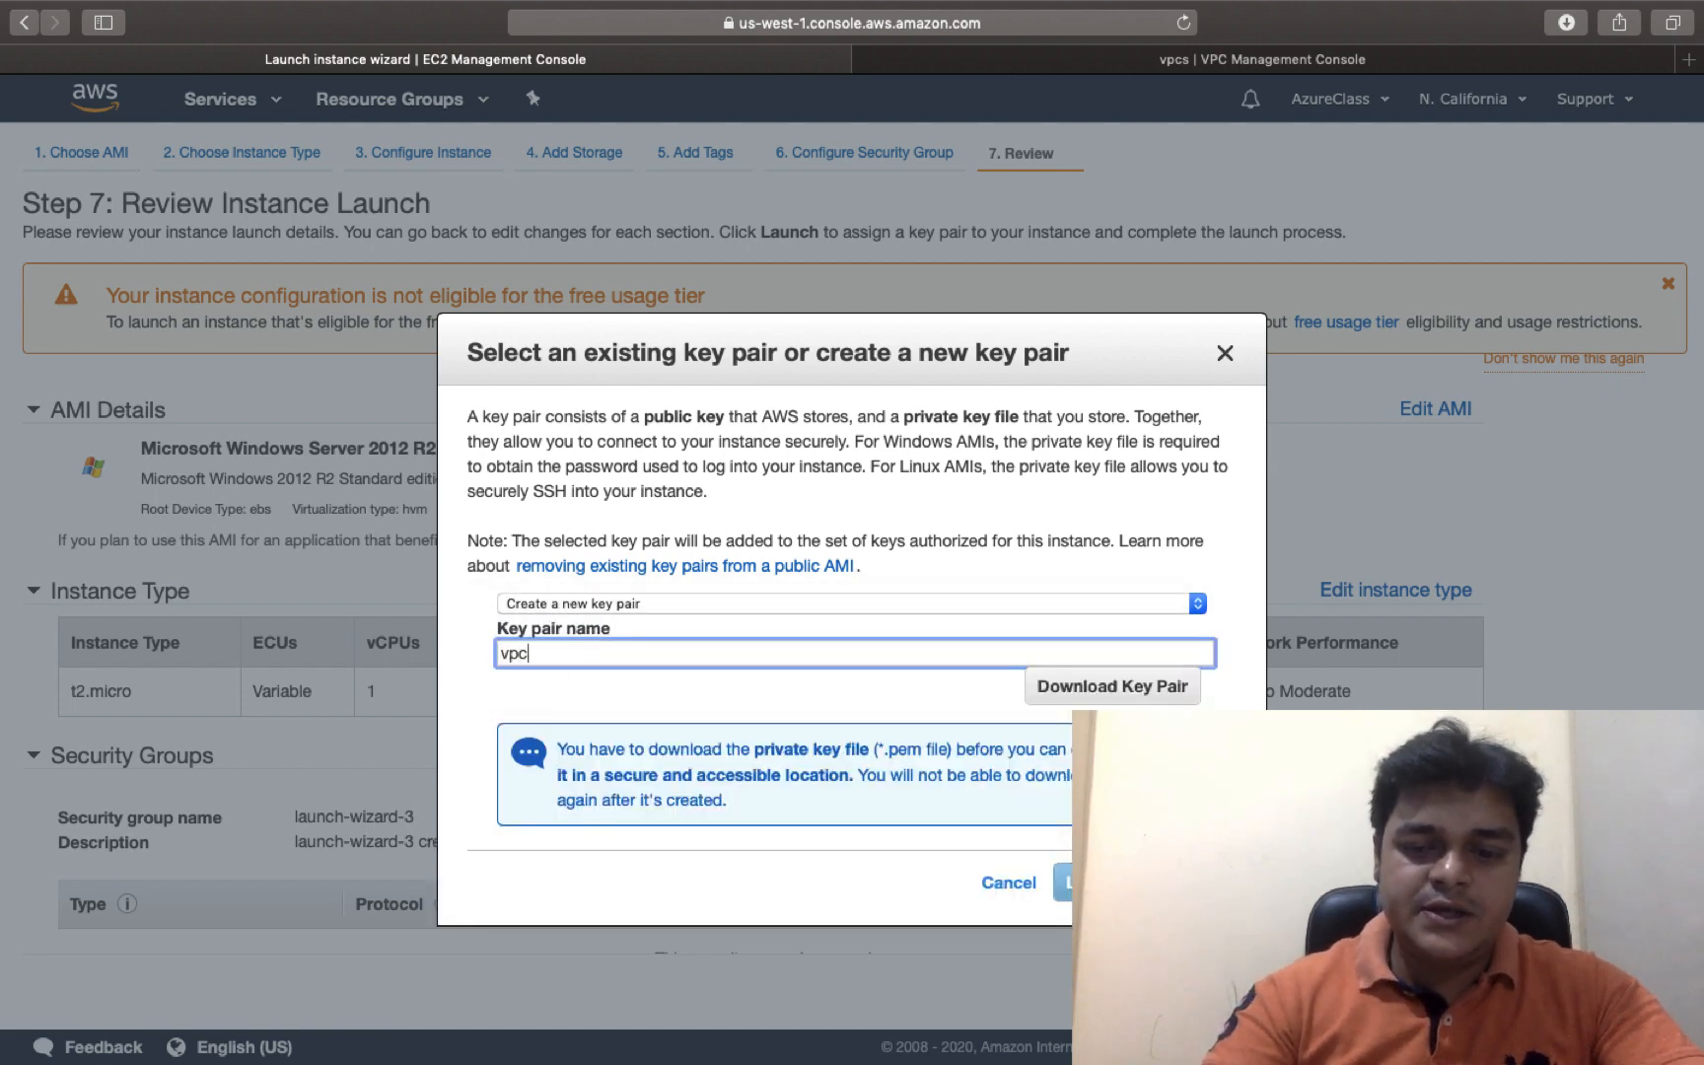
type("-key")
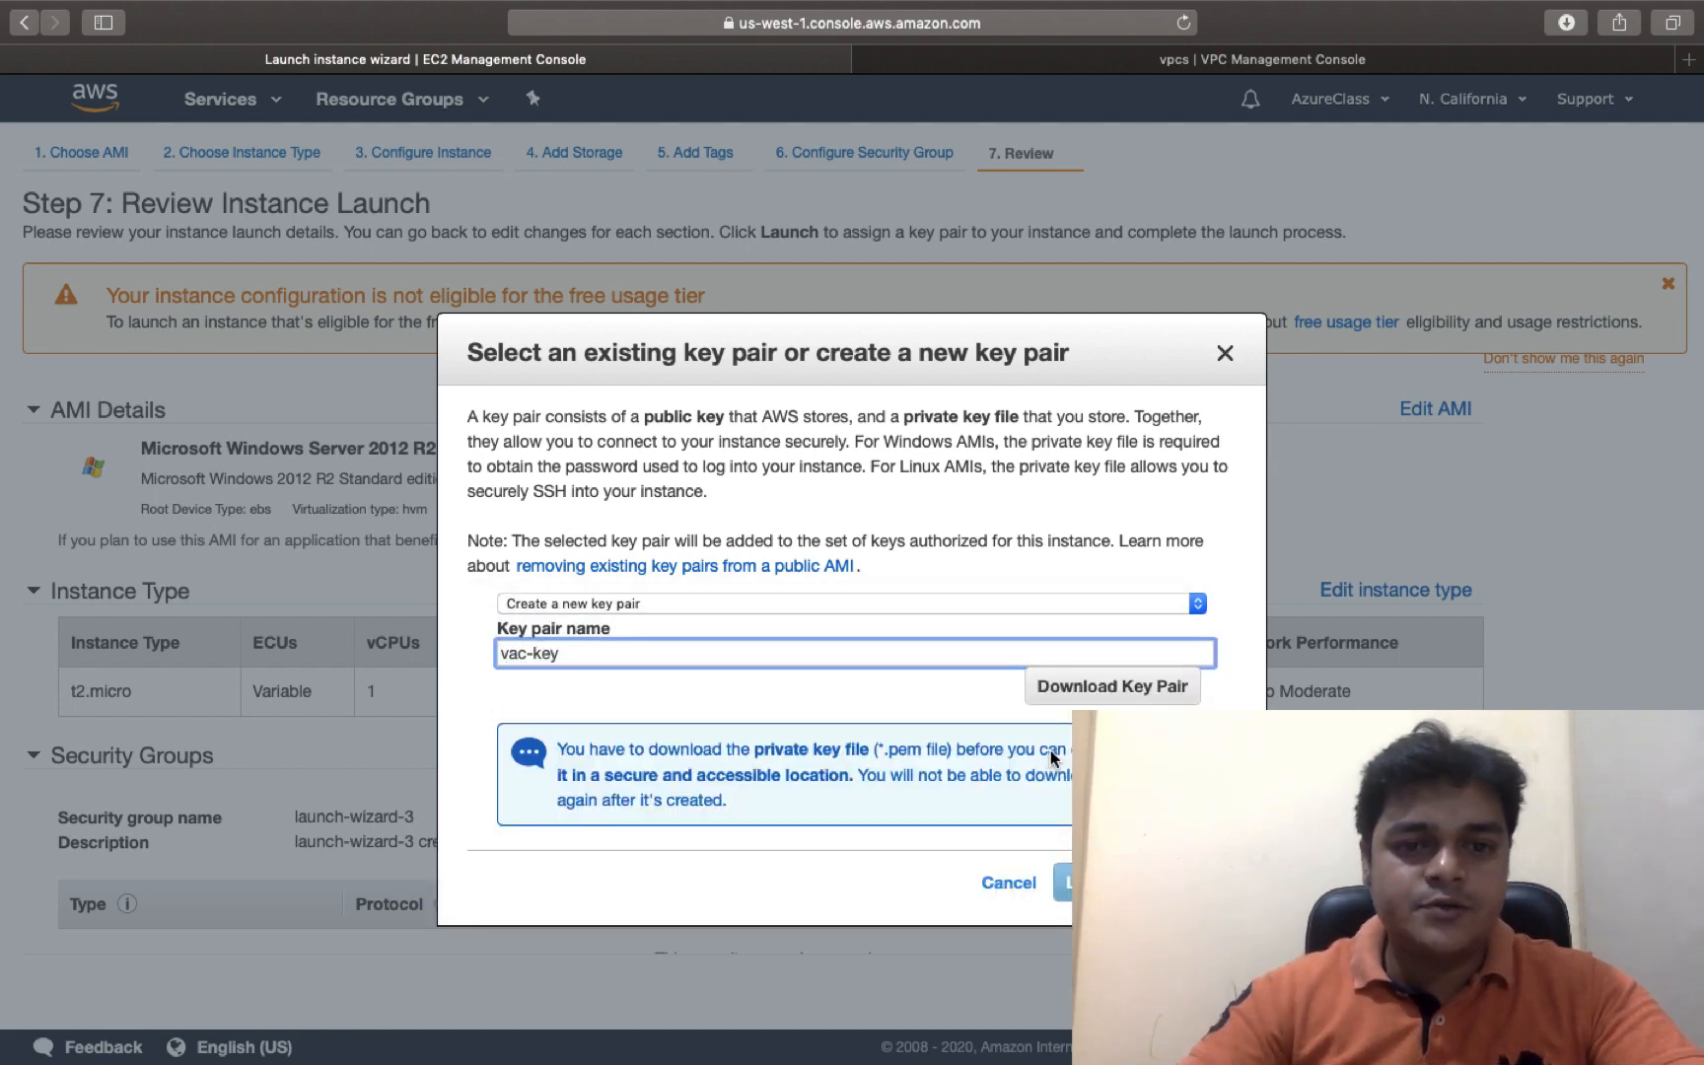
left_click(1117, 695)
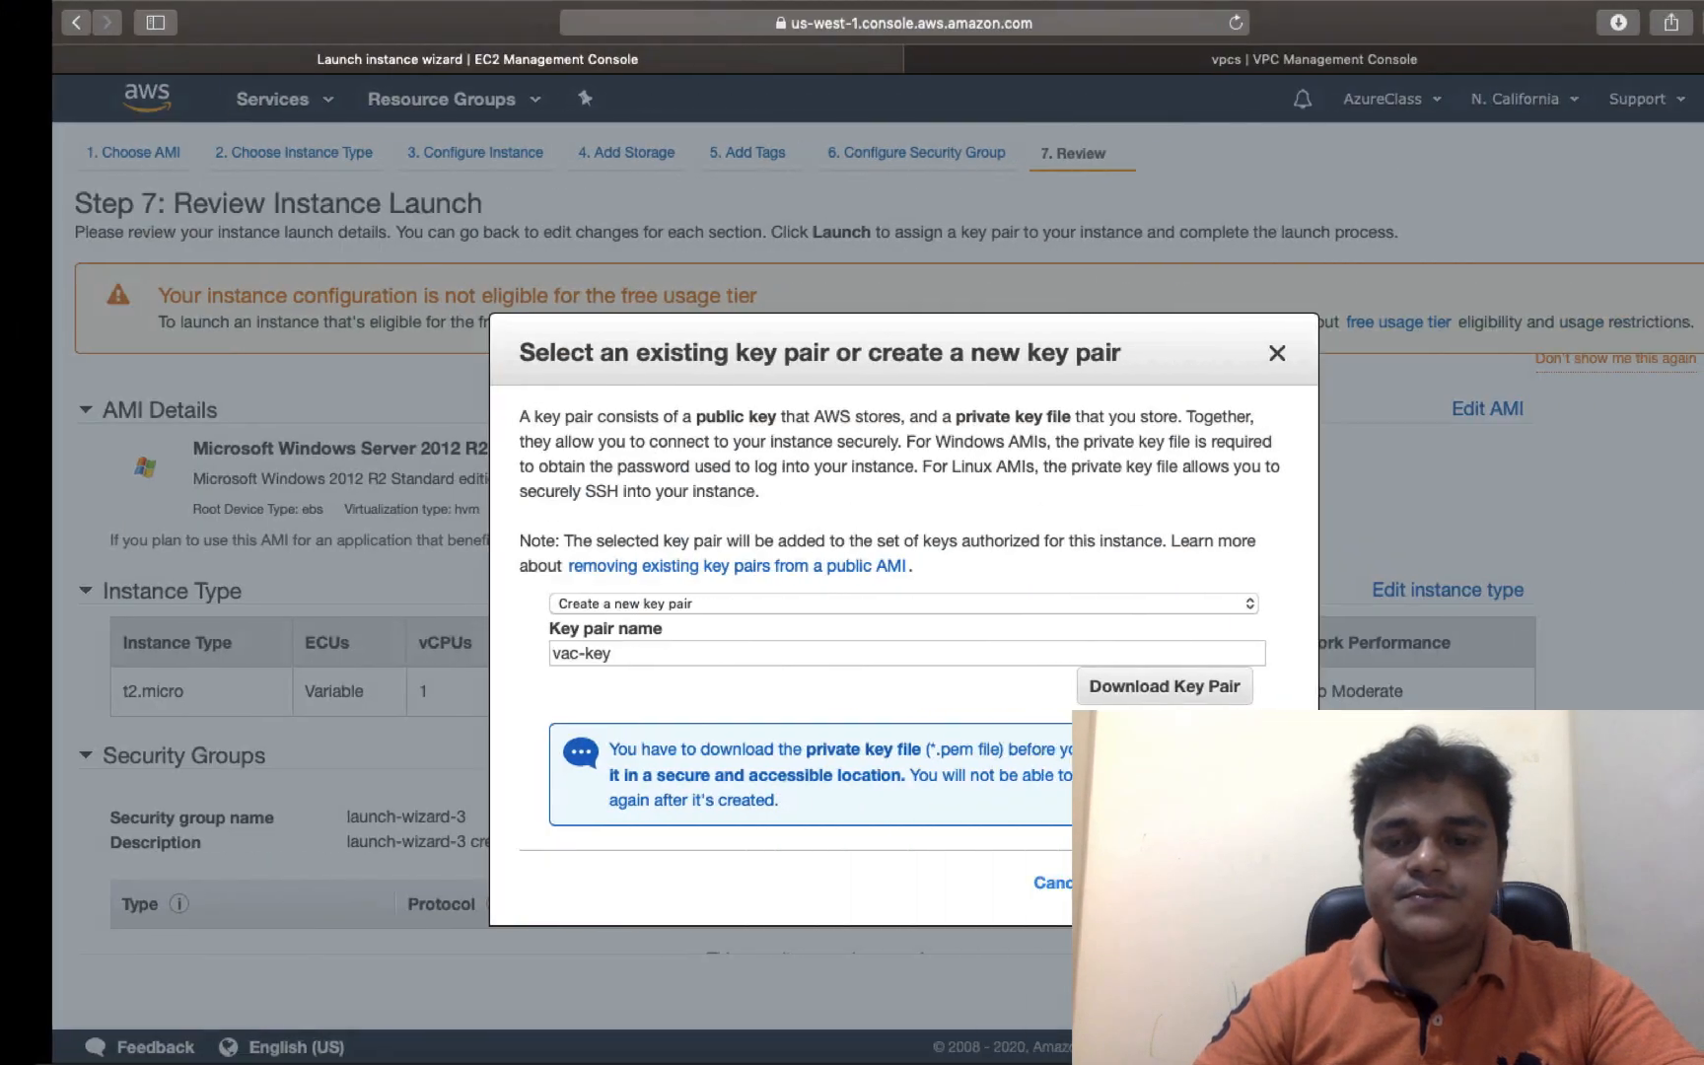
Launch the instance, open the instances list and name the new instance VPC-VM
left_click(1141, 883)
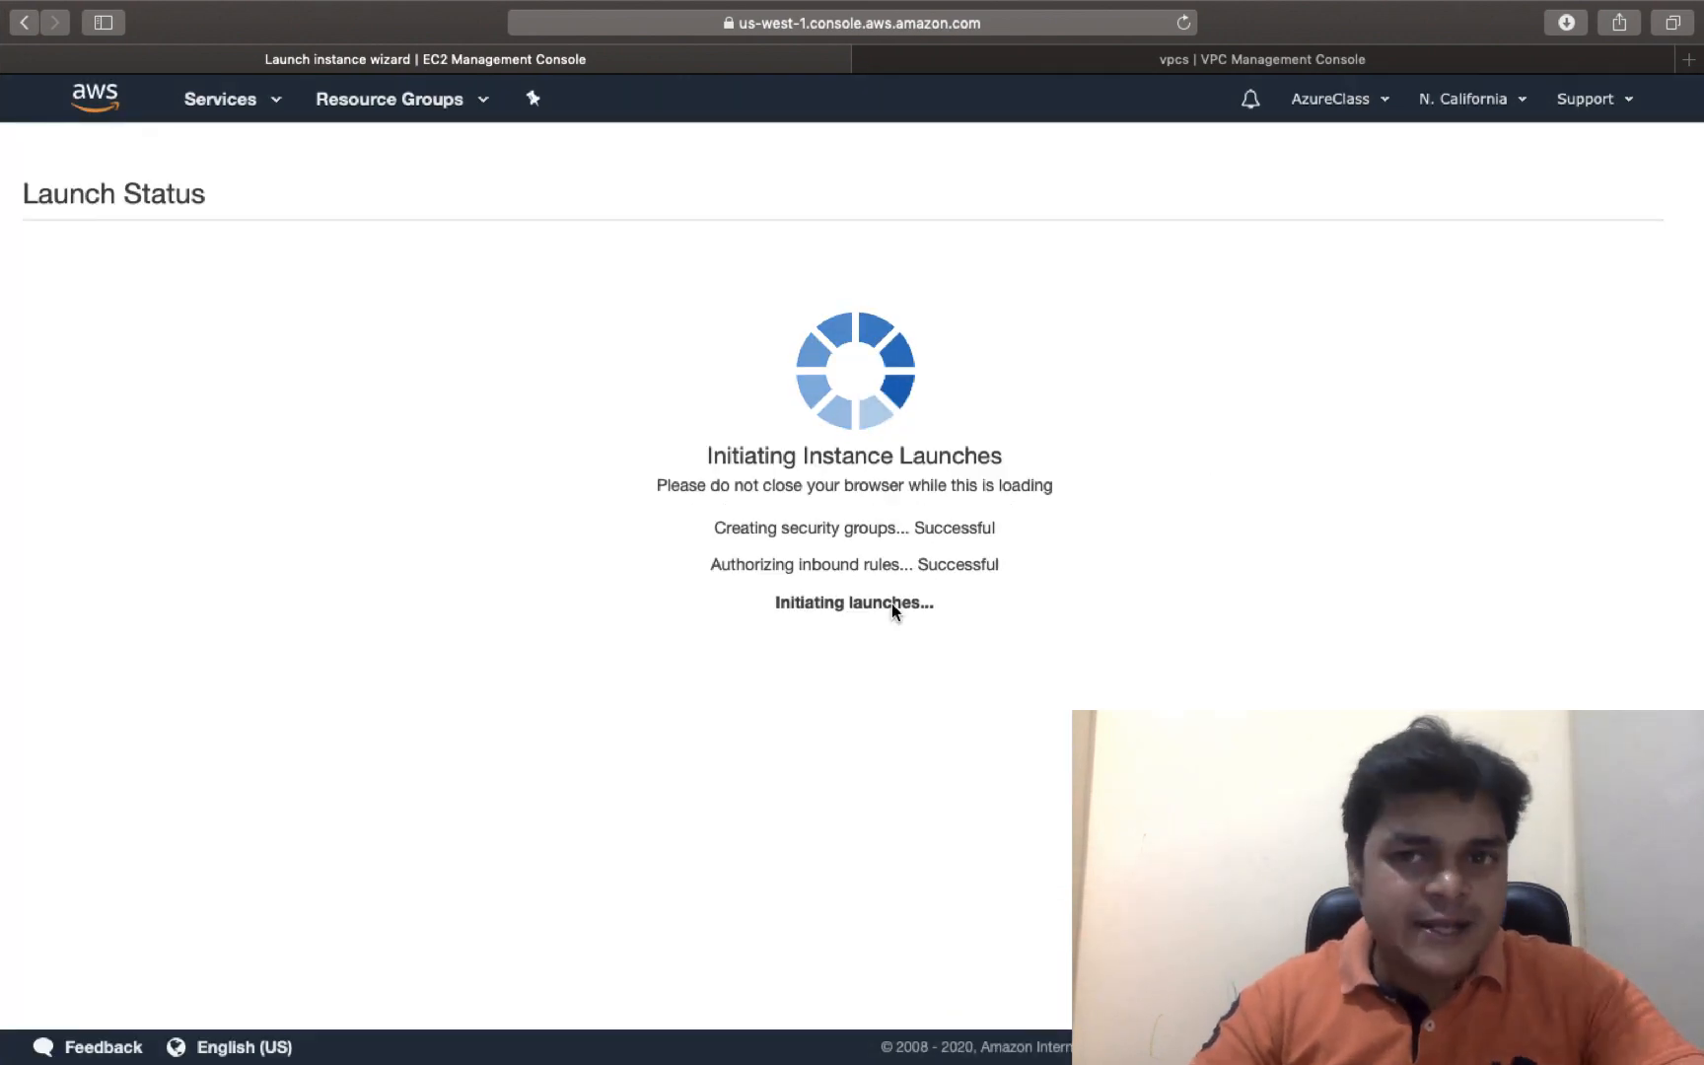
left_click(1625, 986)
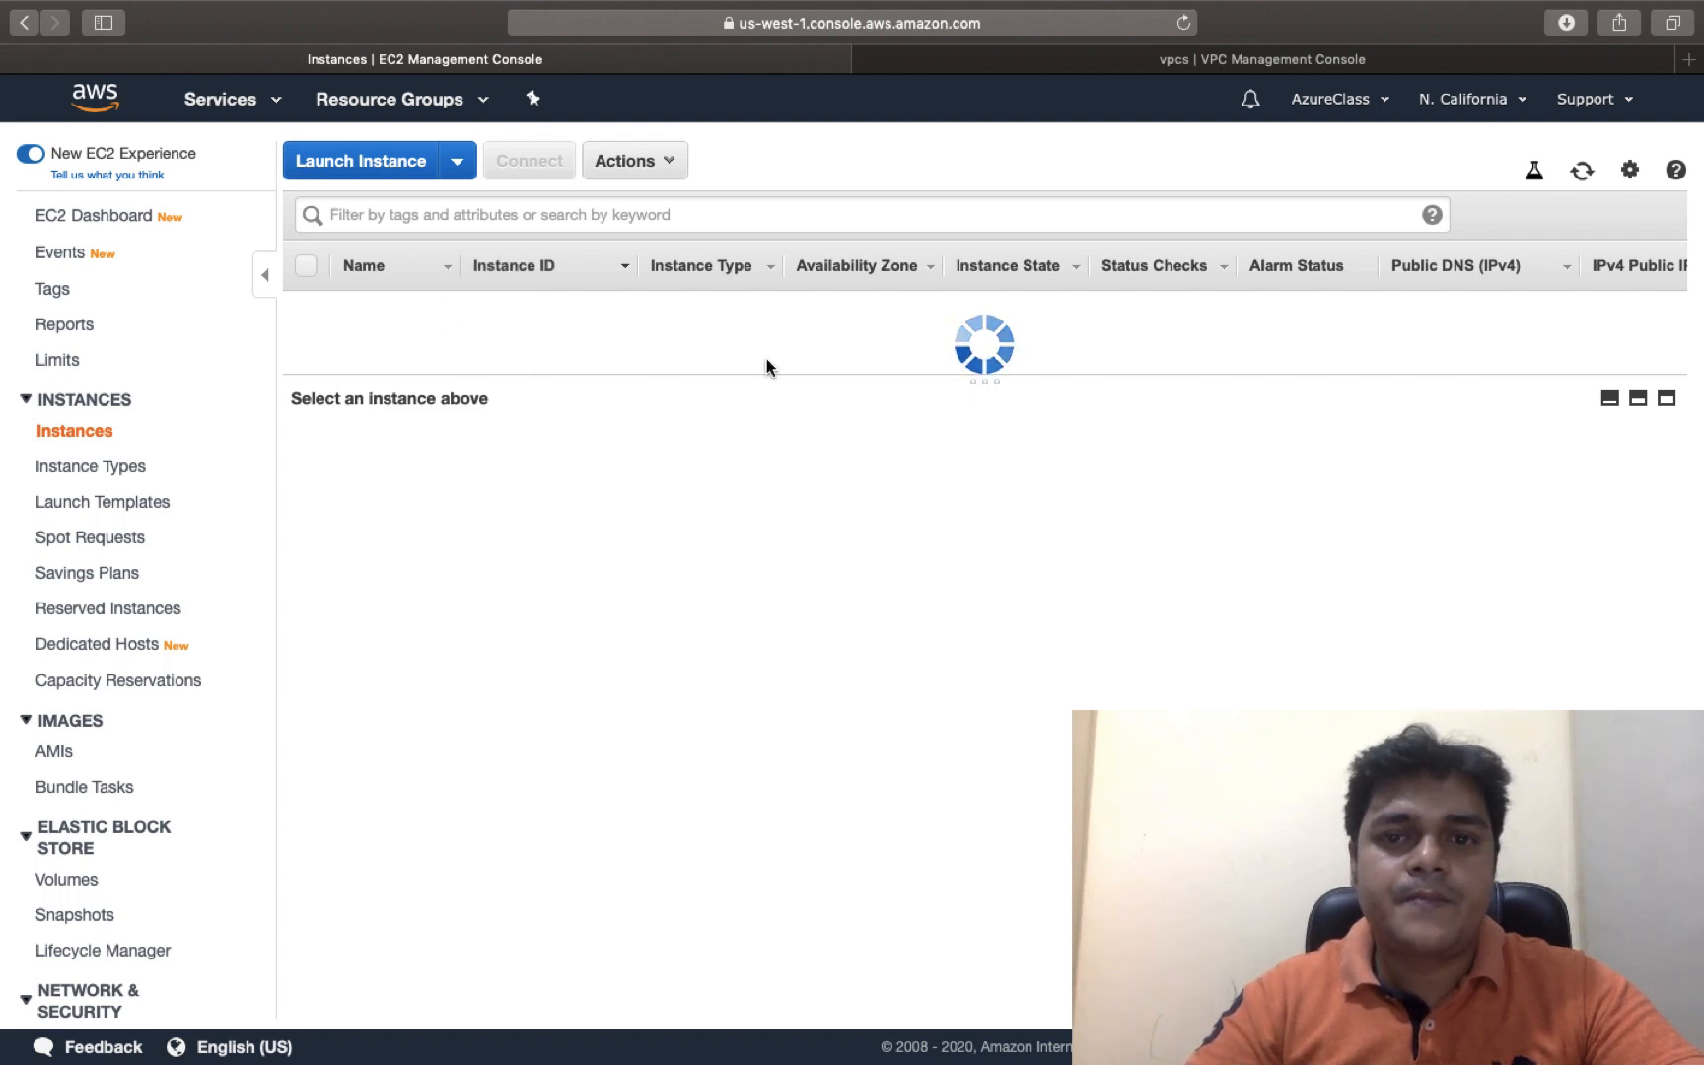
left_click(434, 310)
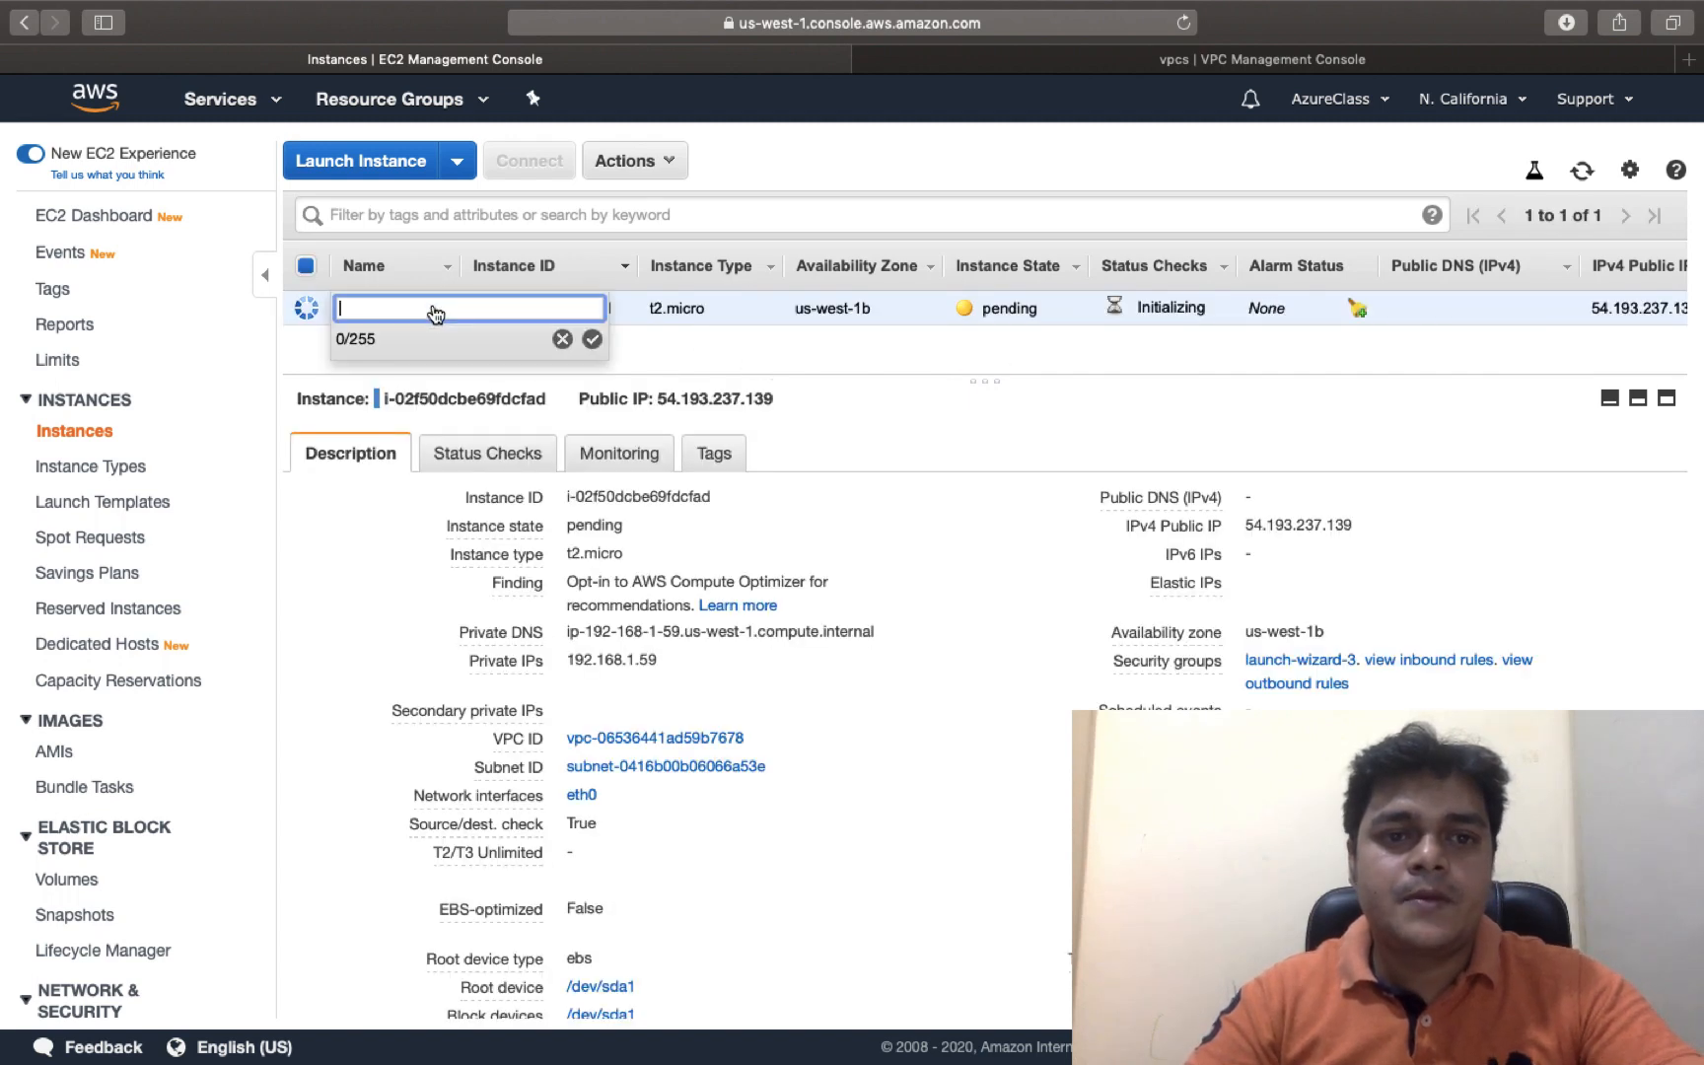
type("VPC-")
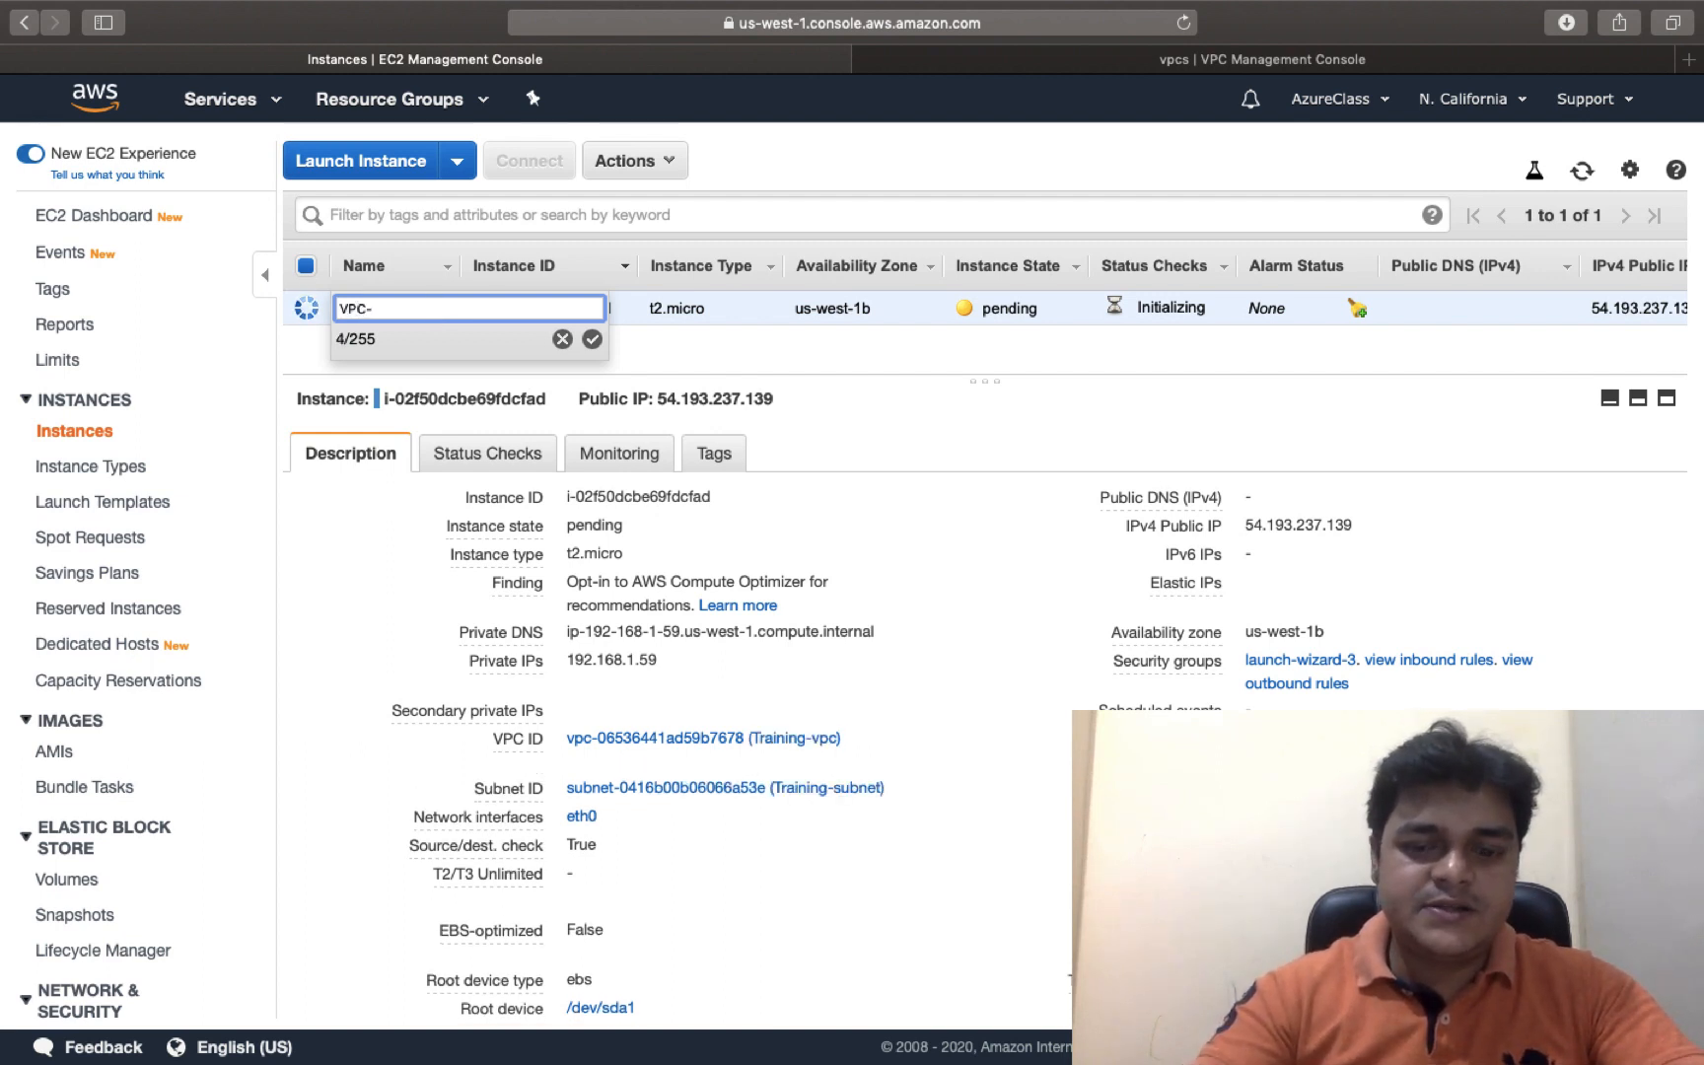
type("VM")
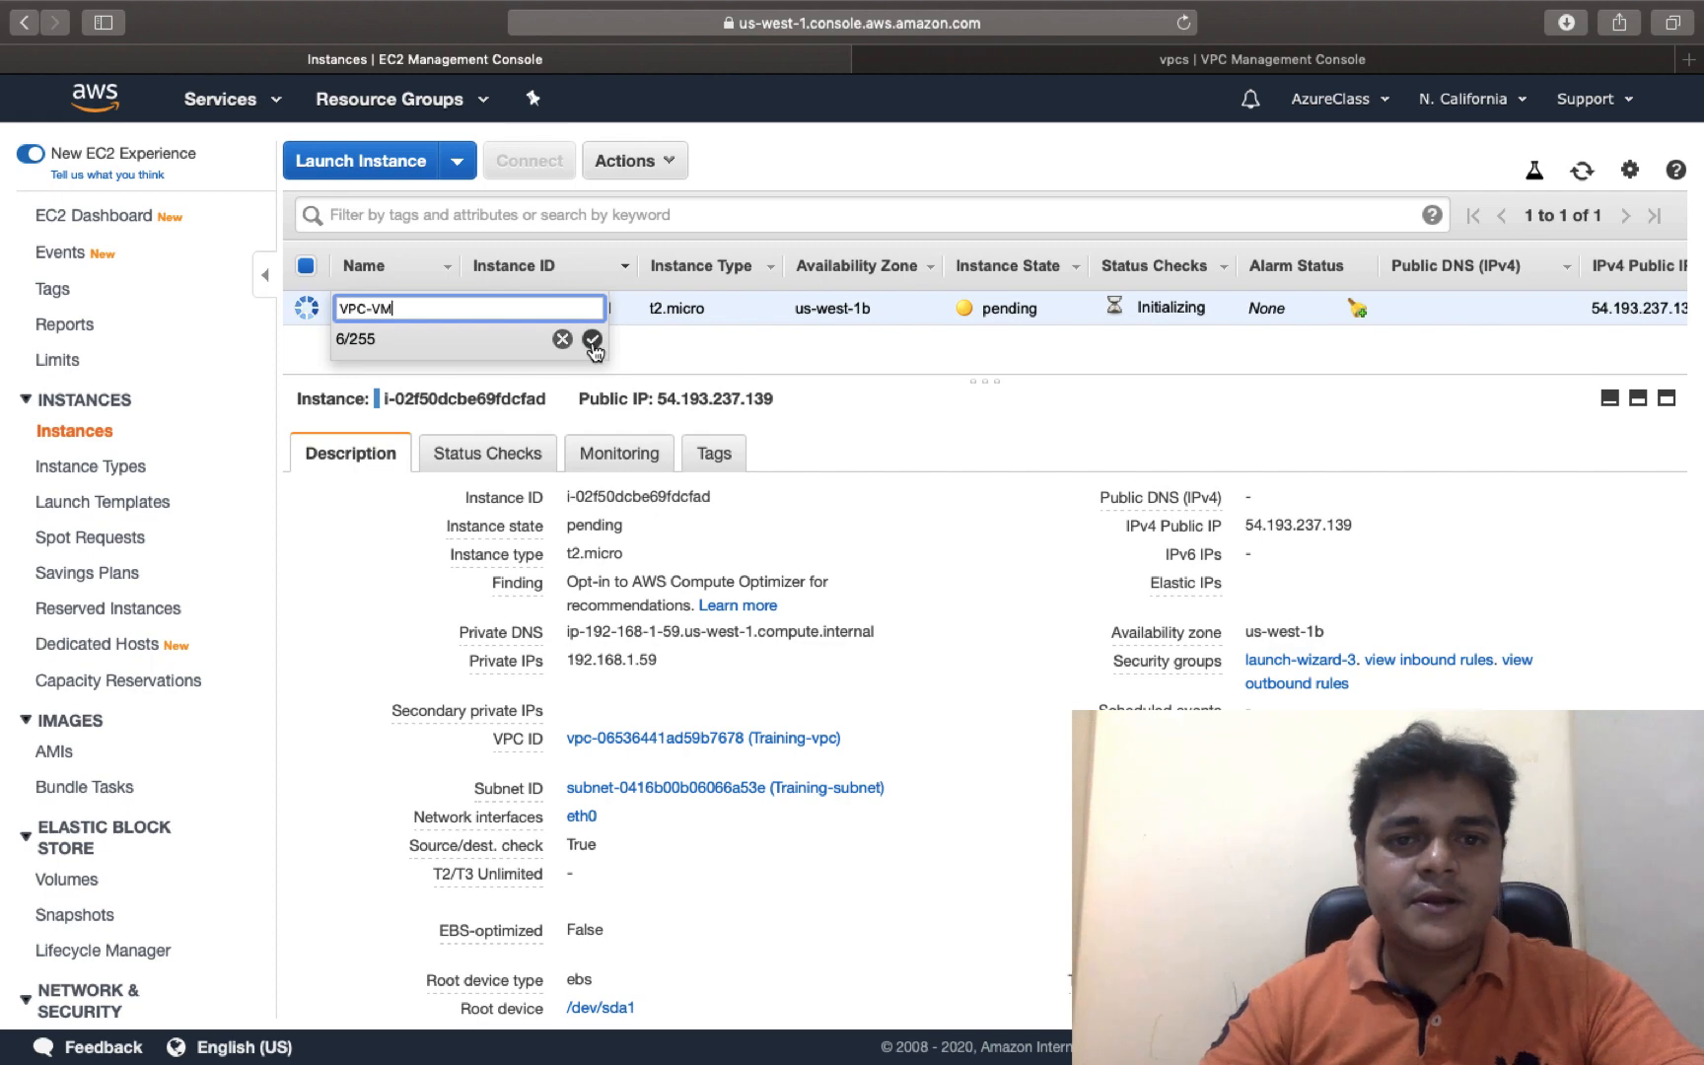
left_click(591, 339)
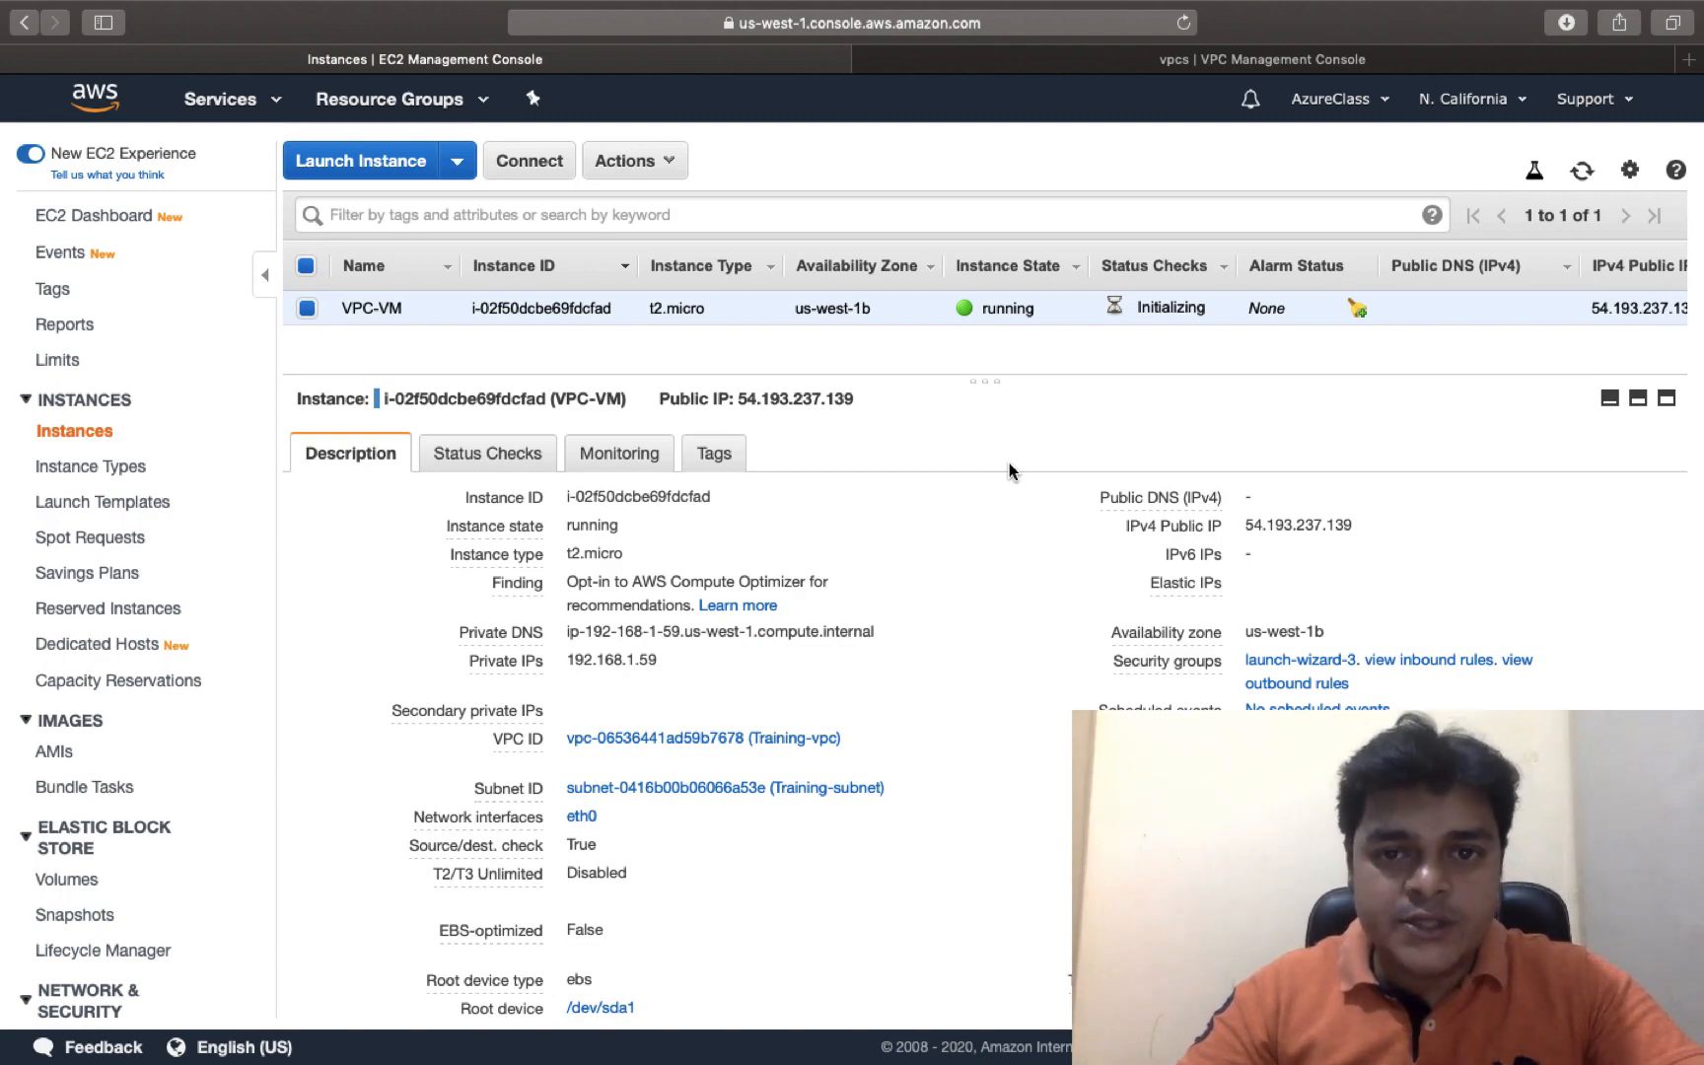
key("ctrl+Left")
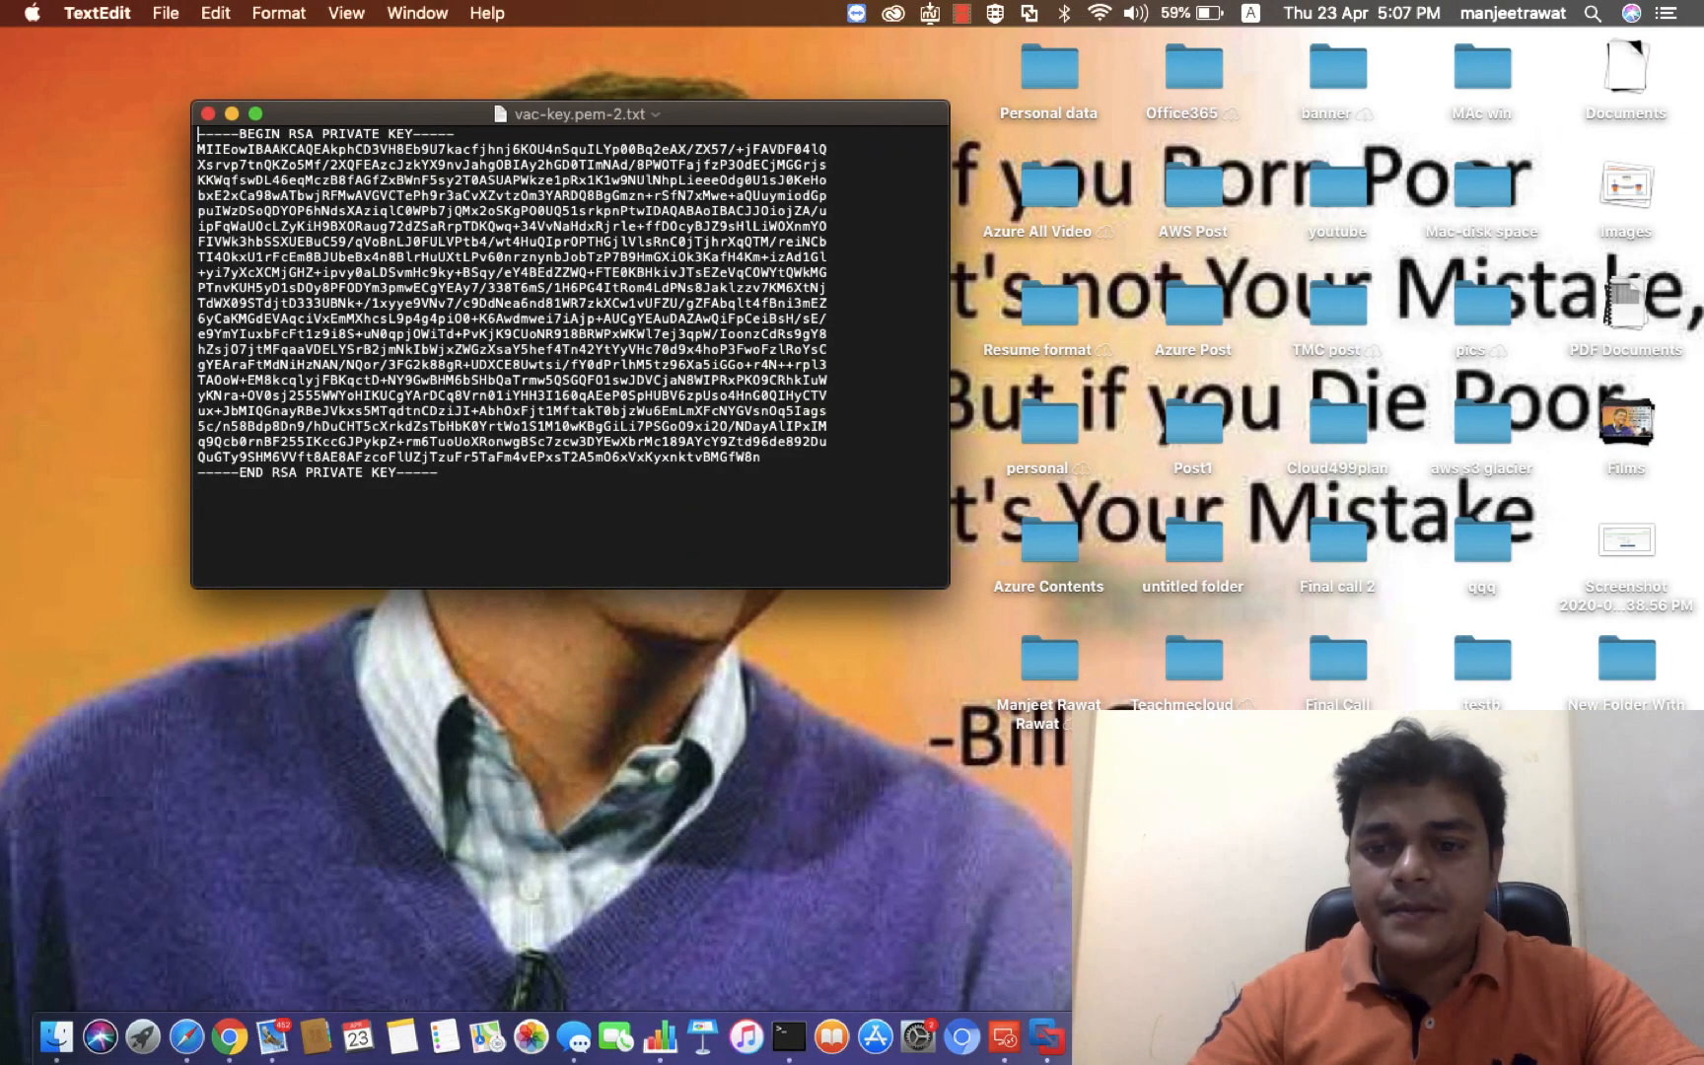
right_click(1403, 1036)
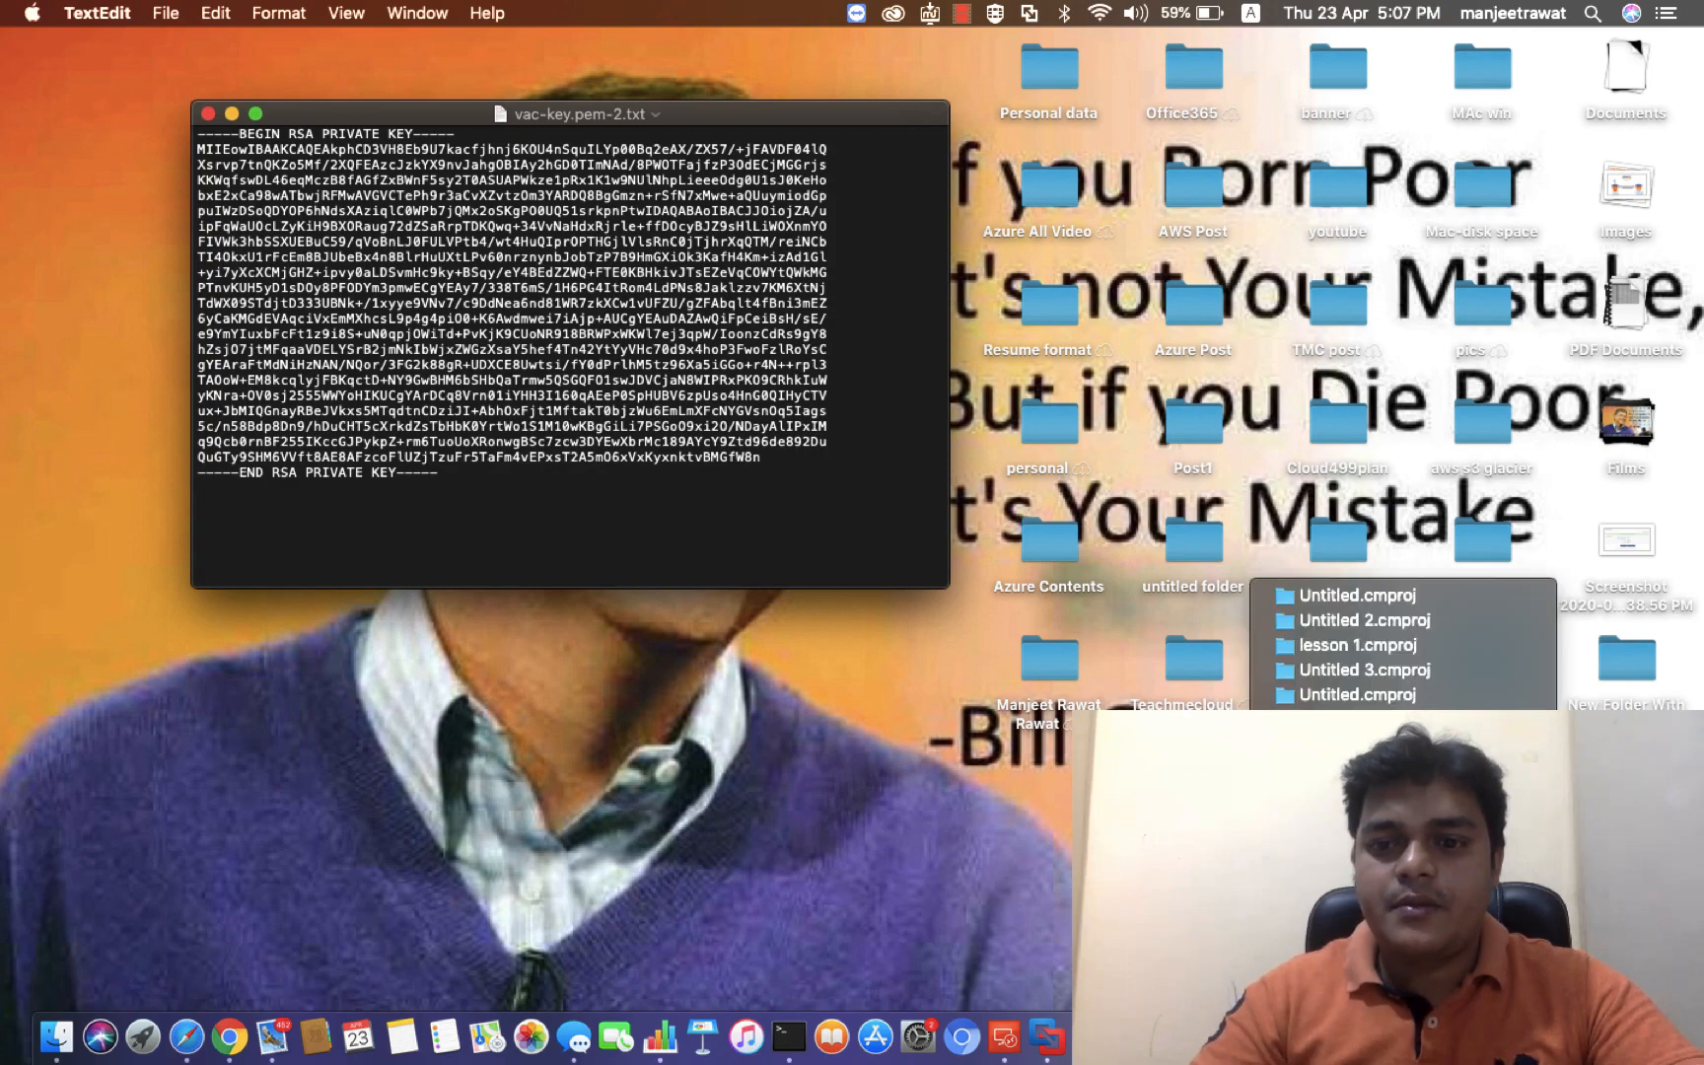
key("Escape")
key("ctrl+Right")
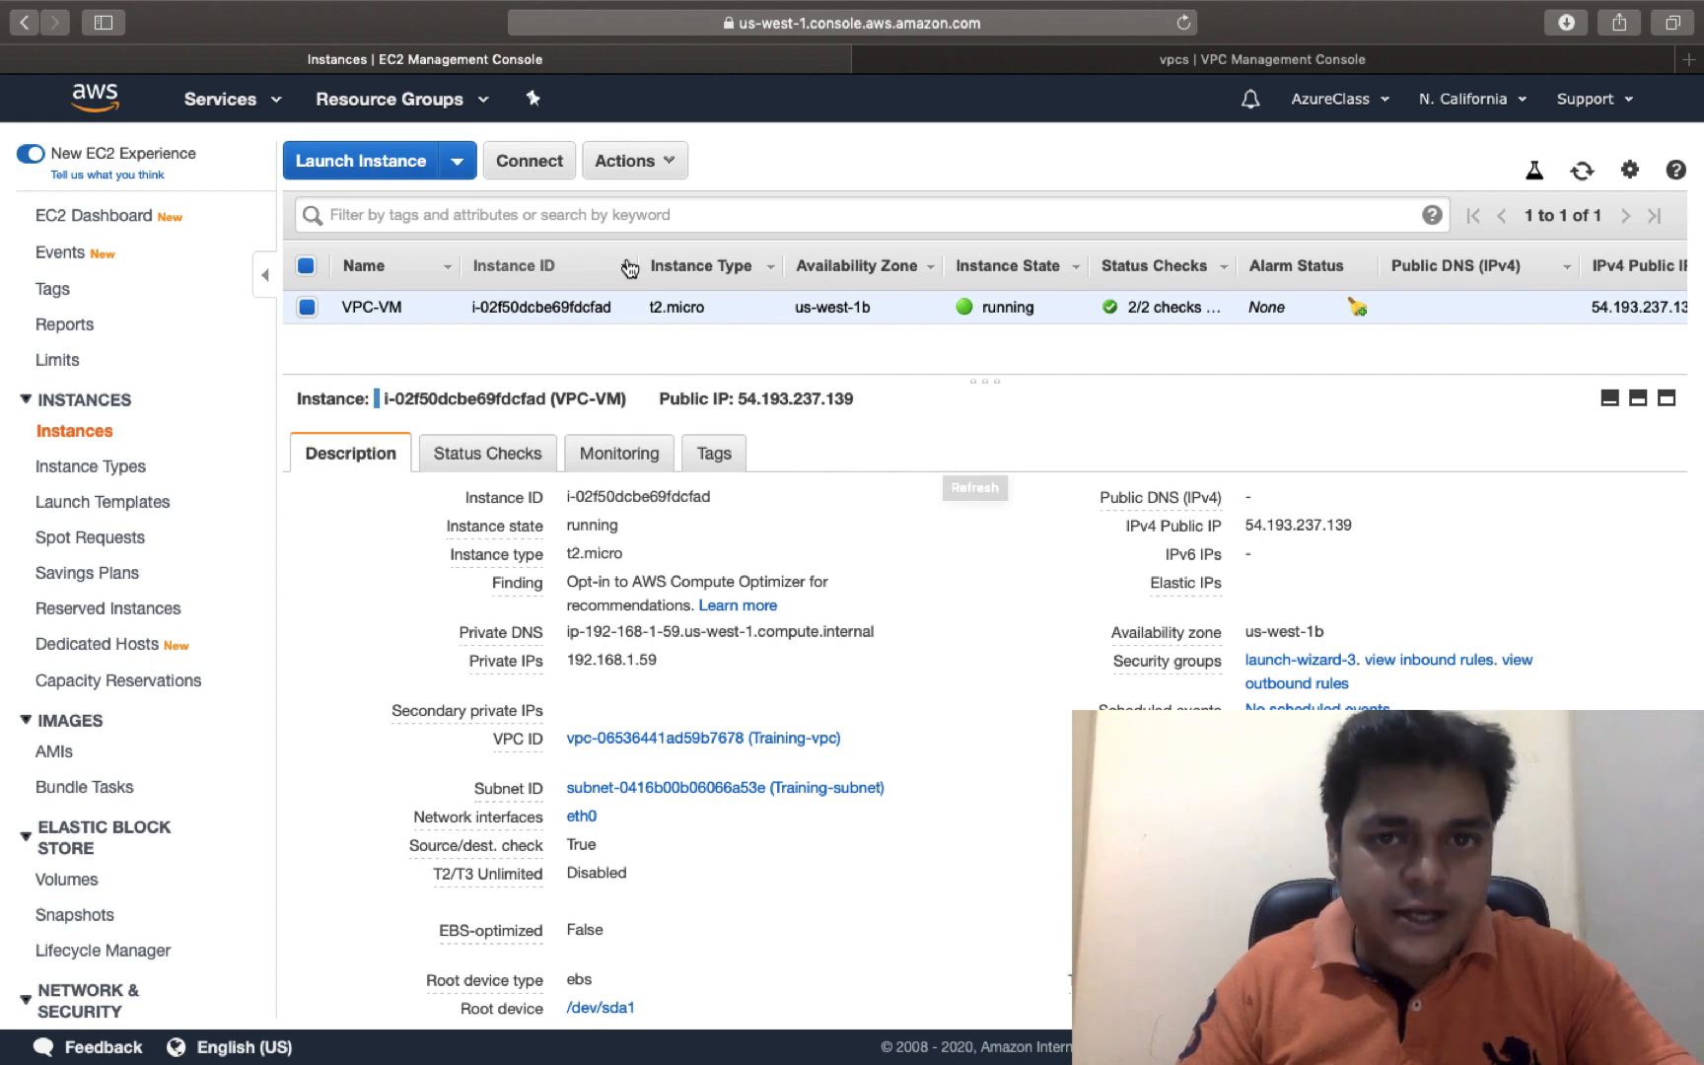
Start password retrieval for VPC-VM and load the key pair file vac-key.pem-2.txt, searching for vac from the Downloads folder
left_click(528, 166)
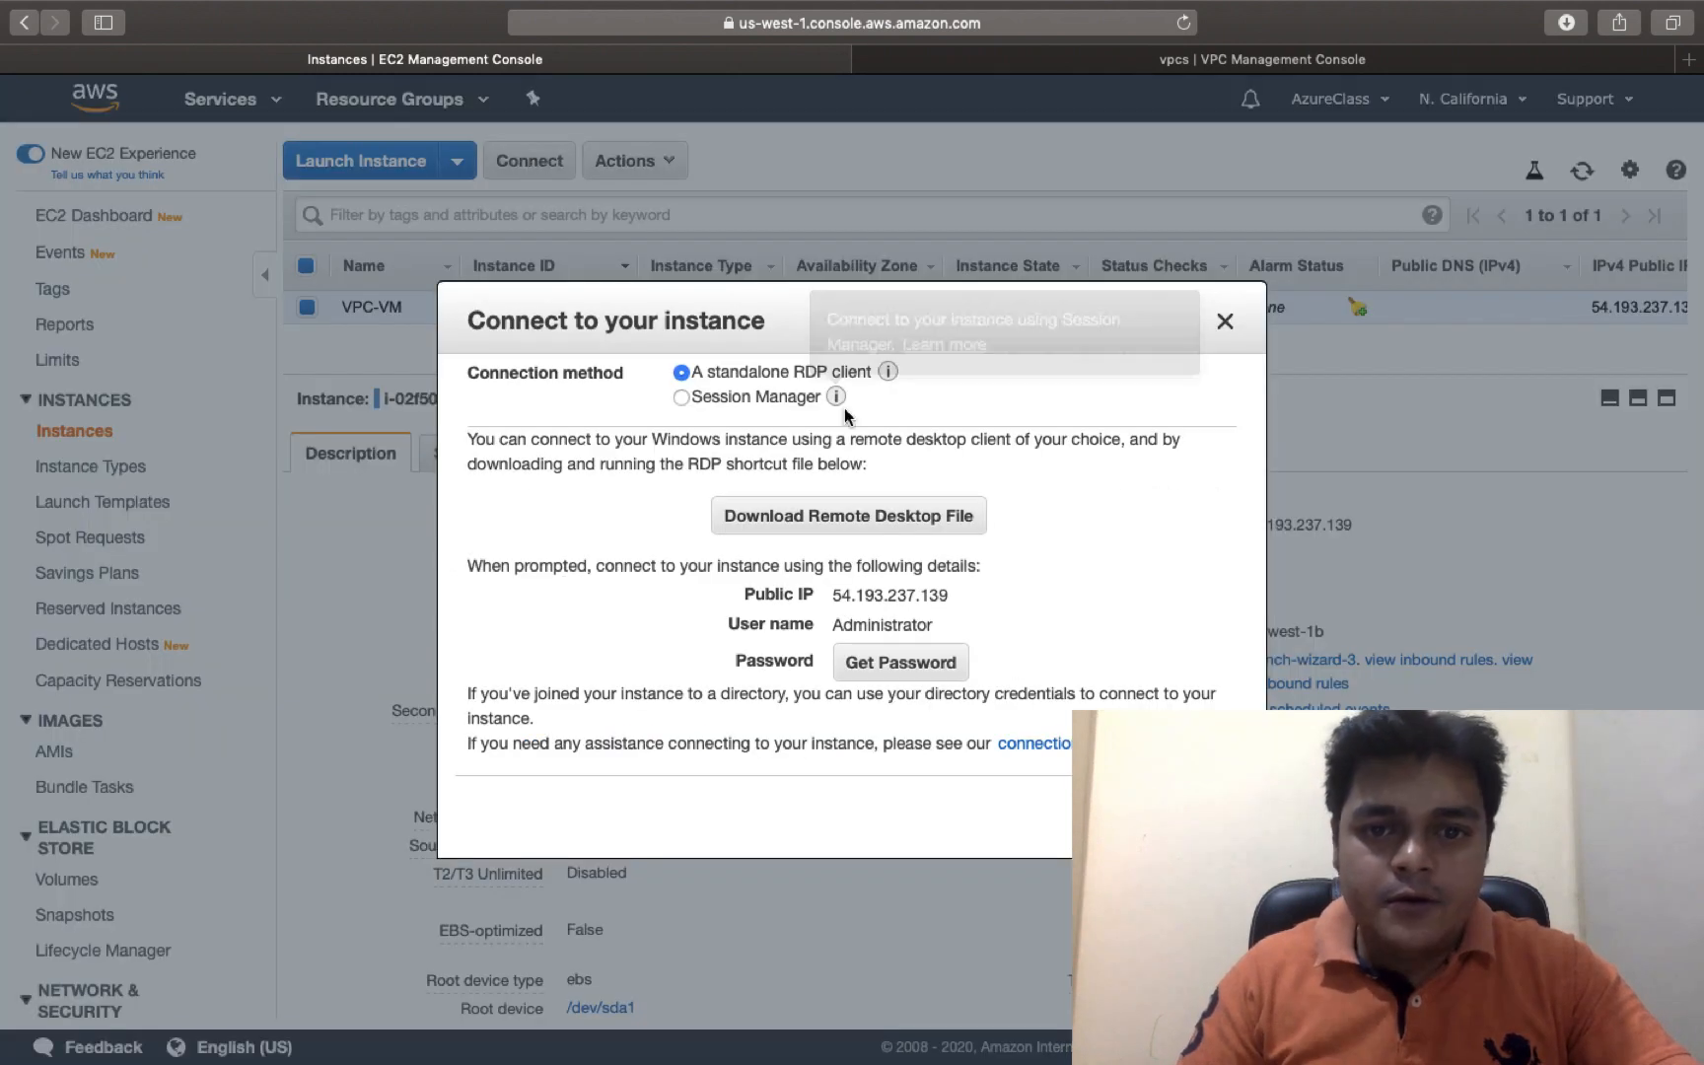
left_click(897, 663)
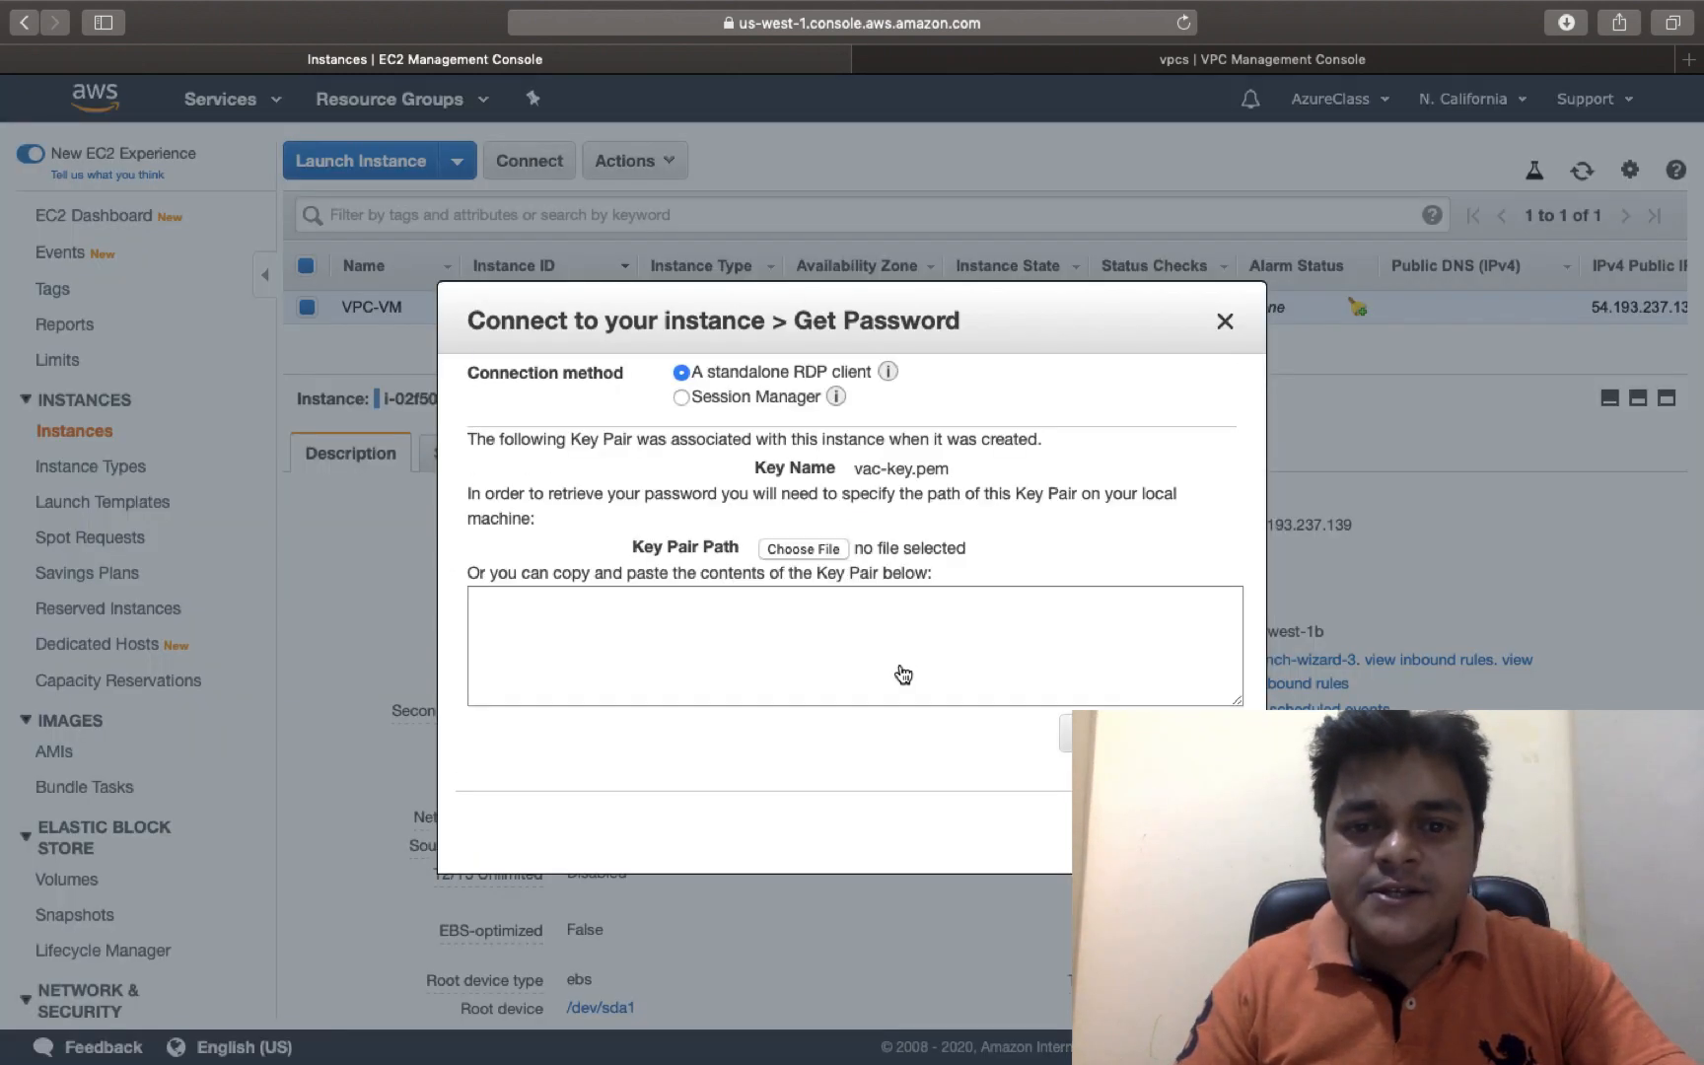
left_click(804, 549)
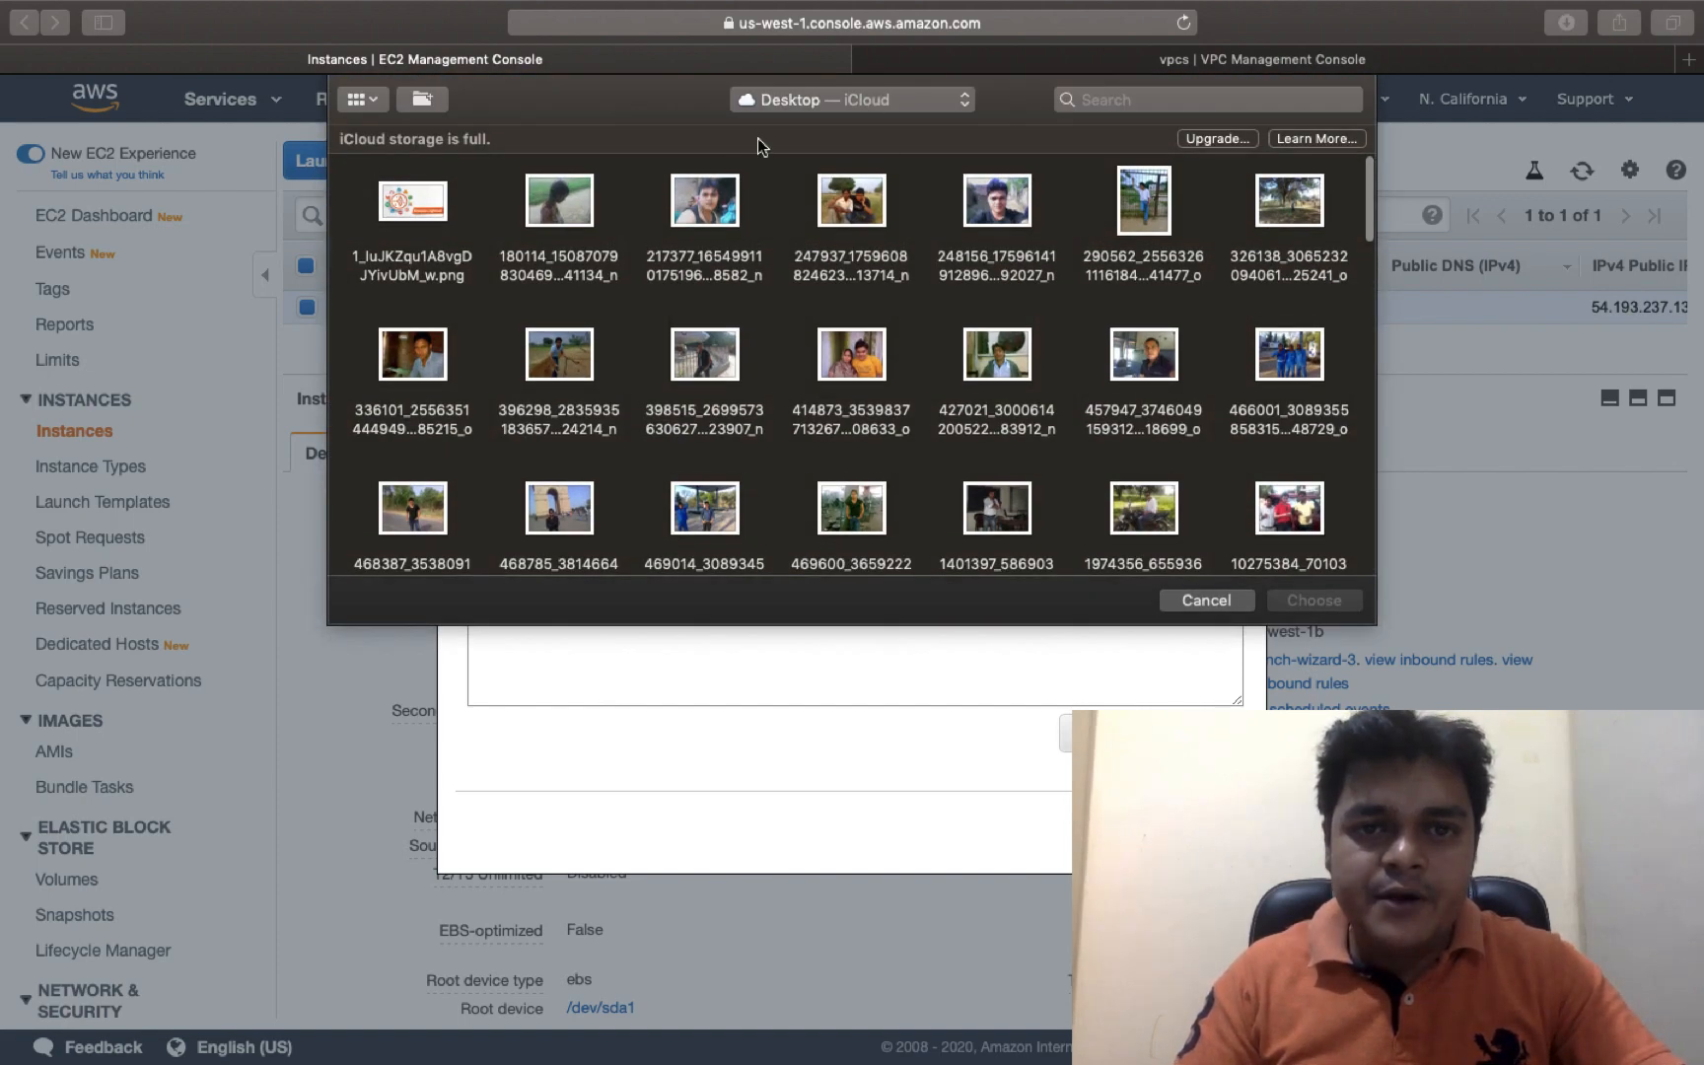
left_click(860, 100)
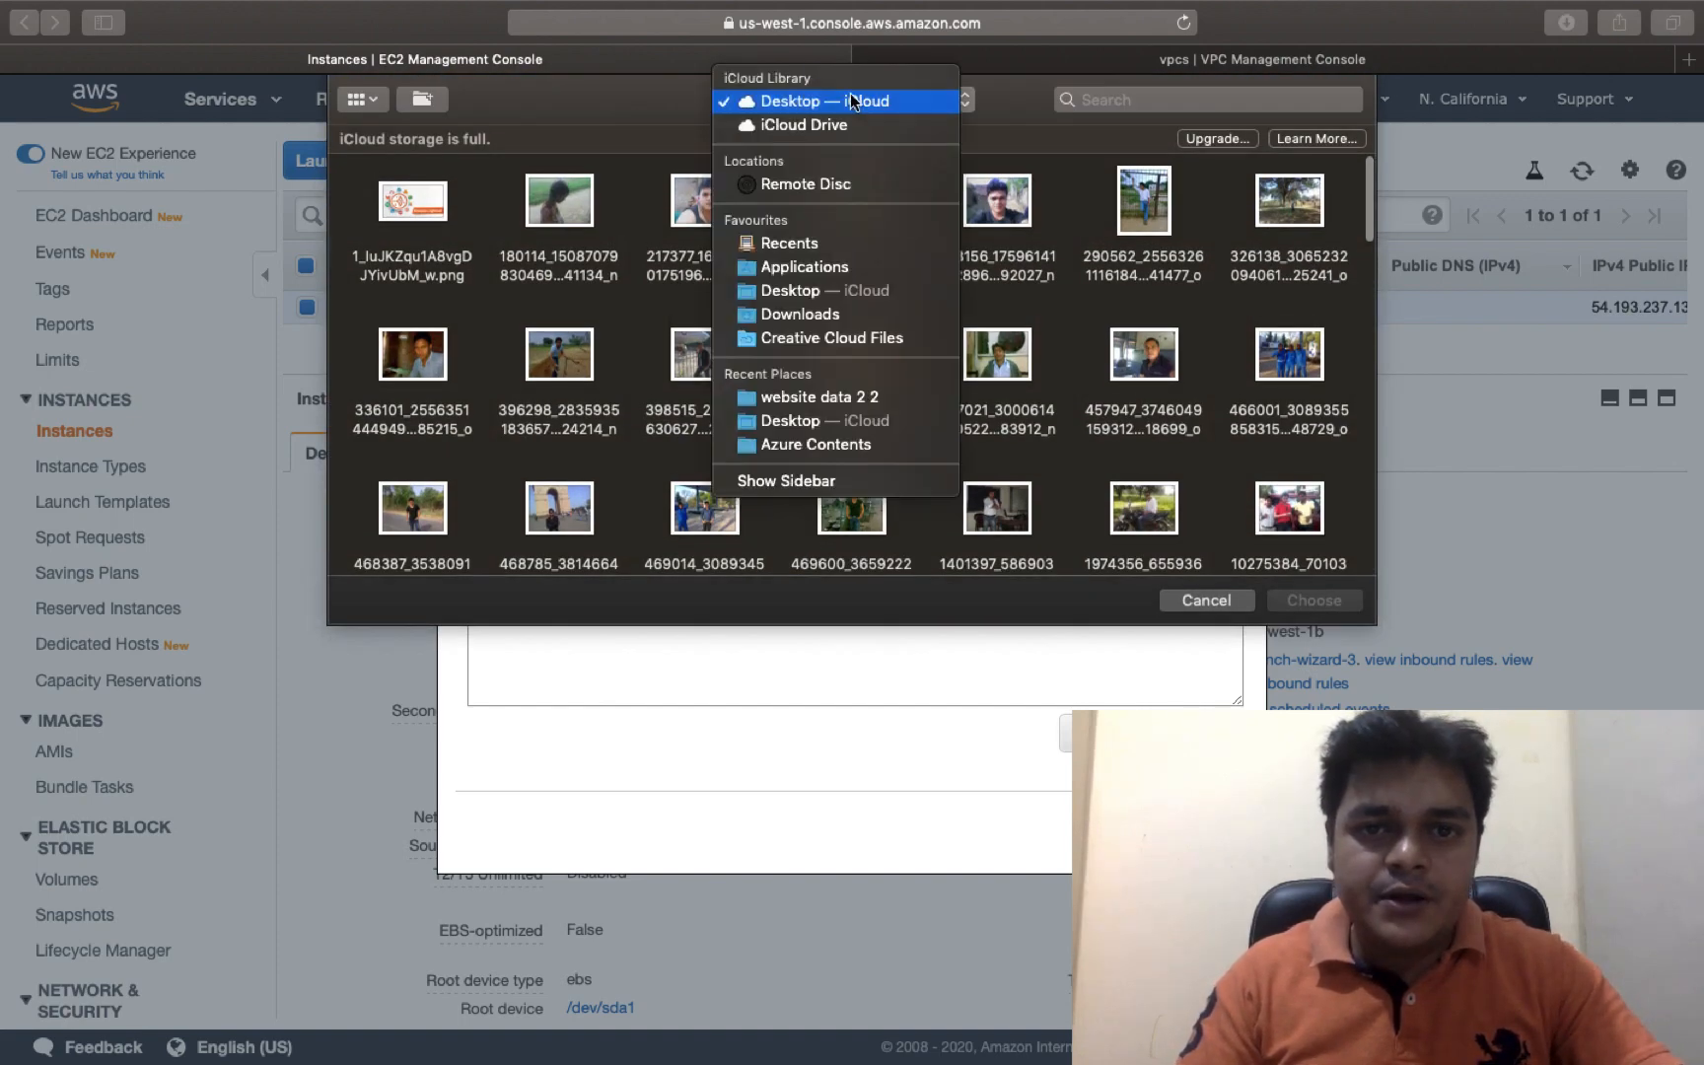
left_click(792, 314)
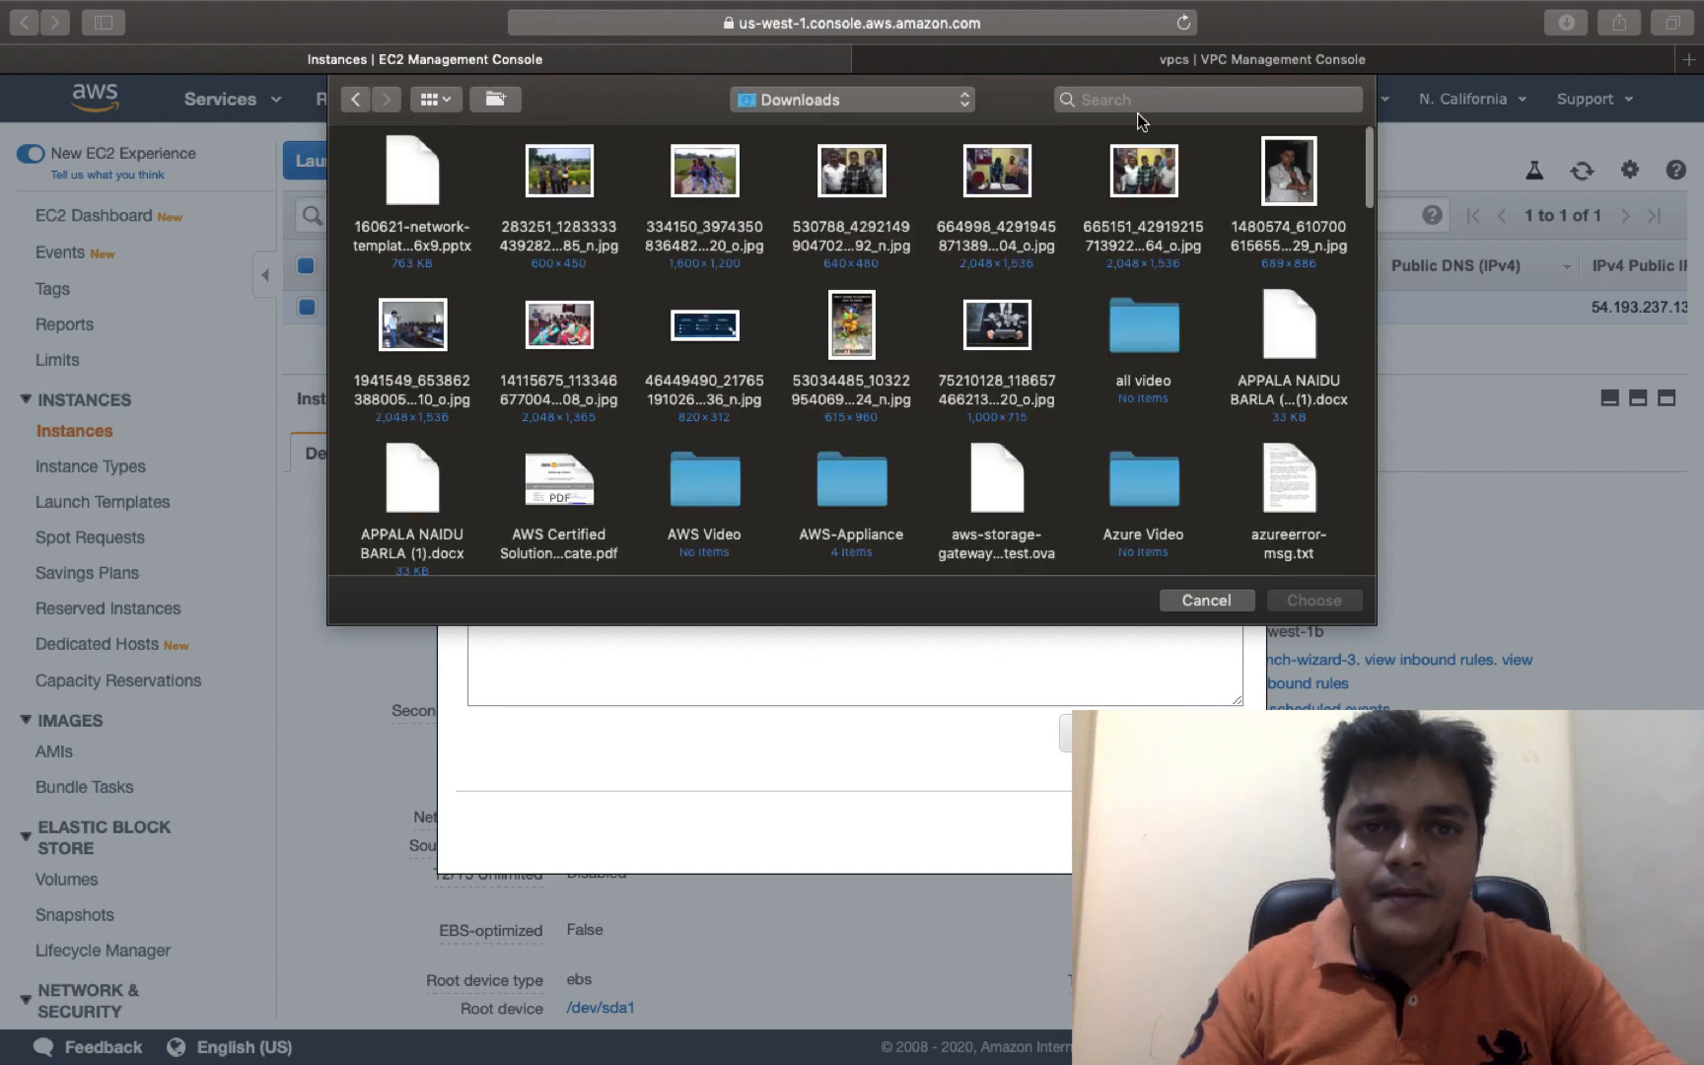
left_click(1139, 90)
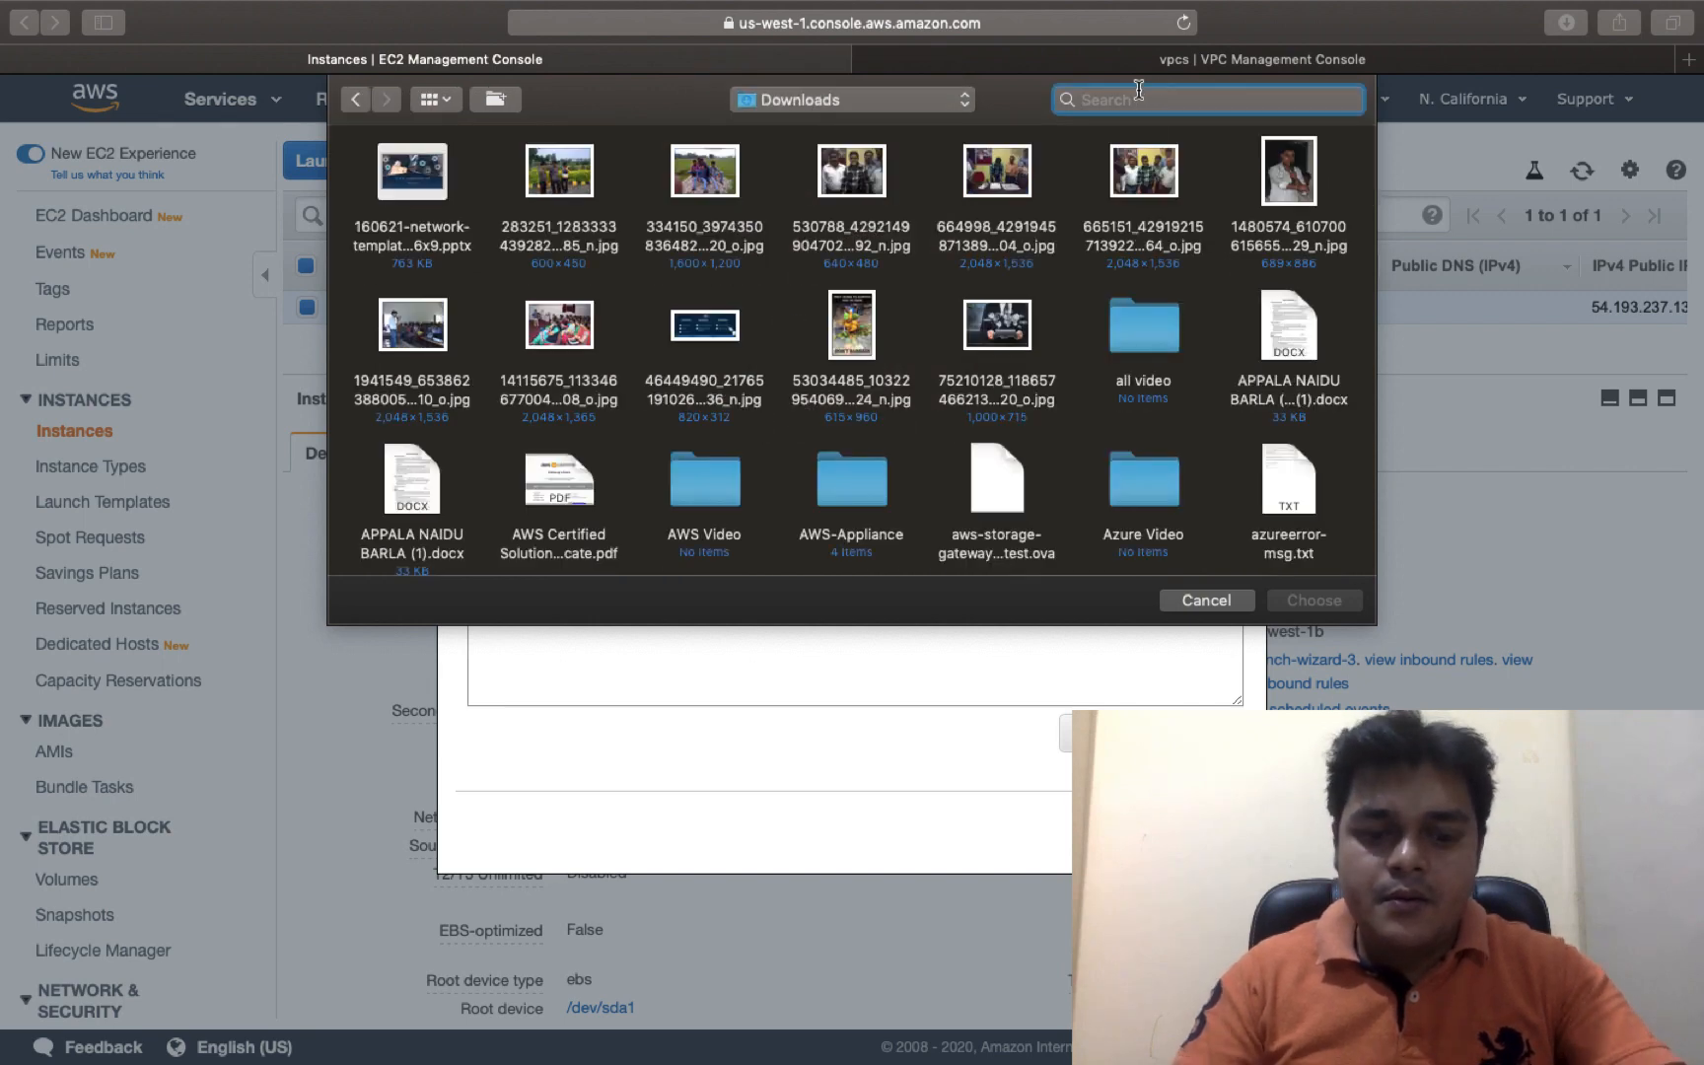
type("vac")
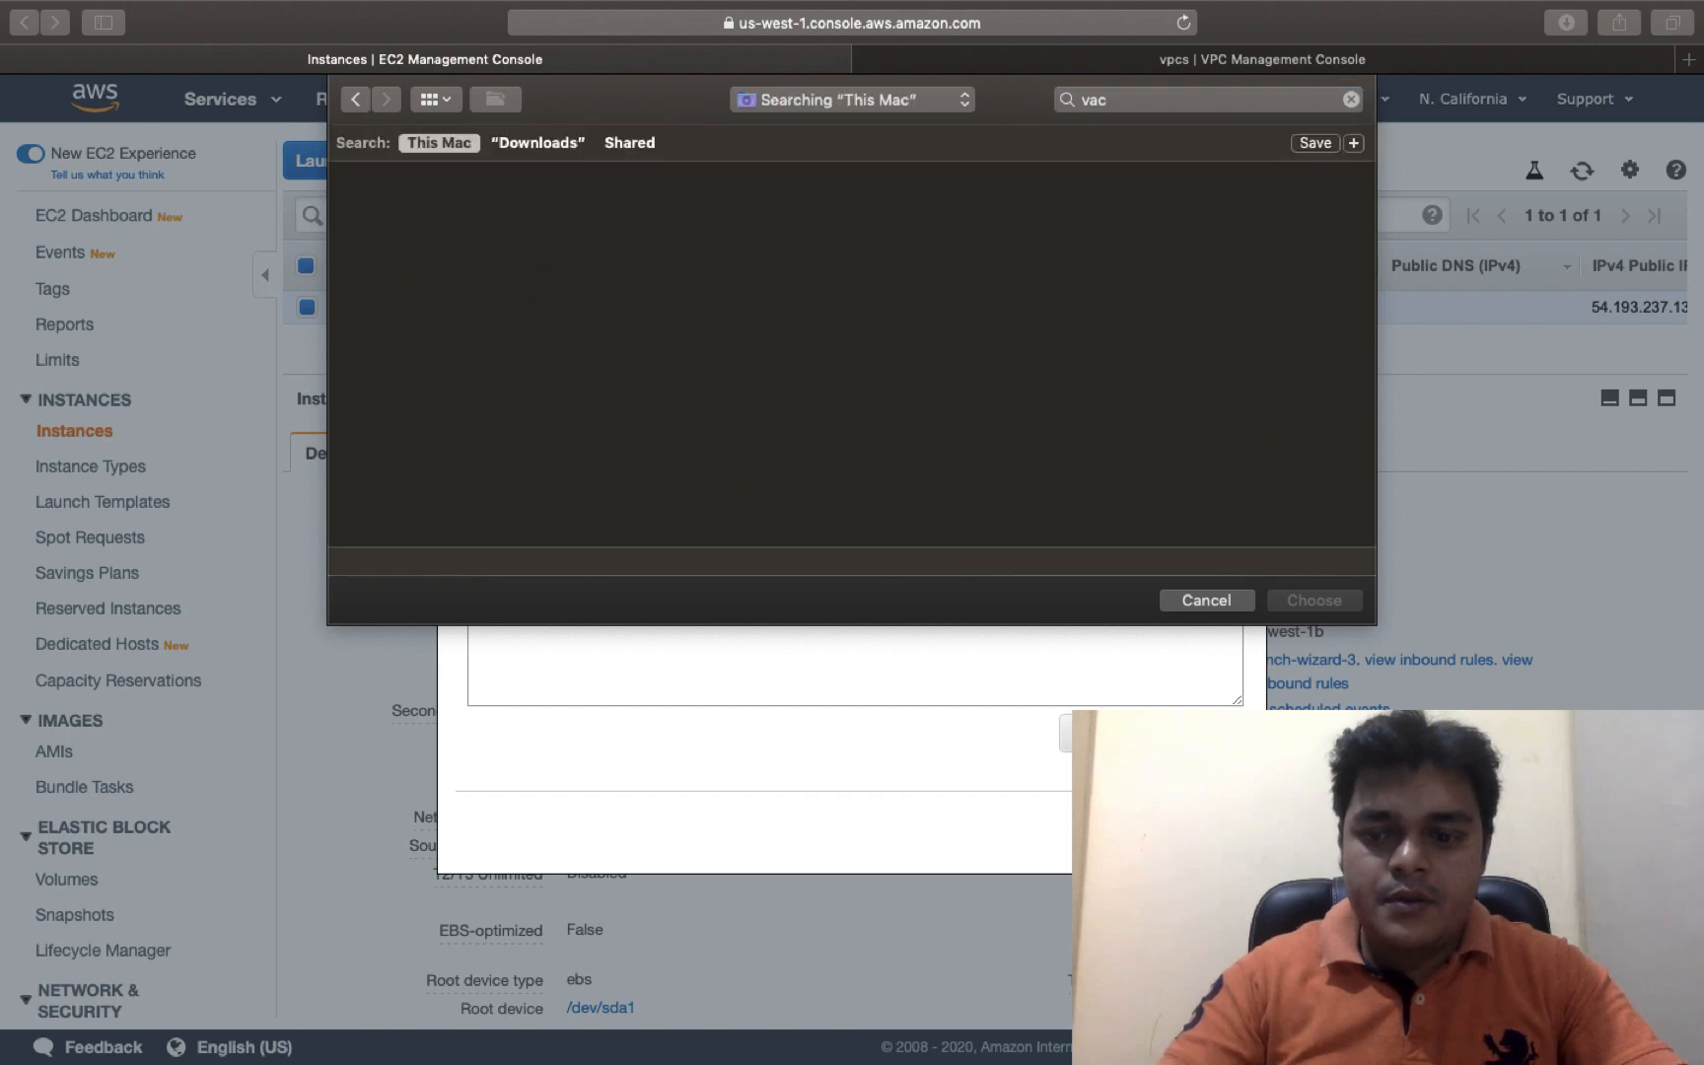
double_click(404, 253)
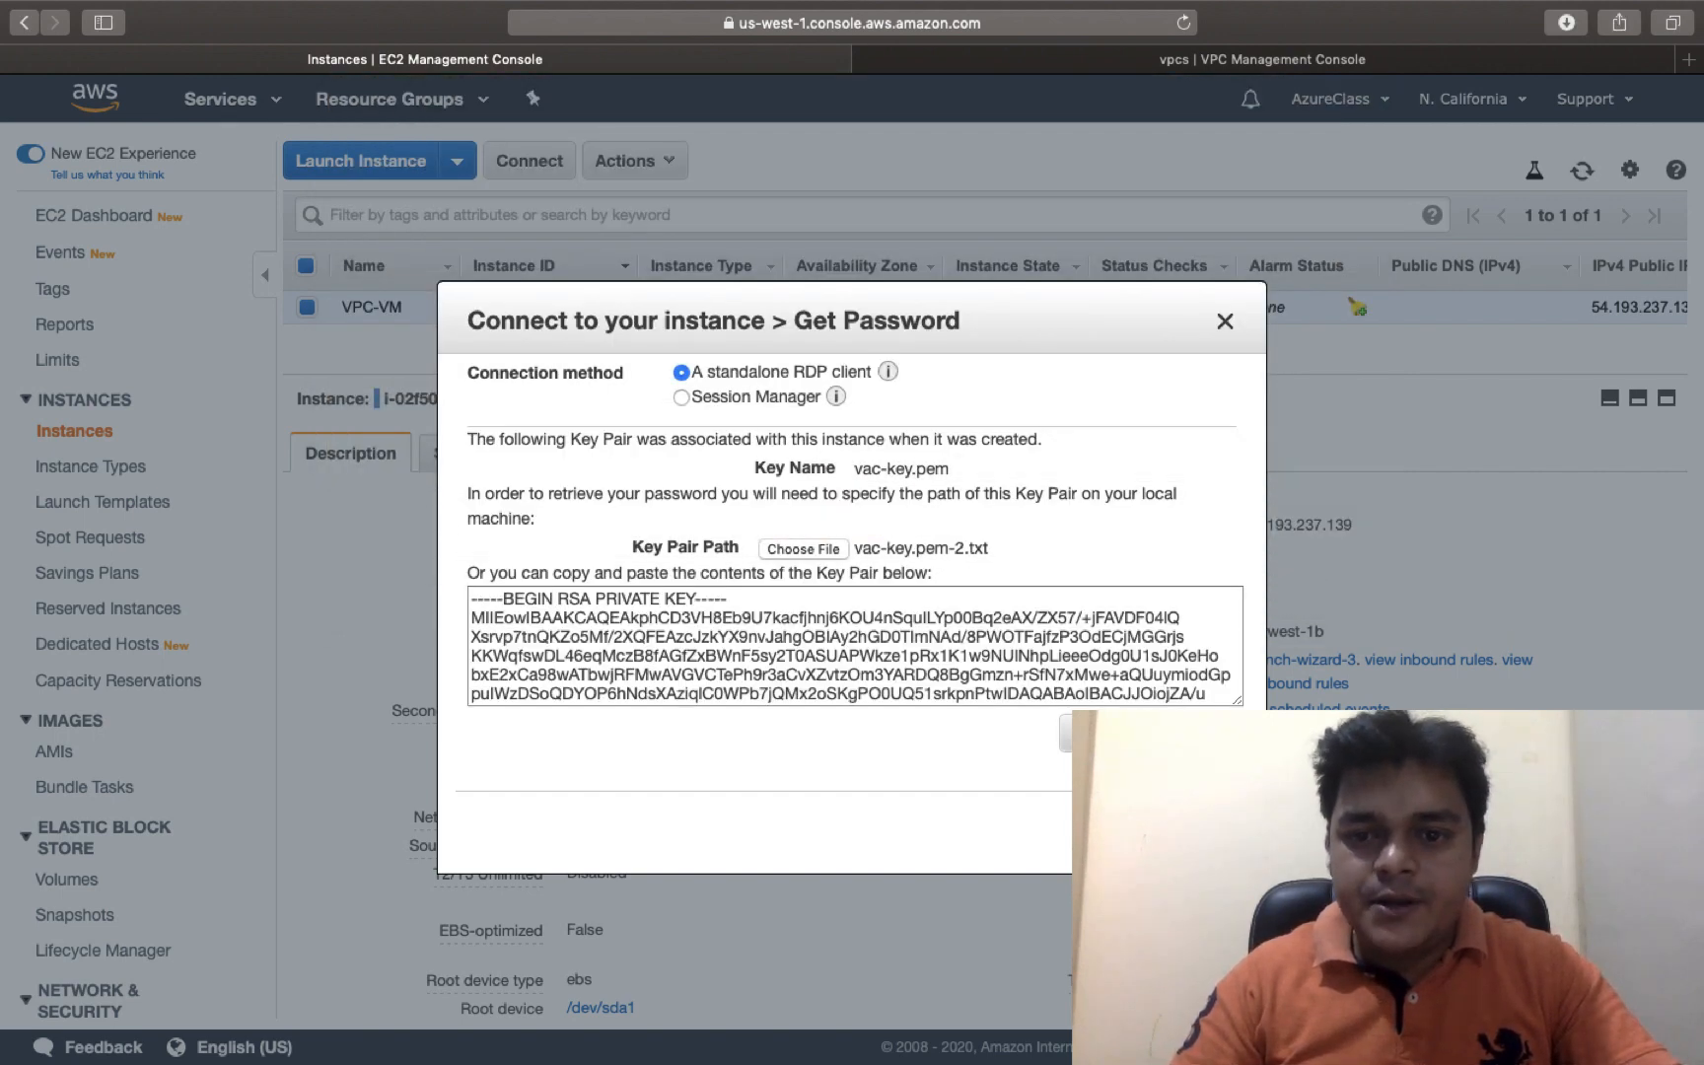
Decrypt and copy the instance's administrator password, then download its remote desktop file
left_click(1085, 734)
left_click(956, 656)
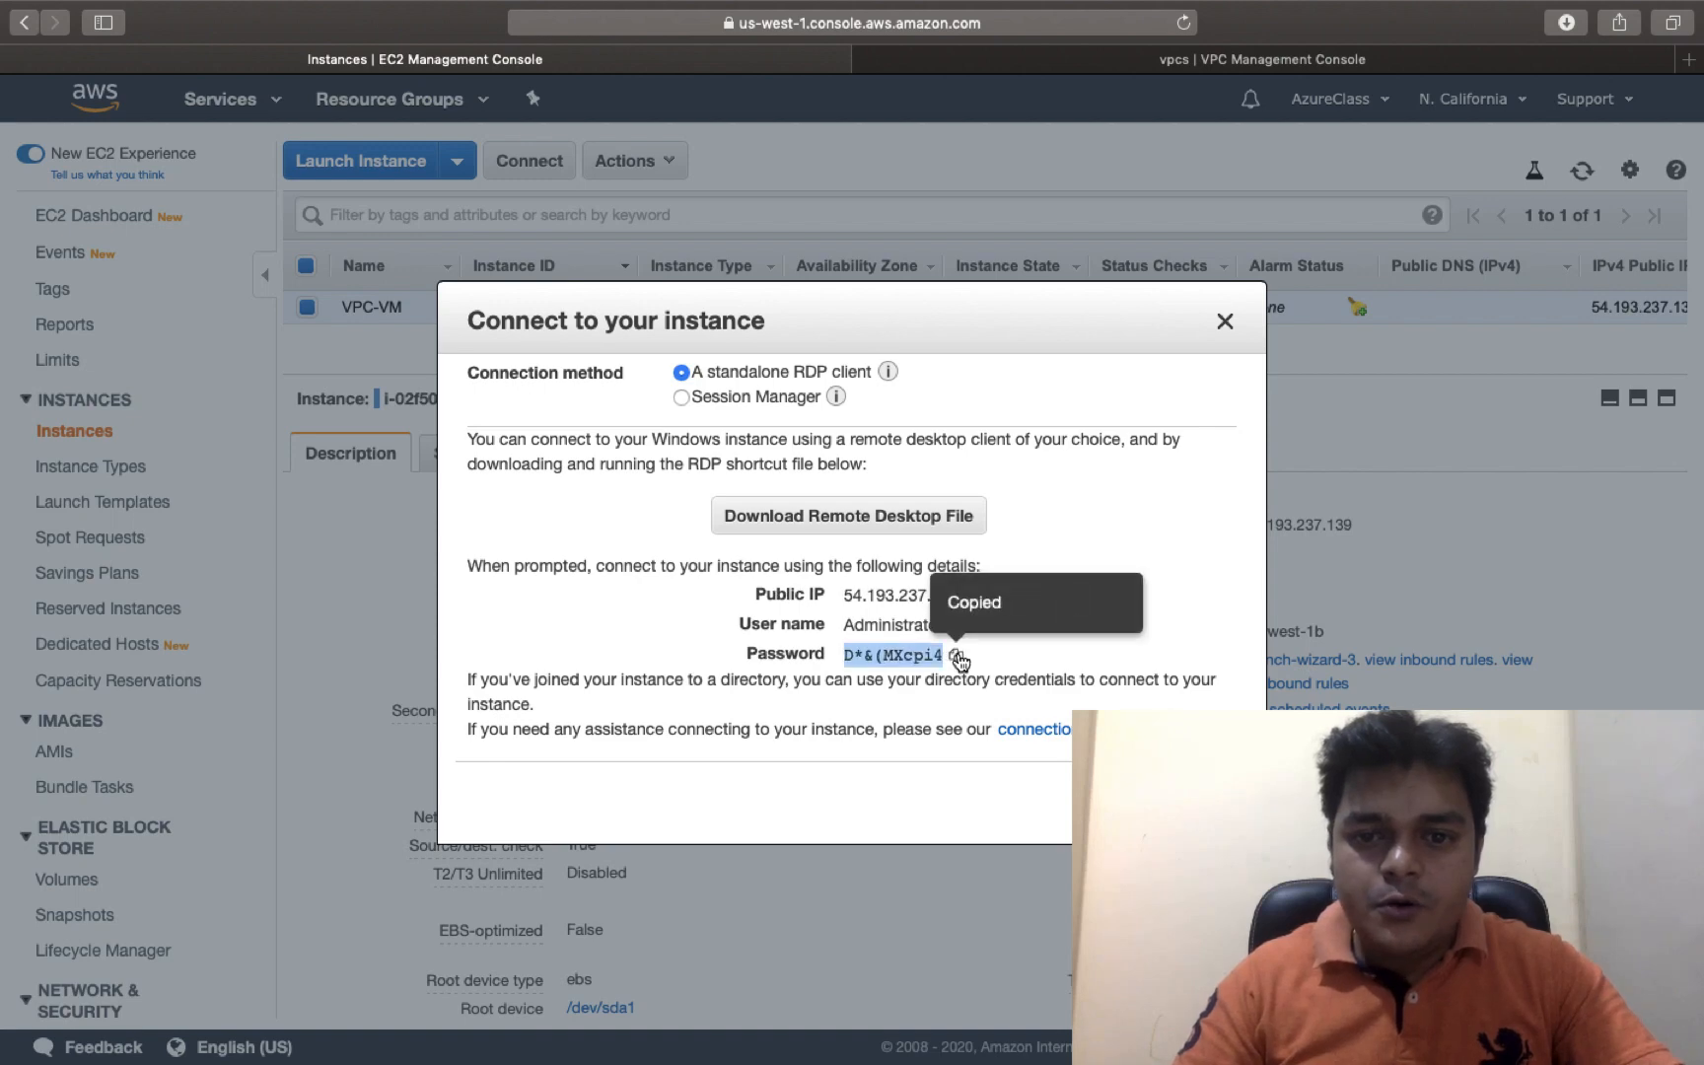
left_click(899, 527)
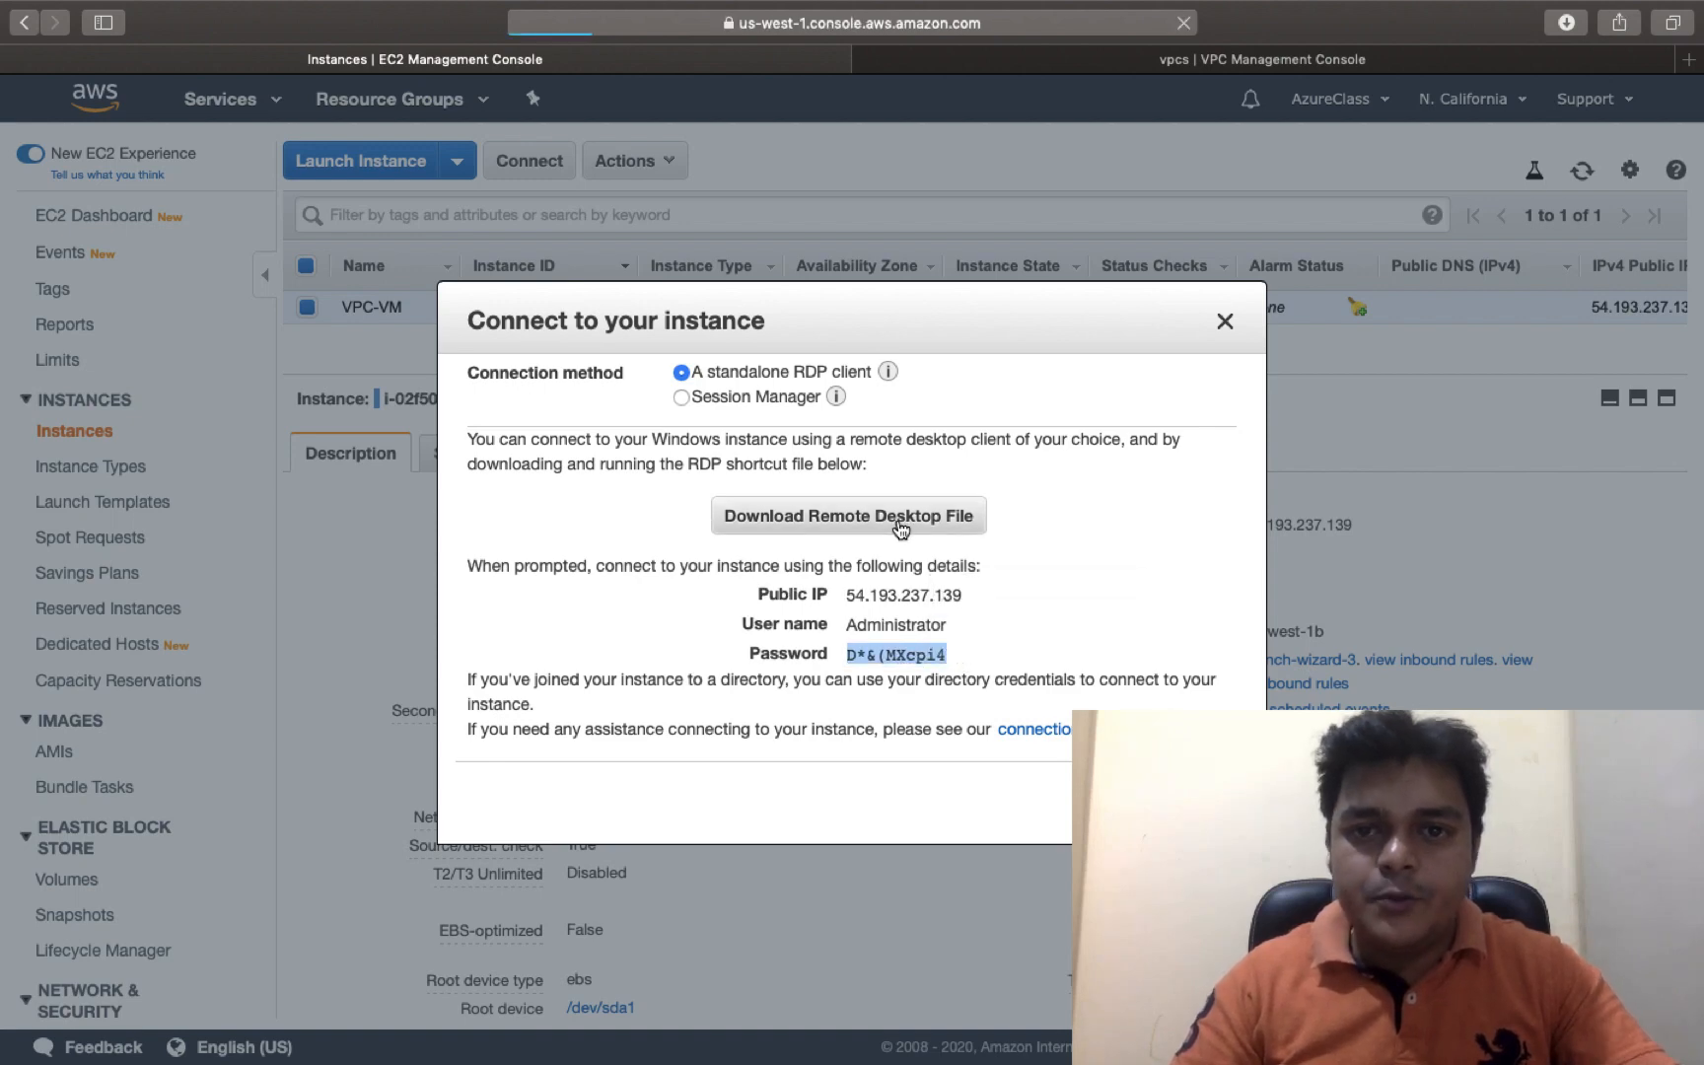
Open the downloaded RDP file, accept the certificate and sign in as Administrator with the account password
left_click(1557, 22)
left_click(1430, 121)
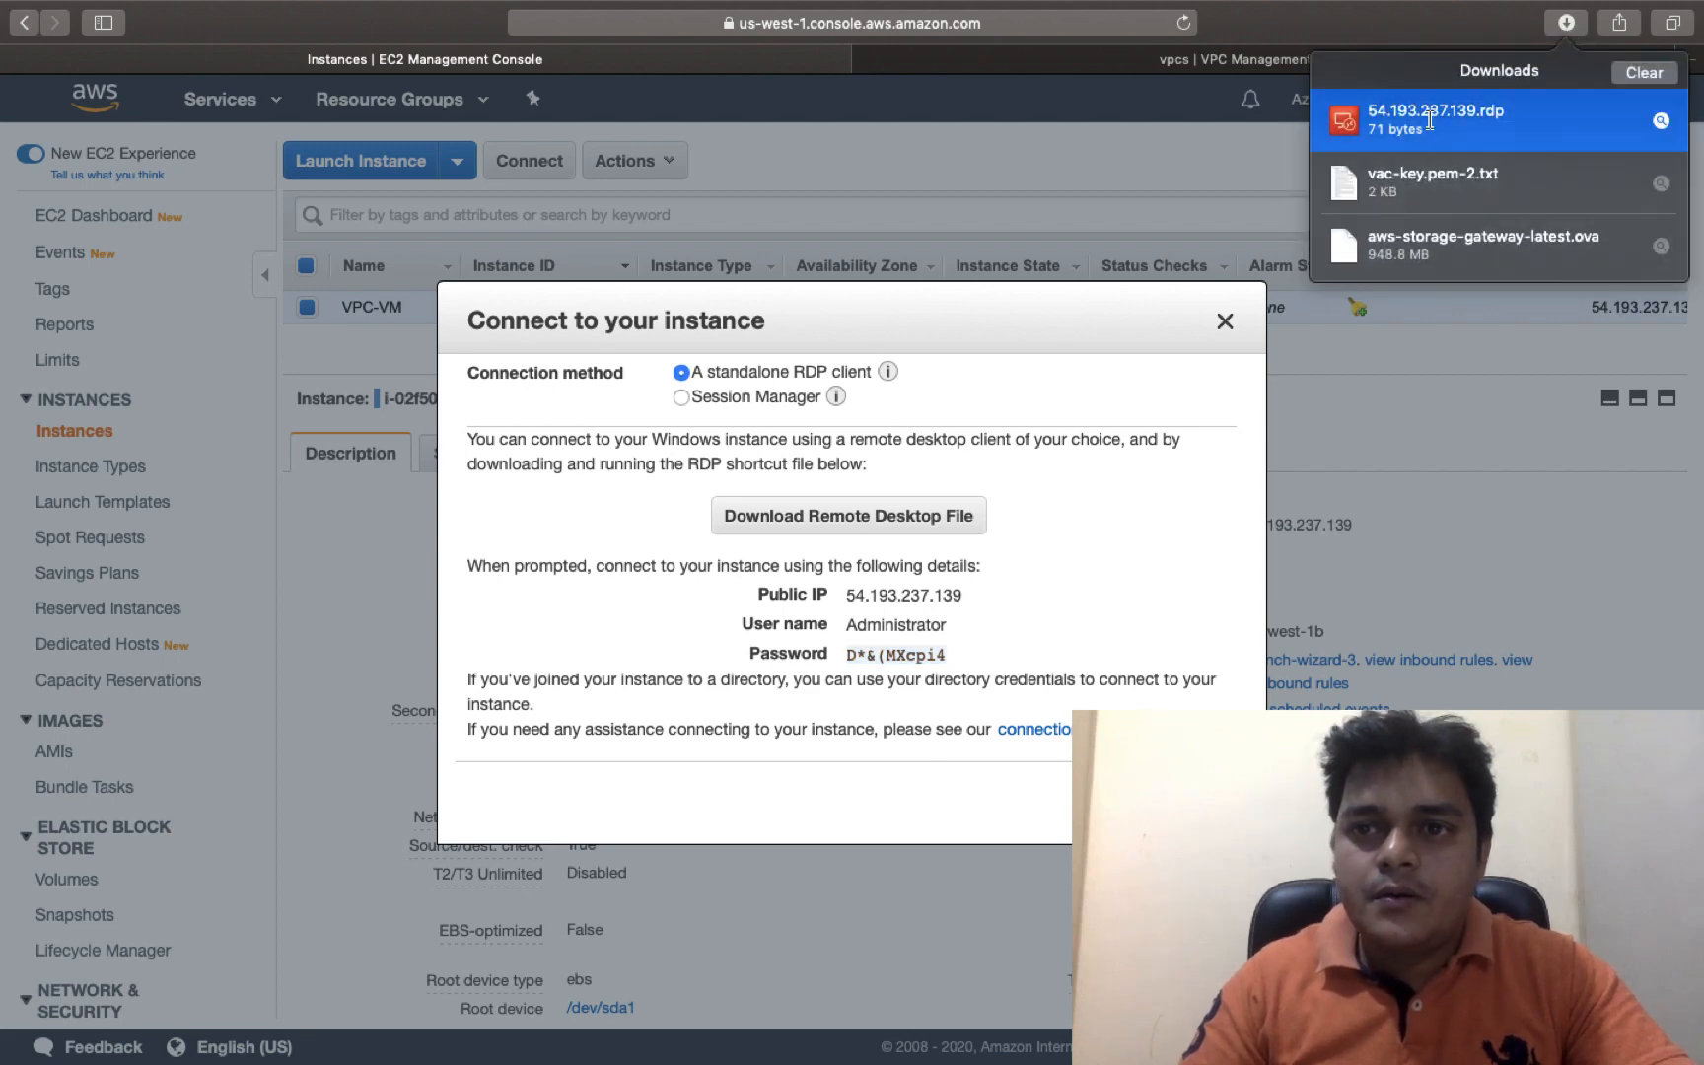
double_click(1430, 121)
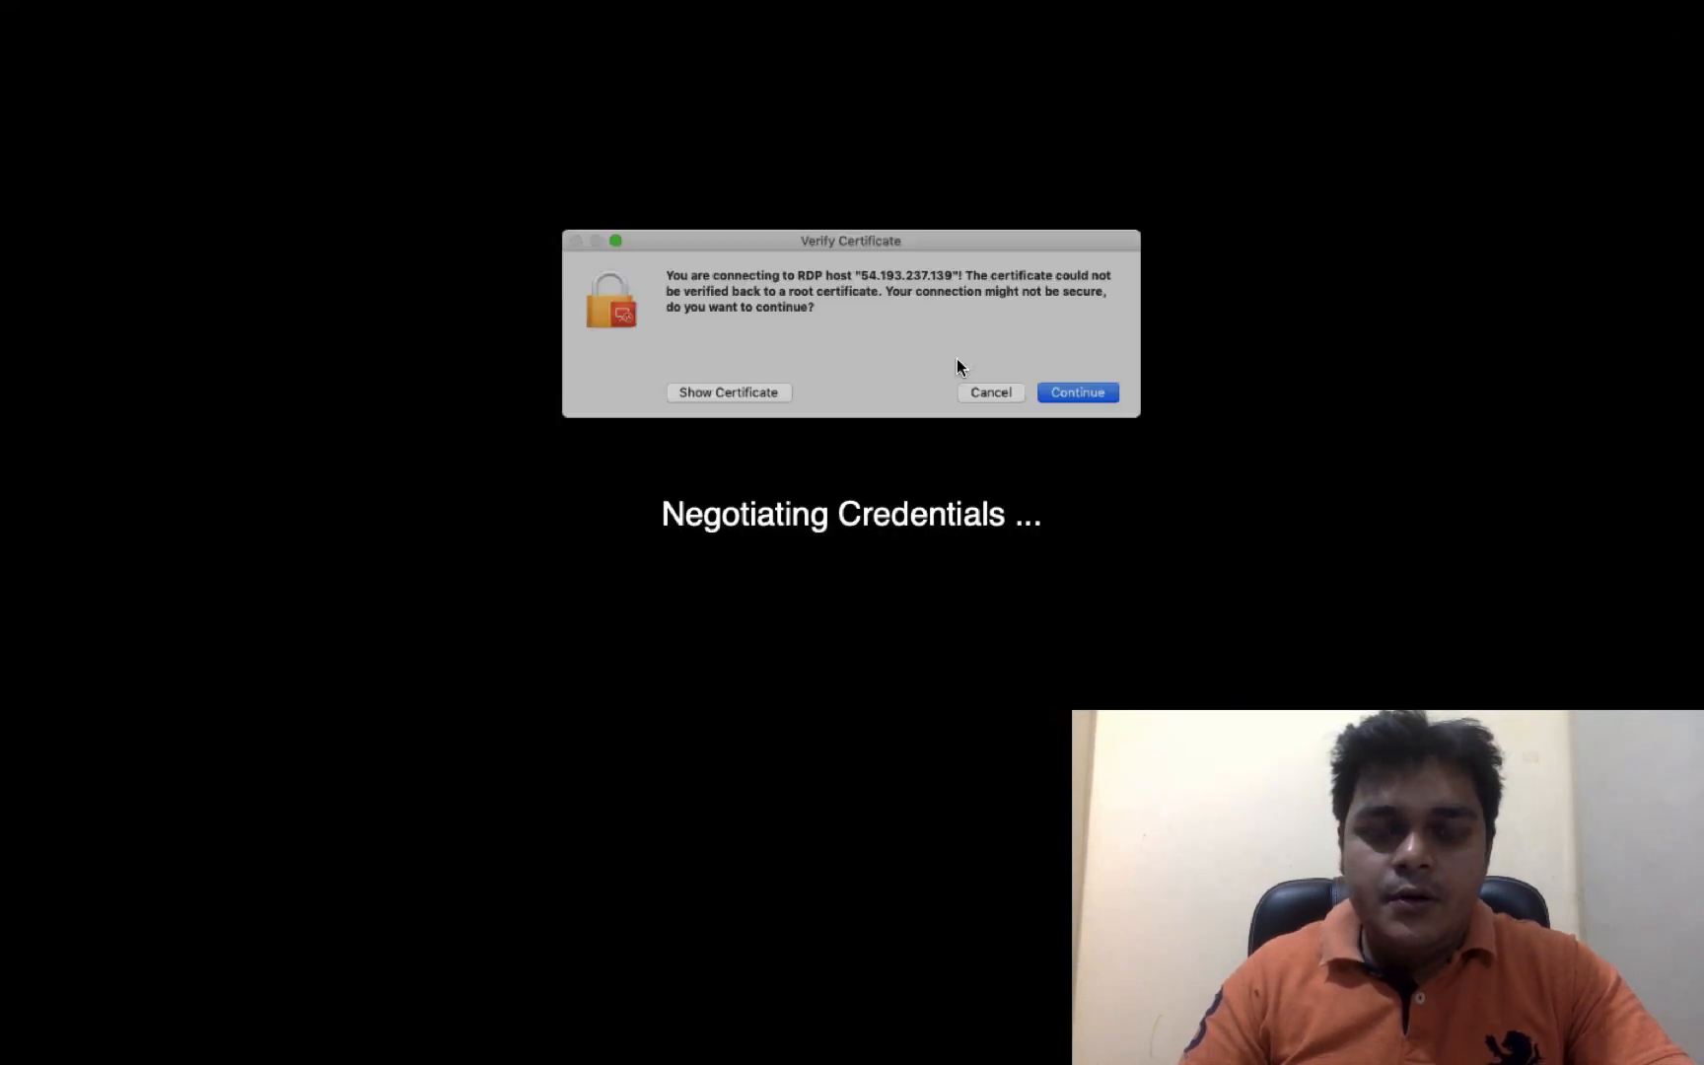
left_click(1109, 396)
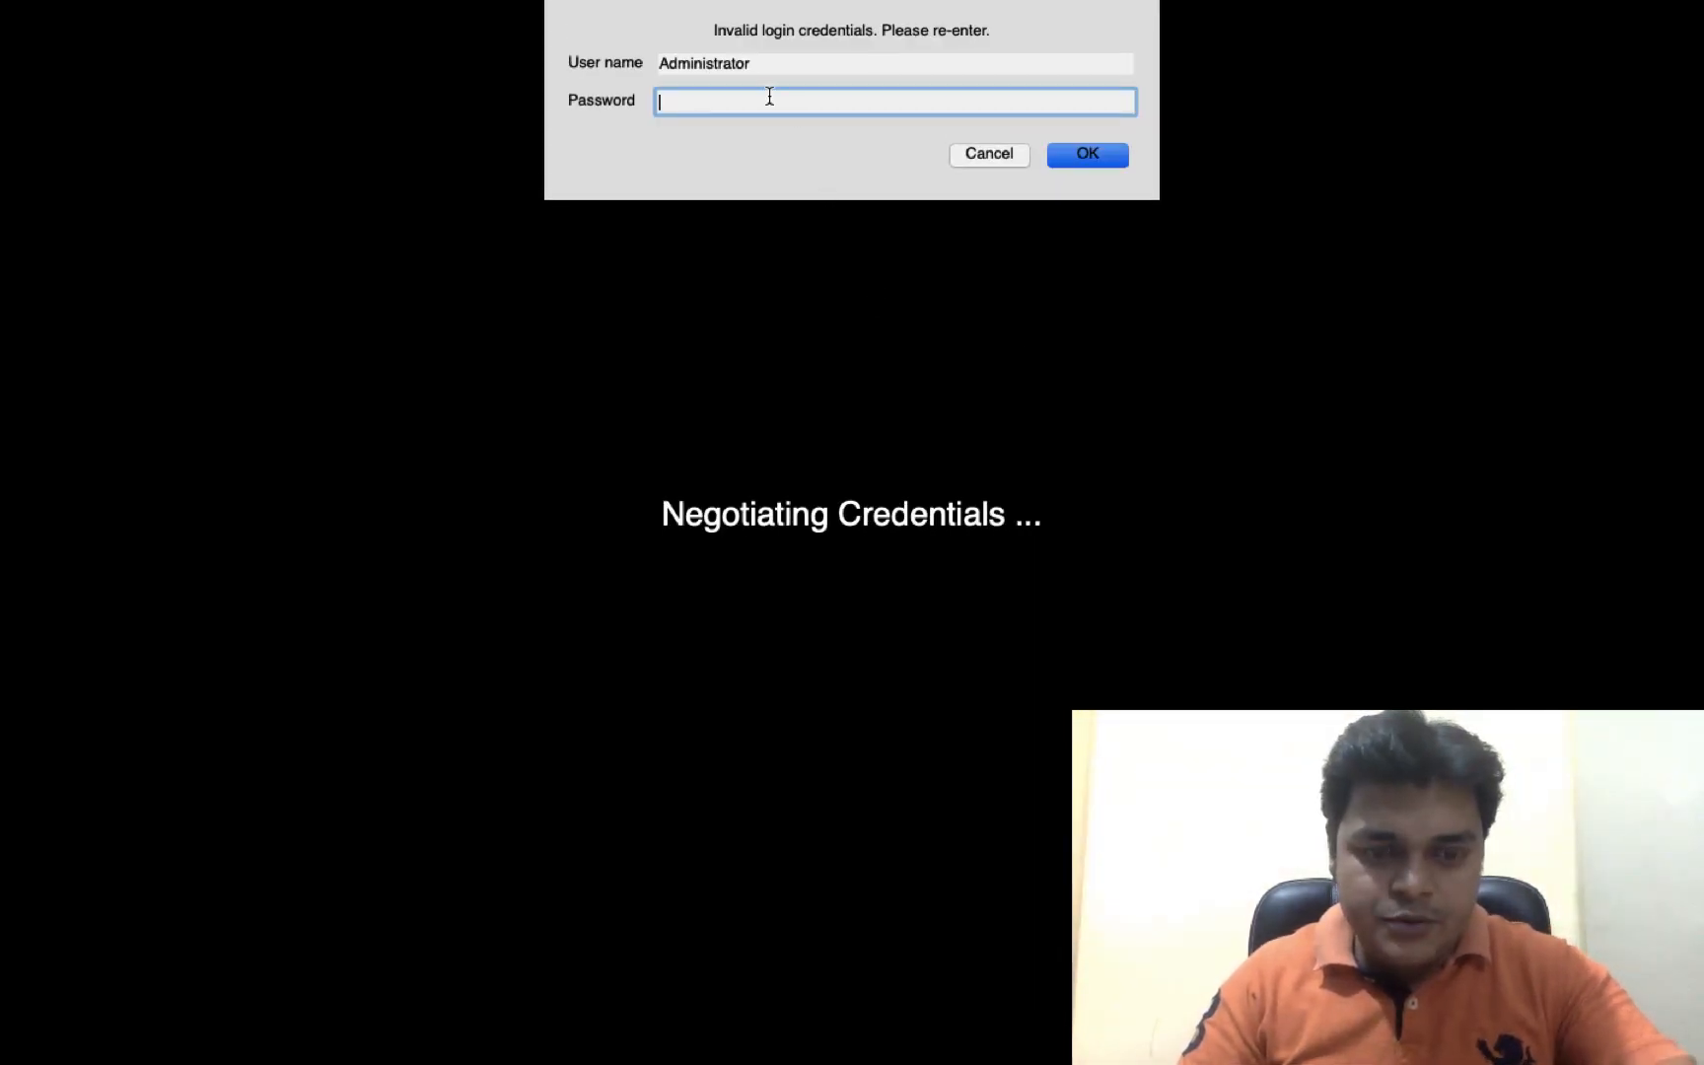
type("••••••••••")
left_click(1087, 155)
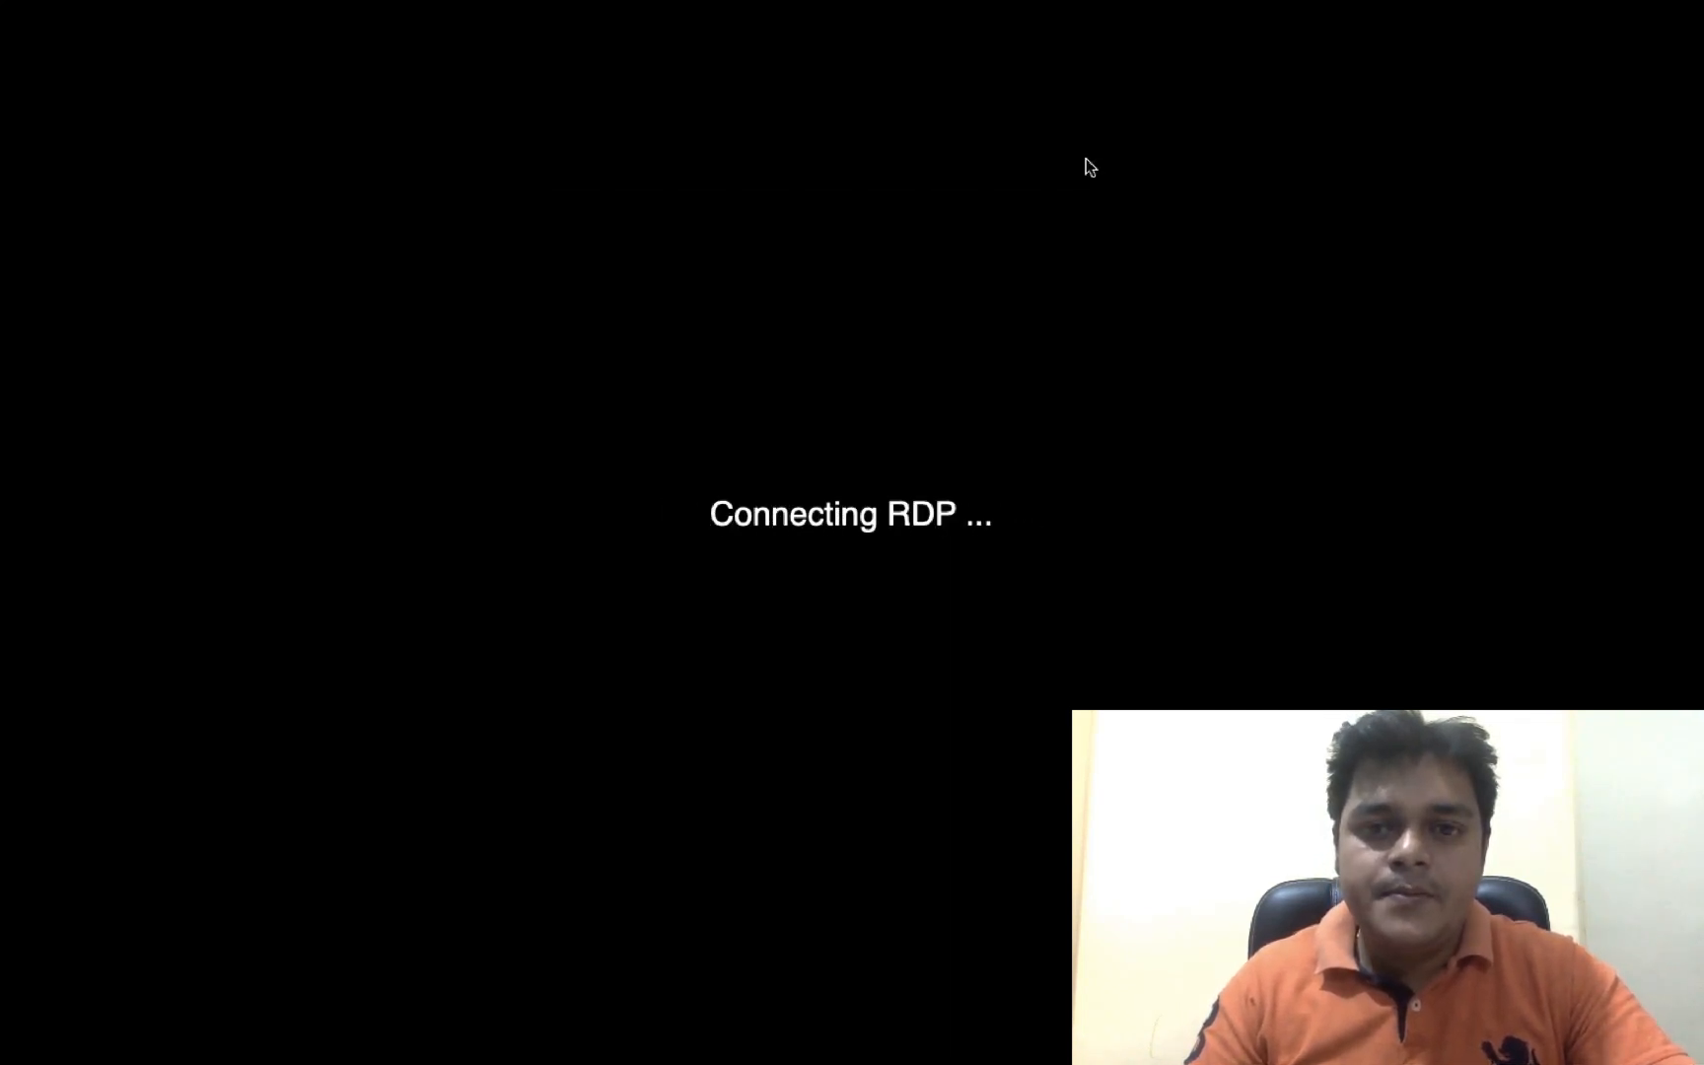
Return to the EC2 console, clear the browser's downloads list and close the instance connection dialog
key("ctrl+Right")
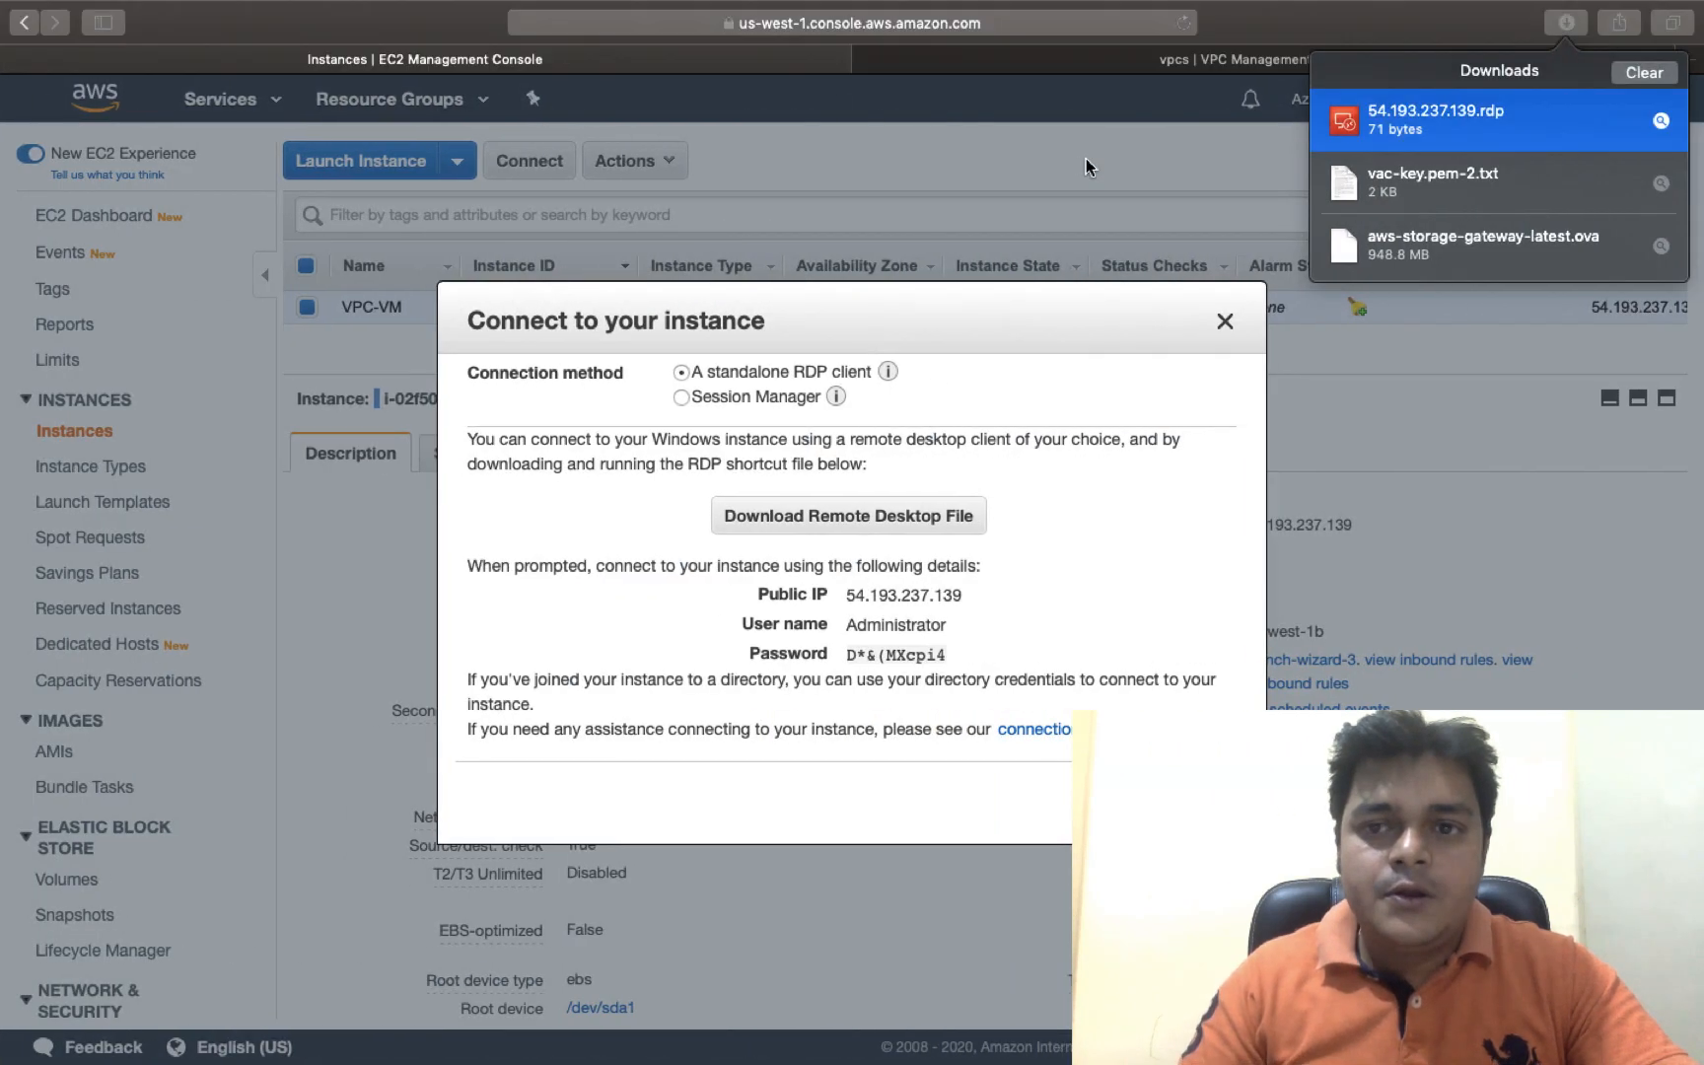
left_click(1664, 72)
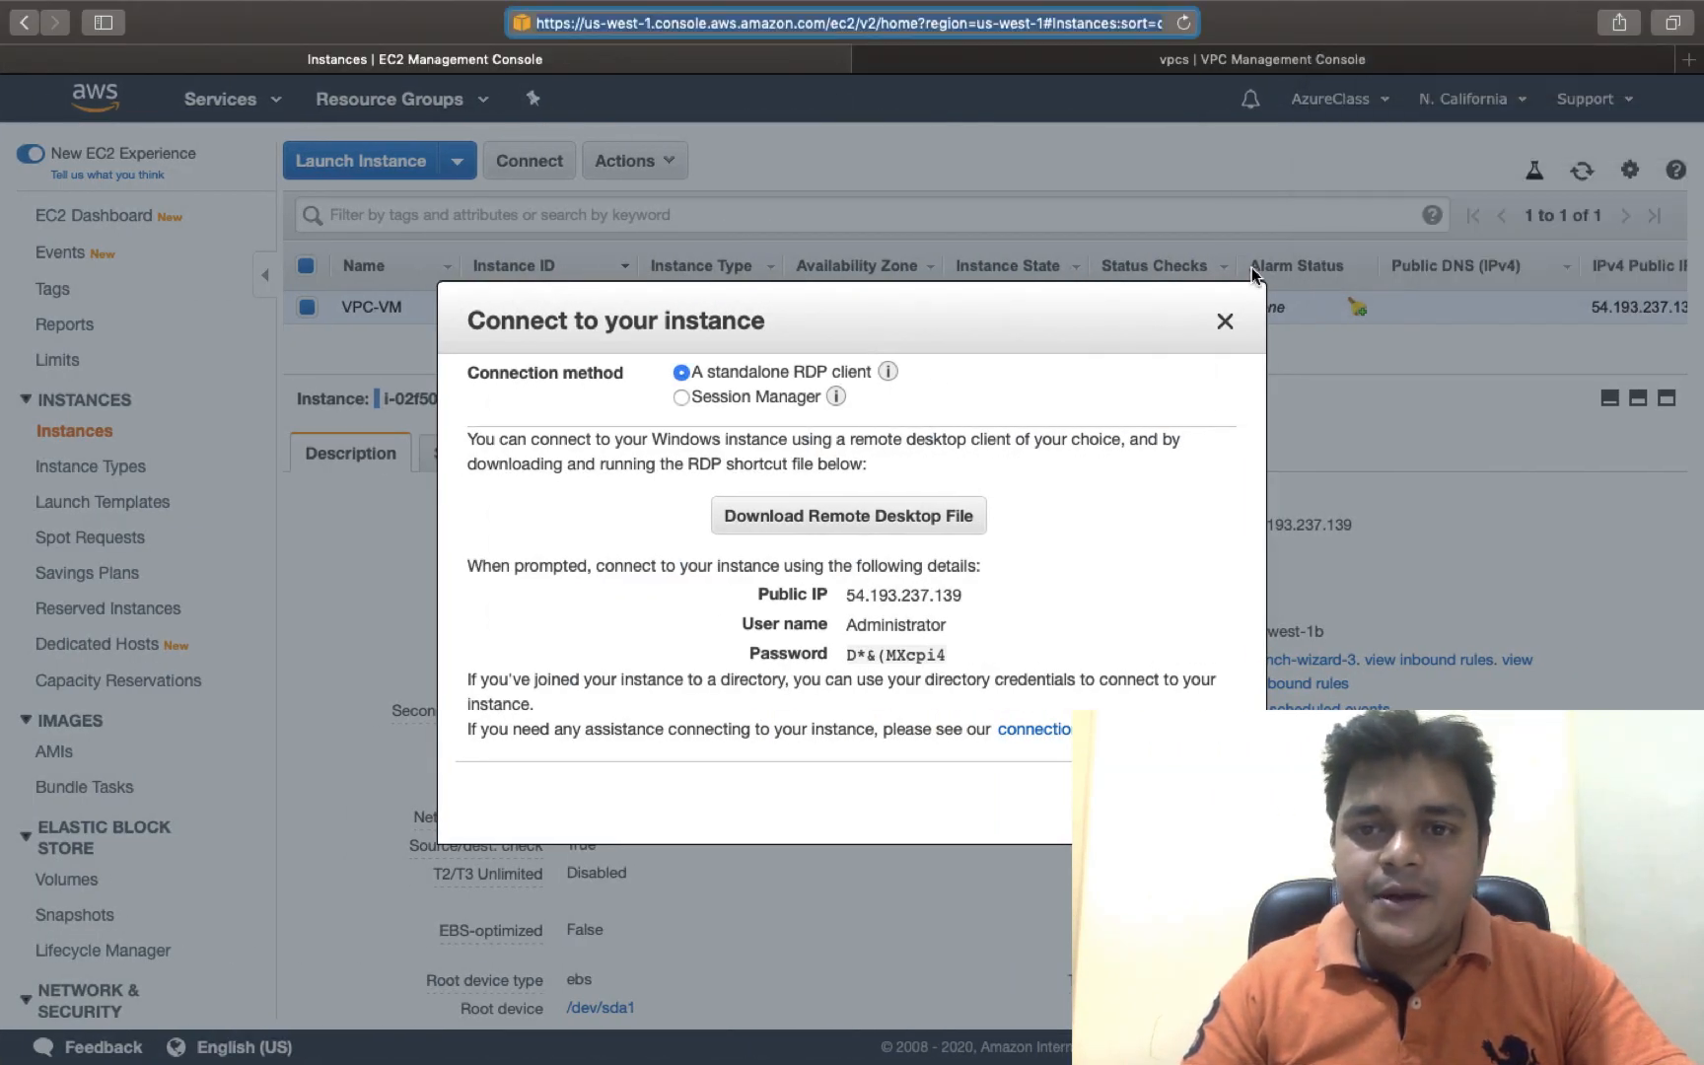
left_click(1225, 322)
left_click(1226, 325)
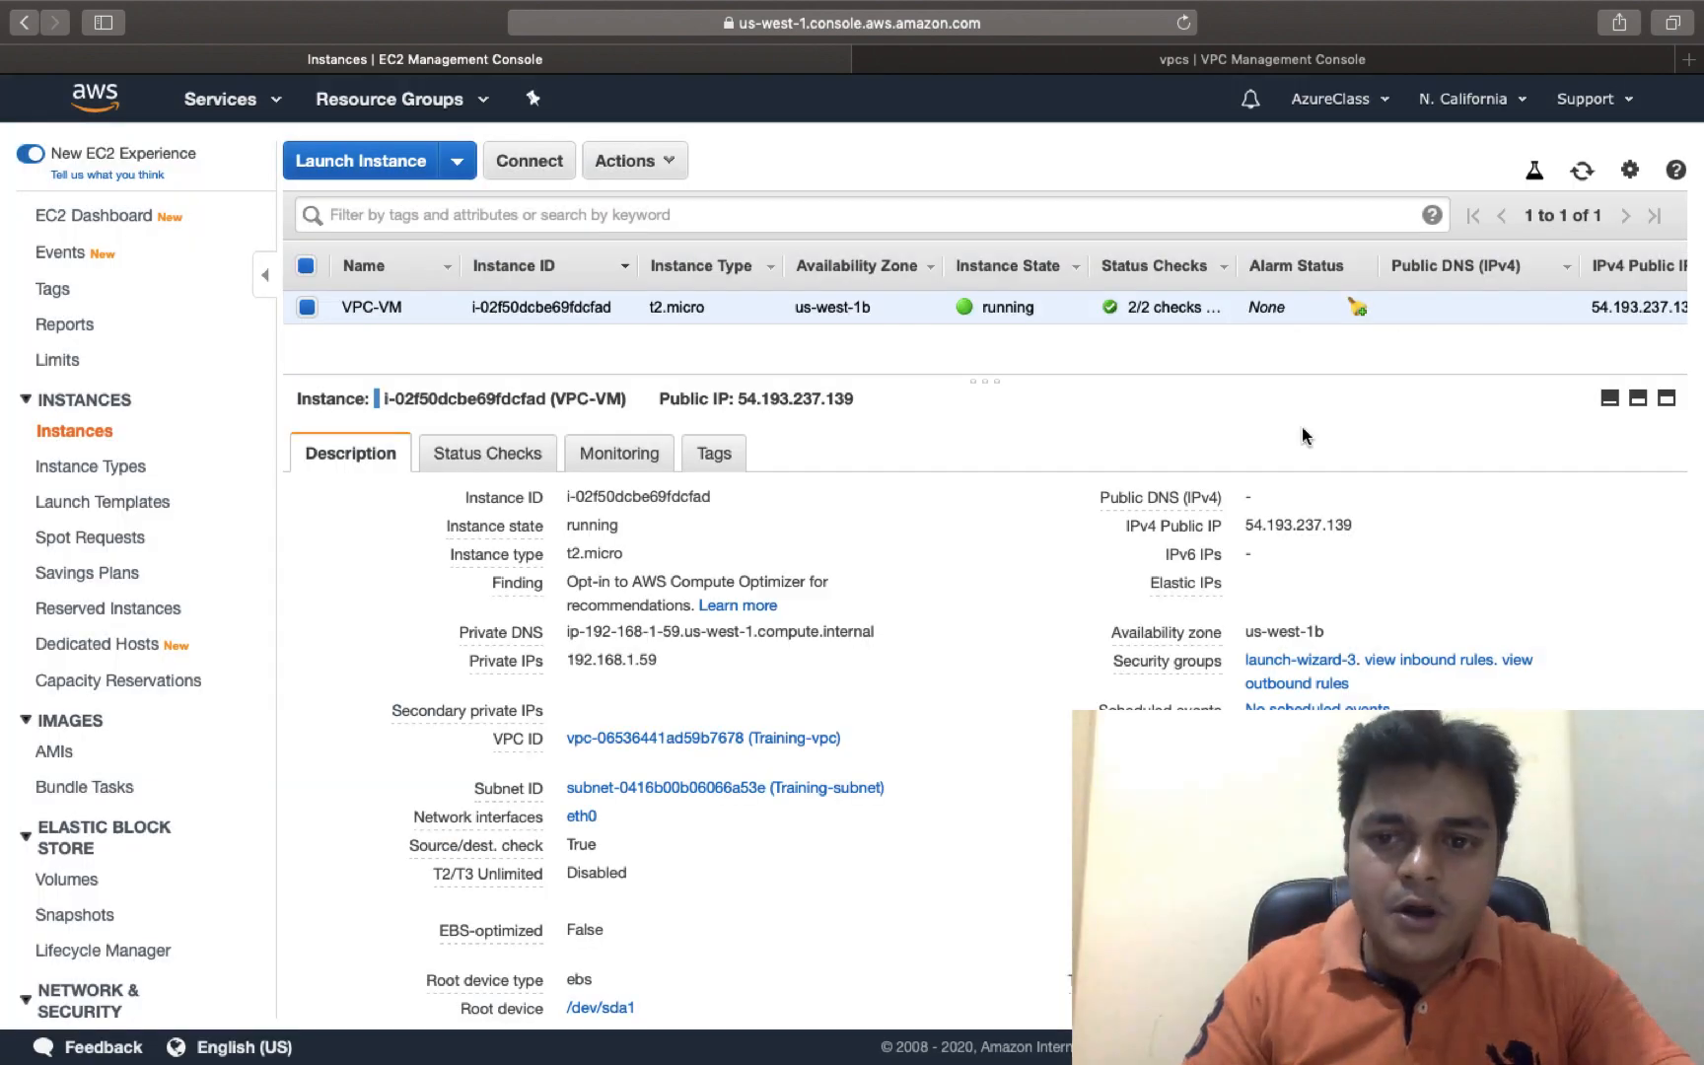
Review VPC-VM's description, including its private IP, VPC and subnet, and check the remote desktop session
scroll(1312, 594, "down", 1)
scroll(641, 730, "up", 2)
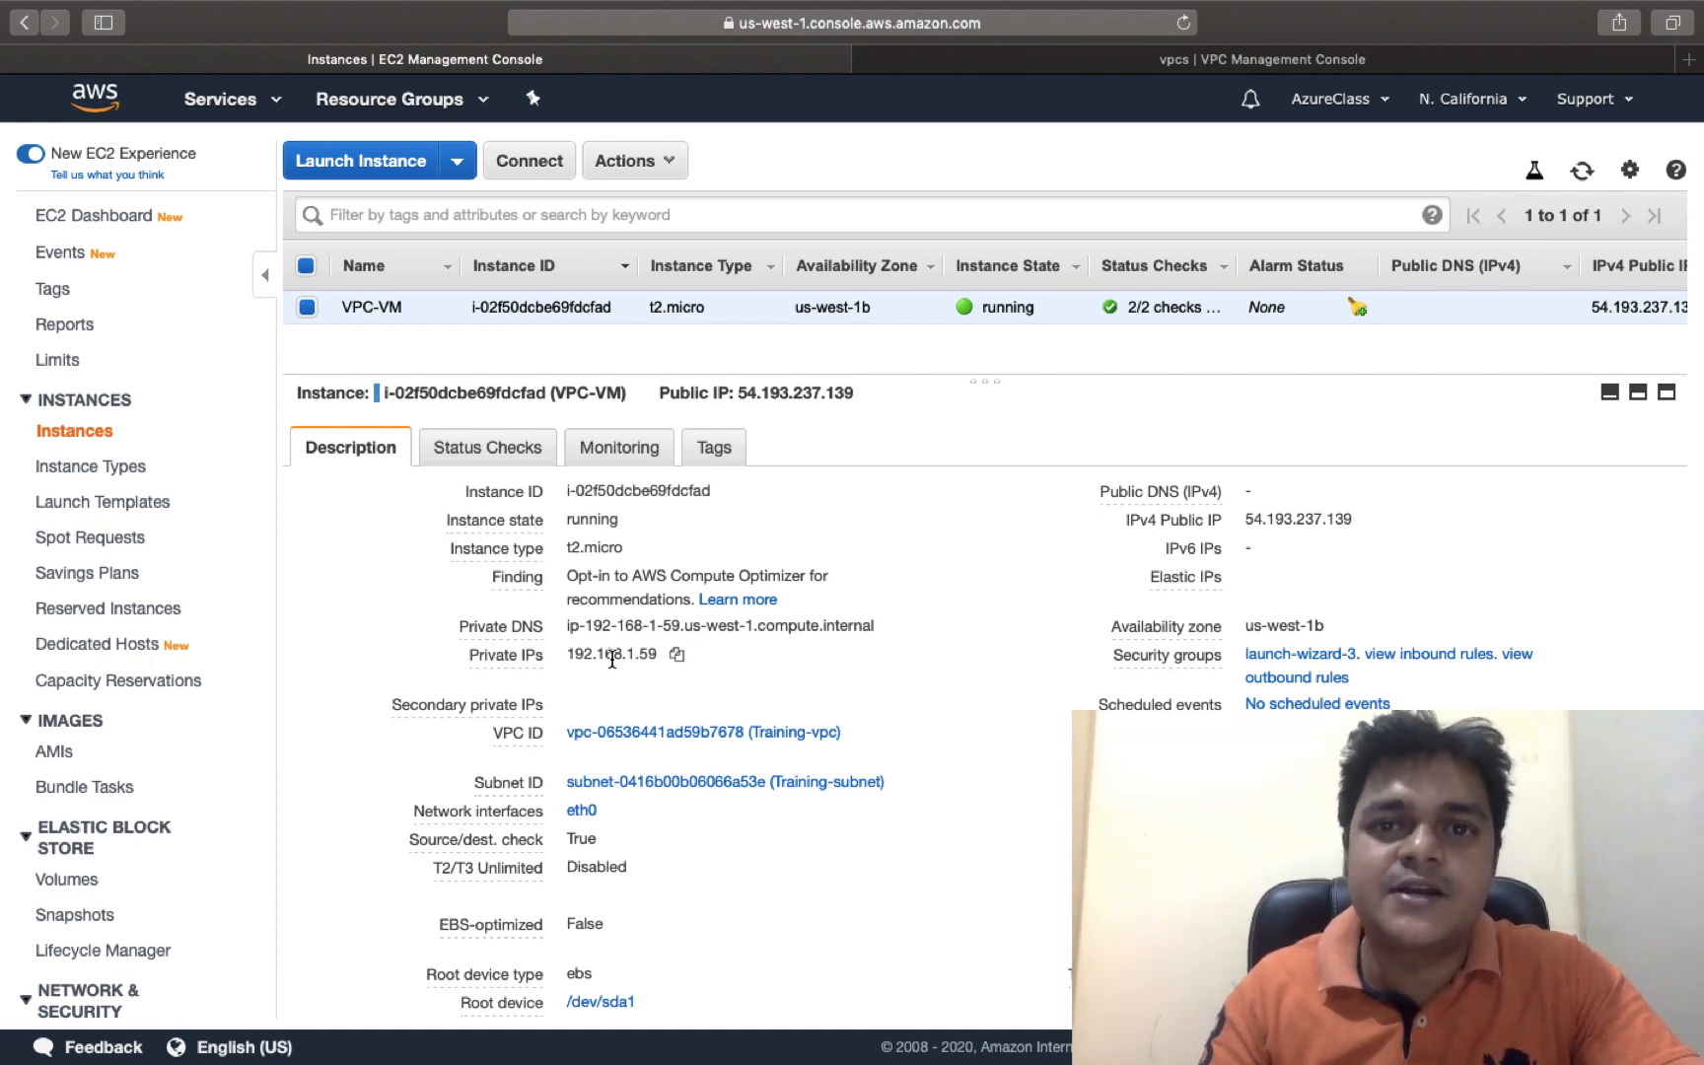
key("ctrl+Left")
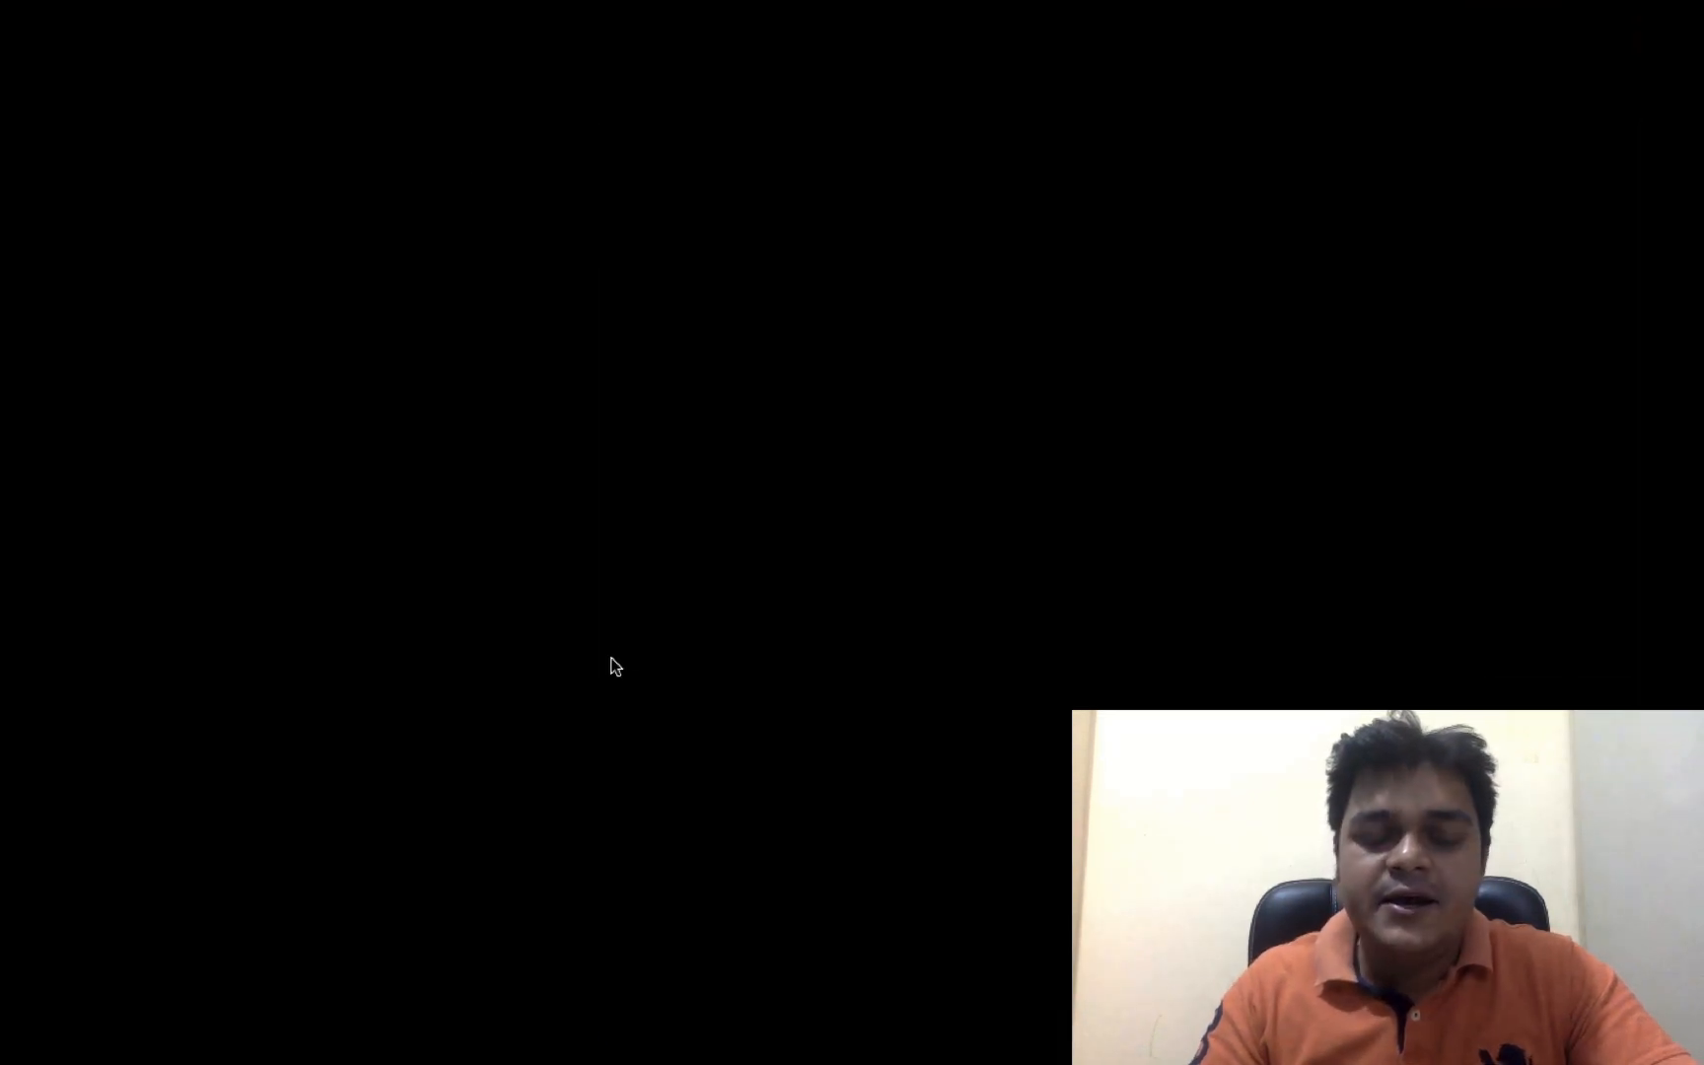
key("ctrl+Right")
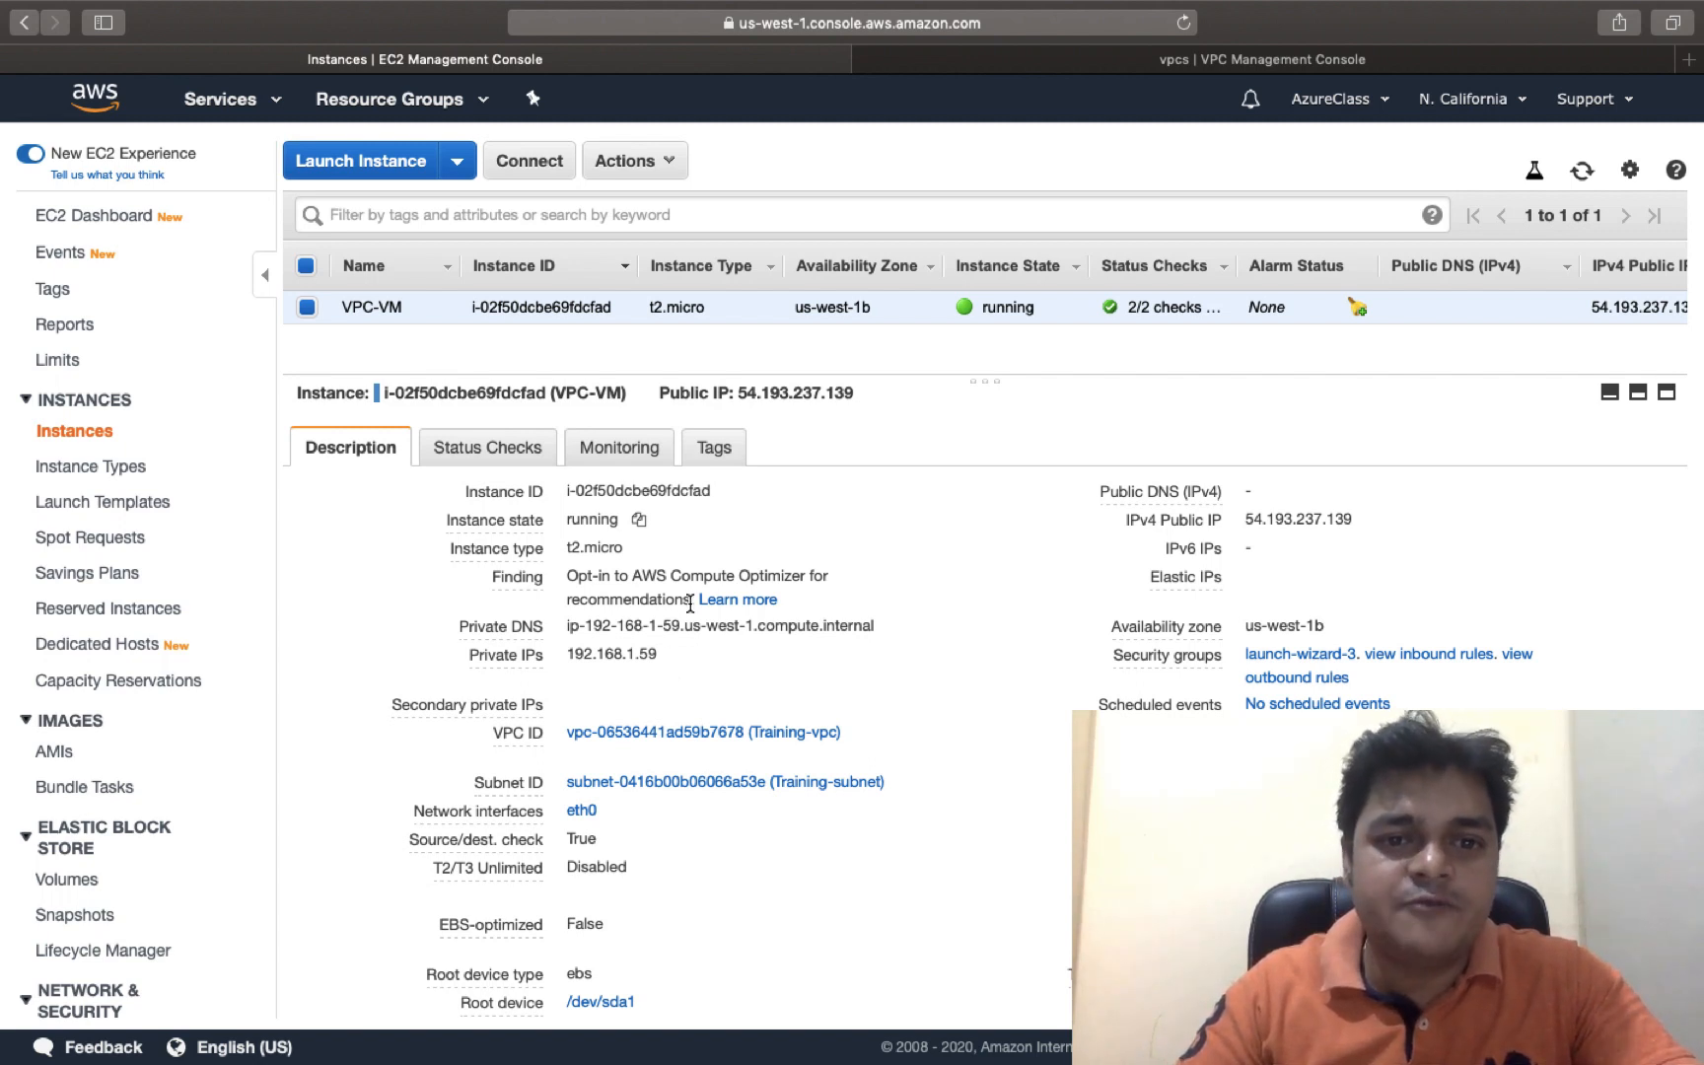
Switch to the VPC-VM remote desktop session, open a Command Prompt with cmd and run ipconfig
key("ctrl+Left")
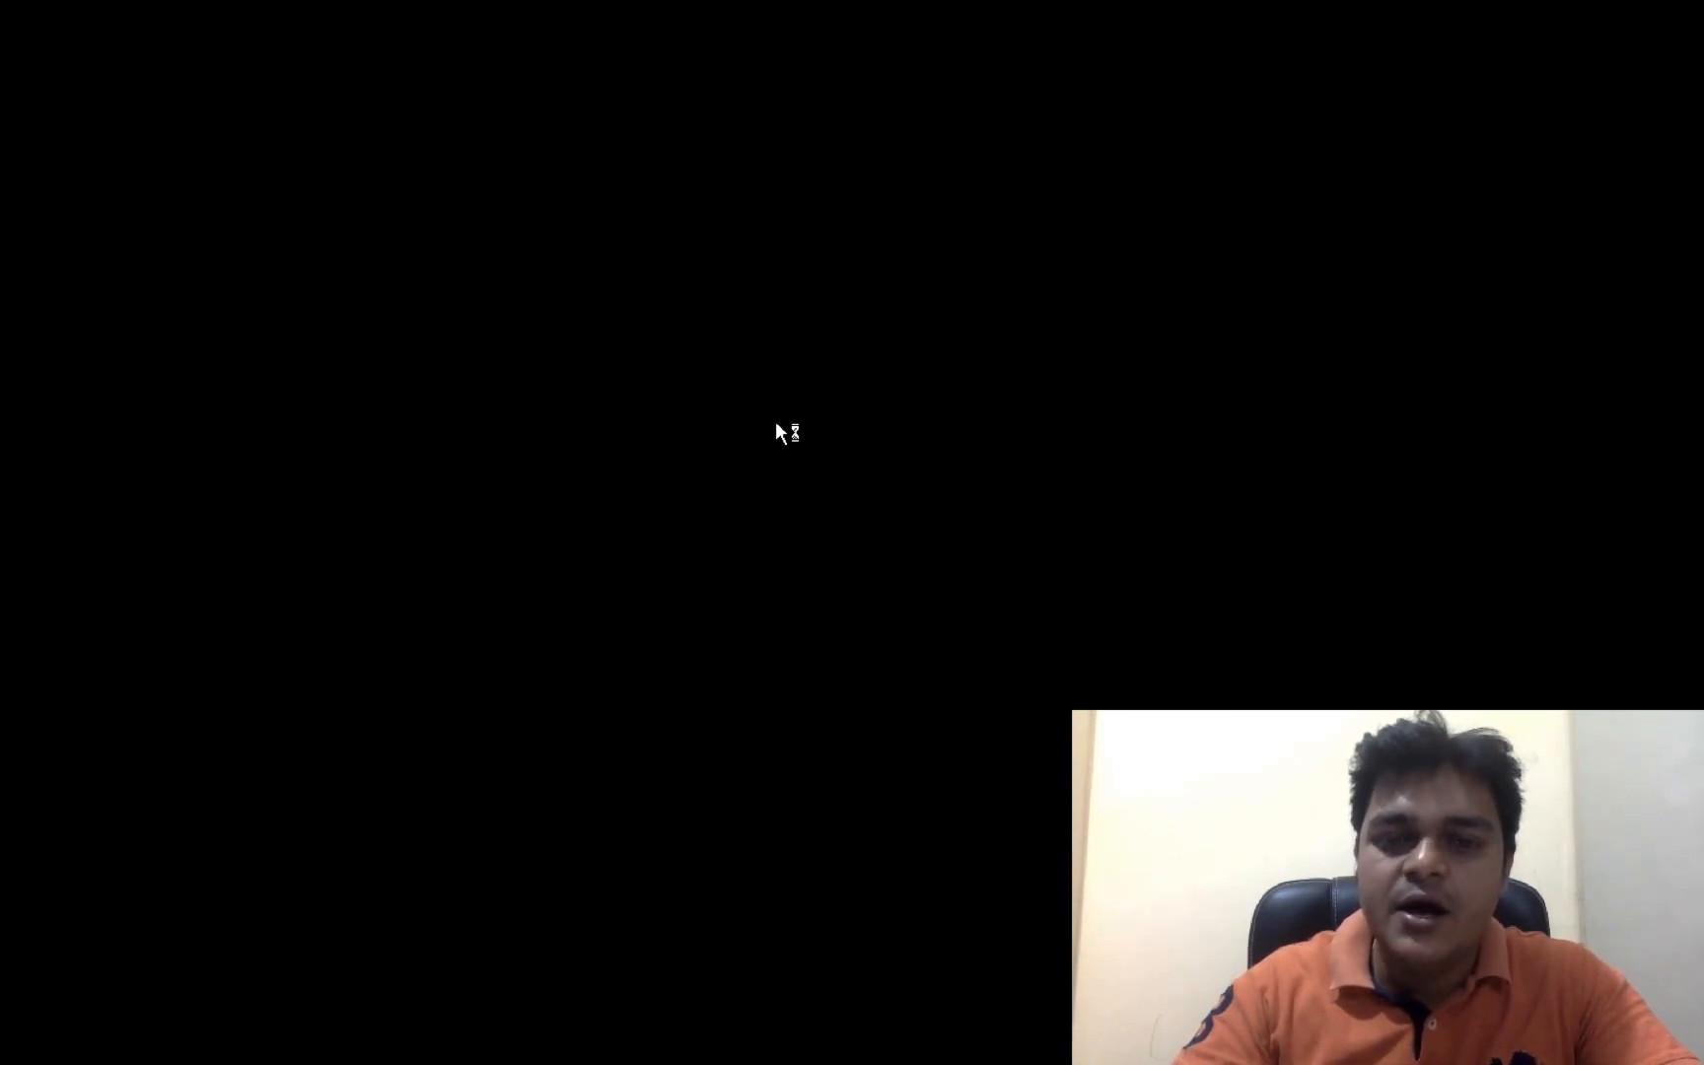
key("ctrl+Right")
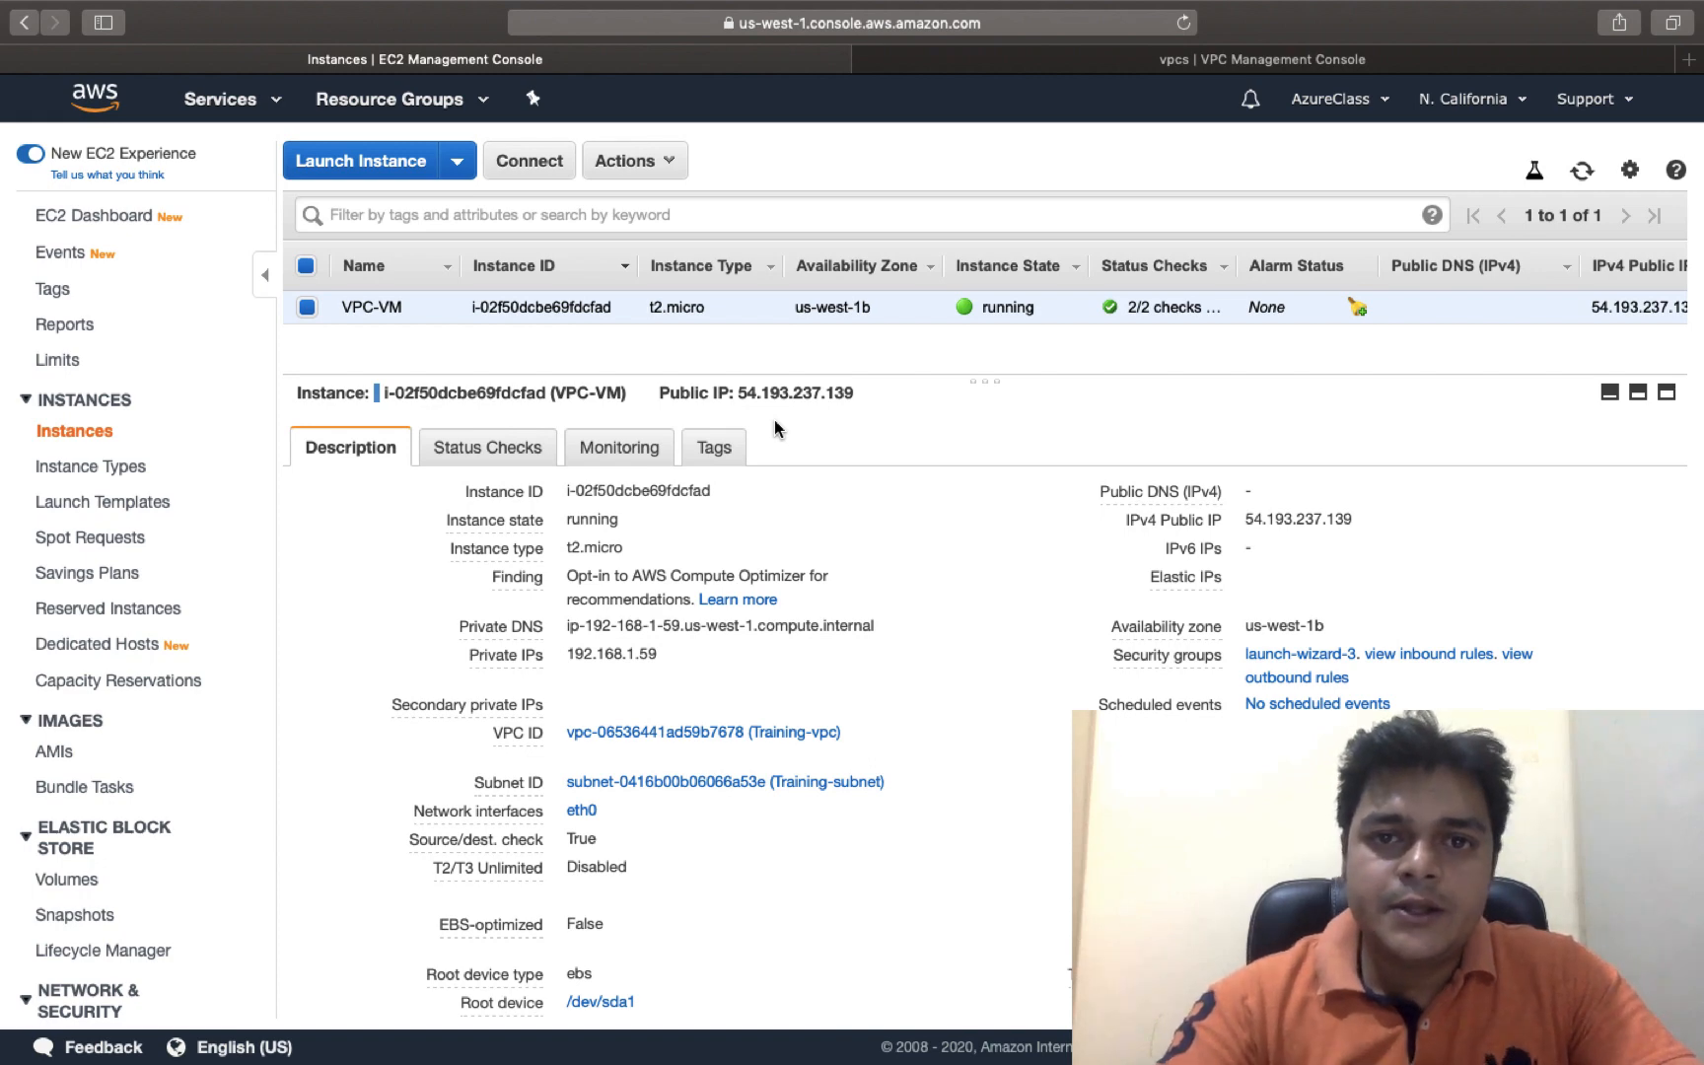
key("ctrl+Left")
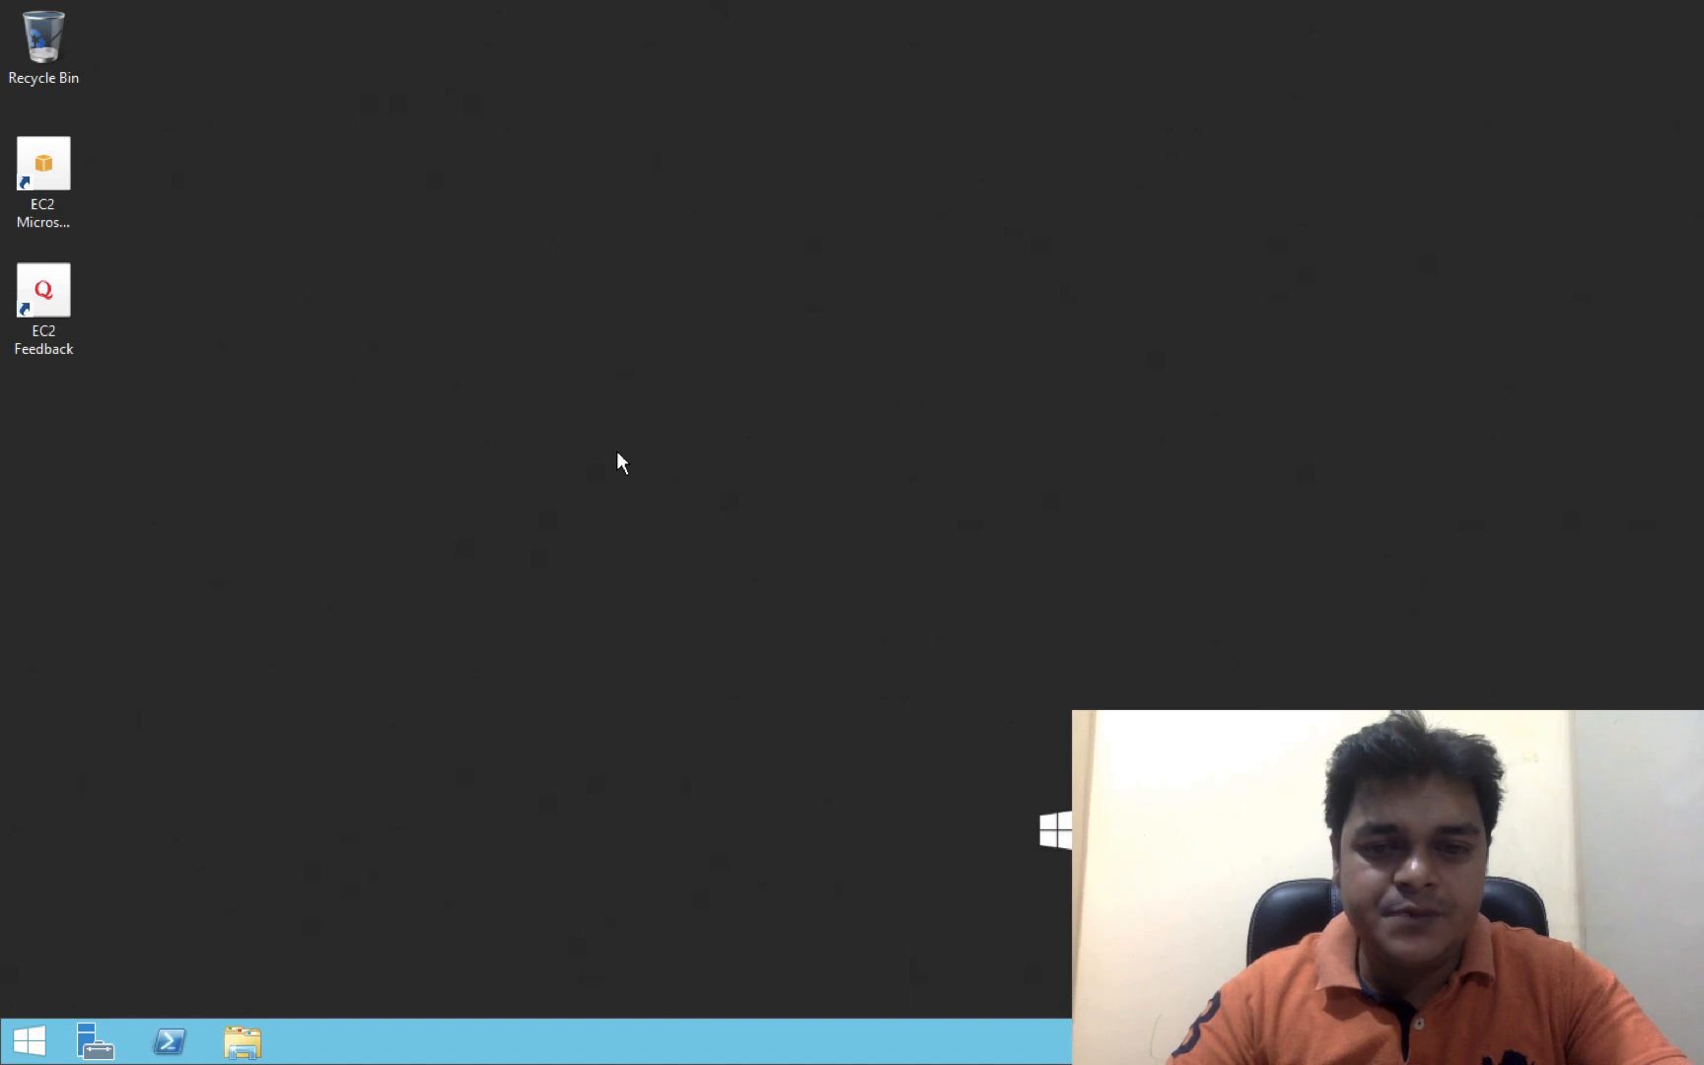
right_click(781, 494)
left_click(791, 499)
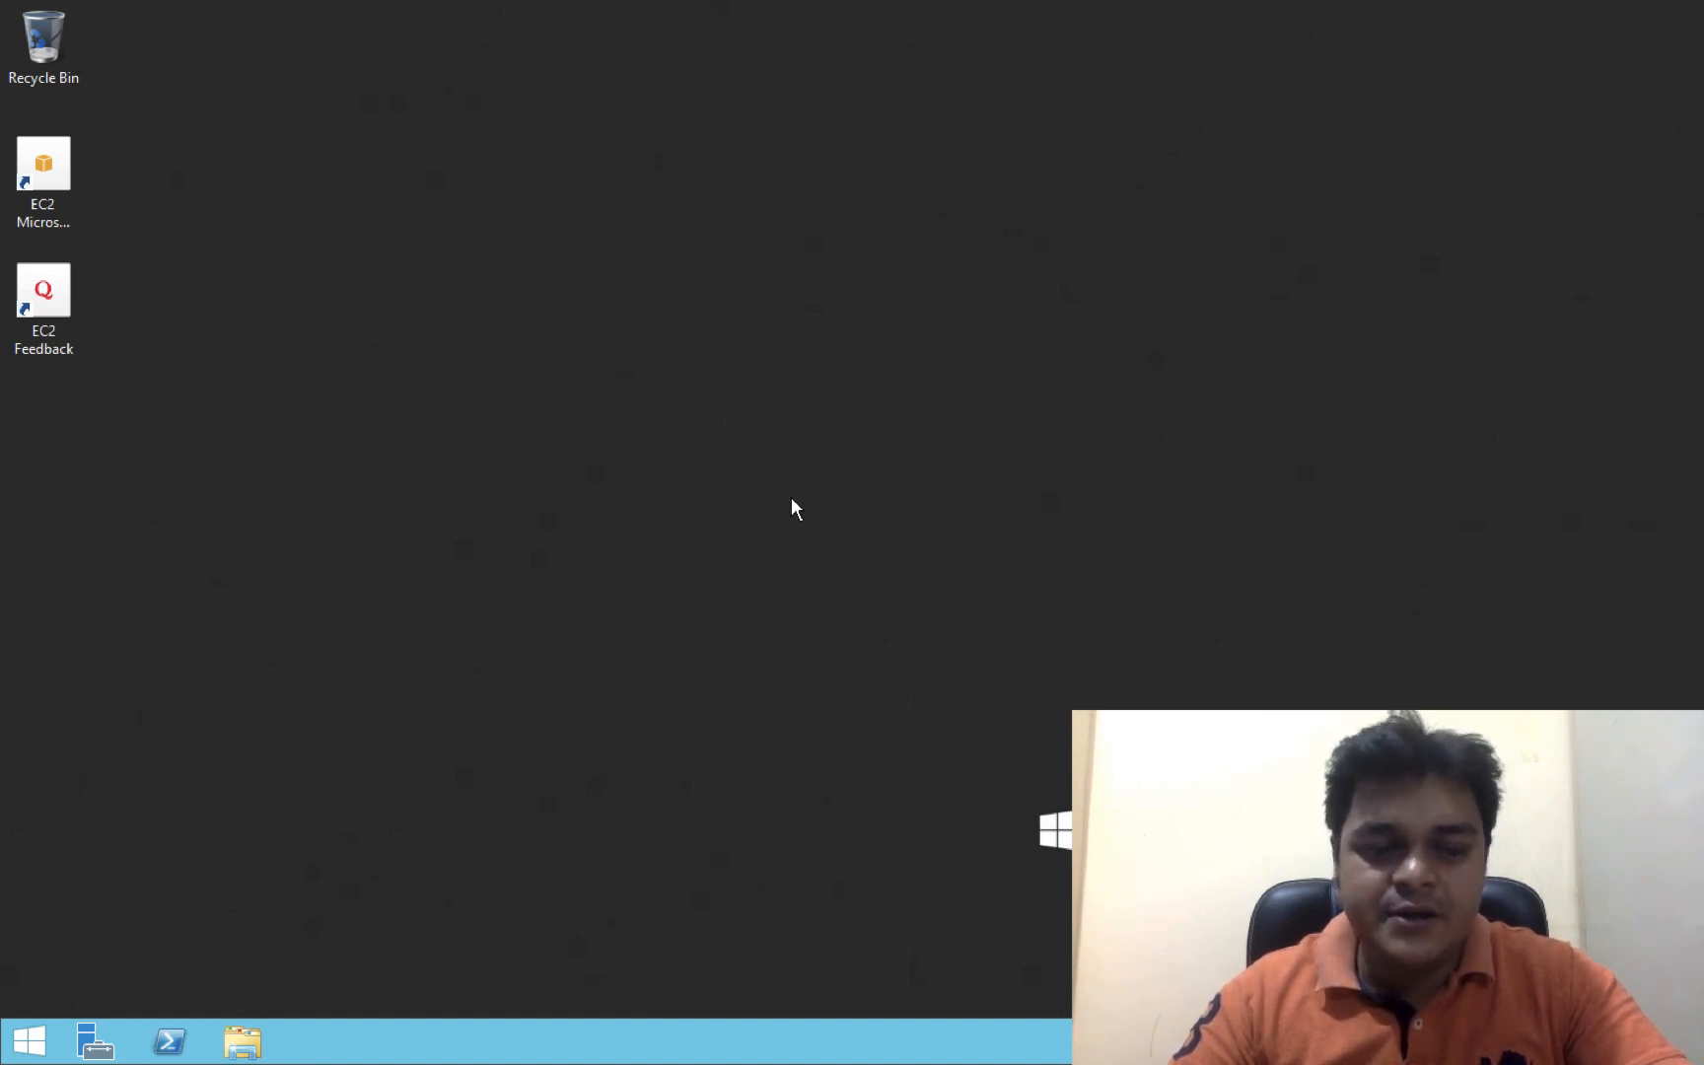
key("super+r")
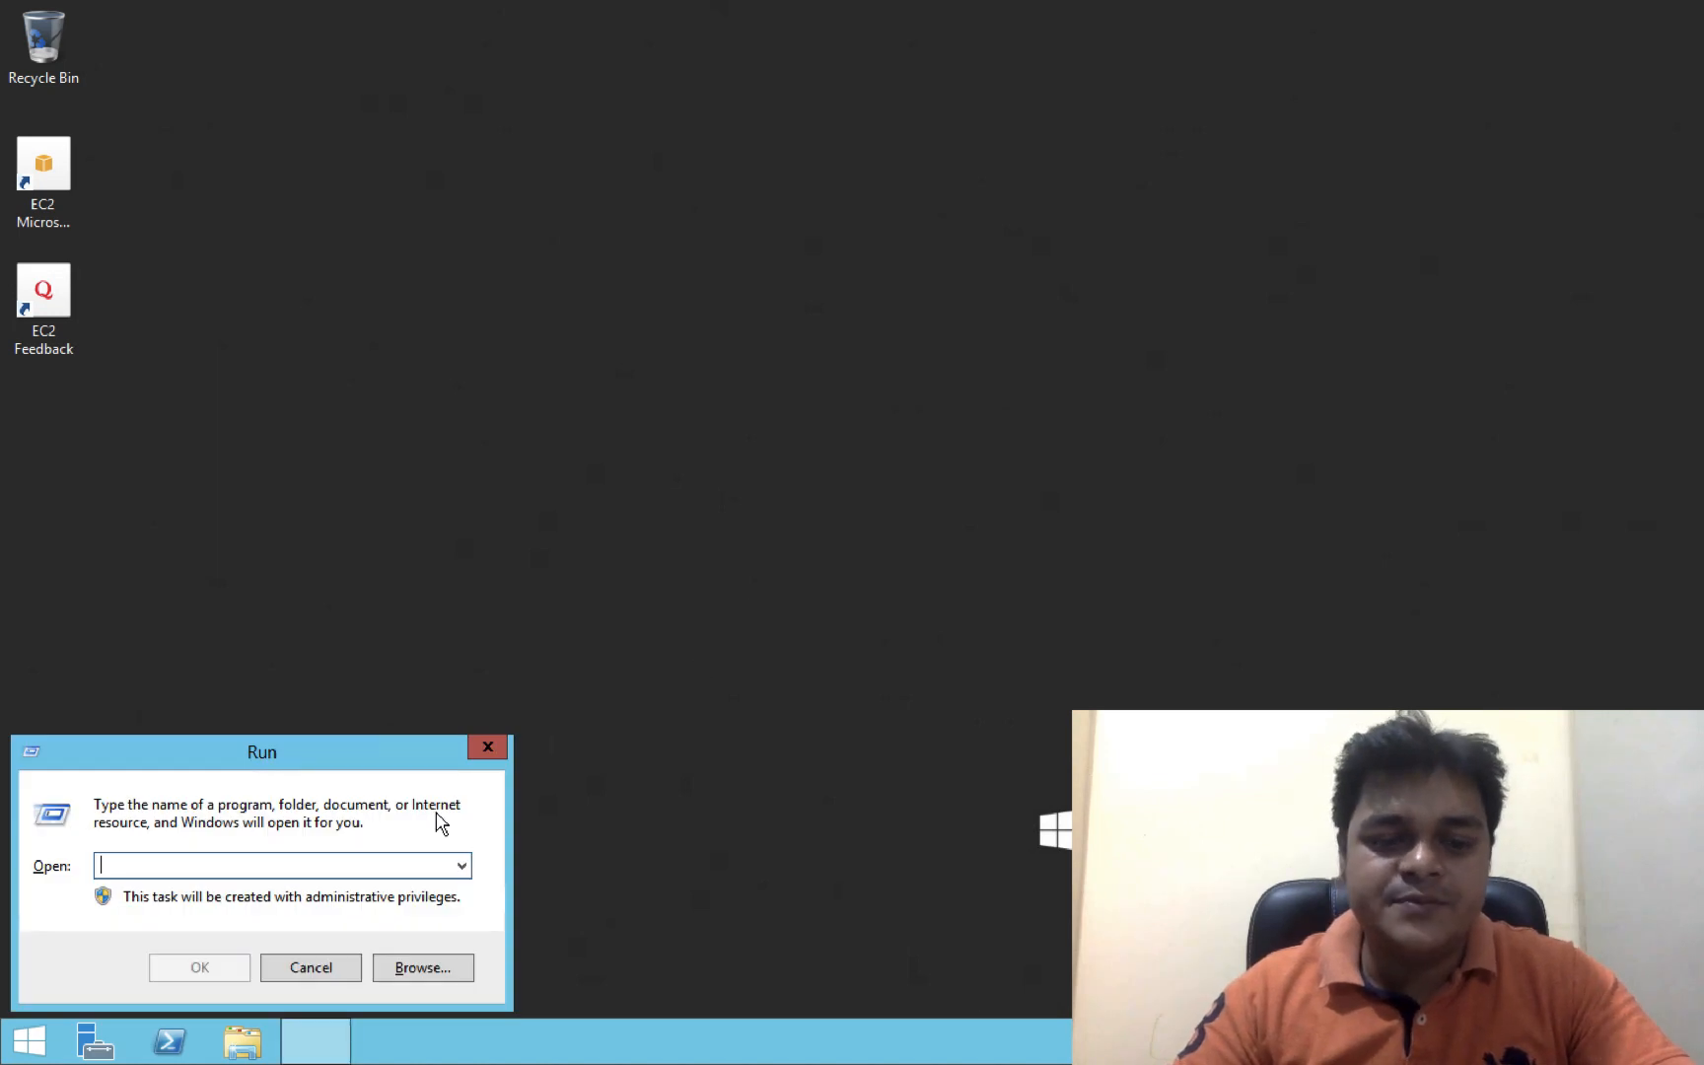
type("cmd")
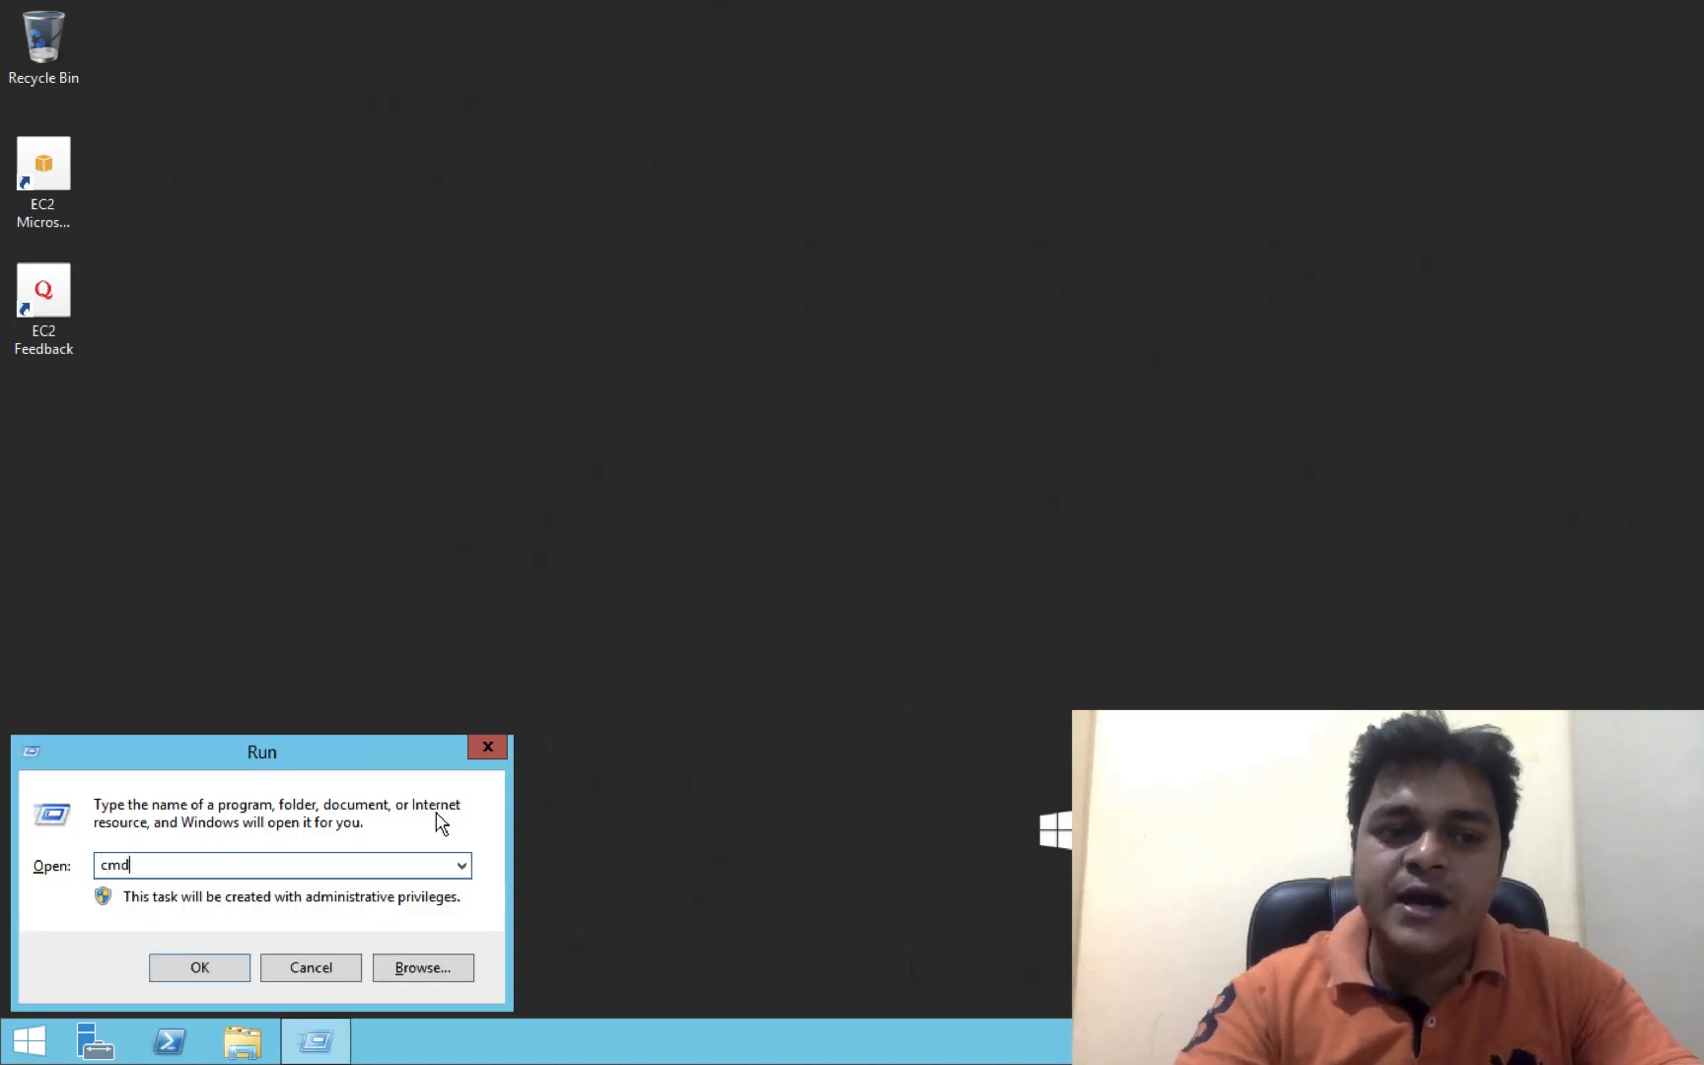
key("Return")
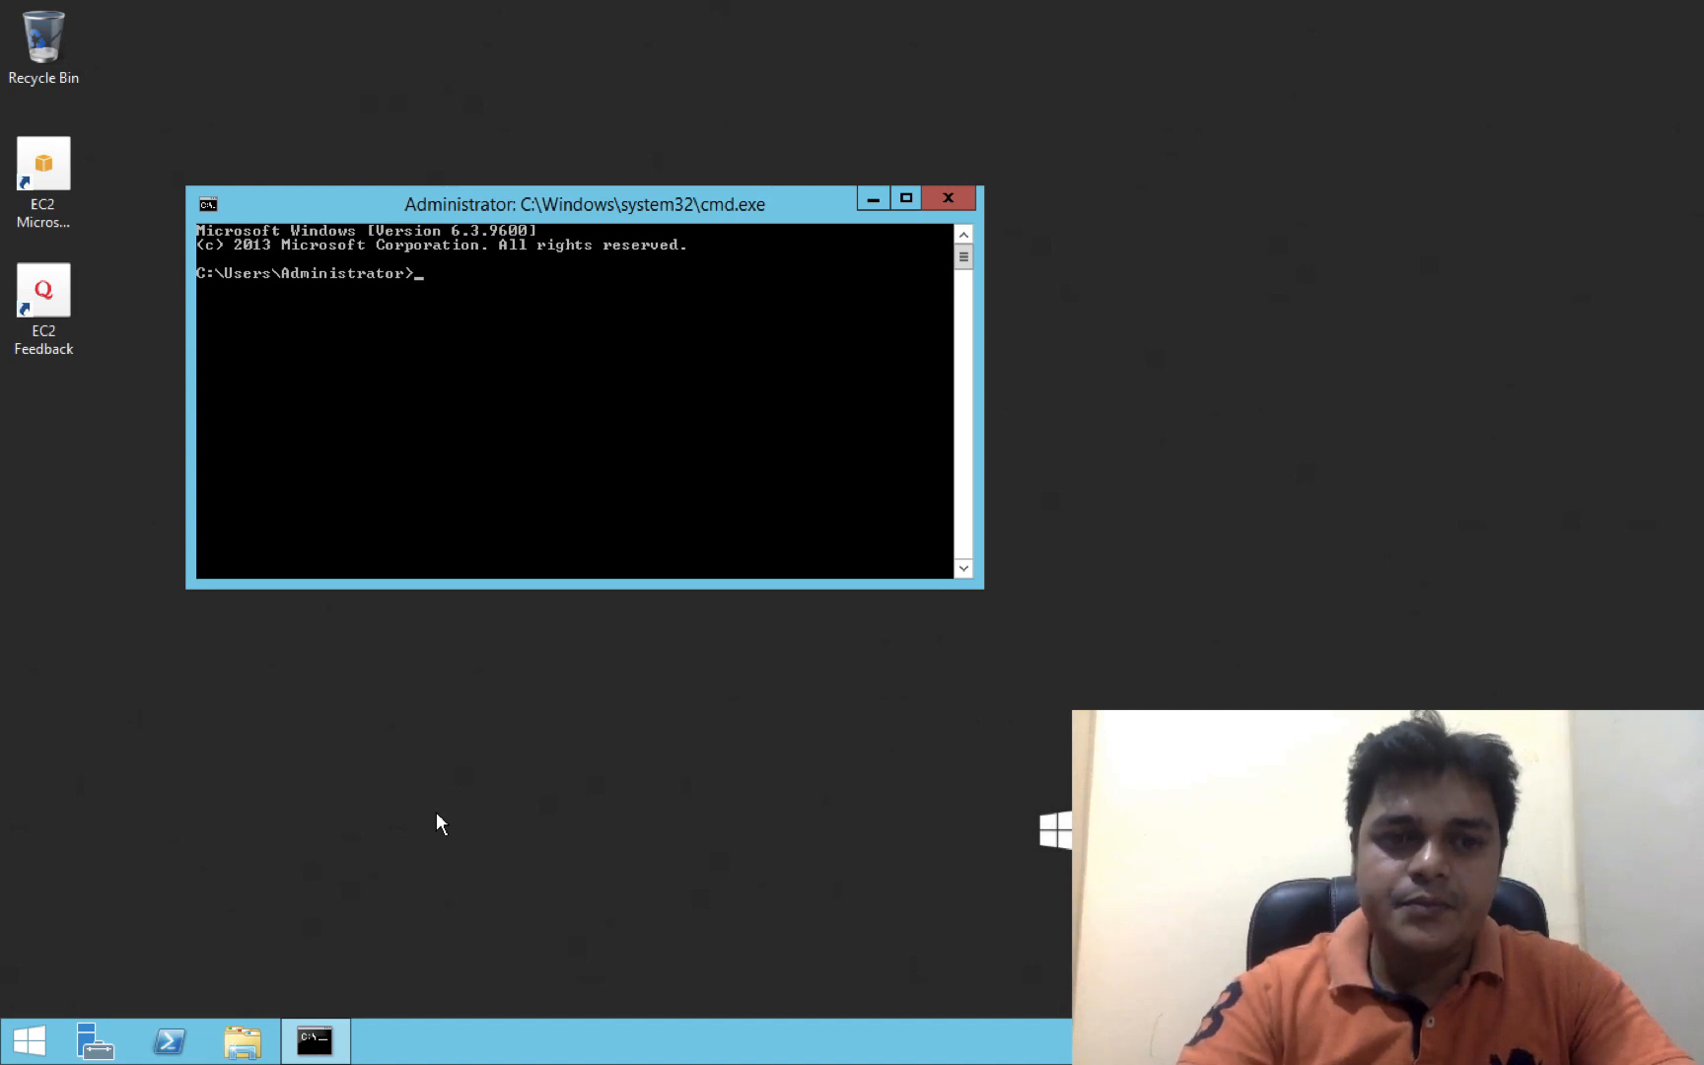
type("ipconfig")
key("Return")
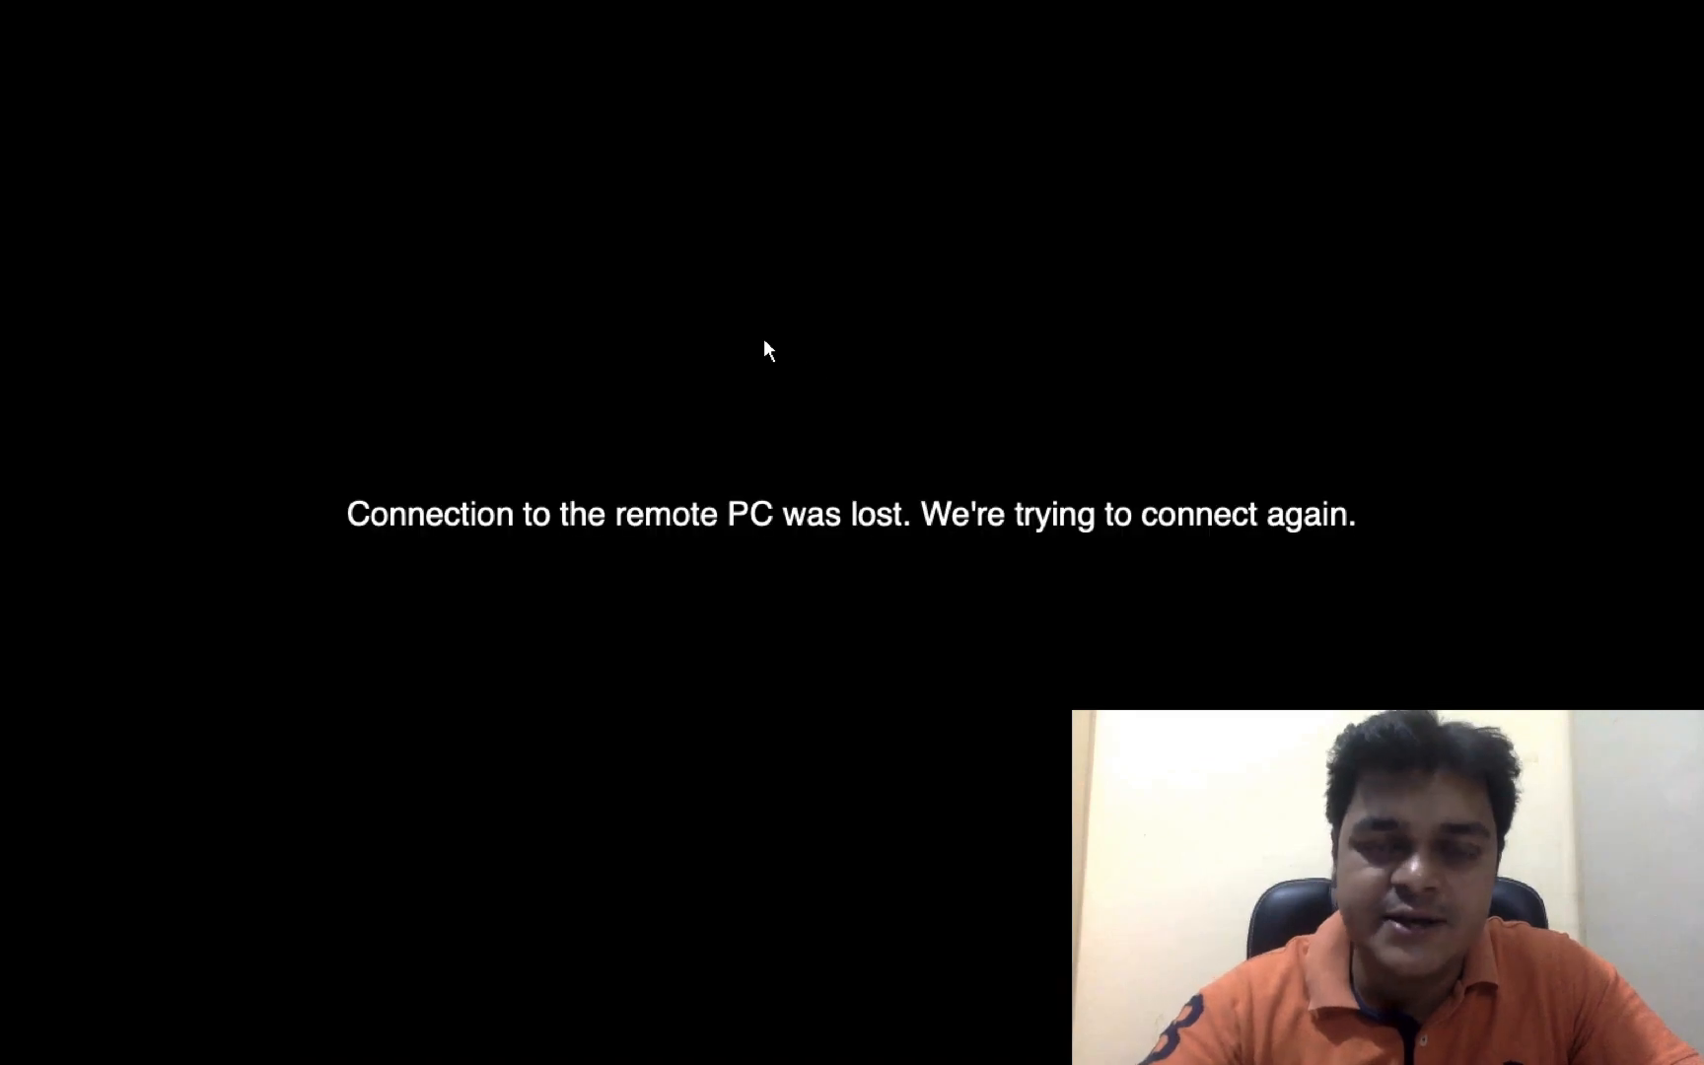
Check the remote desktop session's connection again and return to VPC-VM's details in the EC2 console
key("ctrl+Right")
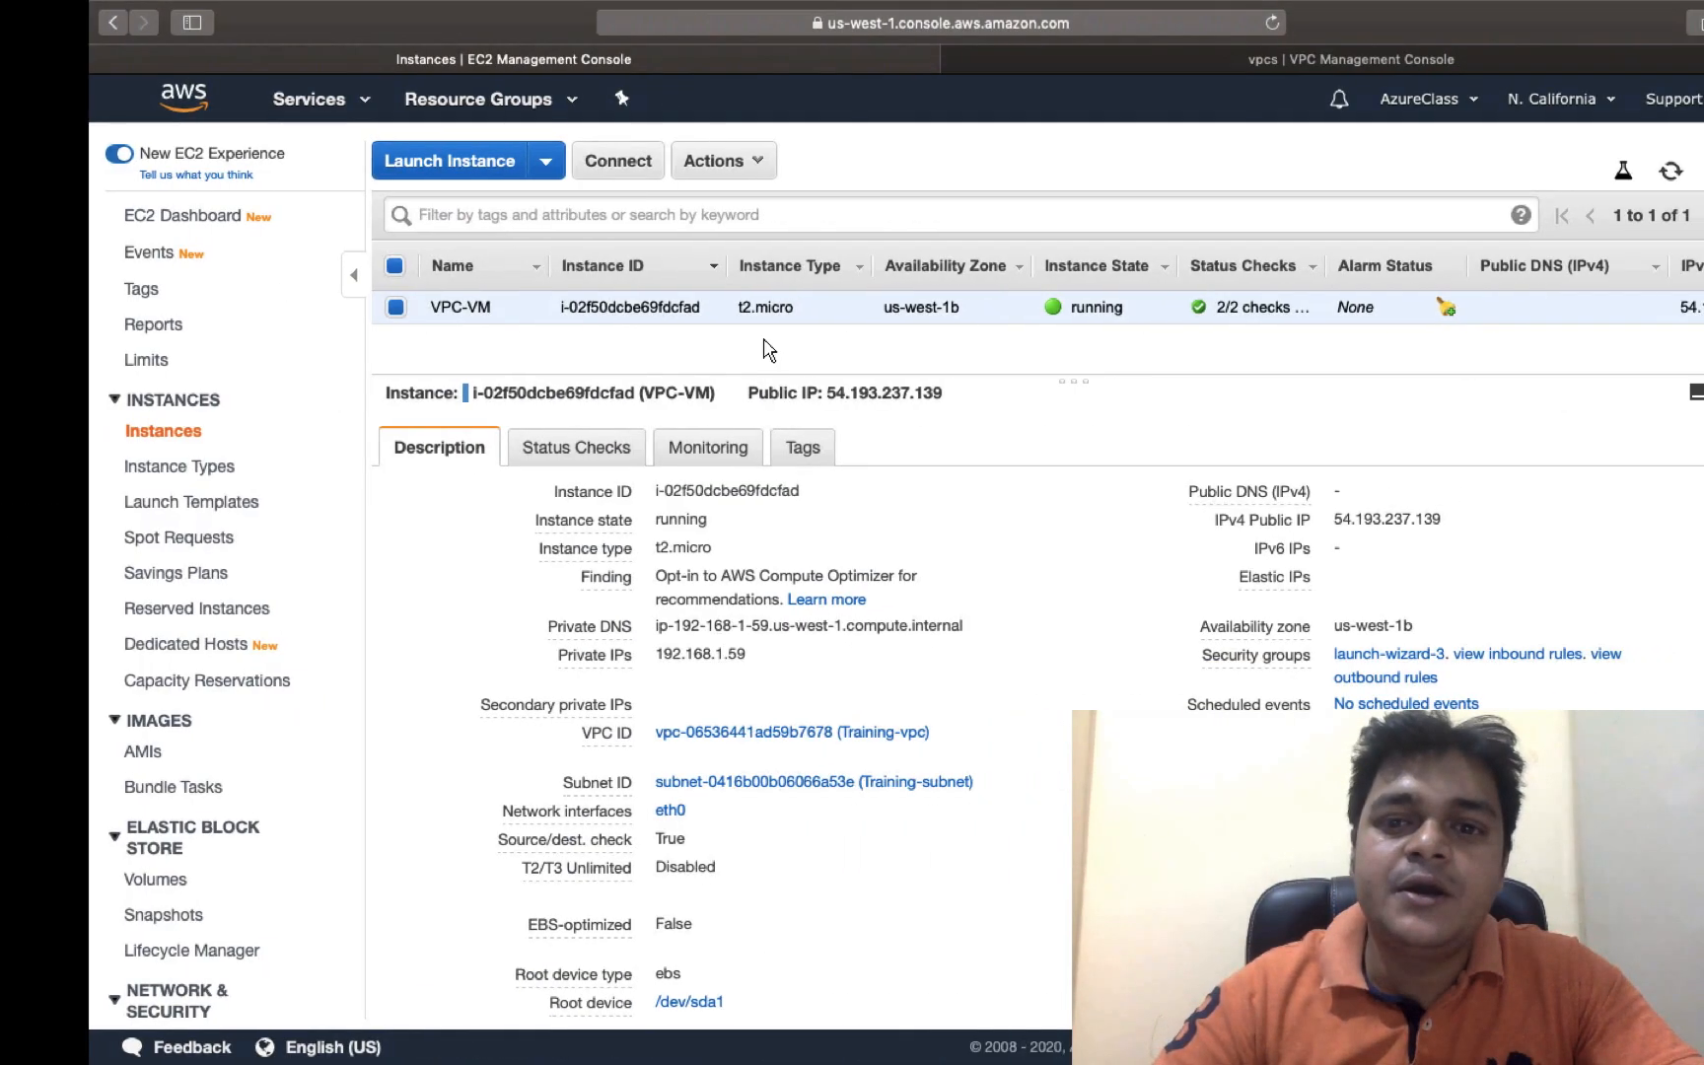
key("ctrl+Left")
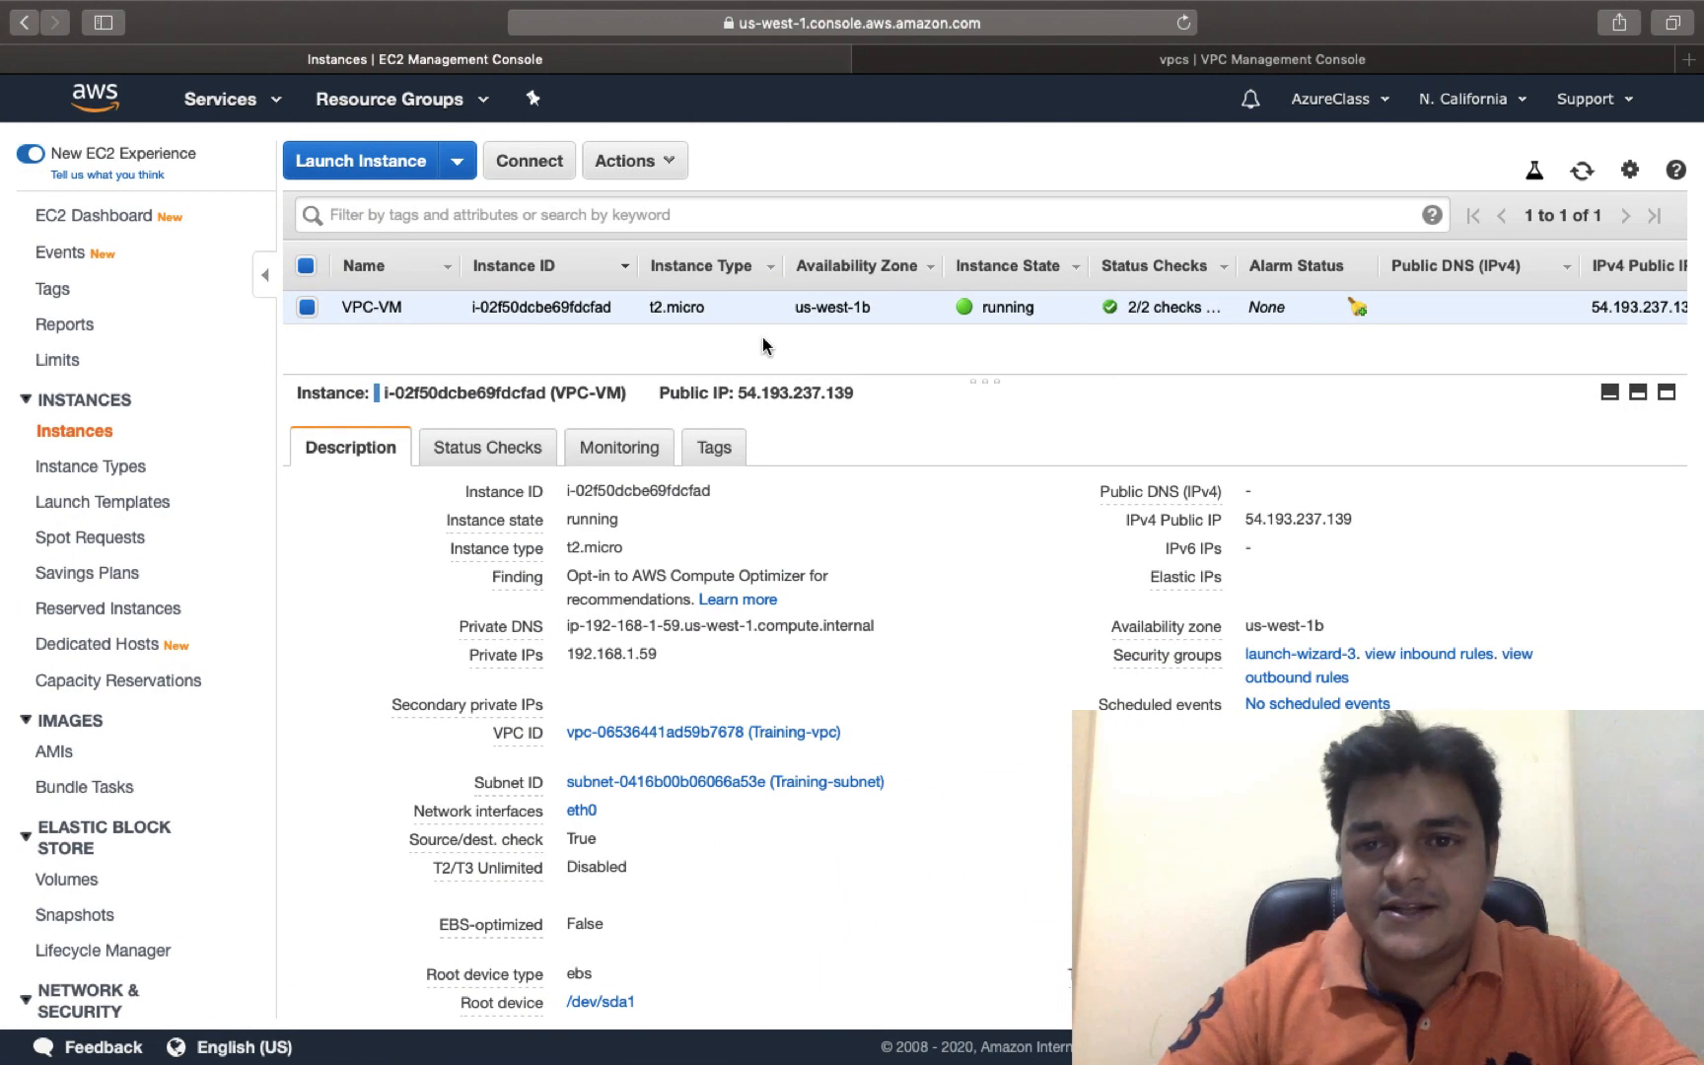
key("ctrl+Left")
key("ctrl+Right")
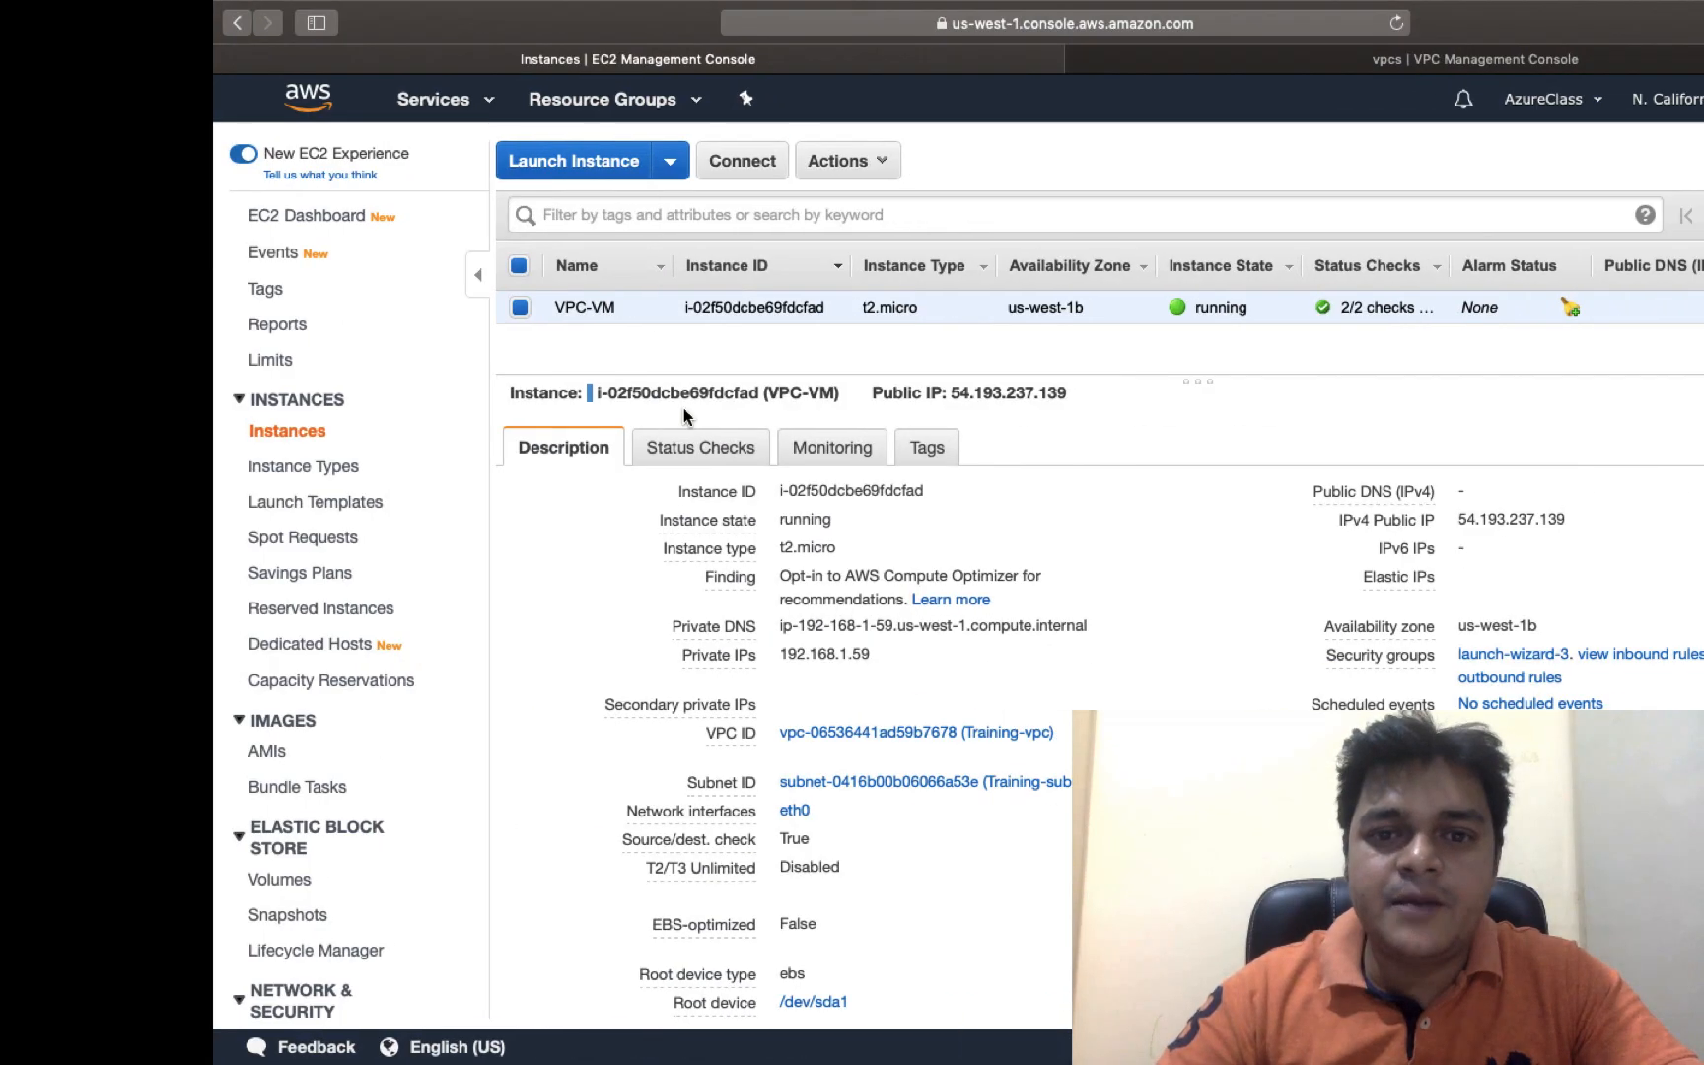